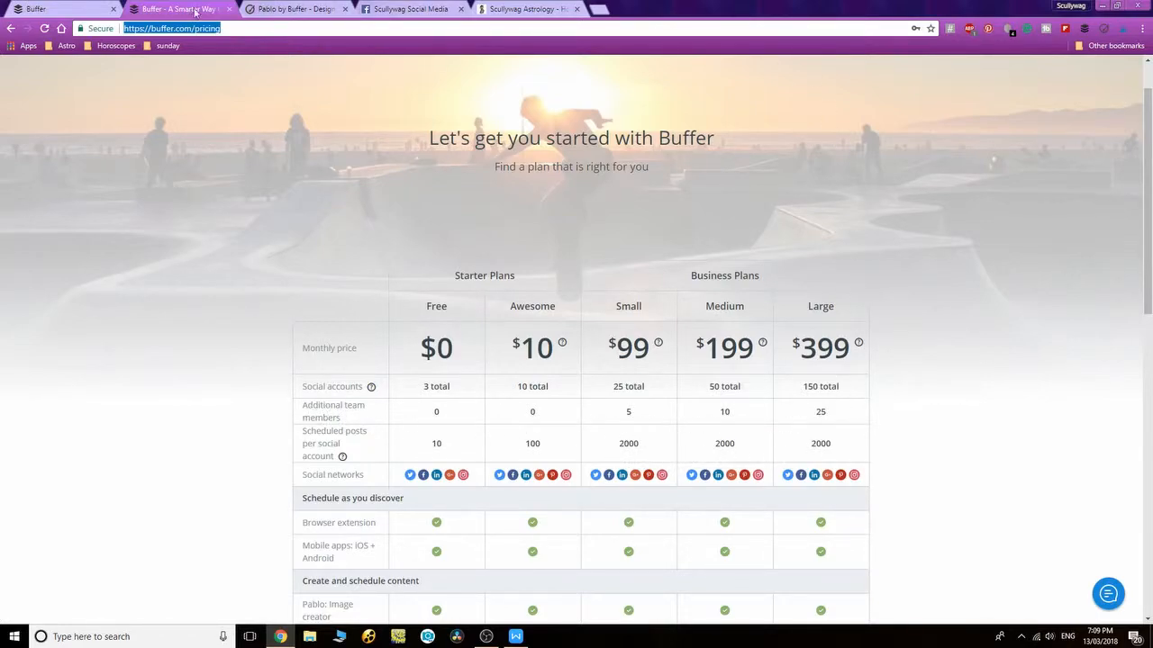
- Reorder the connected accounts on the Buffer dashboard so the Scullywag Astrology accounts come before the Scullywag Social Media ones
click(79, 9)
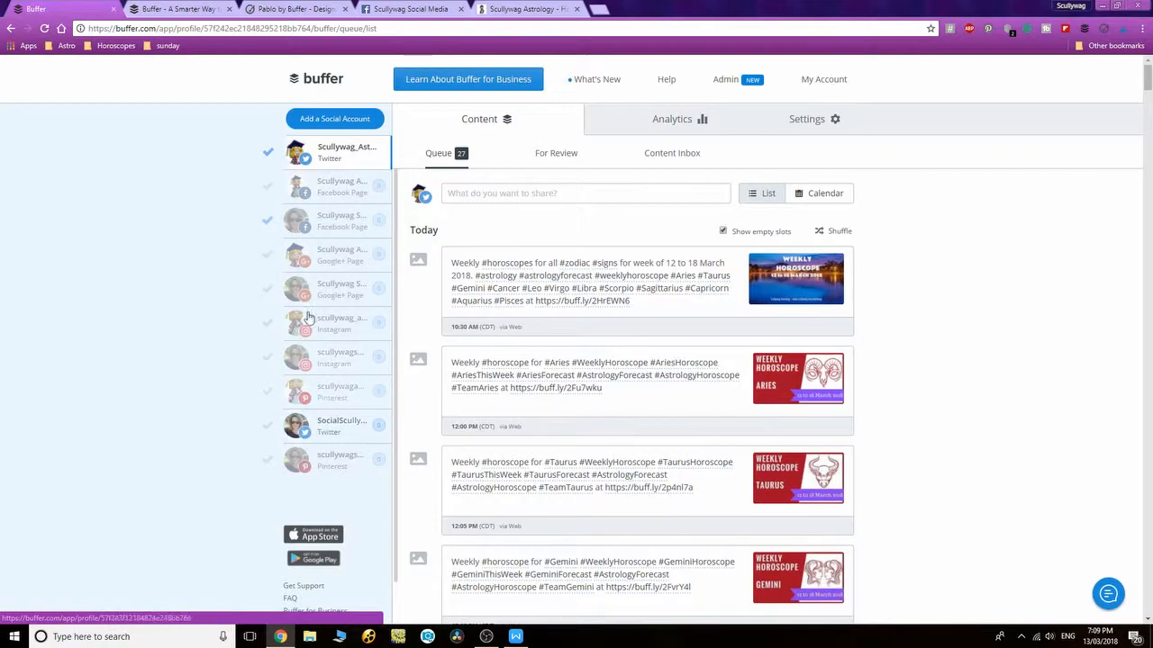
drag(295, 221, 298, 426)
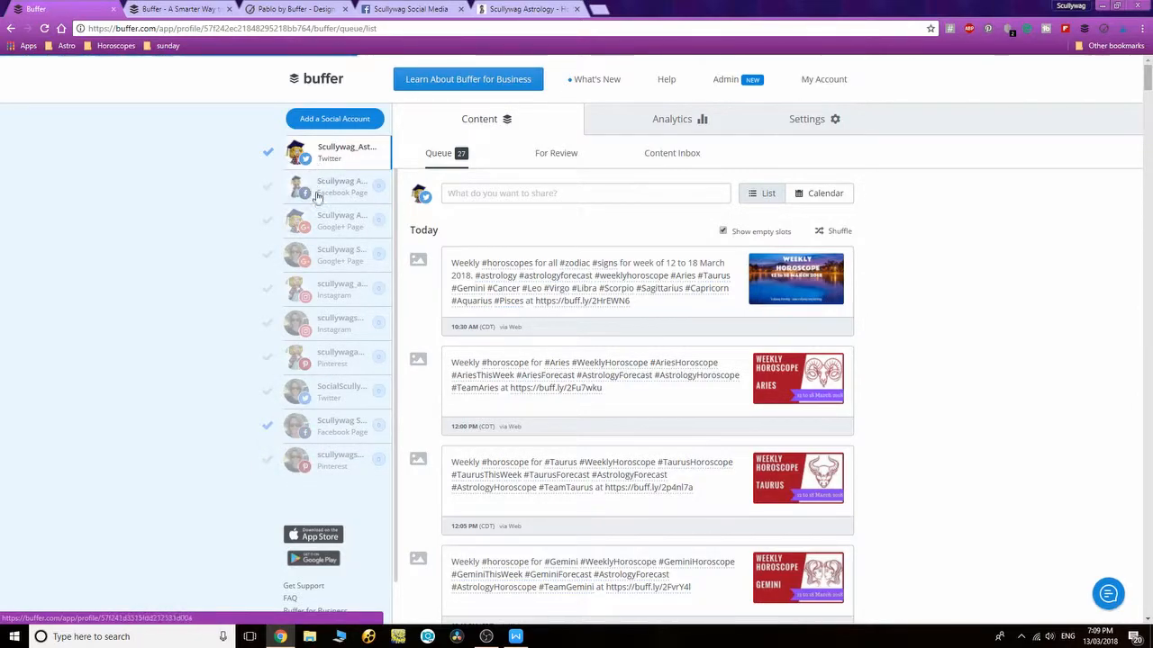
drag(315, 253, 320, 358)
drag(339, 290, 344, 324)
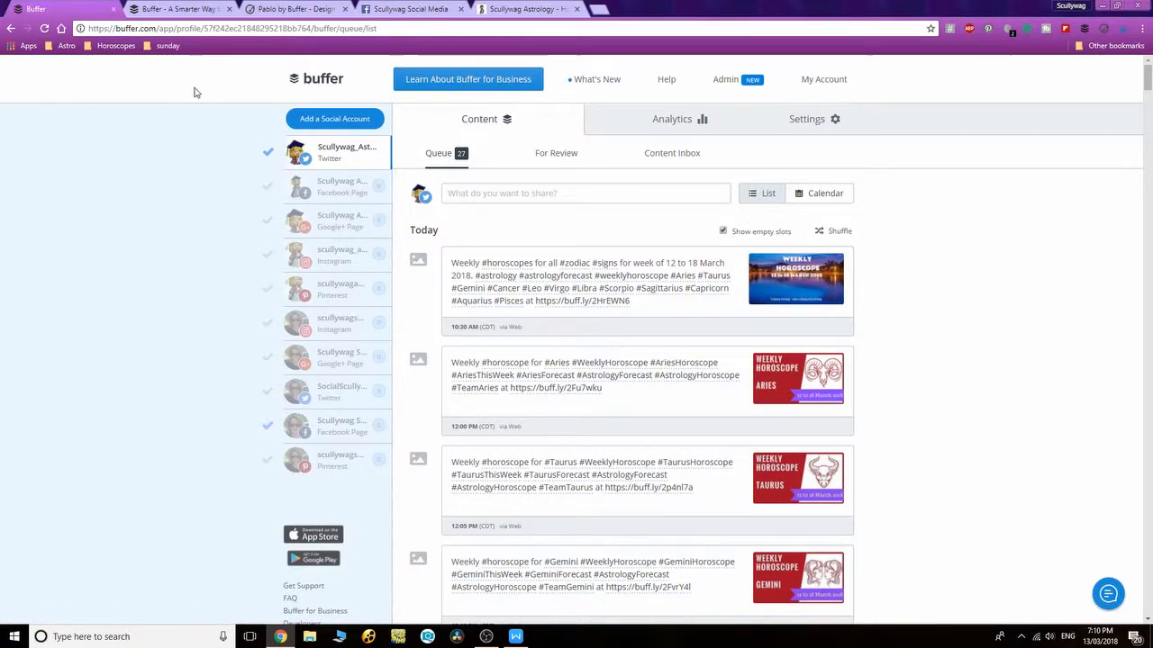
- Switch to the Scullywag Social Media Facebook page, look over it and open its publishing tools
click(410, 11)
click(141, 113)
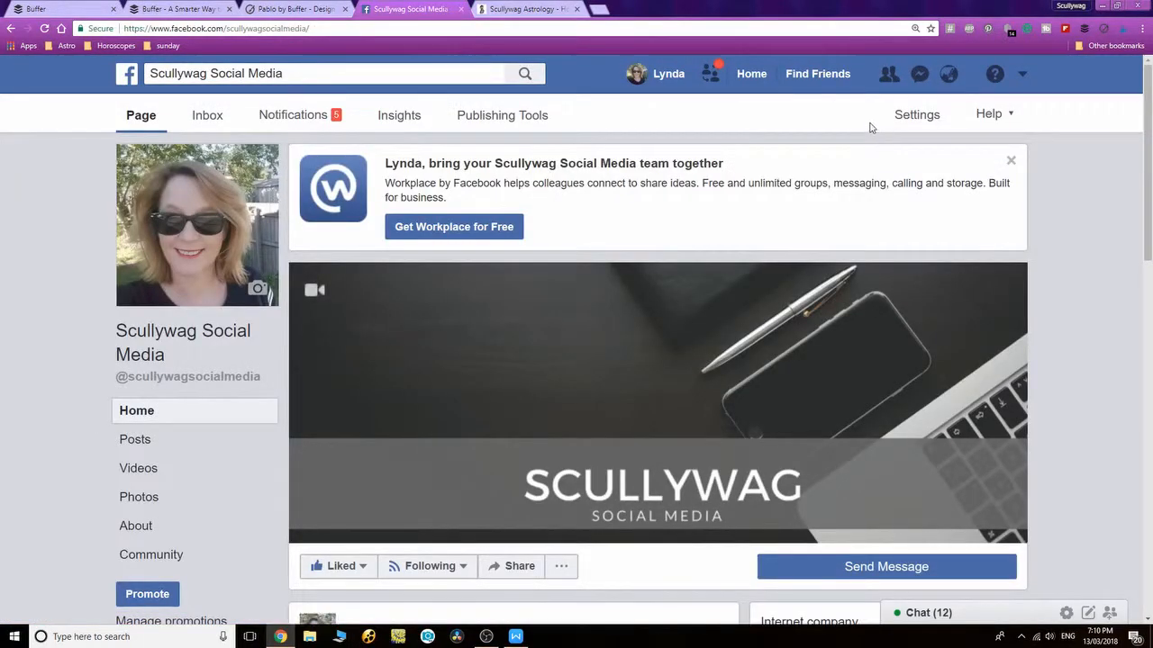
scroll(866, 124, down, 1)
scroll(863, 128, down, 2)
scroll(863, 128, up, 4)
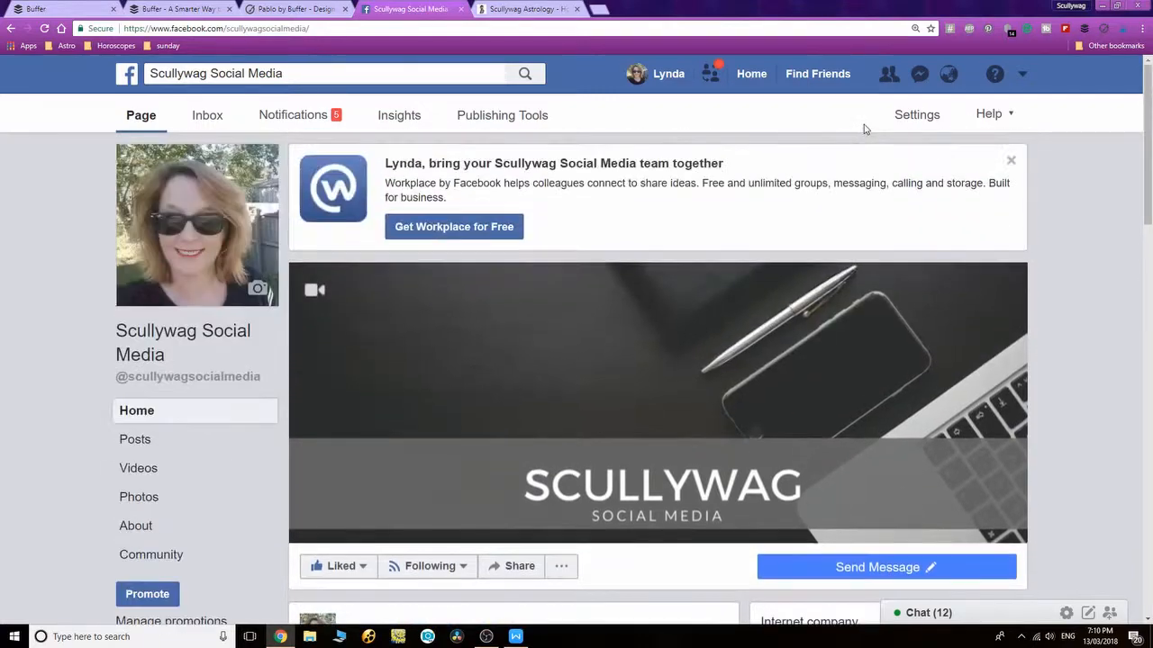
scroll(509, 264, down, 4)
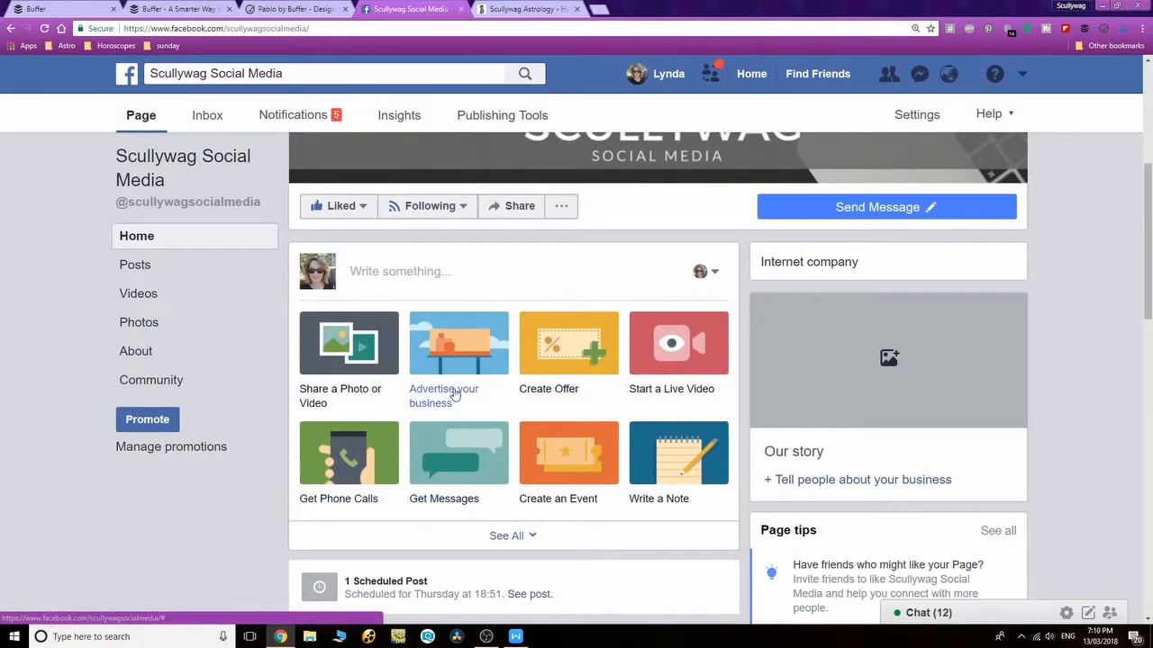
scroll(451, 389, up, 4)
click(502, 114)
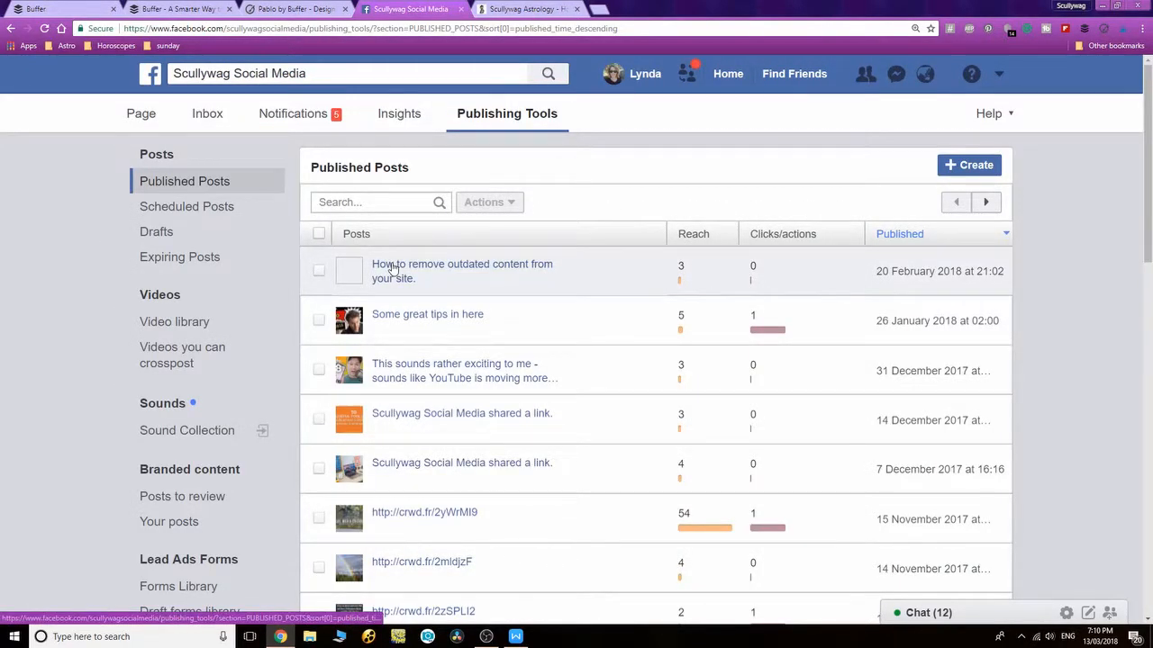
- Create a new page post reading "Write something here - about what I don't know"
click(956, 168)
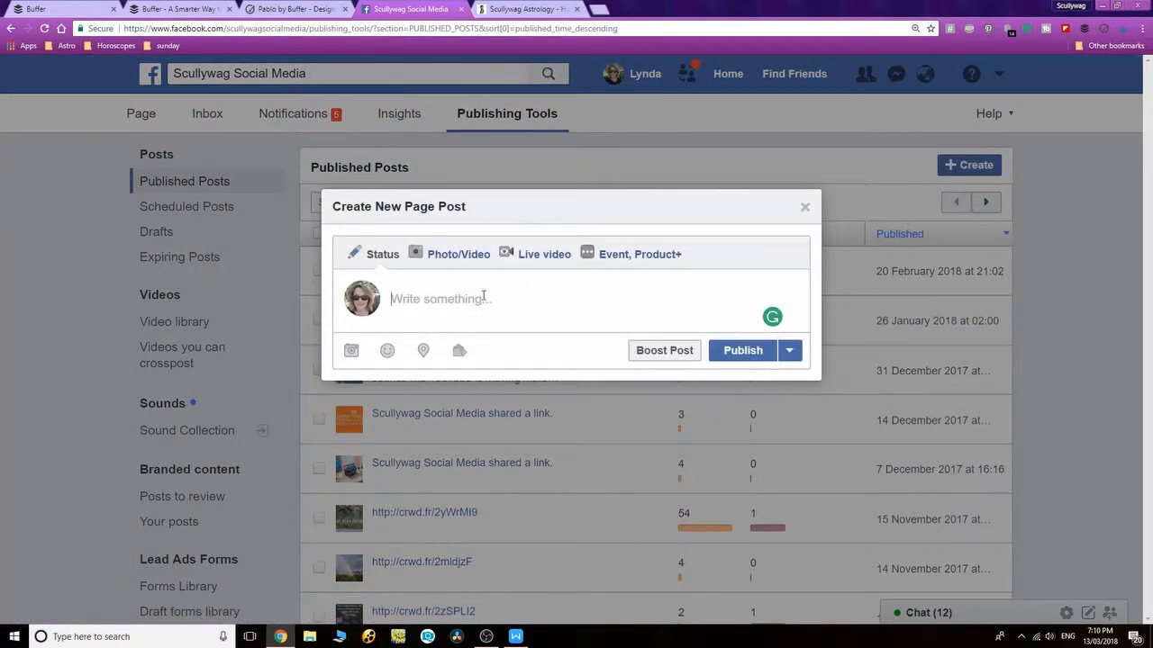
text(Wri)
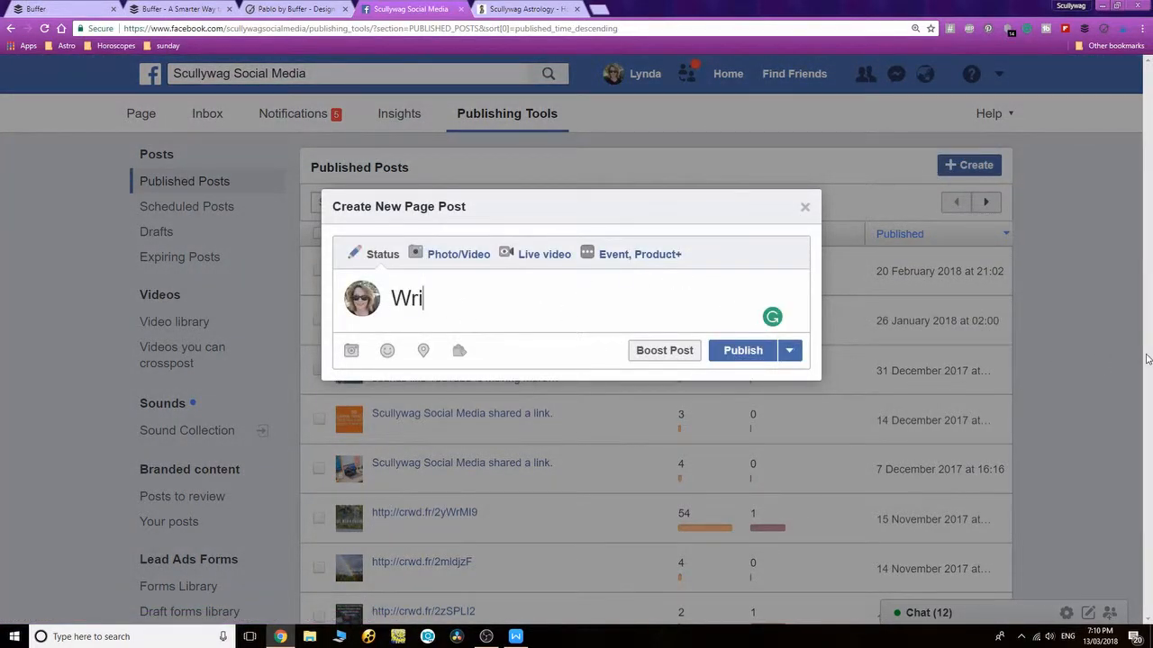
text(te something here )
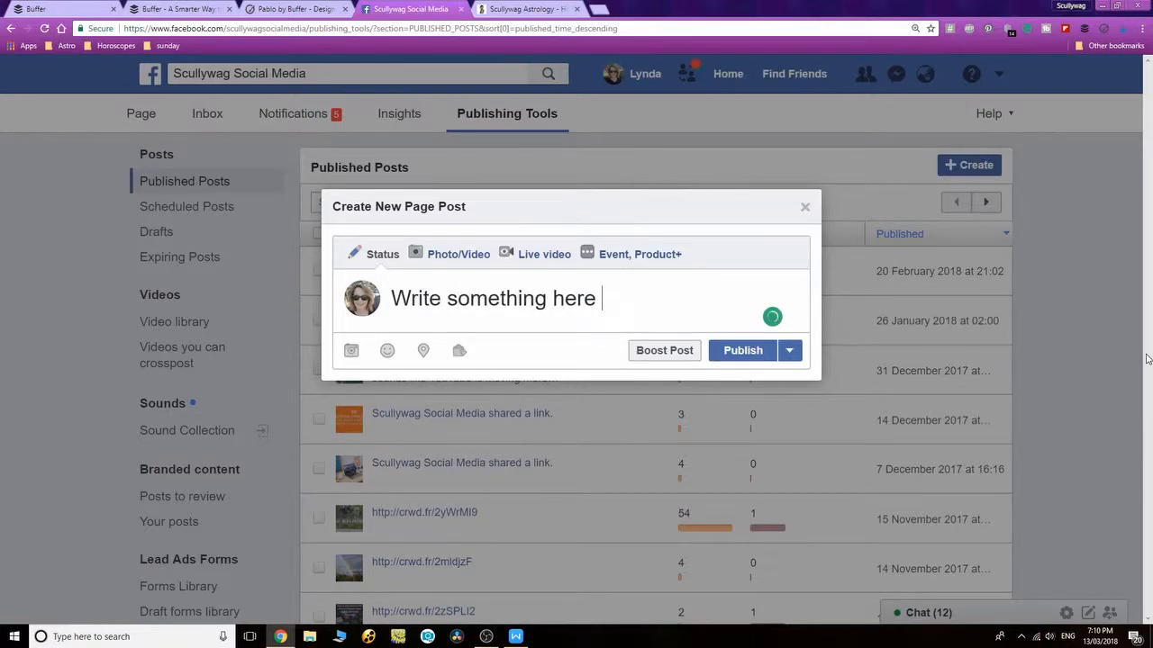
text(- about what I don't know)
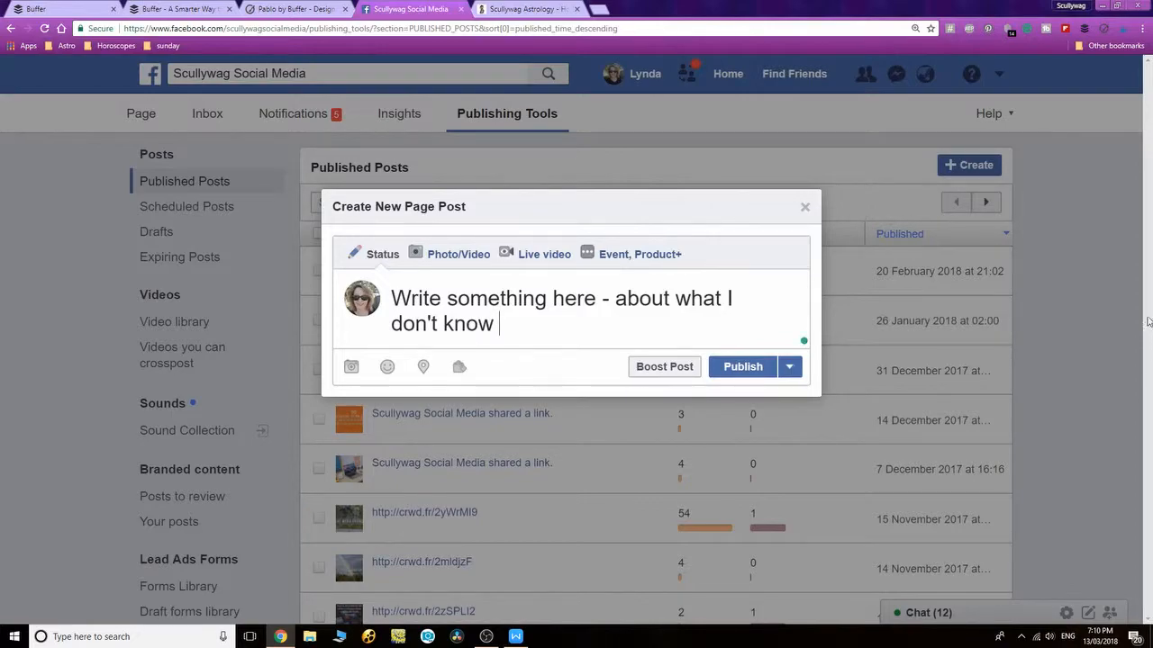
- Try the post's scheduling options, including a News Feed distribution stop date of 30/3/2018, and cancel the schedule
click(787, 370)
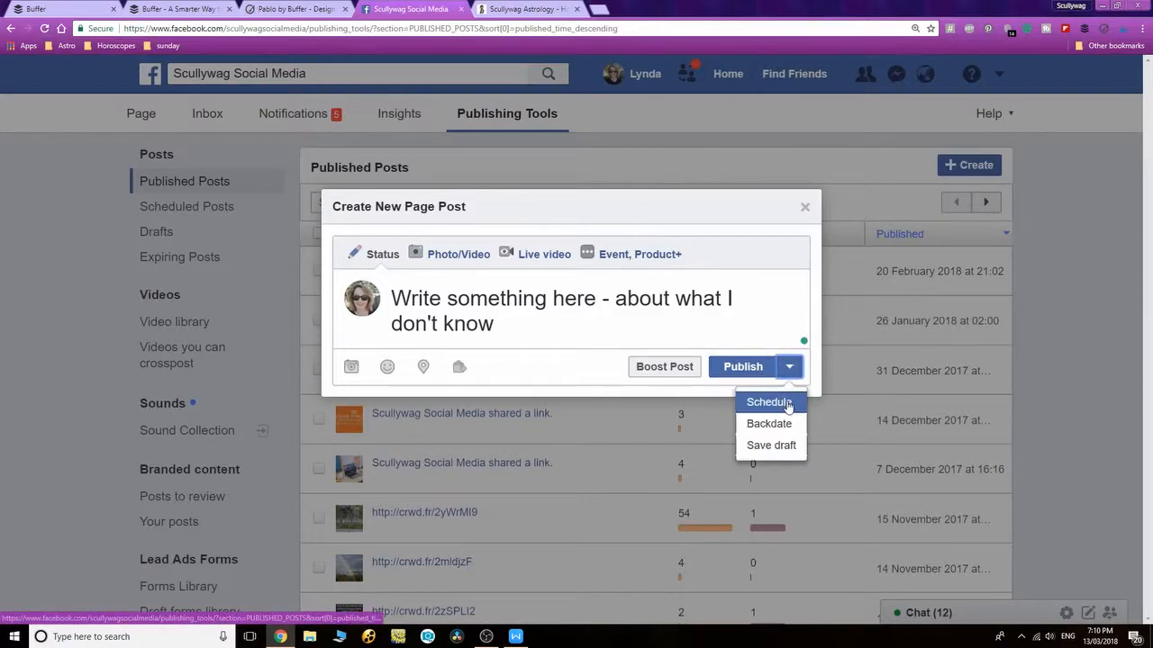
click(770, 402)
drag(607, 377, 614, 246)
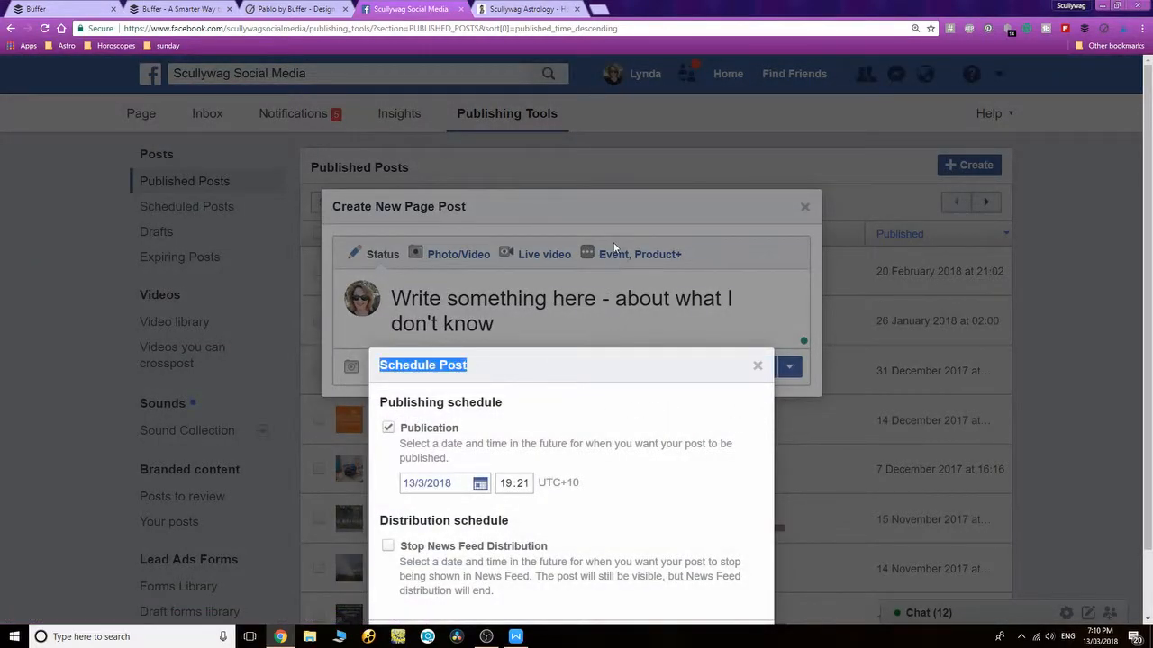
click(481, 484)
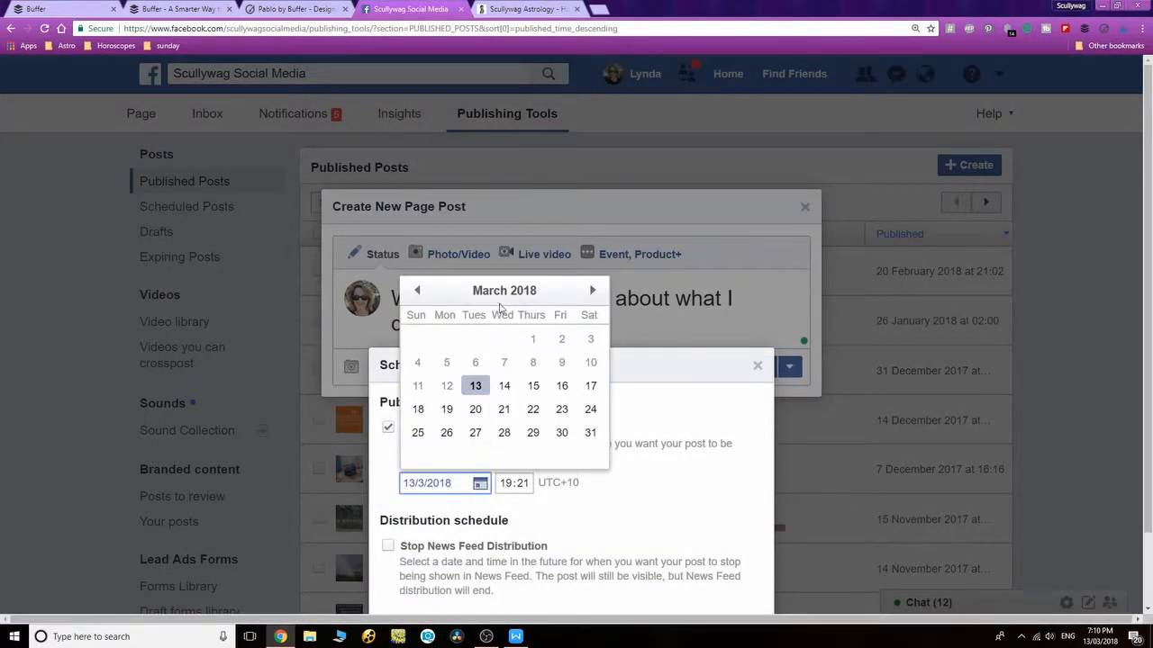
click(592, 290)
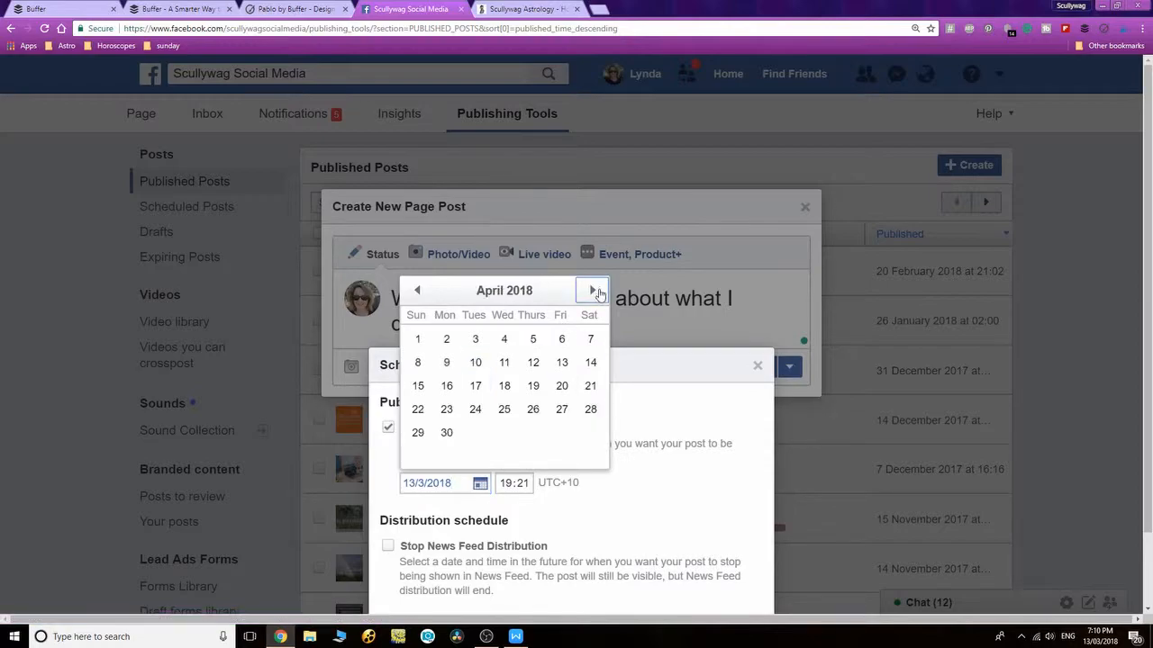
click(665, 482)
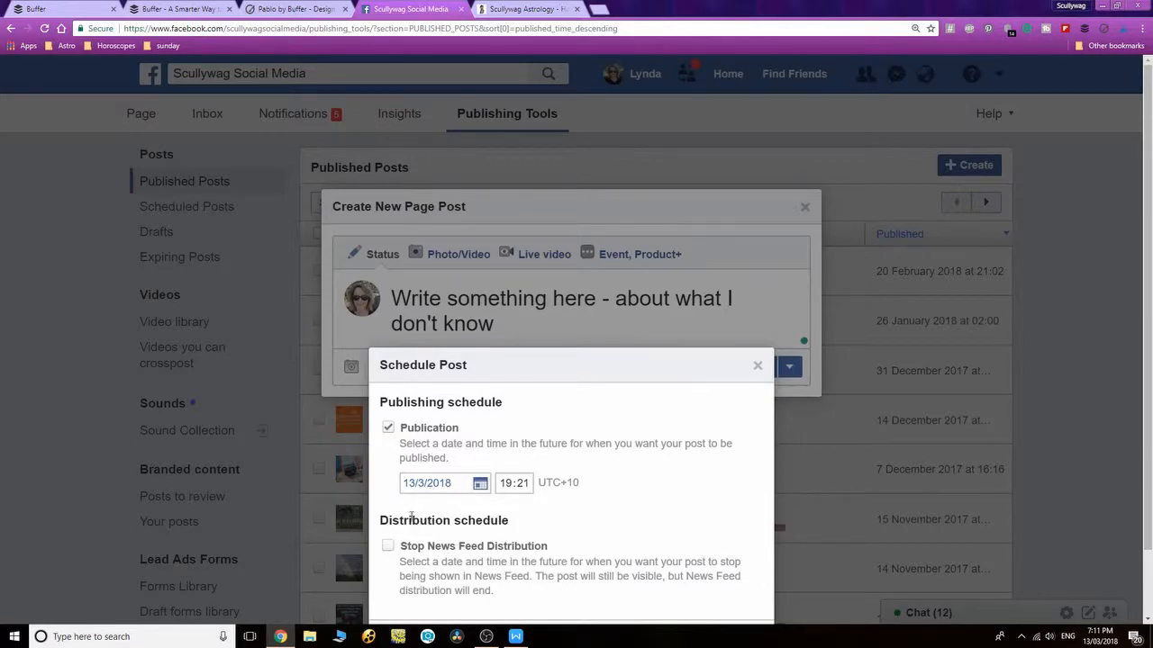
click(387, 546)
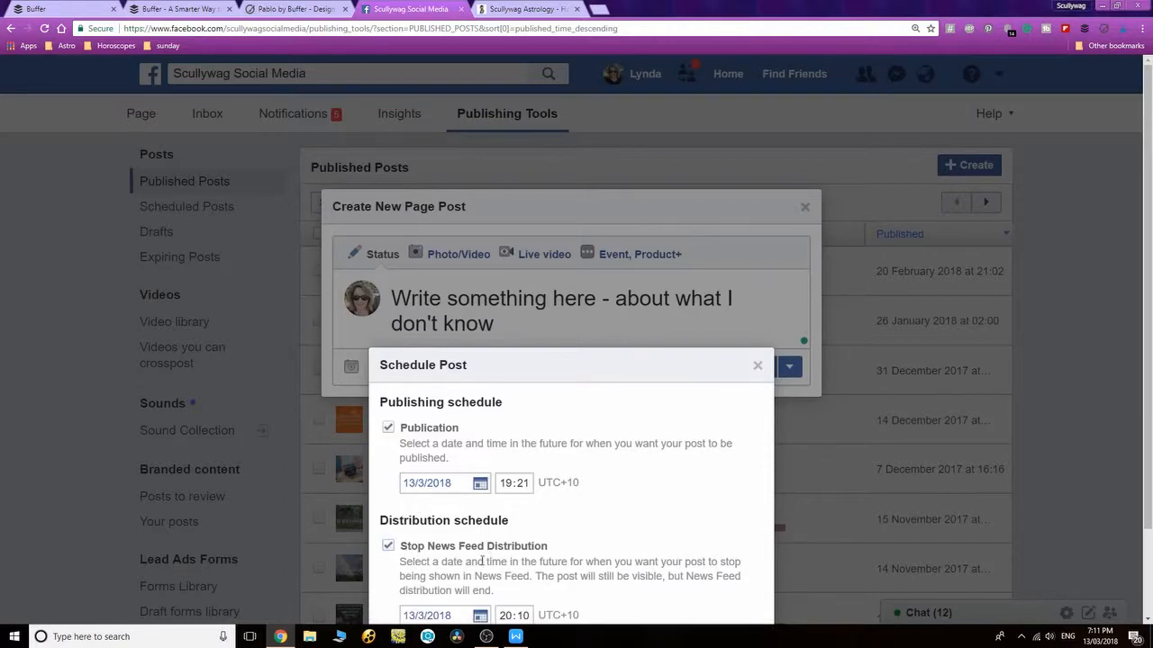
click(464, 512)
click(558, 461)
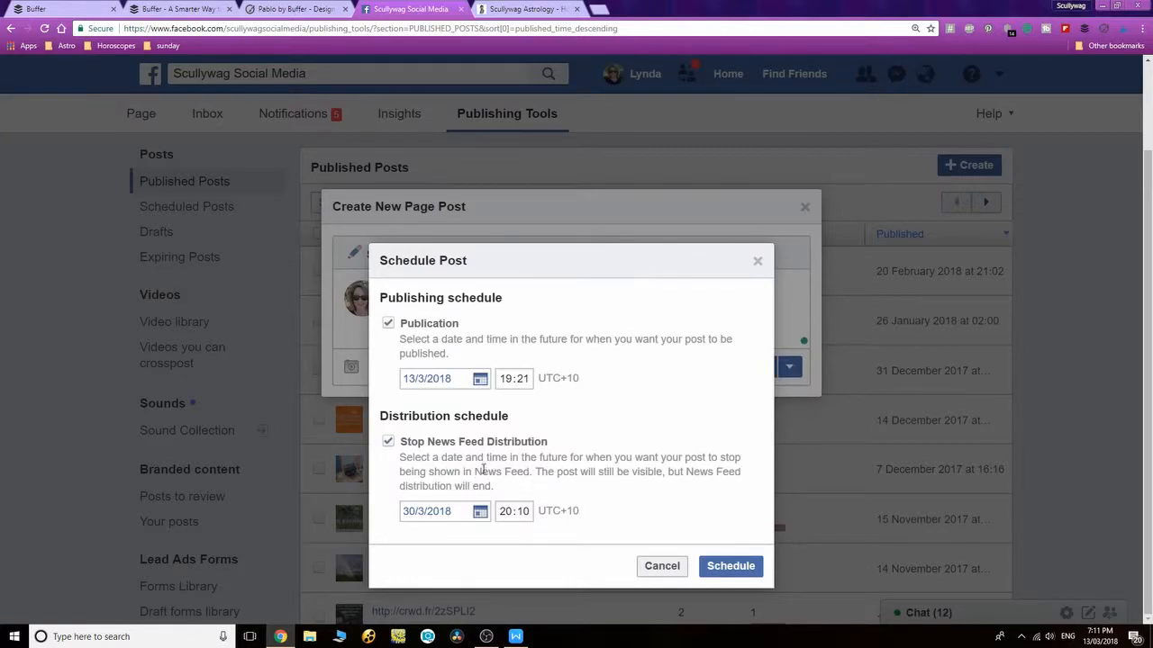
click(560, 486)
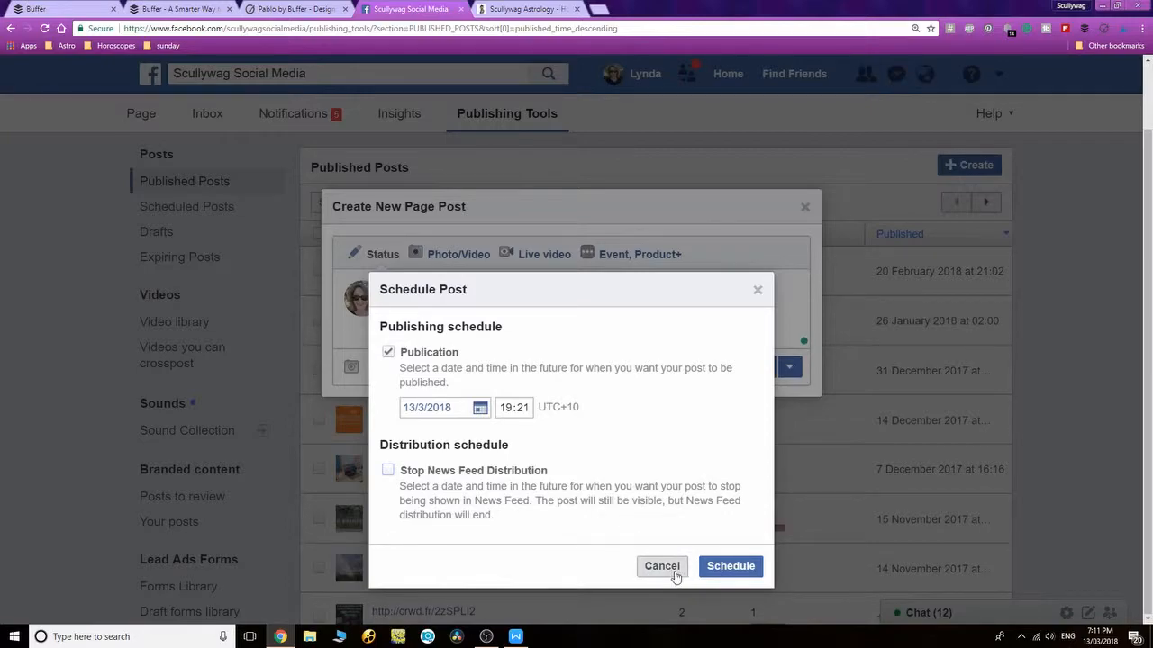
click(673, 570)
- Save the new page post as a draft
click(790, 370)
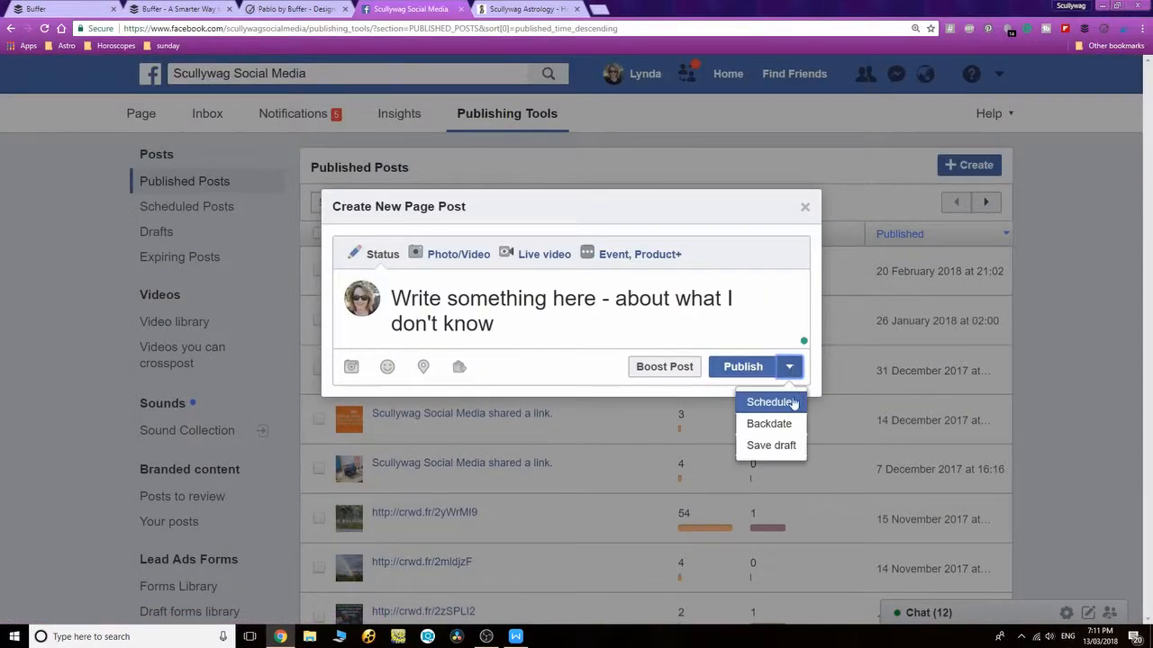
click(779, 448)
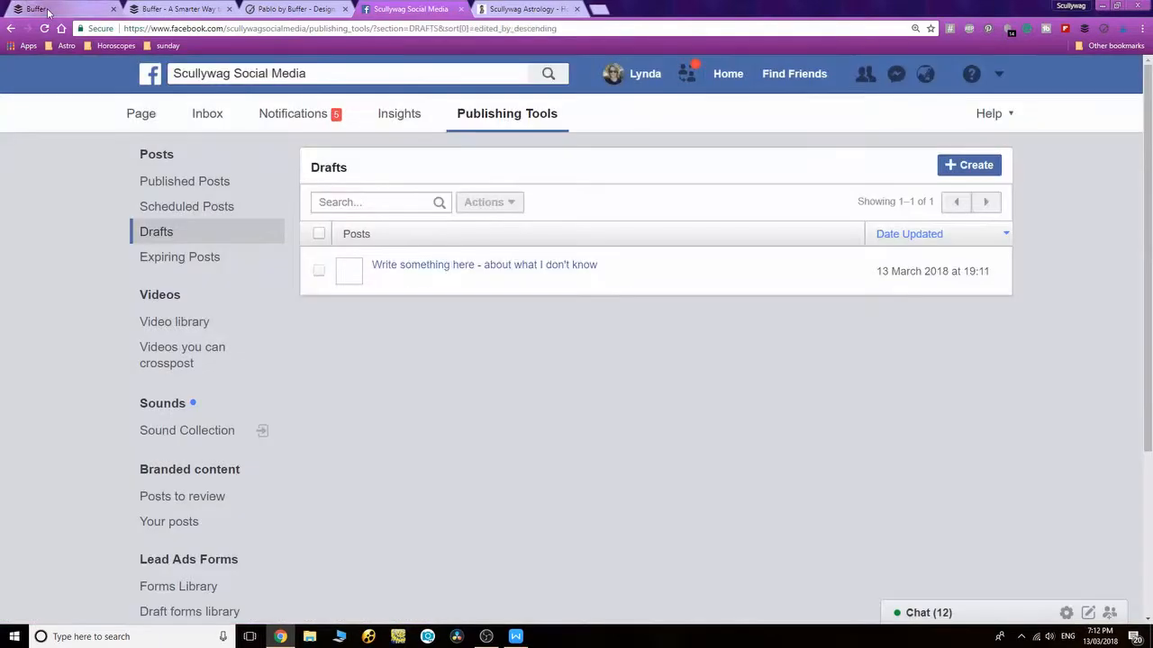
- Switch to Buffer, check the options for connecting a new social account and return to the queue
key(ctrl+1)
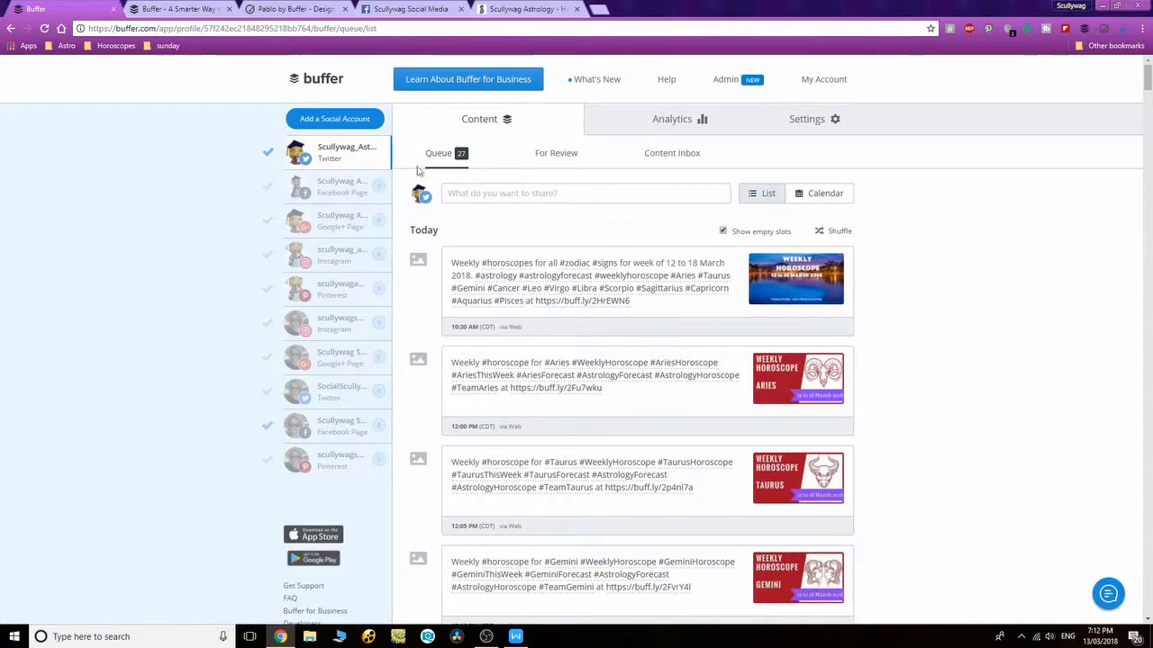
click(329, 119)
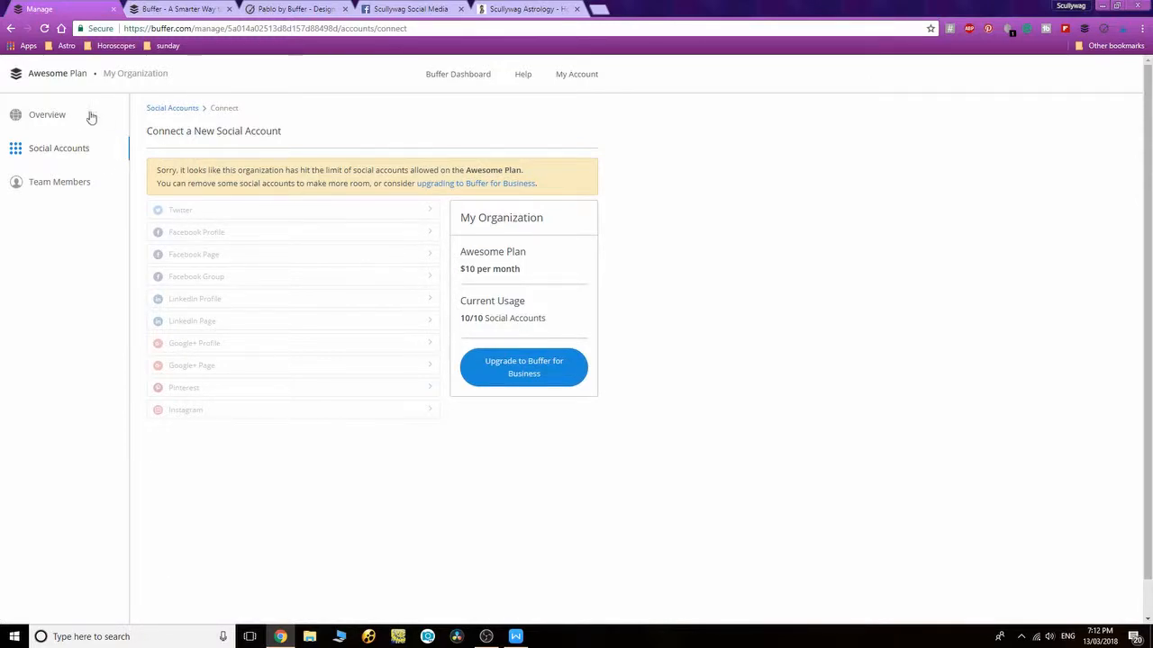
click(11, 30)
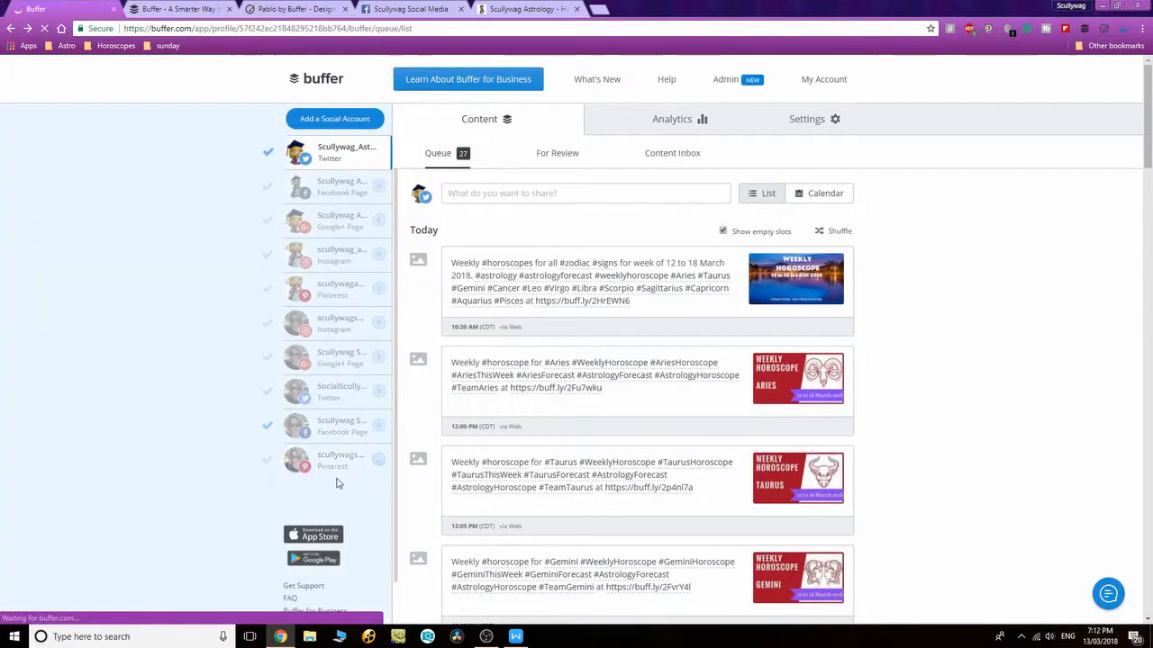
- Remove the Scullywag Social Media Facebook page from the connected Buffer accounts
click(334, 431)
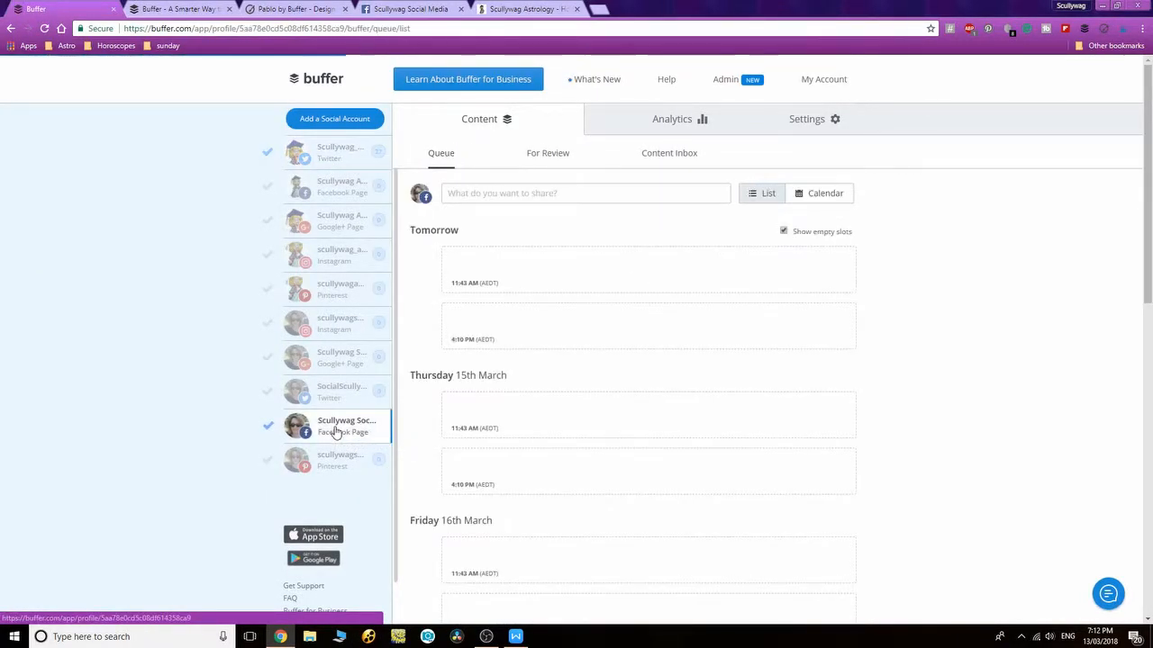
click(834, 121)
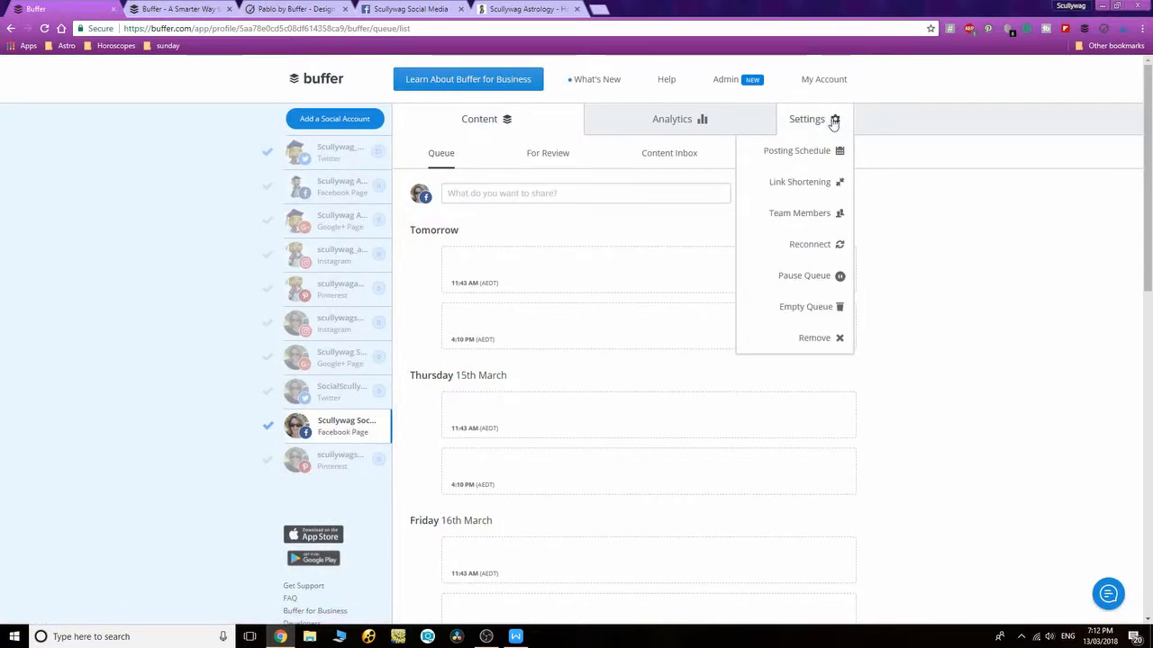
click(818, 339)
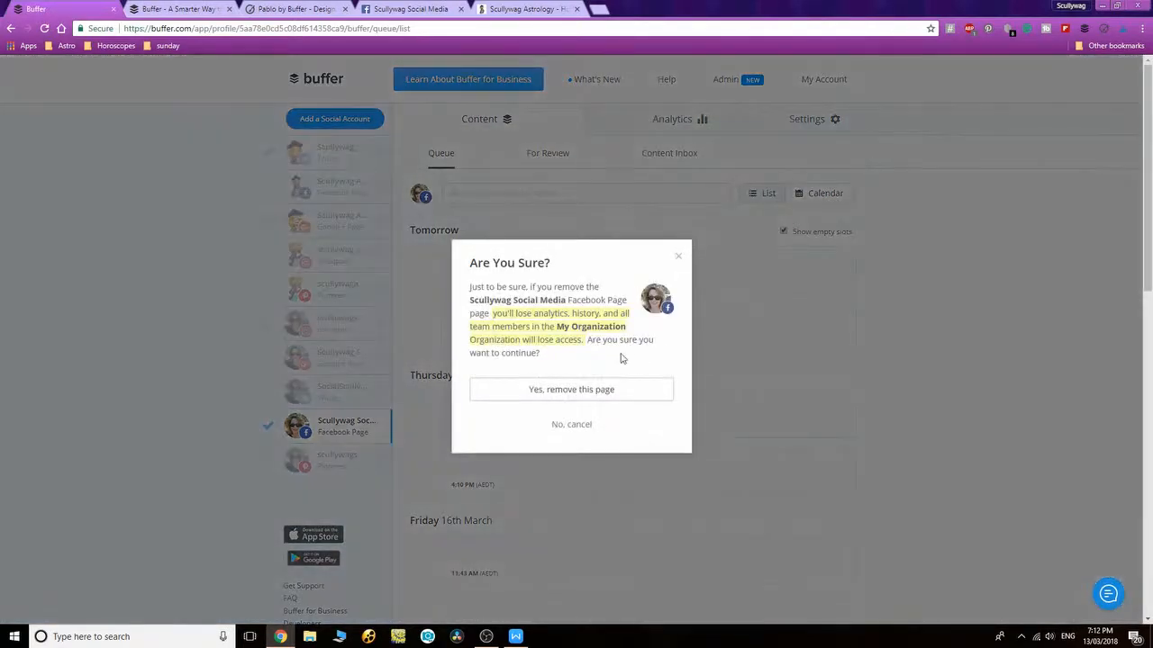
click(581, 391)
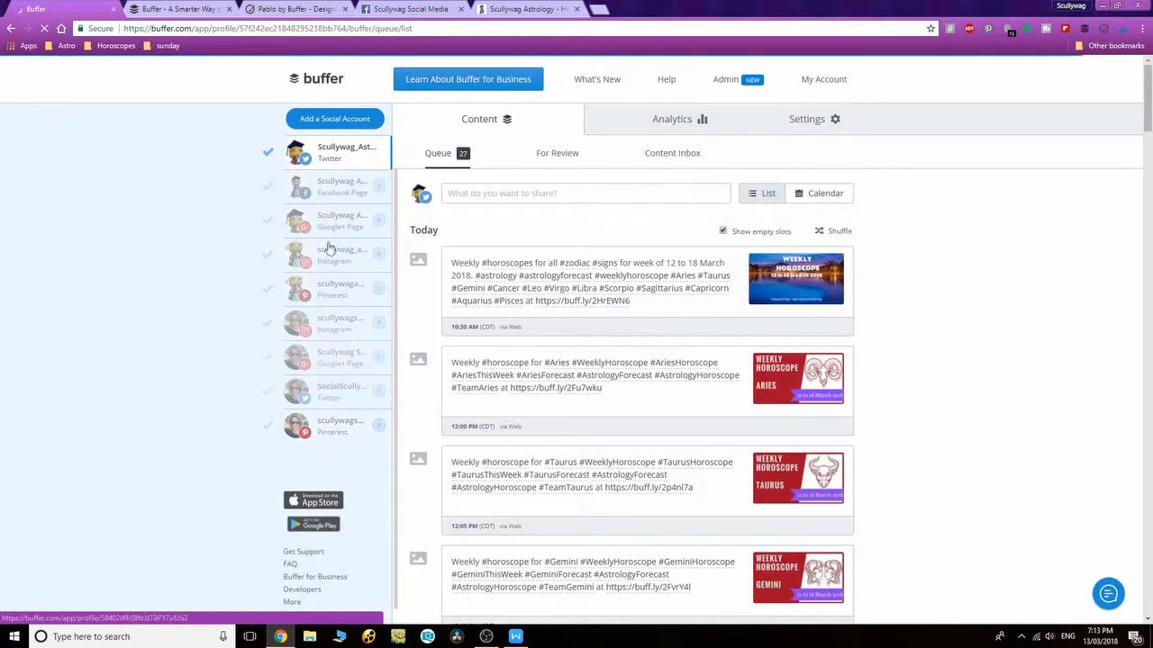
- Connect the Scullywag Astrology Facebook group to Buffer as a new social account
click(335, 118)
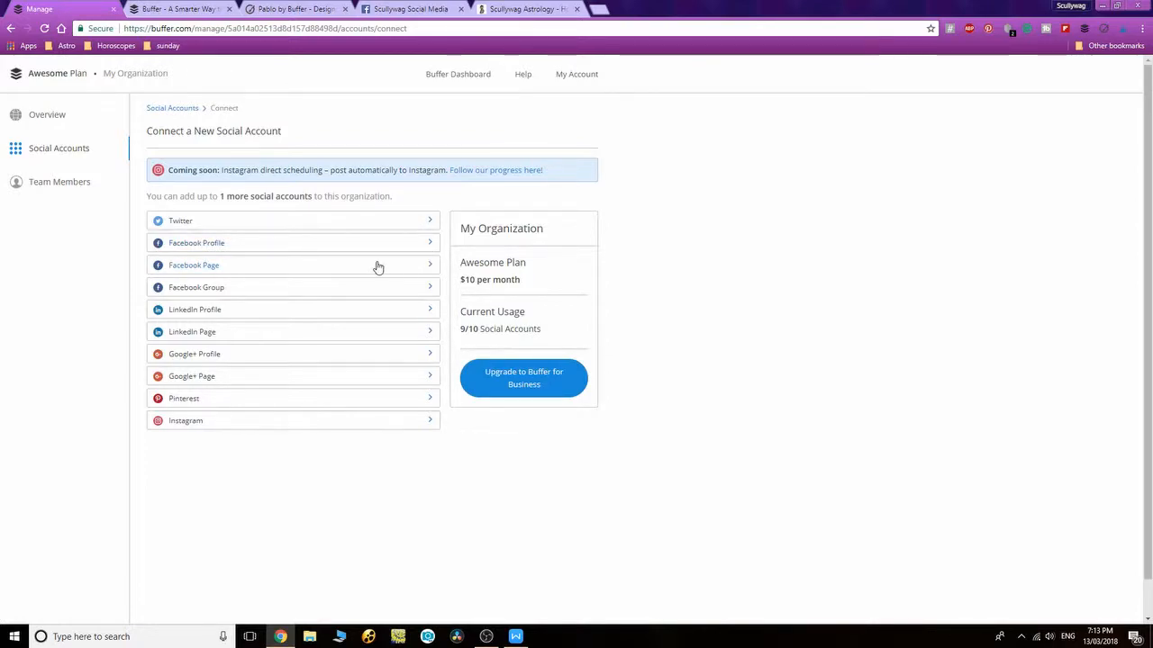
click(428, 289)
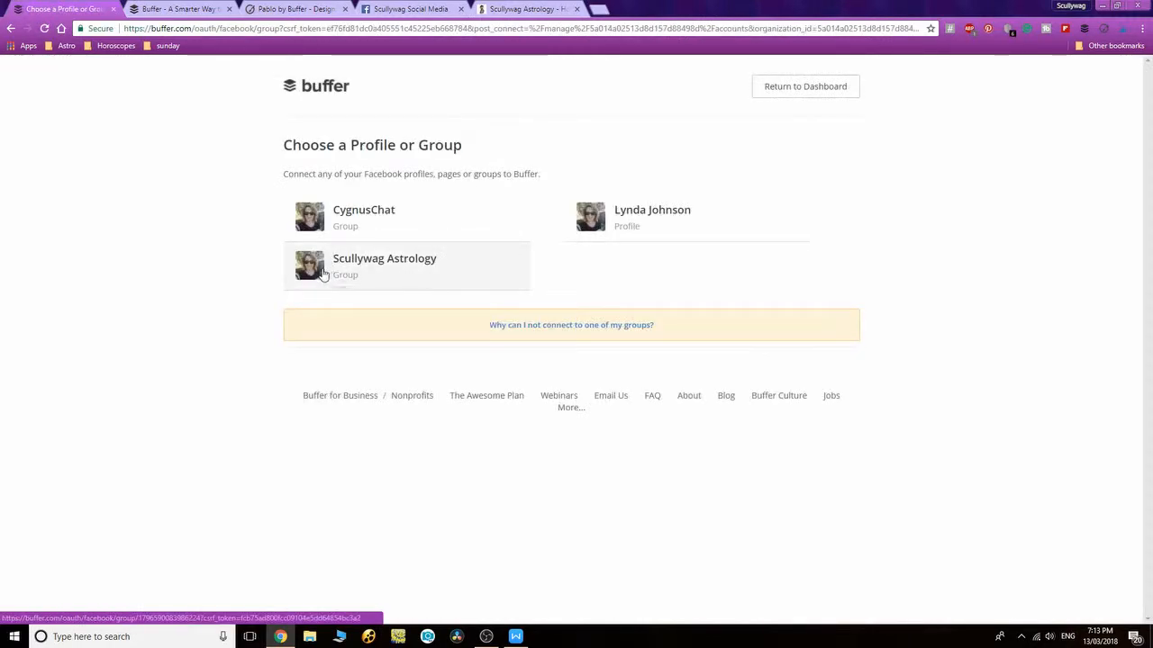
click(323, 274)
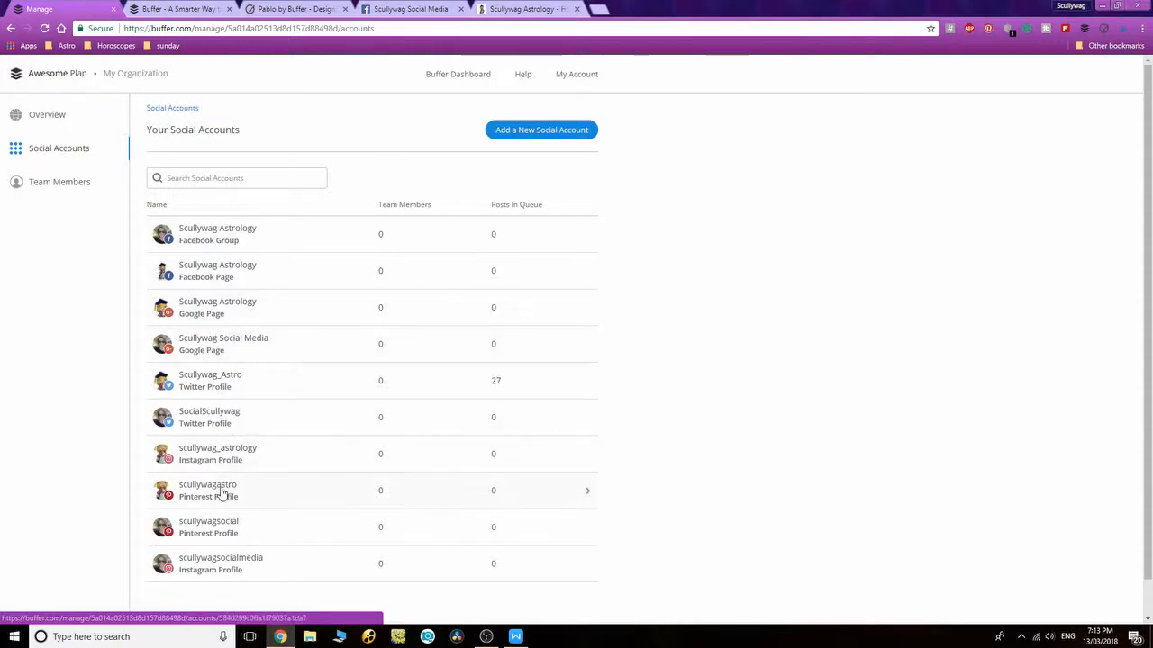
- Return to the Buffer dashboard and look through the queued posts of the Scullywag Astrology Twitter account
click(11, 28)
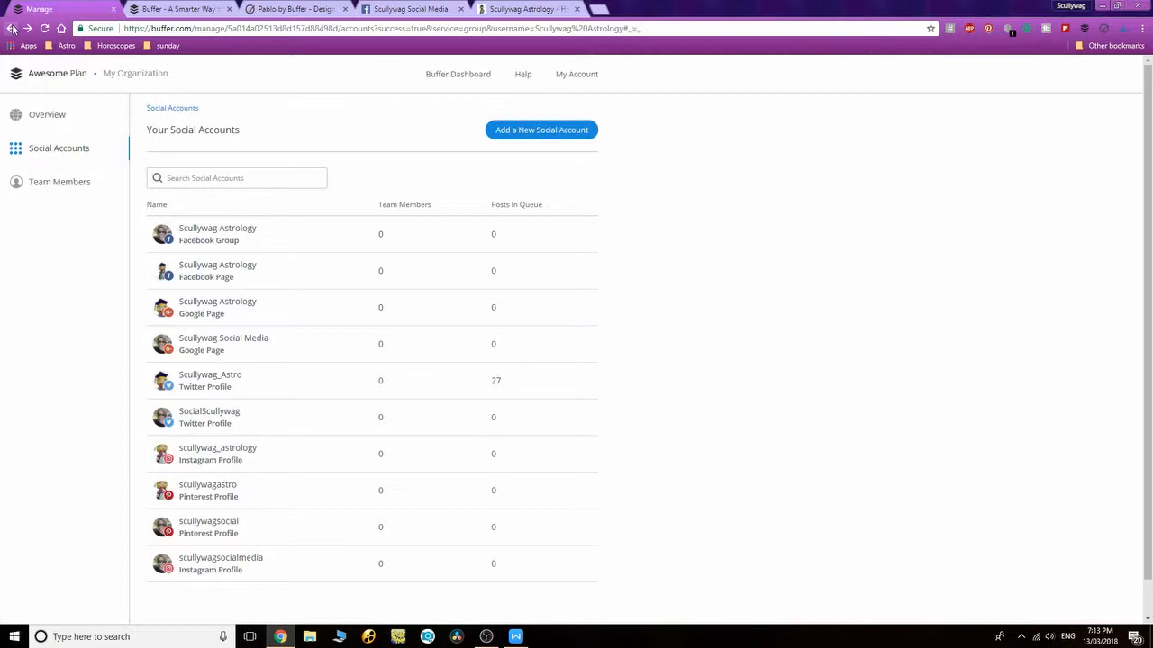
click(455, 78)
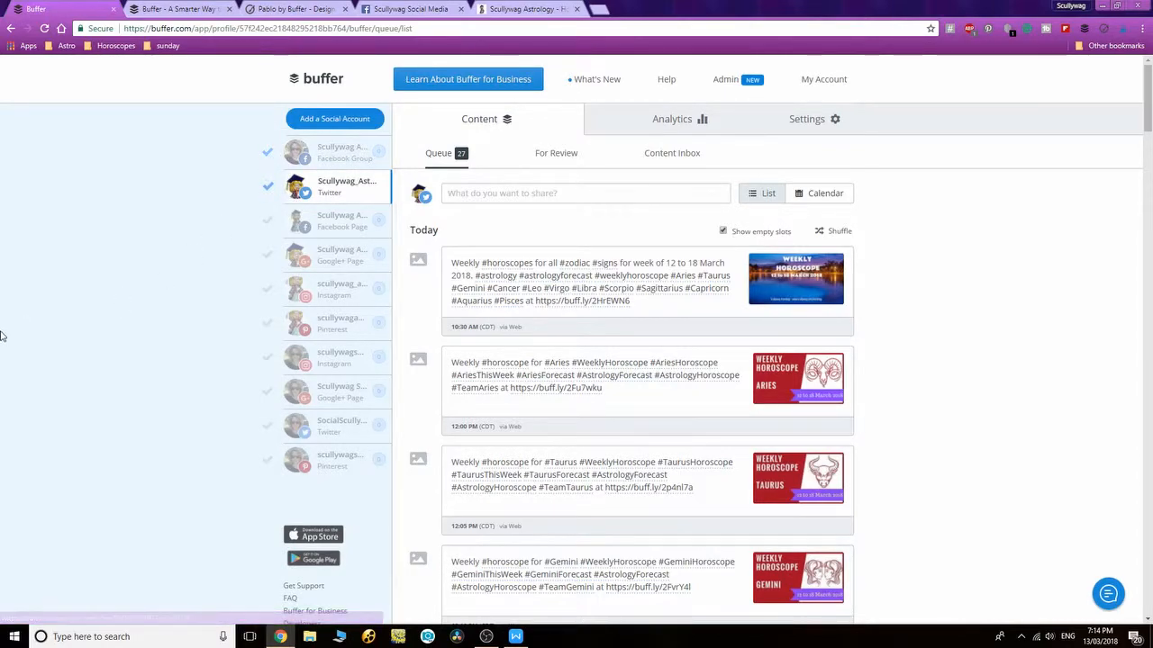
scroll(952, 252, down, 10)
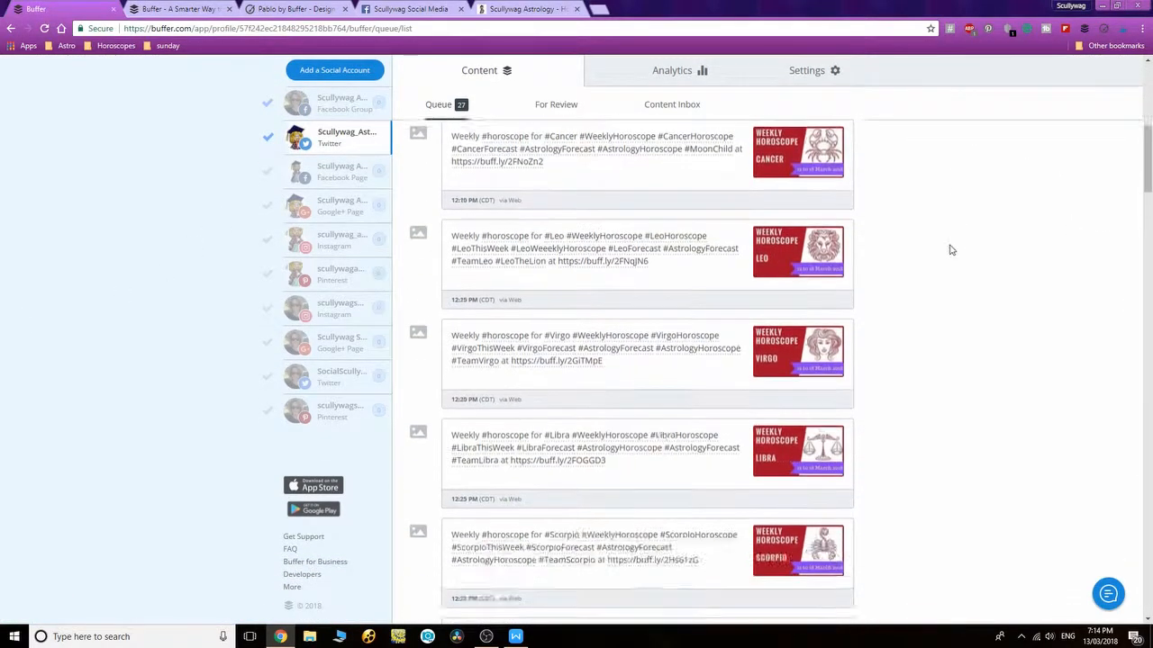
scroll(943, 244, down, 15)
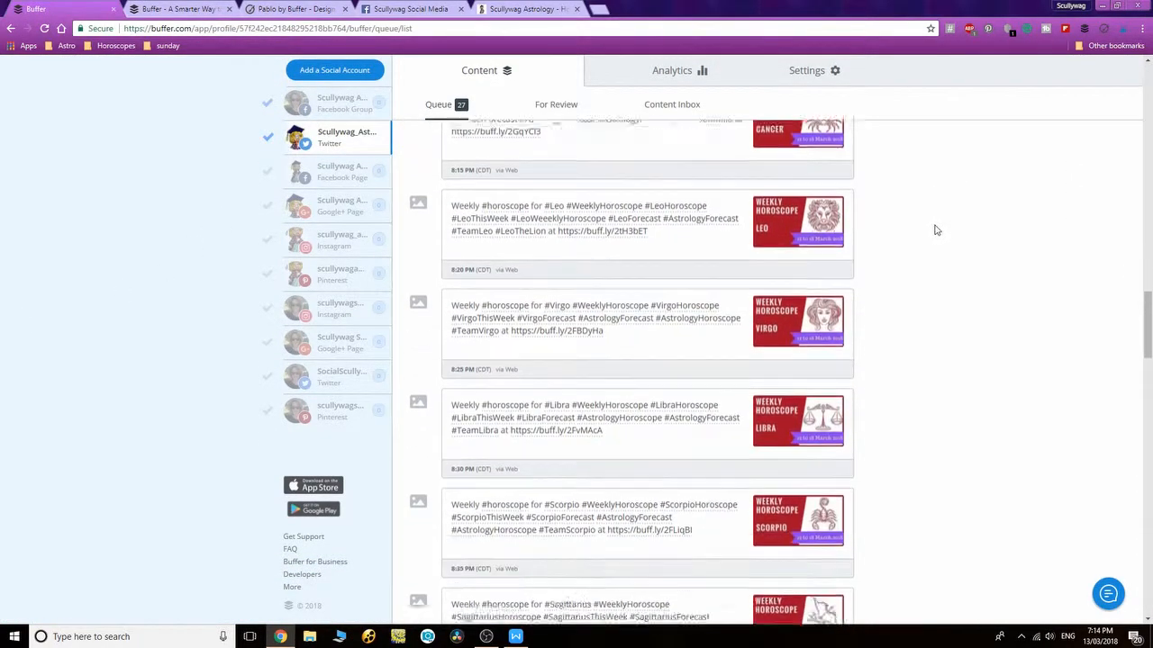
- Look through the queued weekly horoscope posts and their scheduled times for the Scullywag Astrology Twitter account
scroll(935, 230, down, 5)
scroll(919, 226, up, 15)
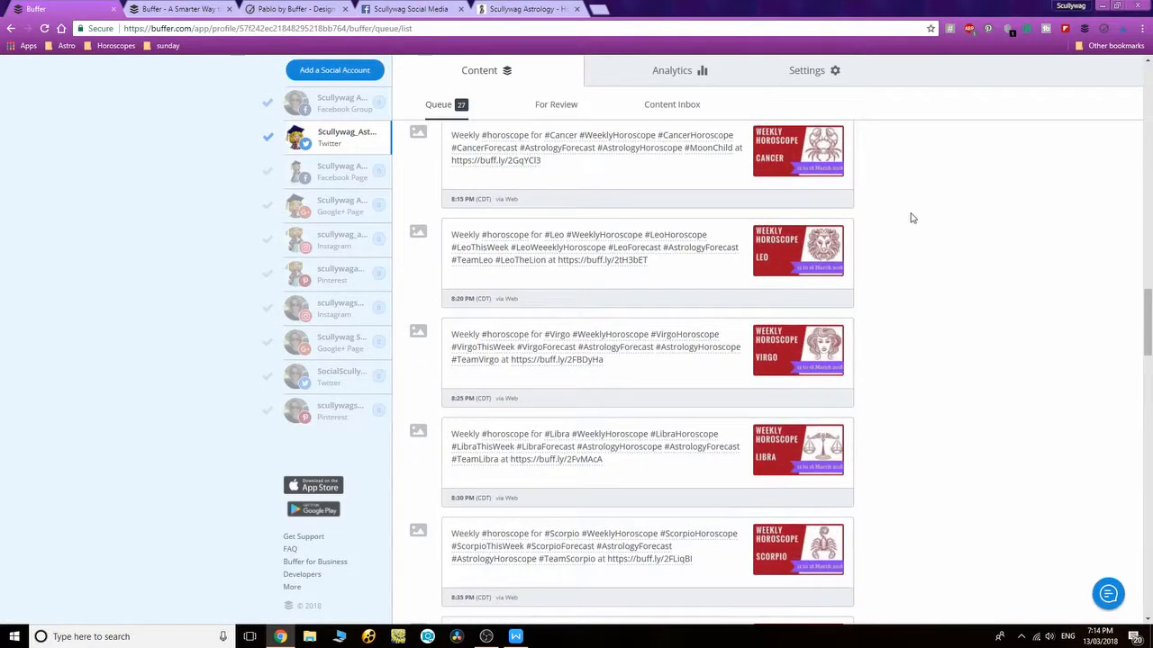
scroll(910, 213, up, 15)
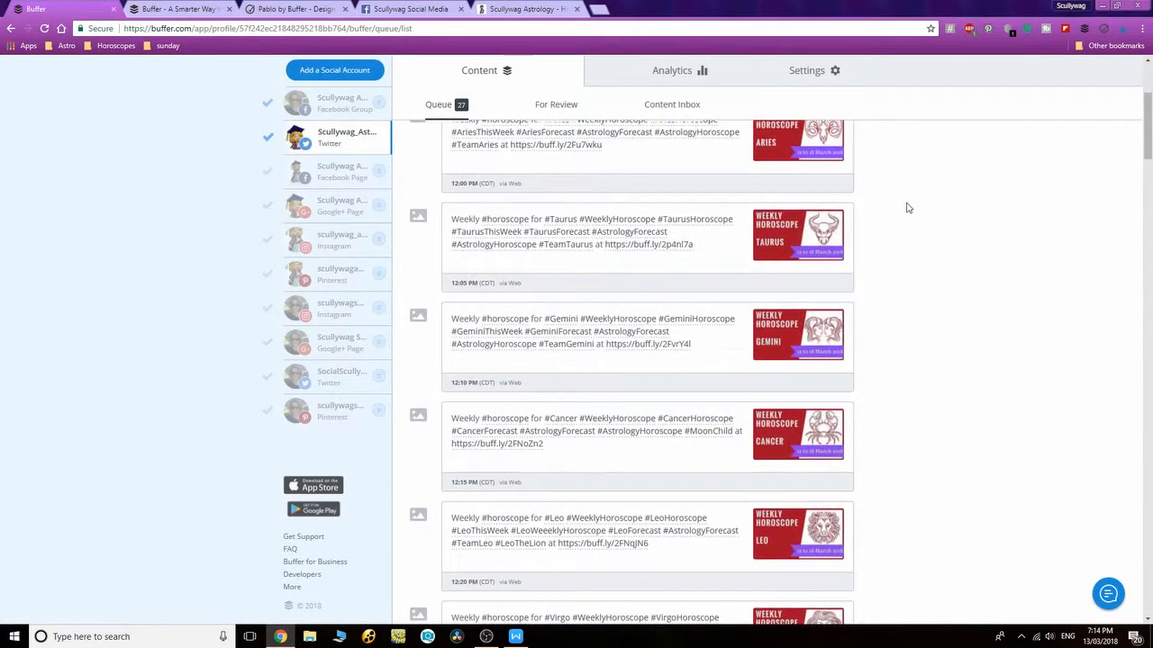
scroll(908, 206, down, 3)
scroll(907, 206, up, 2)
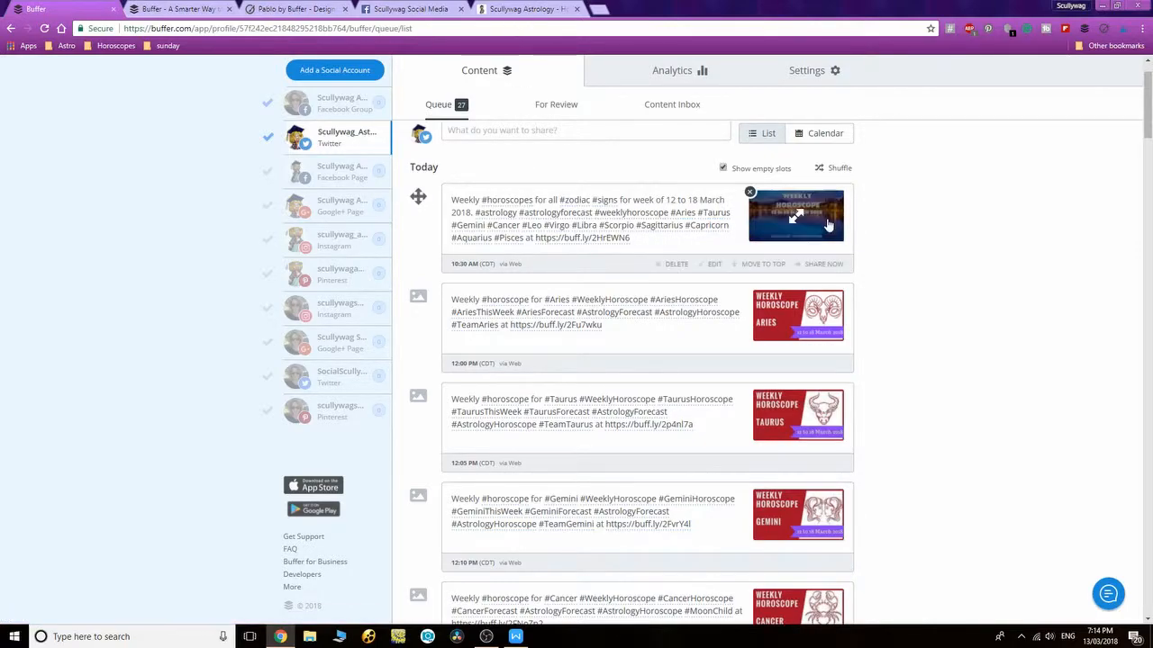
scroll(867, 187, down, 2)
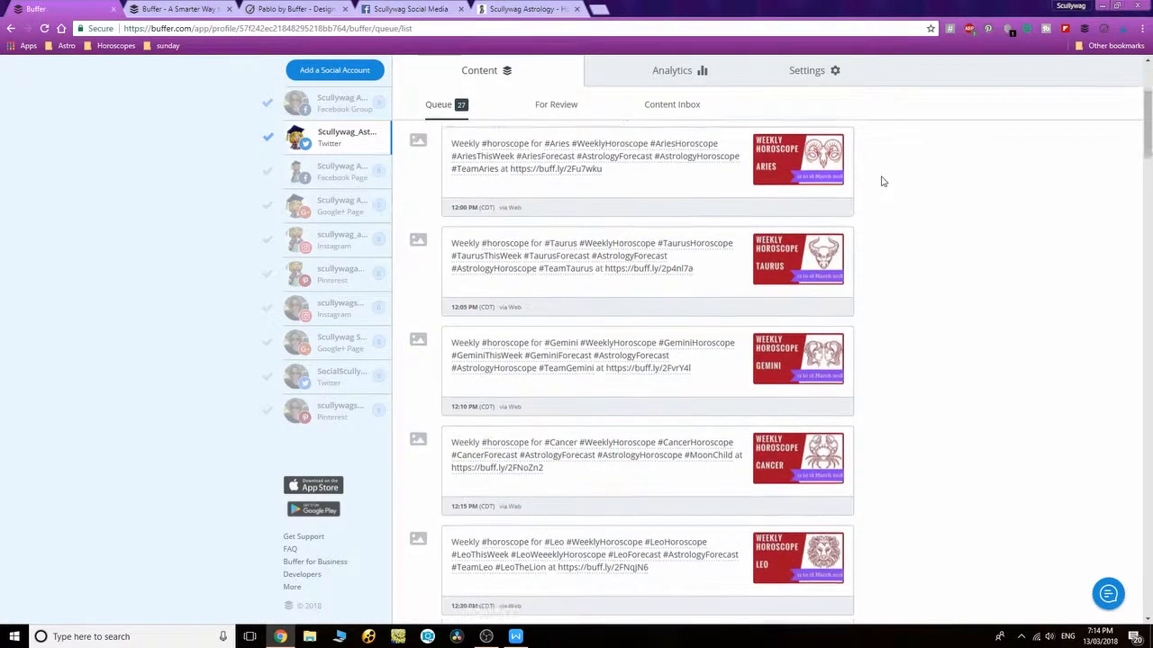
scroll(922, 189, down, 10)
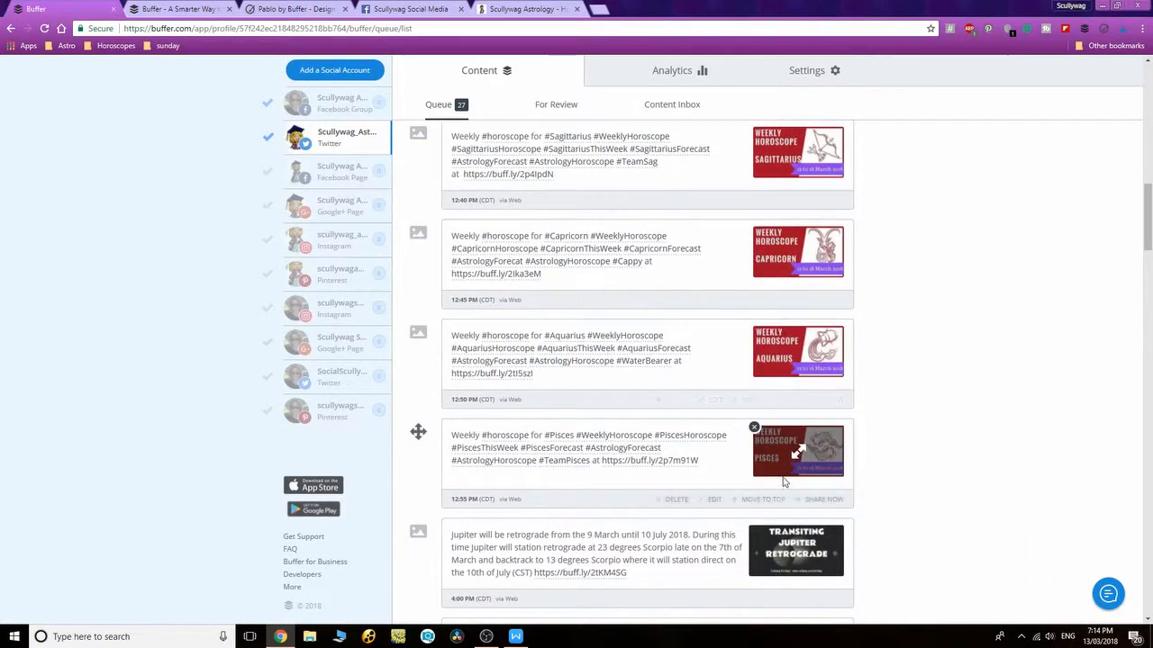
scroll(905, 342, up, 12)
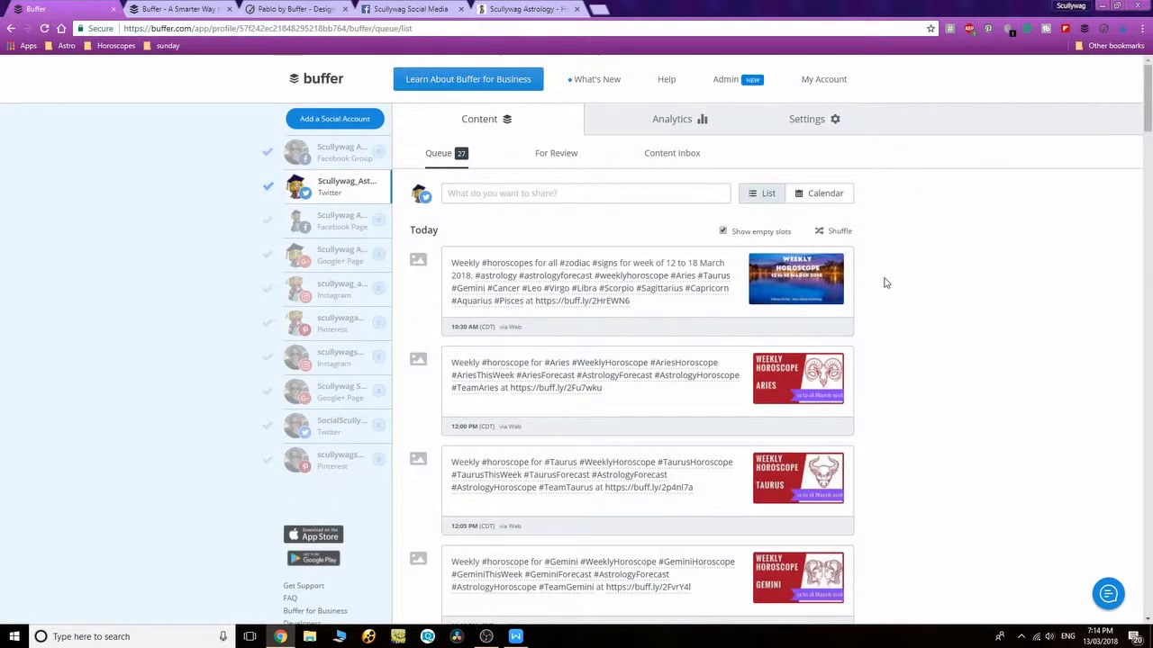
- Examine the empty posting slots below the queued tweets up to Friday 16th March and return to the start of the queue
scroll(891, 265, down, 2)
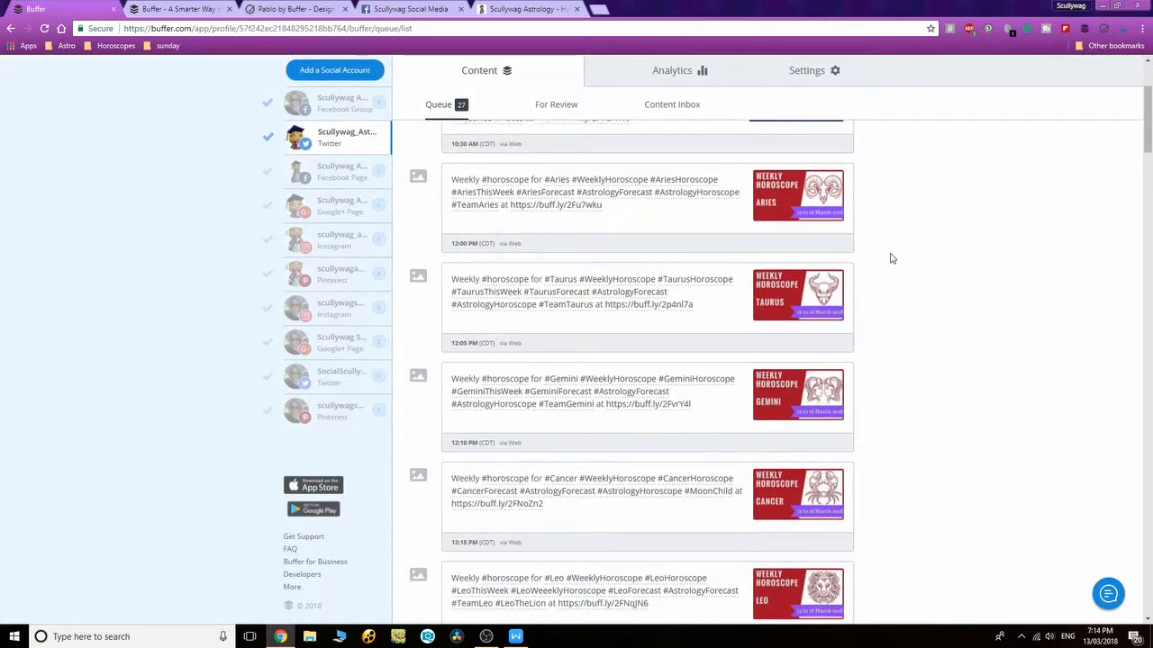
scroll(892, 257, down, 15)
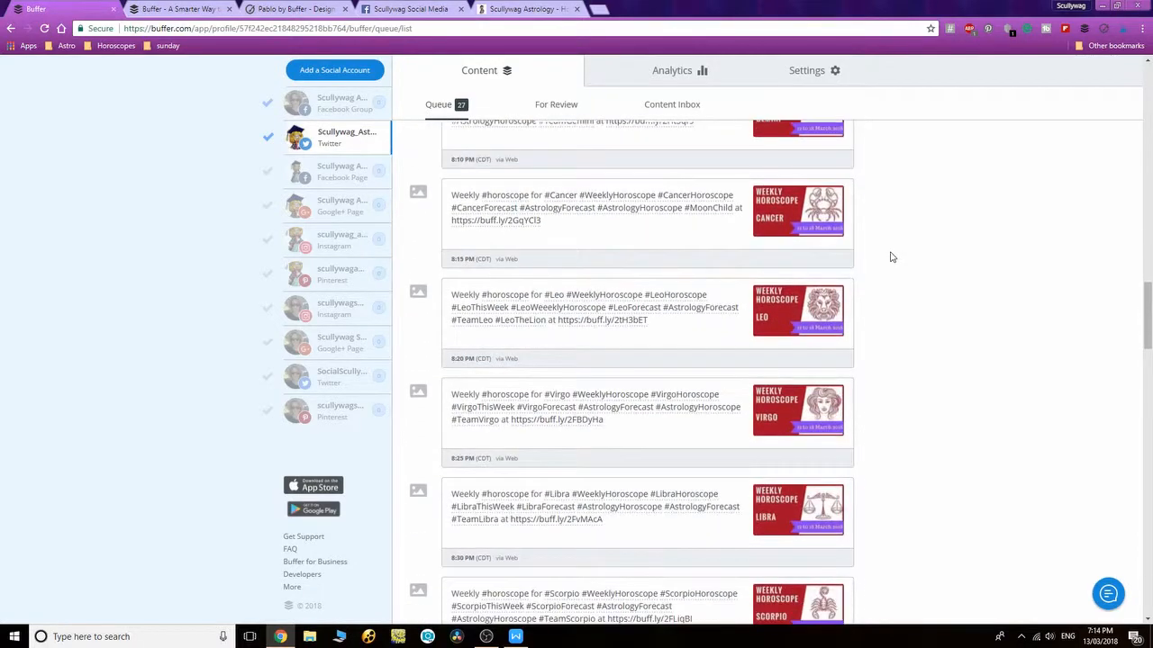
scroll(887, 253, down, 9)
scroll(455, 288, down, 15)
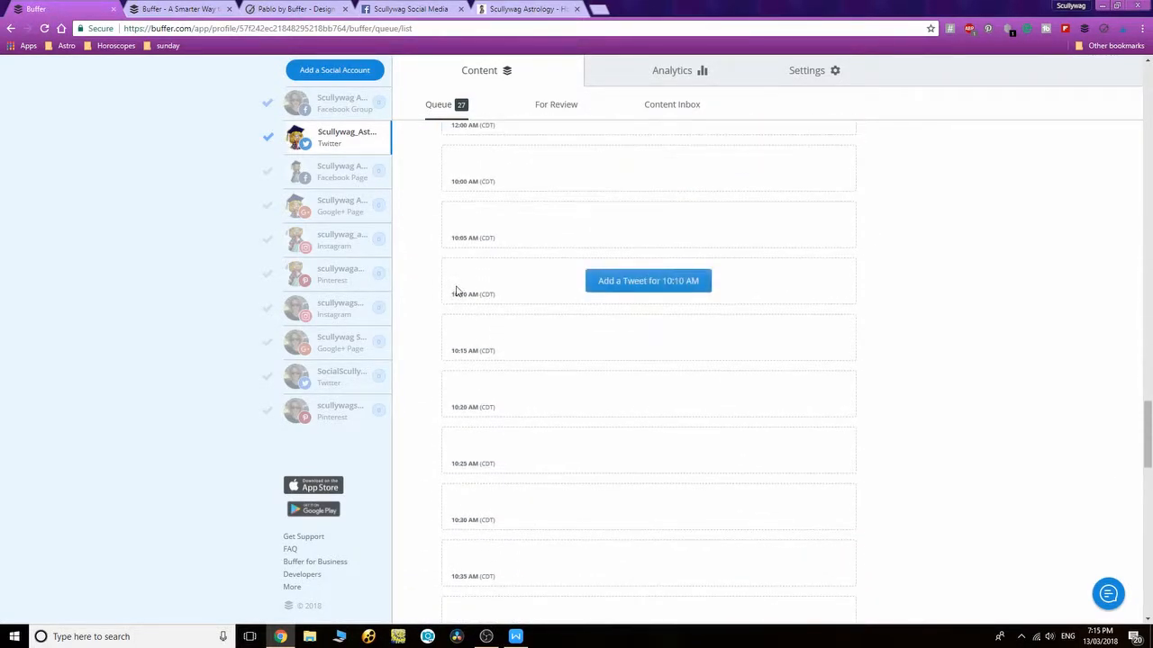
scroll(601, 288, down, 15)
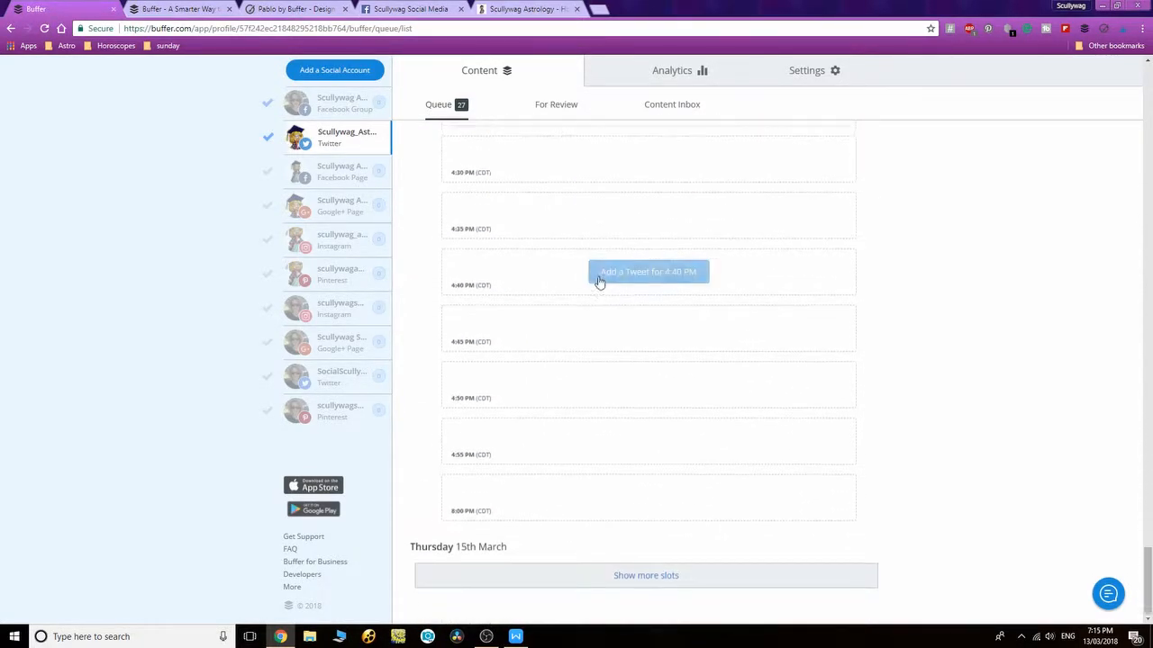
scroll(595, 282, down, 12)
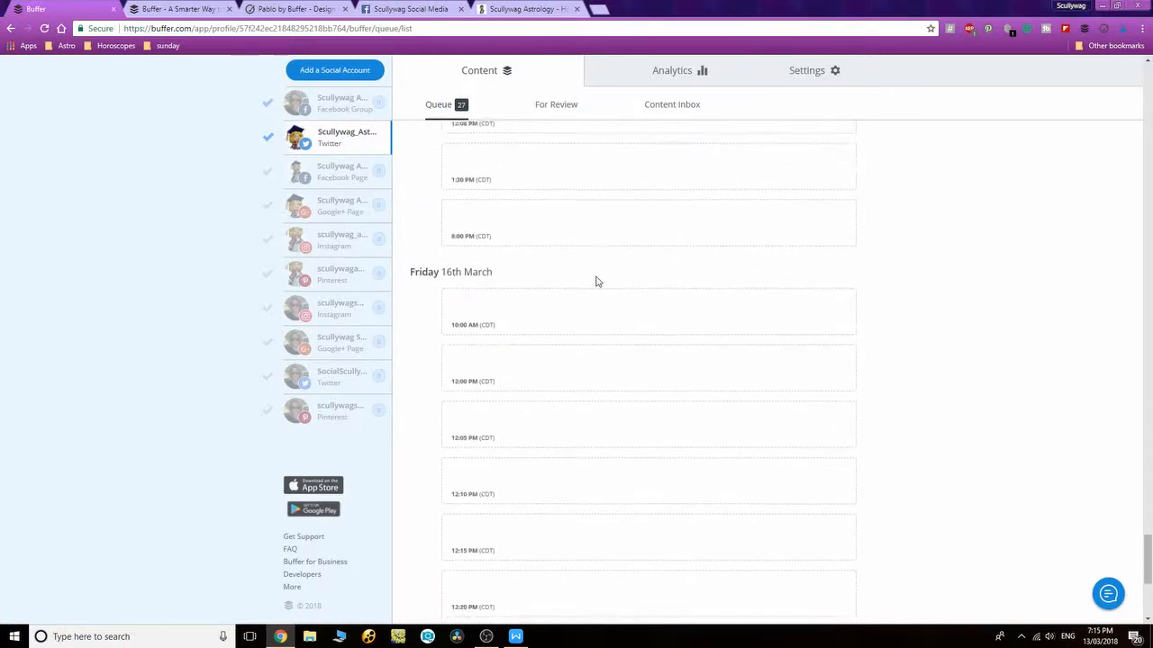
scroll(596, 274, down, 6)
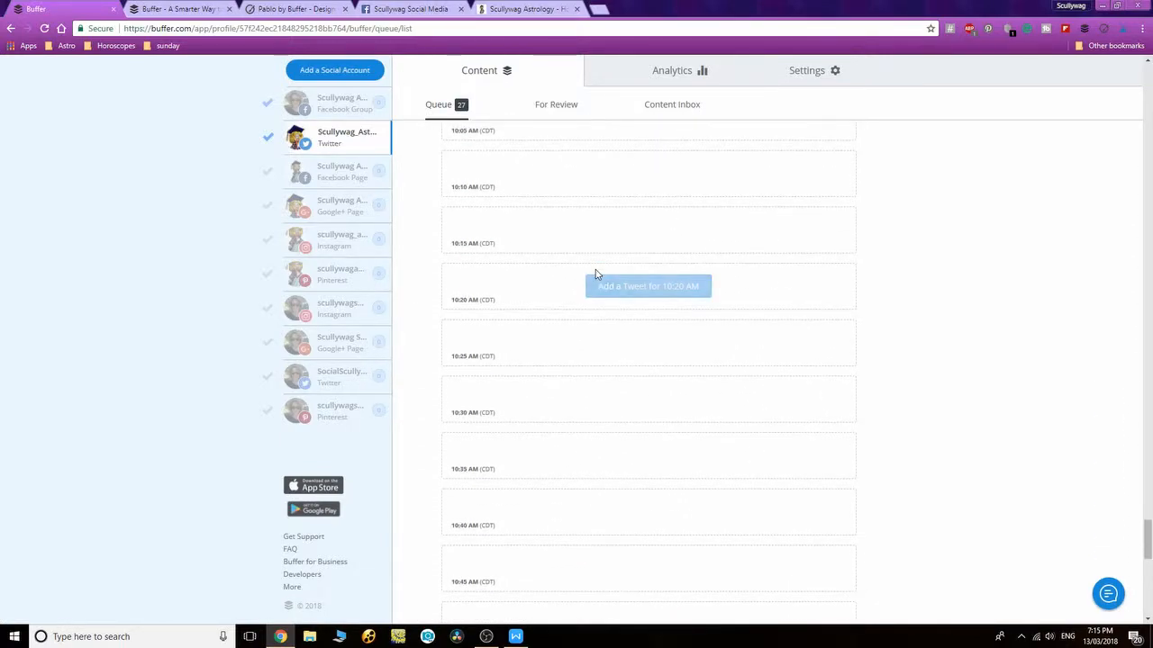
scroll(595, 275, up, 10)
scroll(603, 241, up, 15)
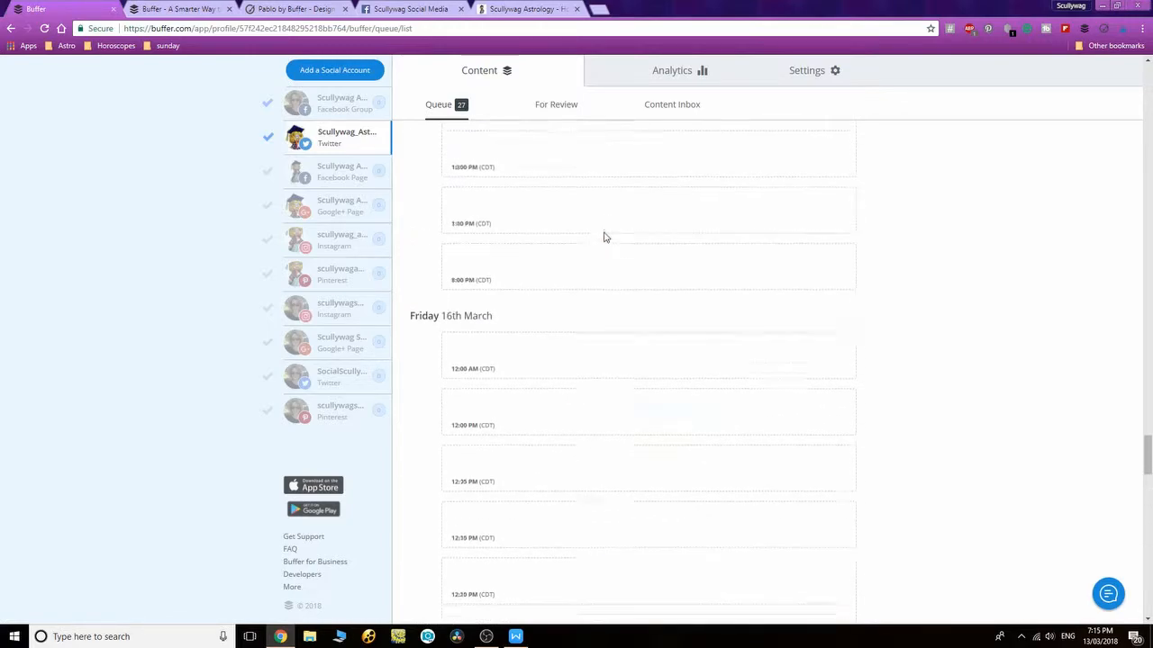
drag(1149, 394, 1139, 65)
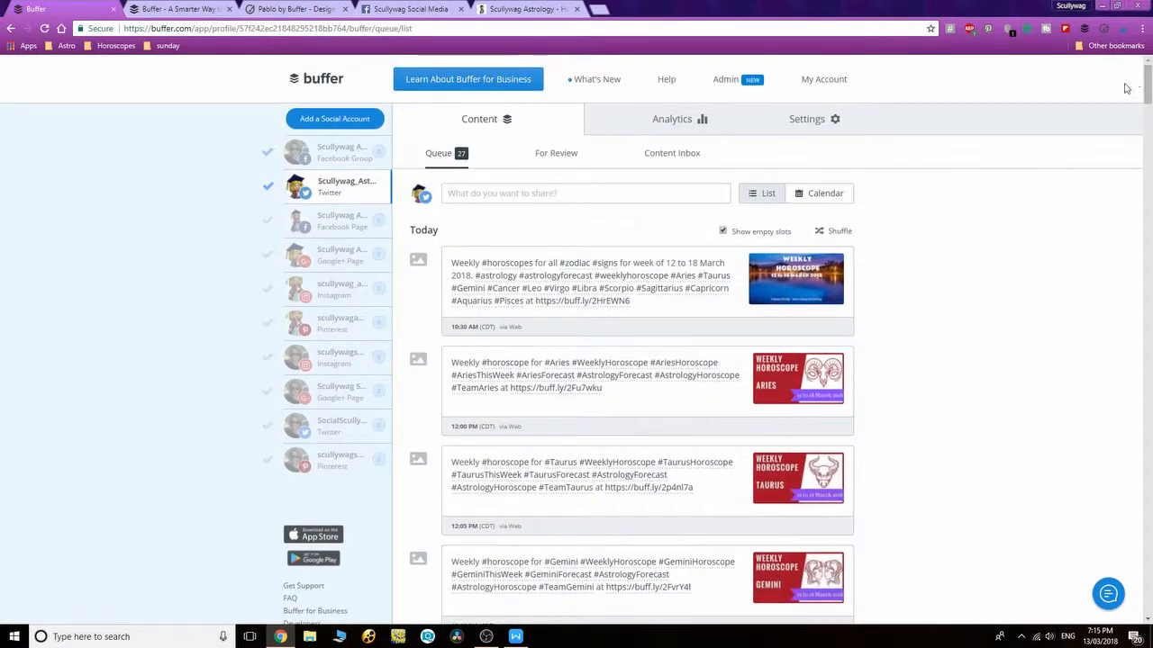
- Open the posting schedule settings of the Twitter account and review the posting times for each weekday
click(829, 120)
click(821, 154)
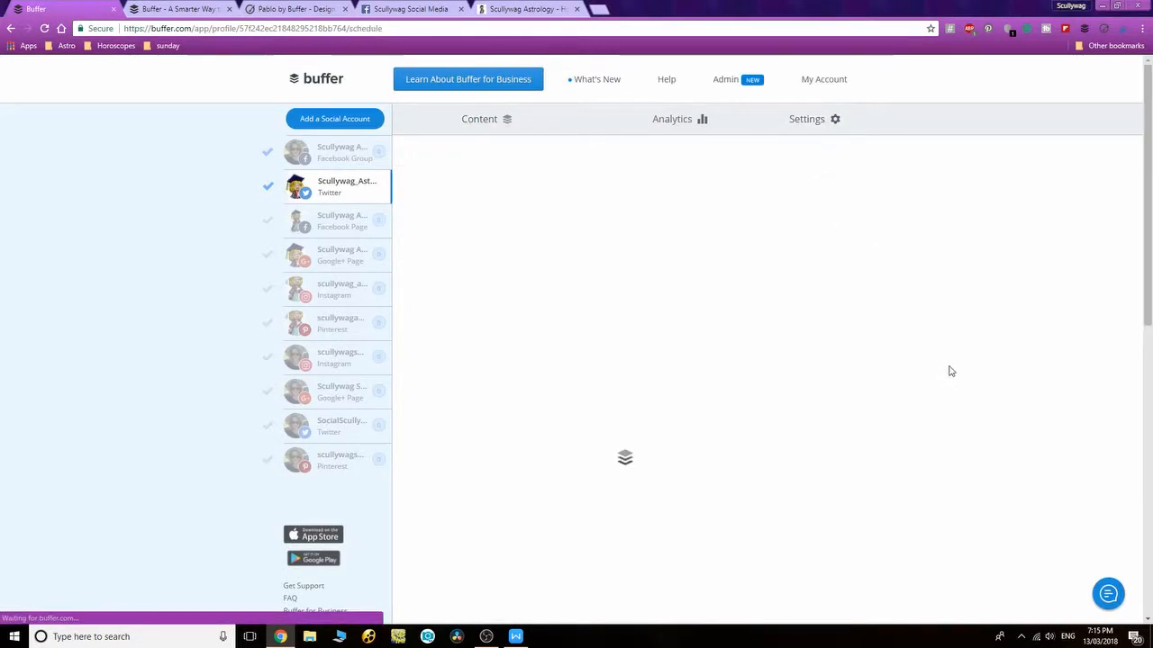
scroll(966, 308, down, 3)
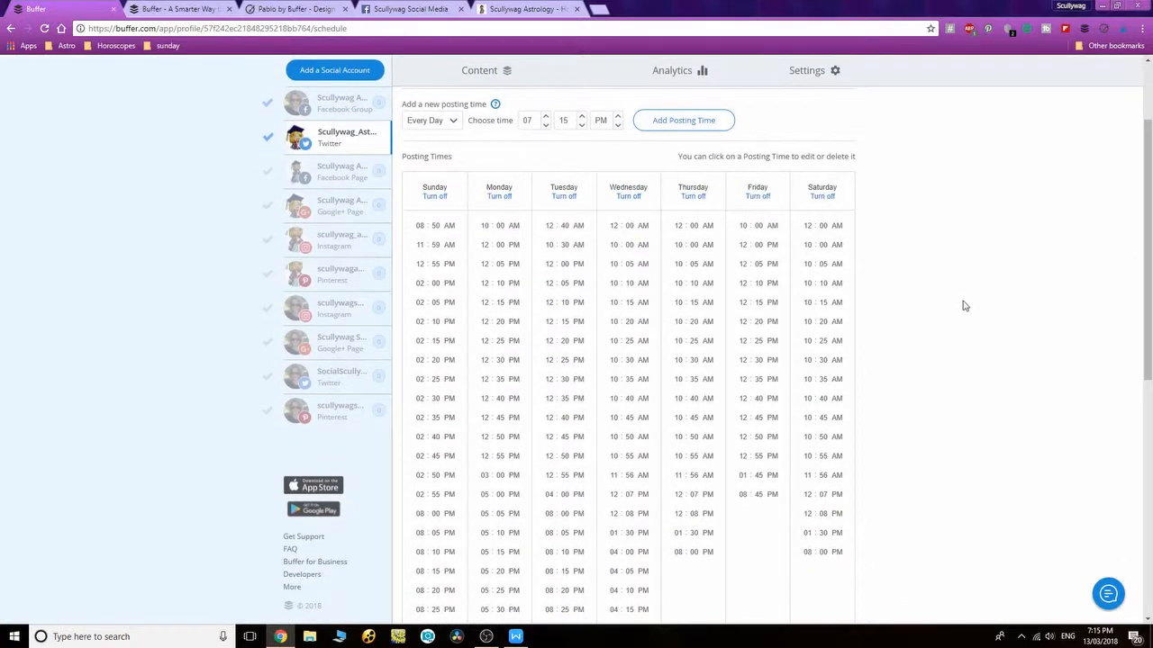
scroll(947, 301, down, 1)
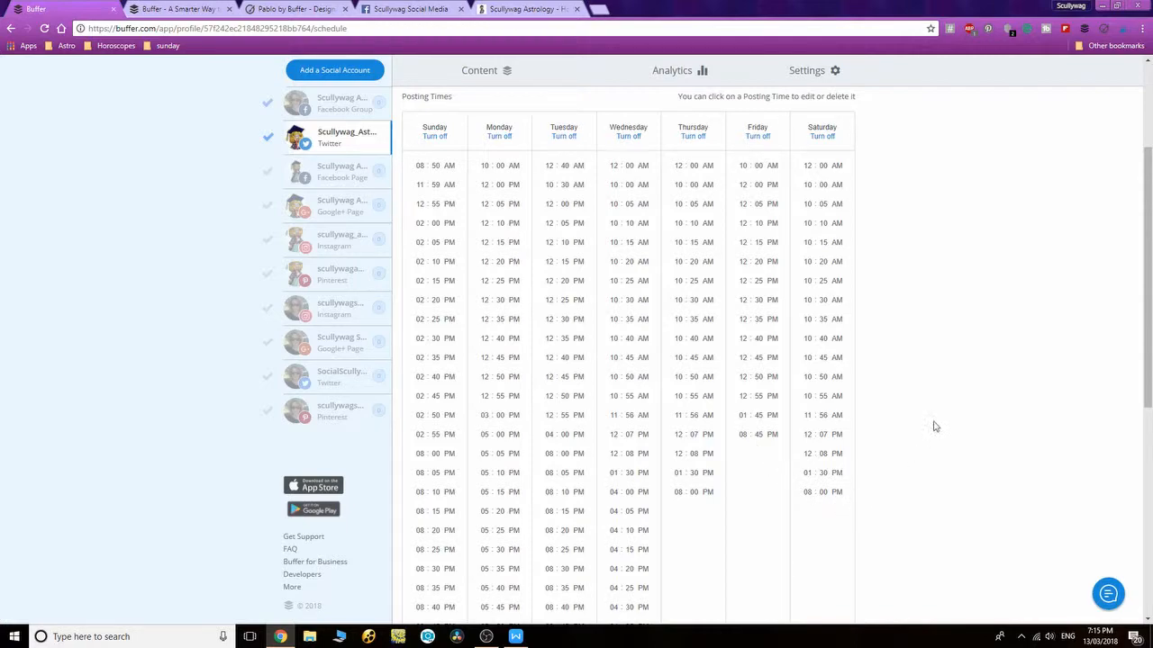
scroll(933, 388, up, 2)
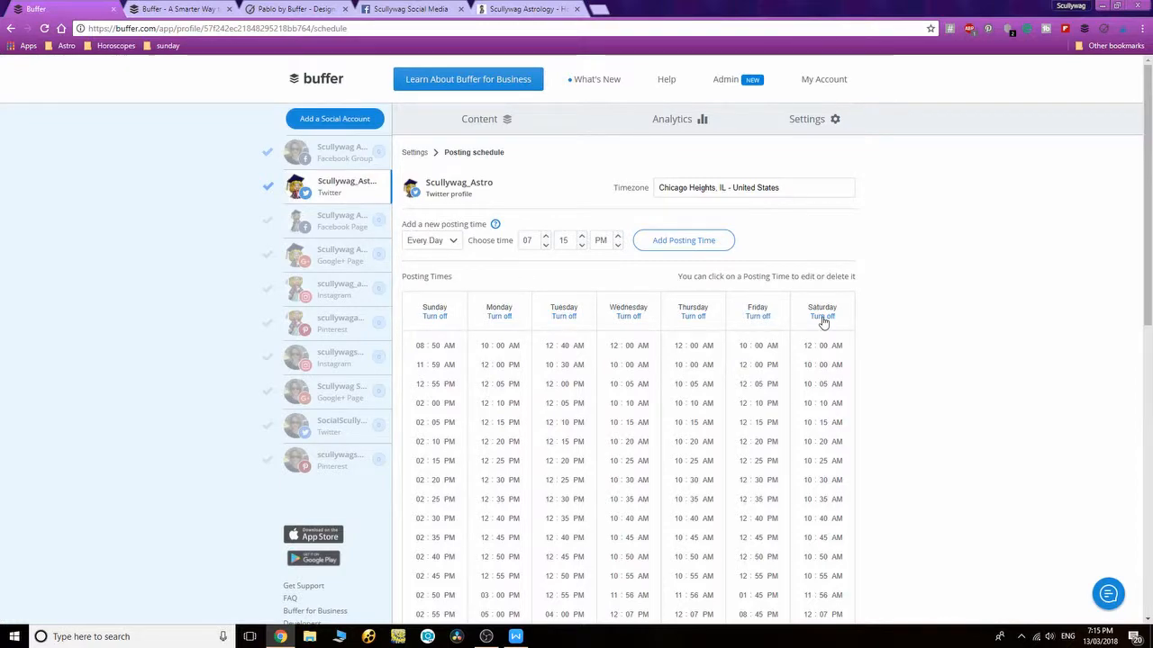
- Turn Saturday off in the posting schedule and turn it back on
click(822, 318)
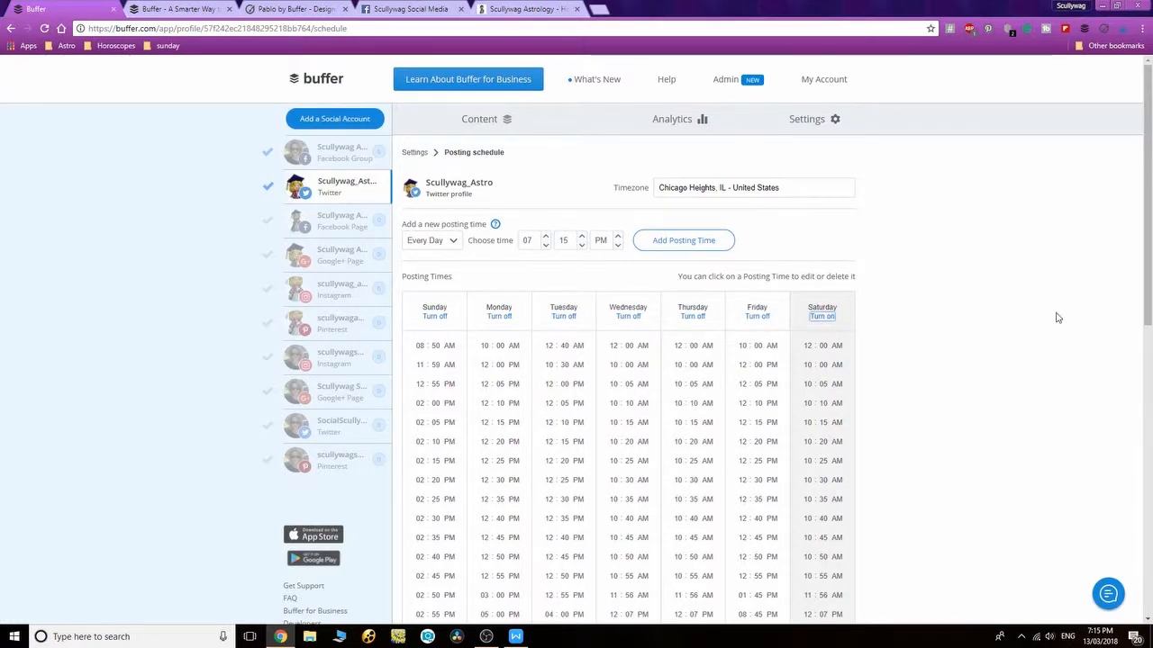
scroll(1059, 318, down, 2)
scroll(1058, 318, down, 1)
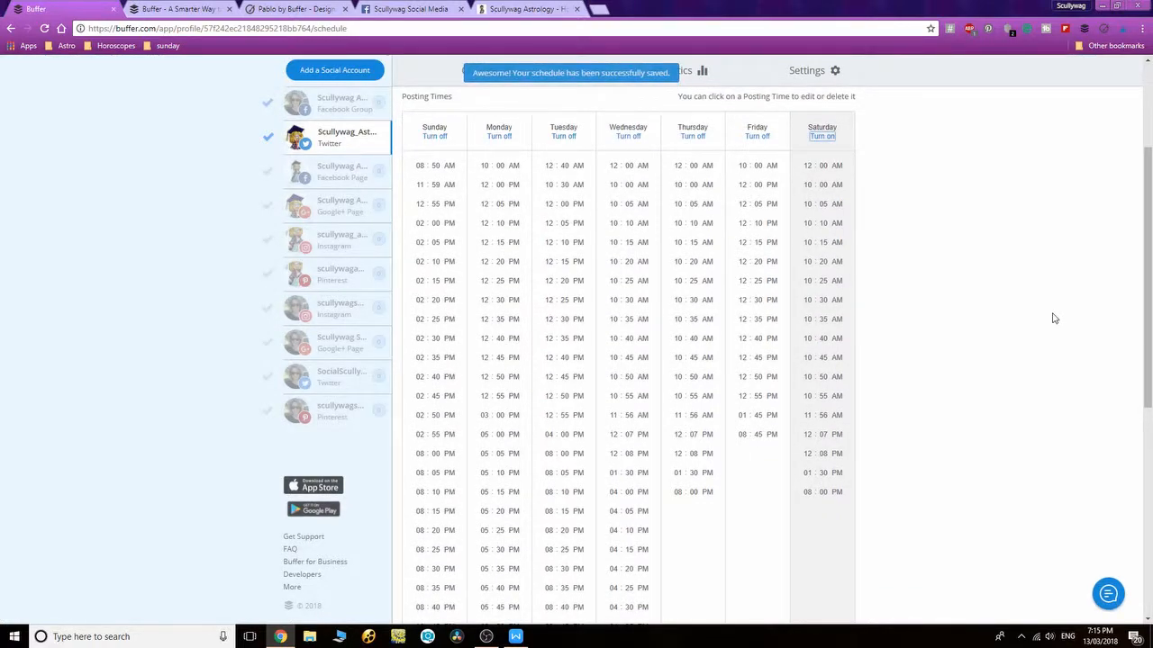
click(823, 137)
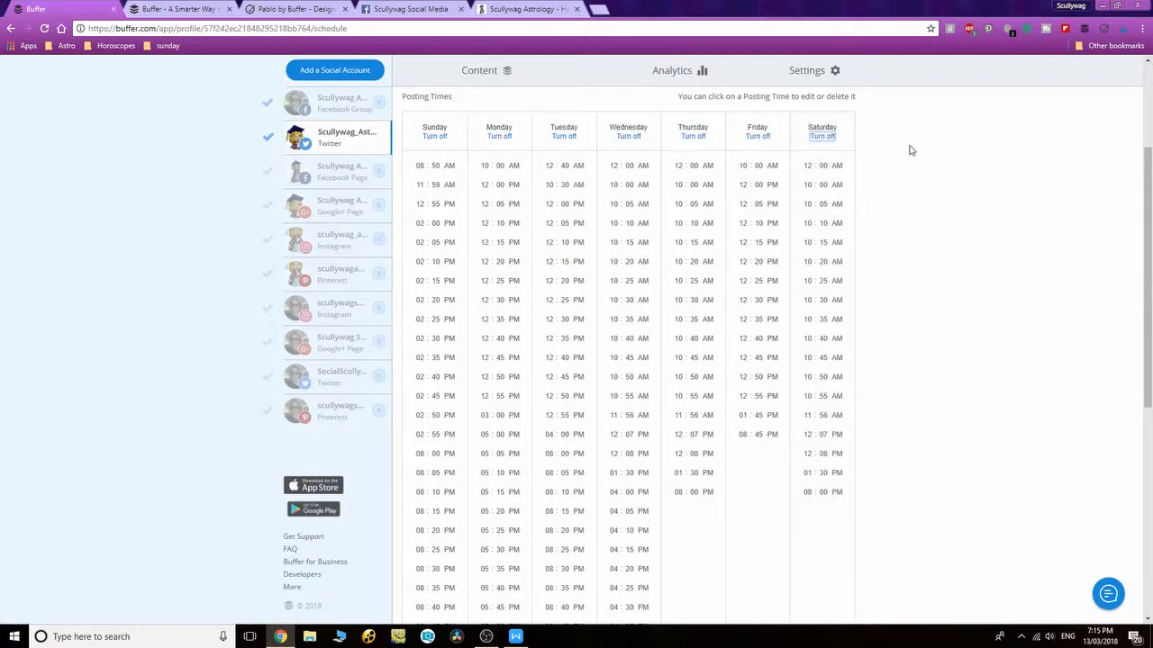
scroll(940, 164, up, 2)
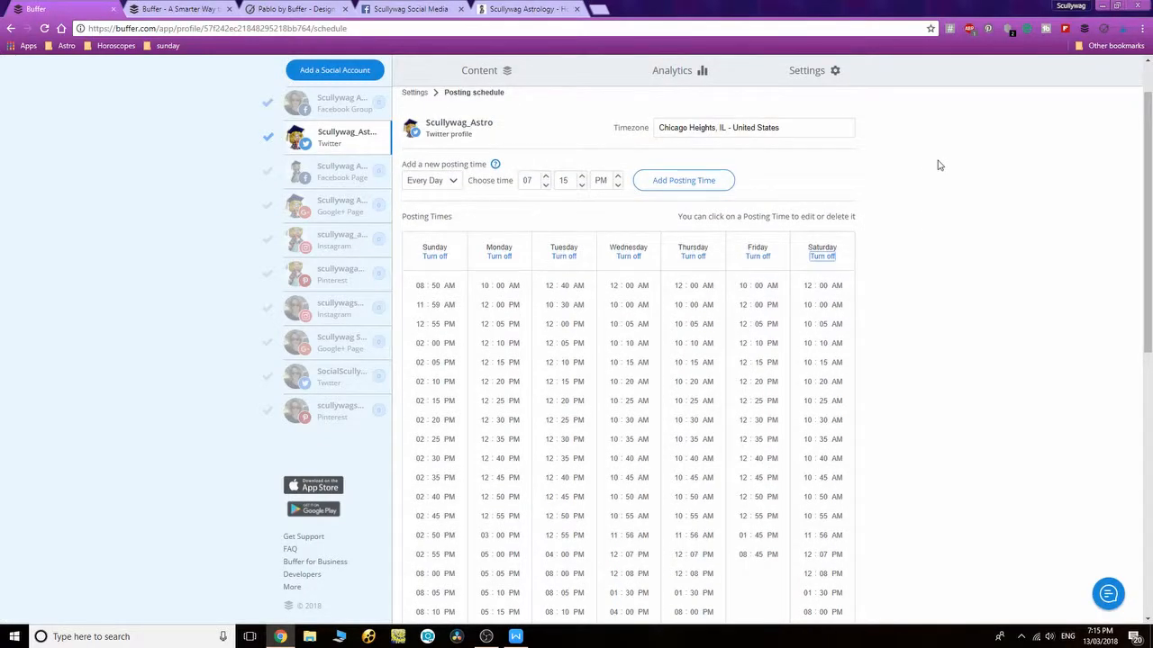
scroll(451, 194, down, 2)
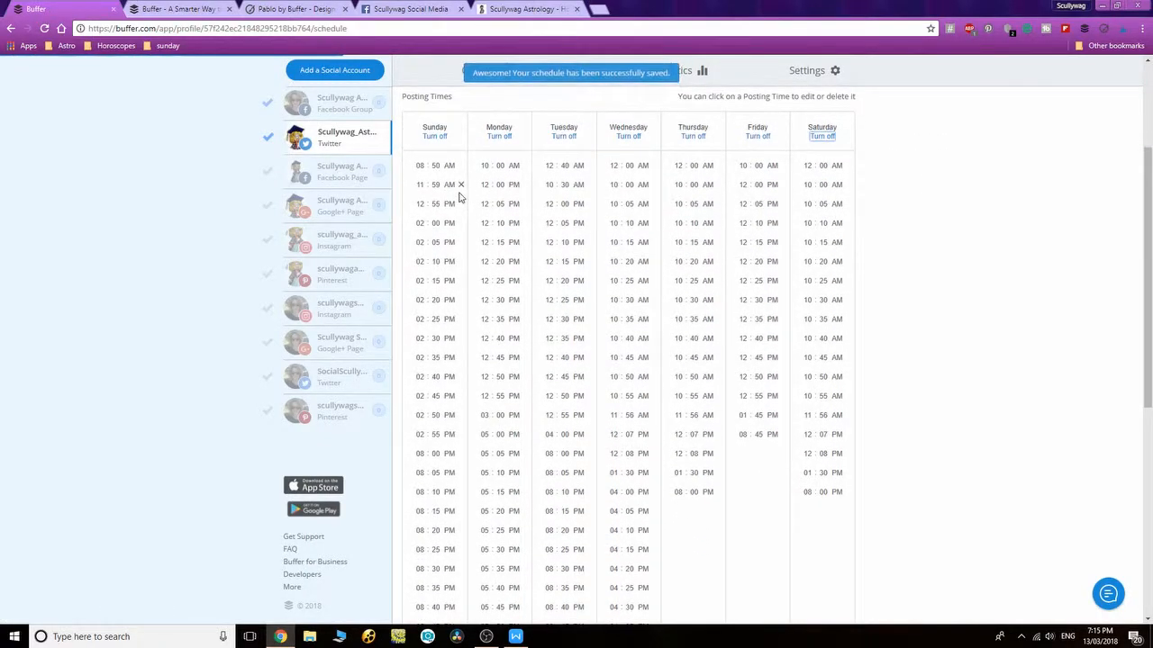
scroll(462, 198, up, 1)
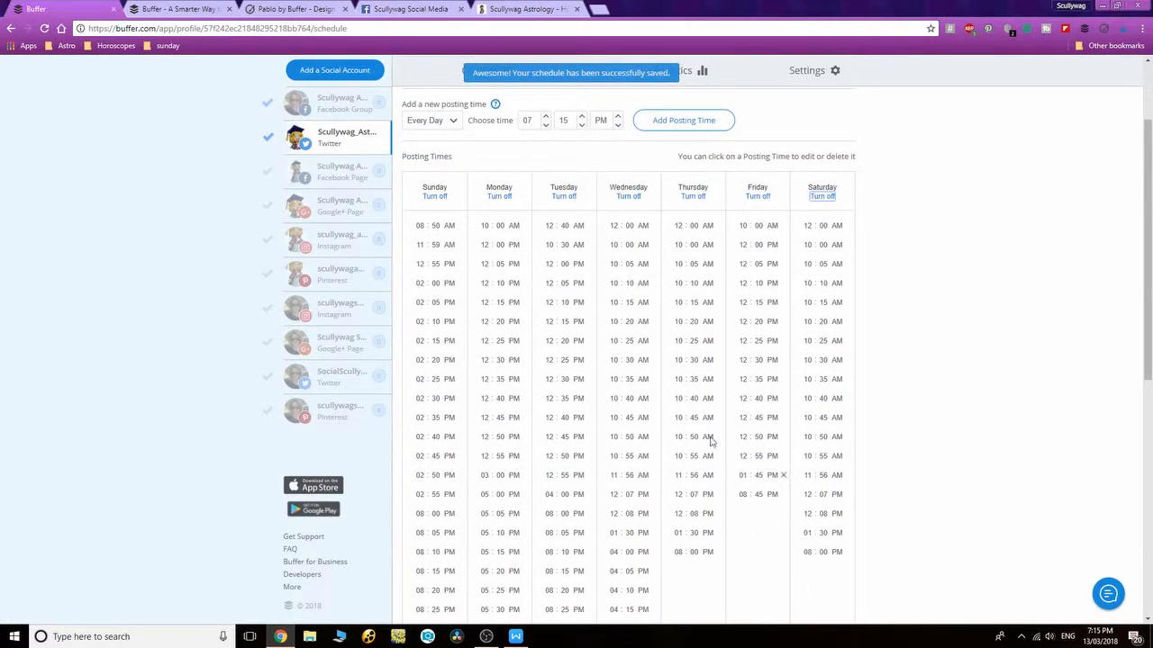
- Add a new 10:00 PM posting time for weekends to the Twitter account's schedule
click(455, 122)
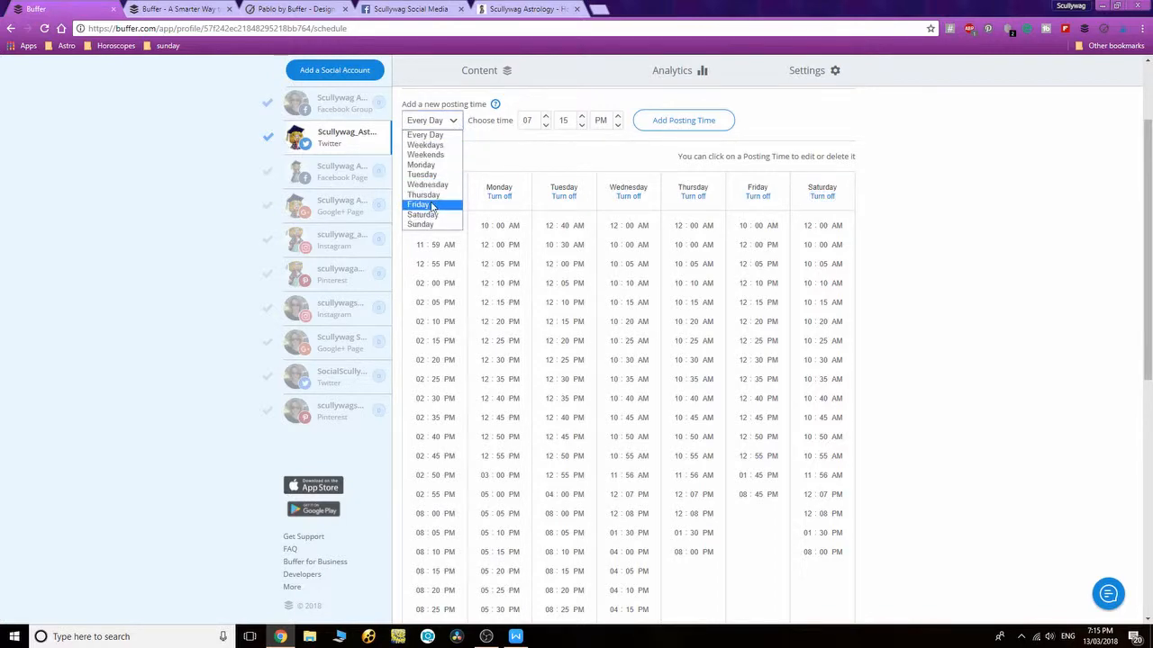
click(440, 155)
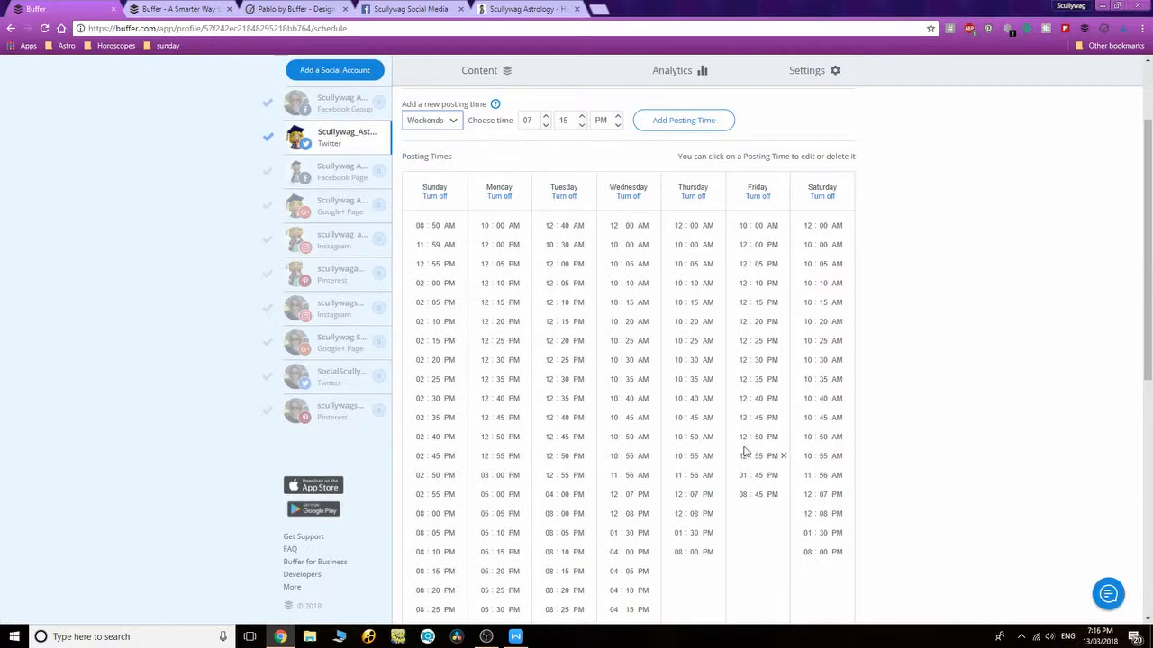
click(544, 126)
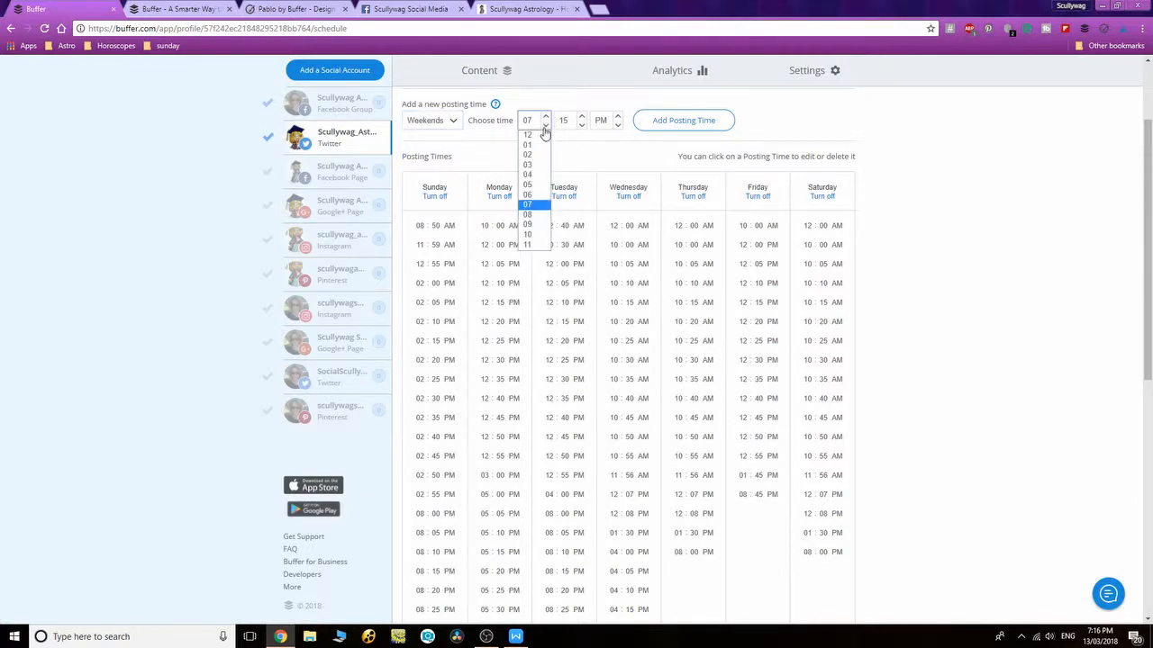
click(539, 224)
click(581, 126)
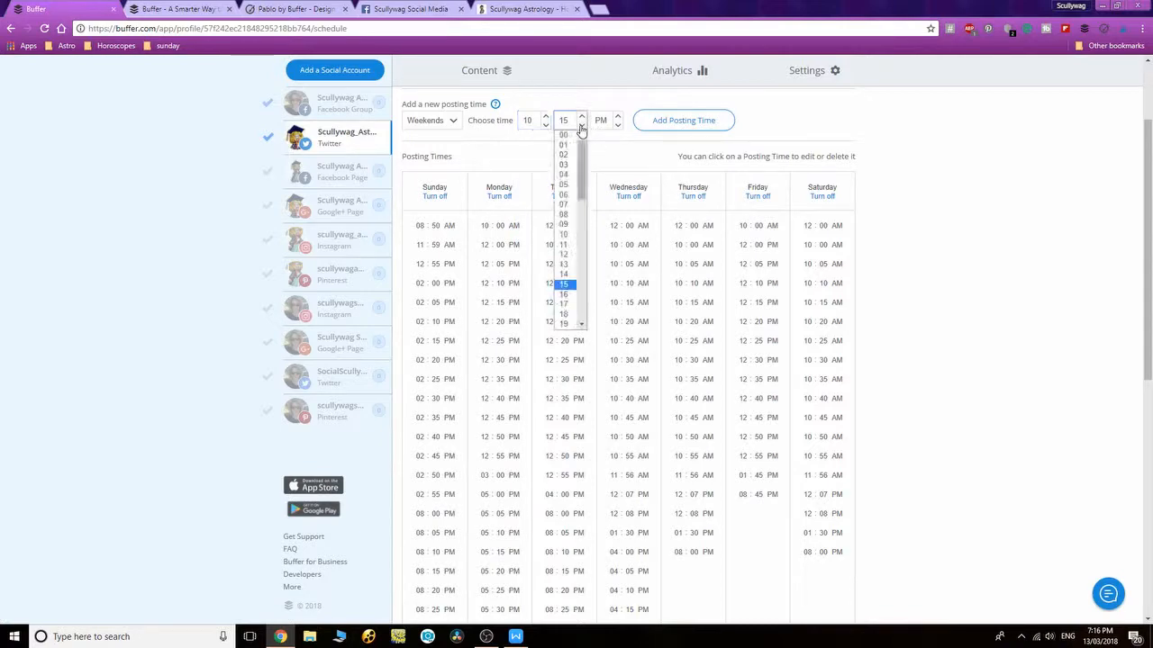
click(581, 135)
click(682, 124)
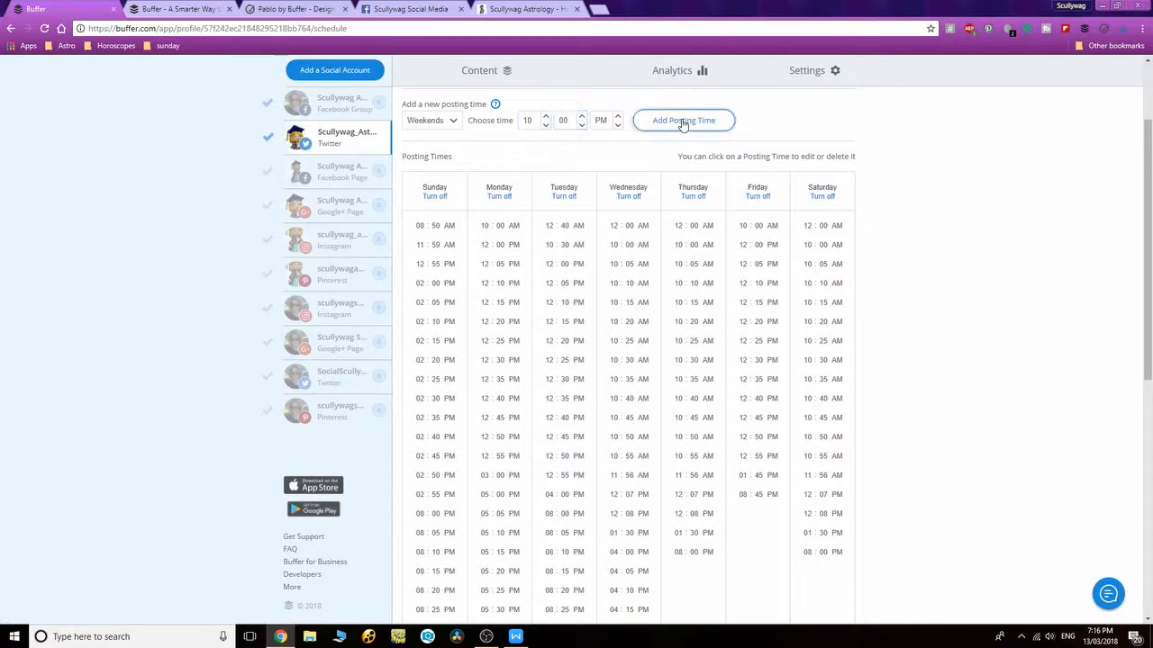
- Remove the newly added 10:00 PM posting times from the Sunday and Saturday columns of the schedule
scroll(1011, 266, down, 1)
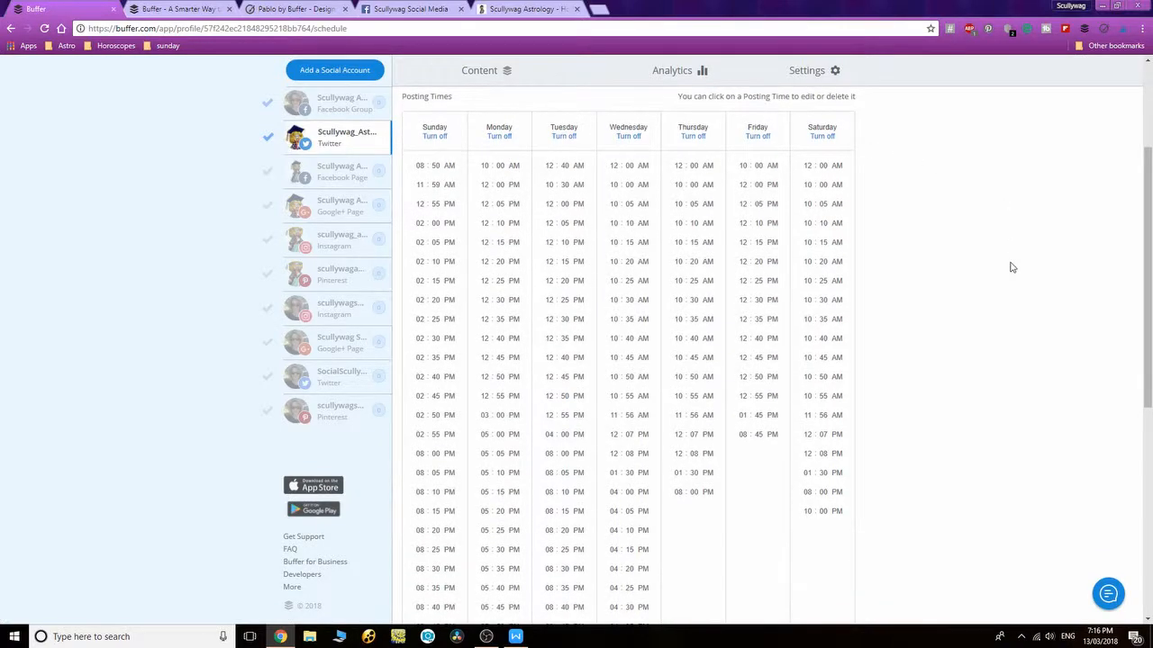
scroll(1012, 267, down, 3)
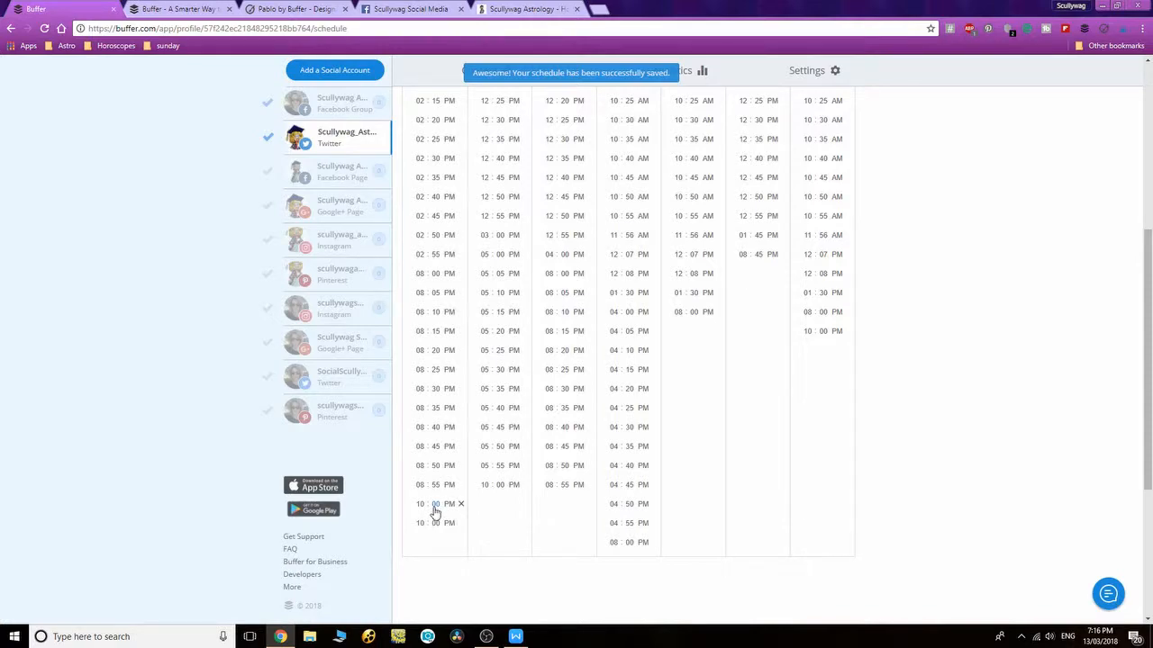
click(461, 523)
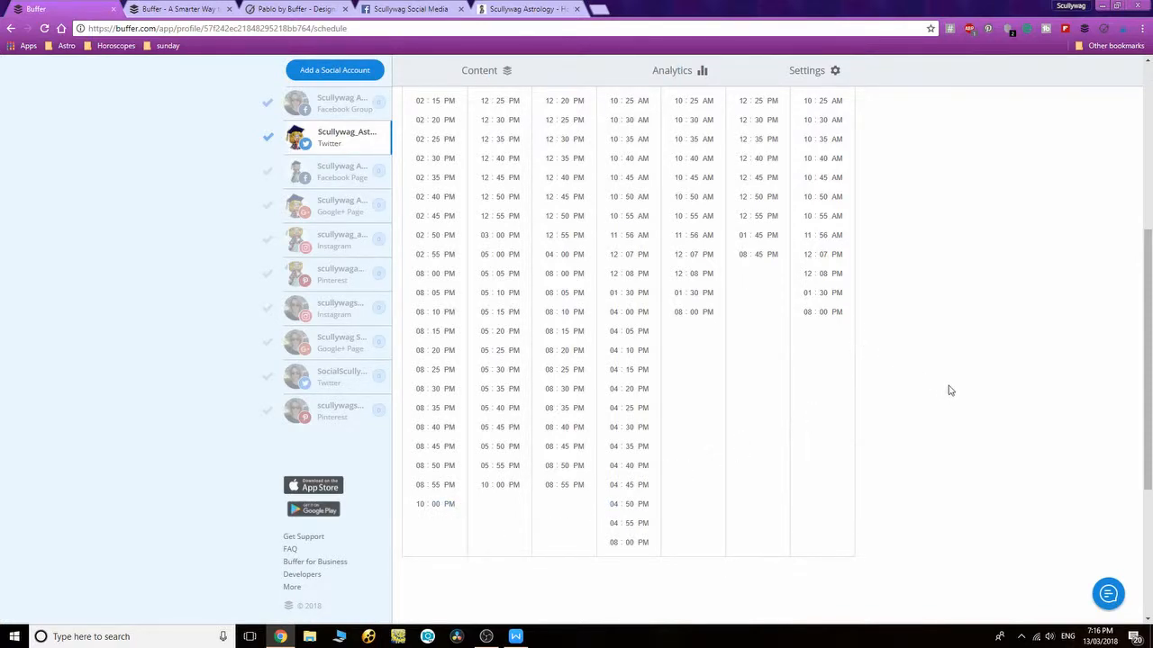
- Add a 10:00 PM posting time for Friday to the Twitter account's schedule
scroll(949, 387, up, 4)
click(447, 248)
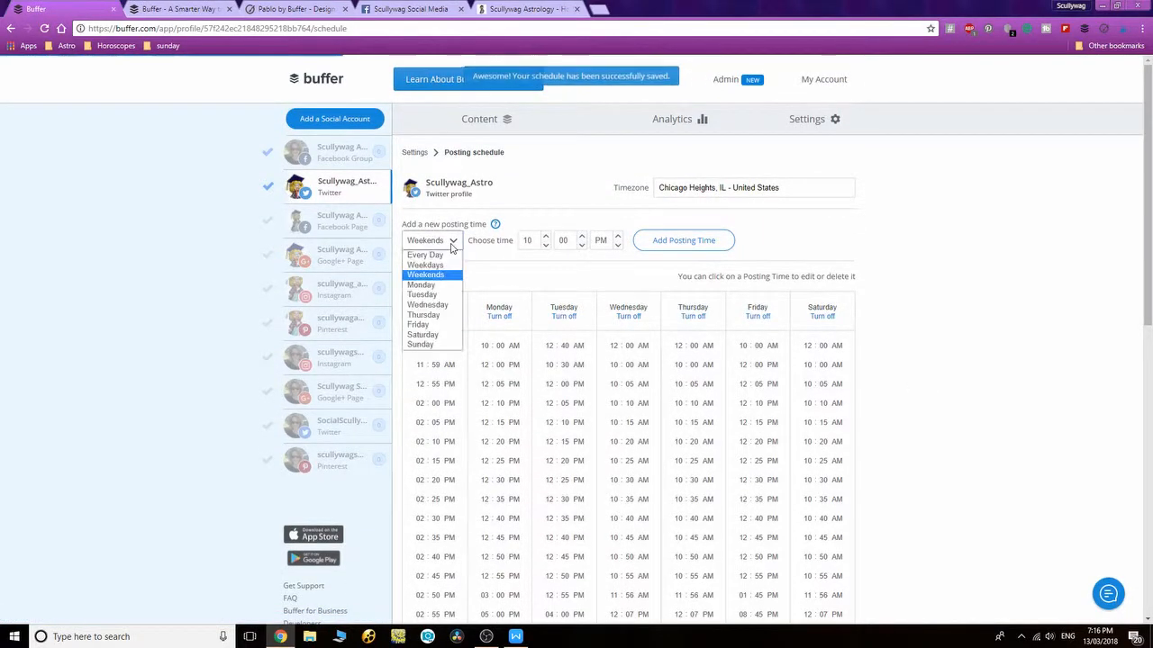
click(437, 335)
scroll(891, 298, down, 1)
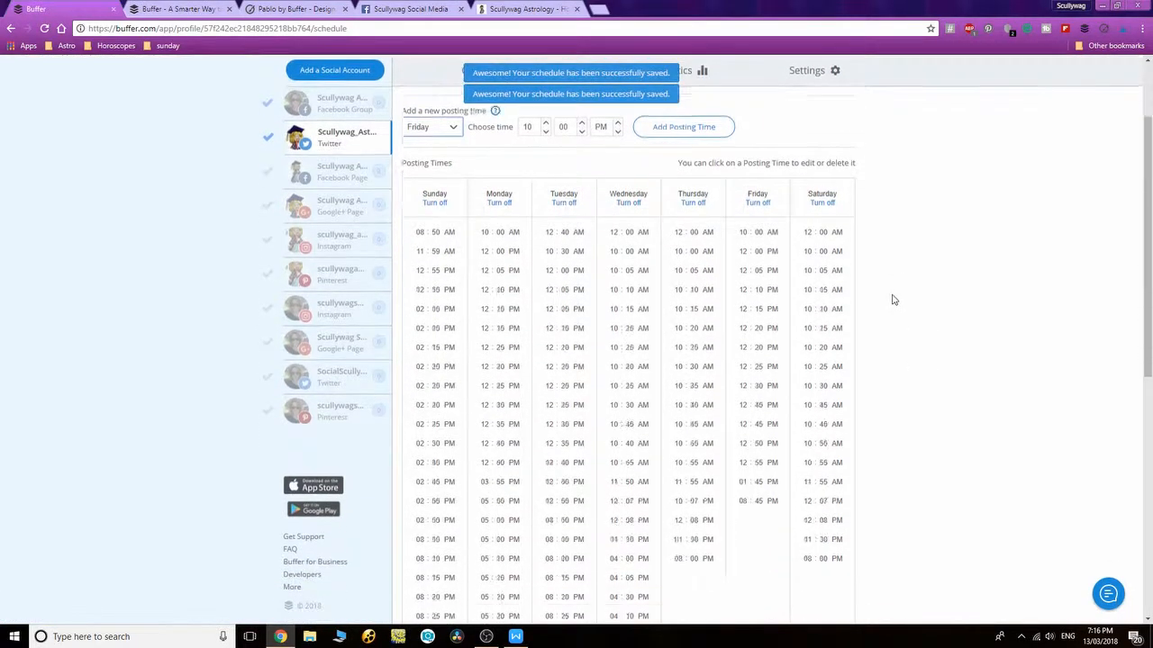
click(685, 182)
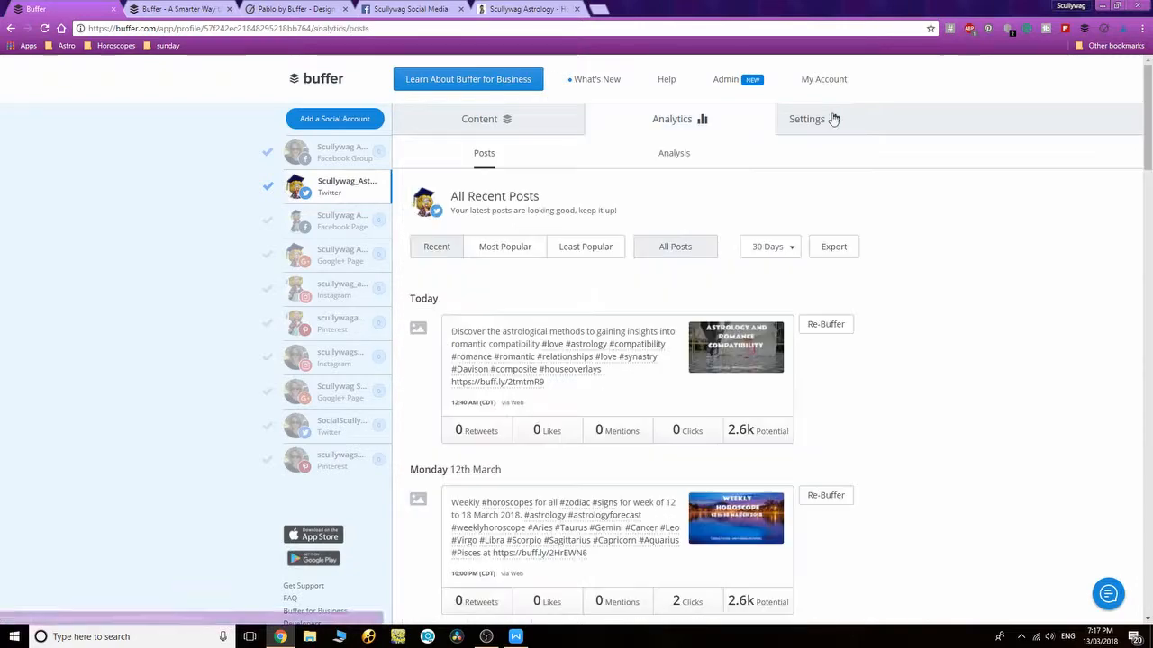
- Open the Twitter account's link shortening settings and review the available shorteners and the campaign tracking option
click(833, 119)
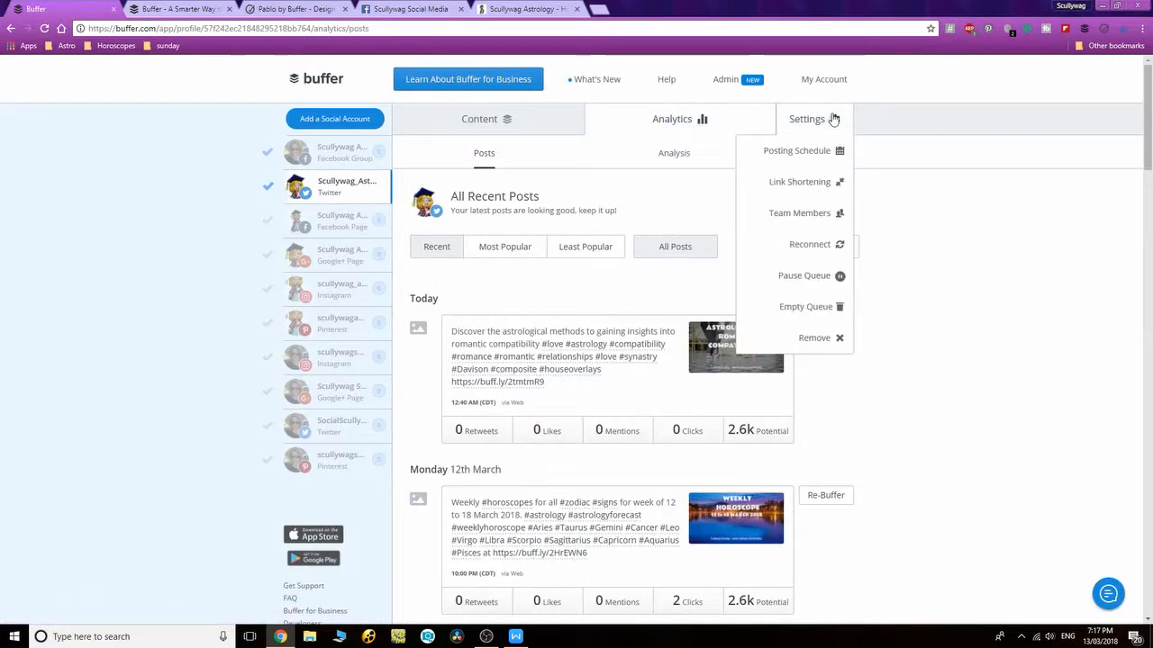
click(837, 183)
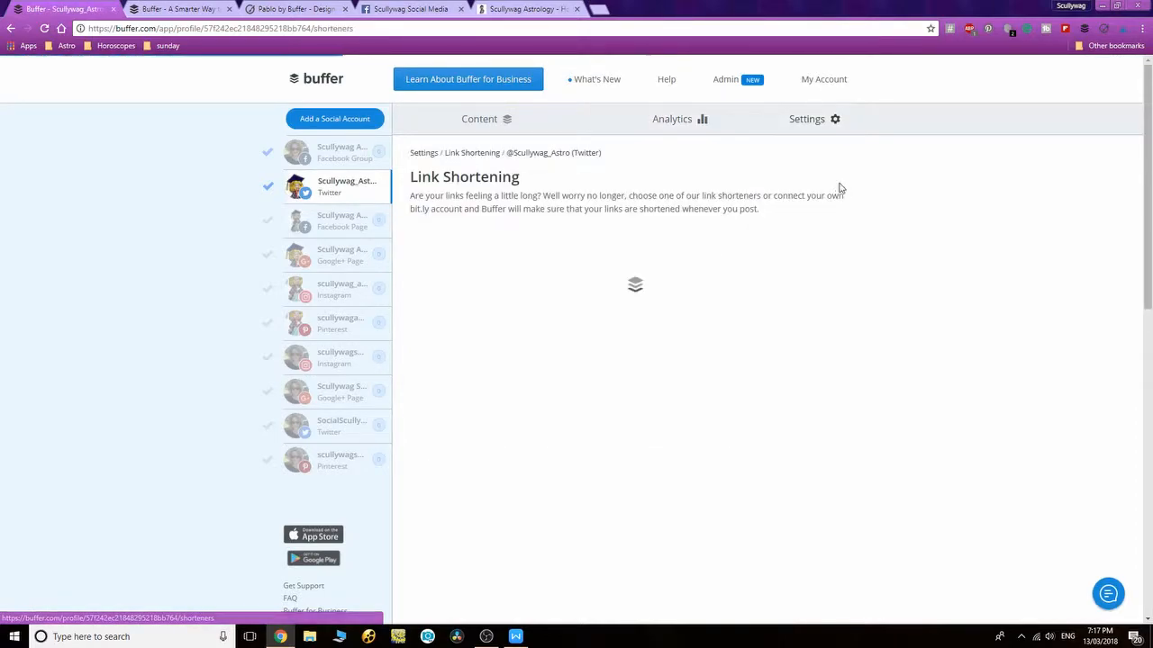
scroll(1043, 260, down, 1)
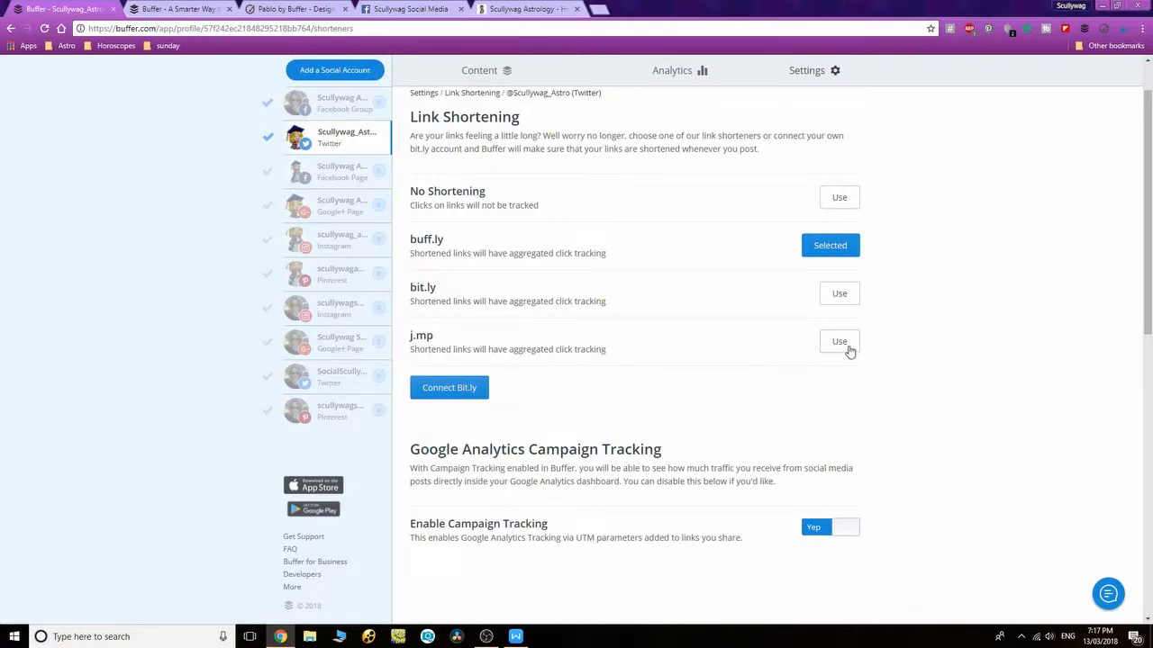
scroll(739, 354, up, 1)
mouse_move(806, 118)
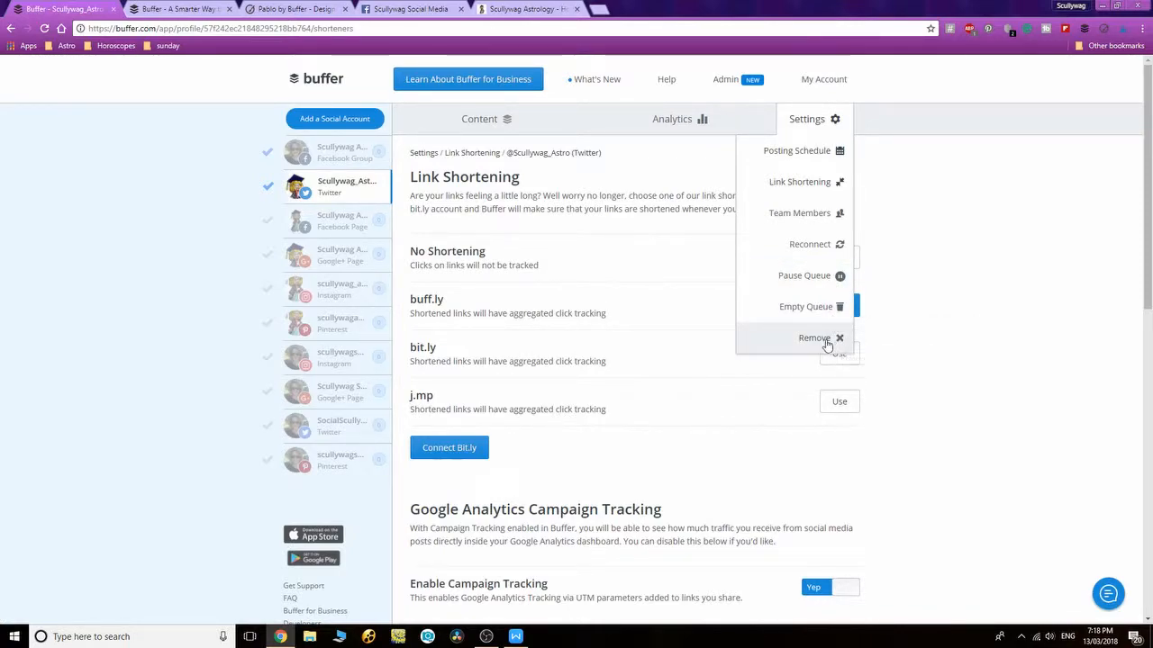
- Open the Twitter account's post analytics and look through the statistics of its recent posts
click(696, 122)
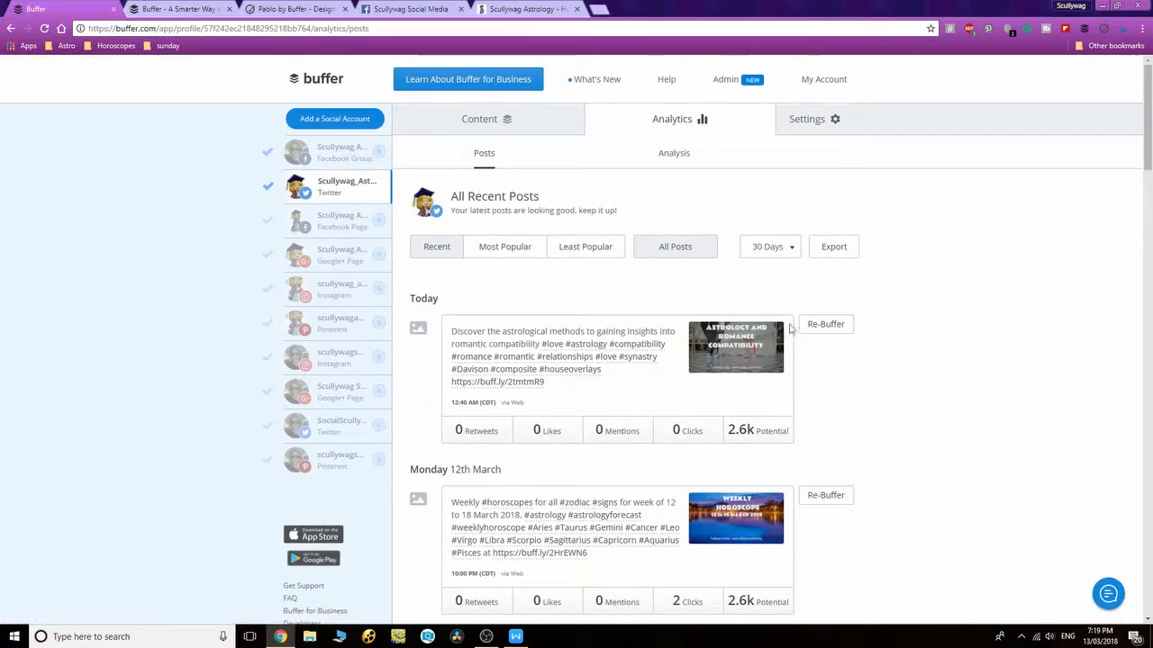
scroll(949, 345, down, 10)
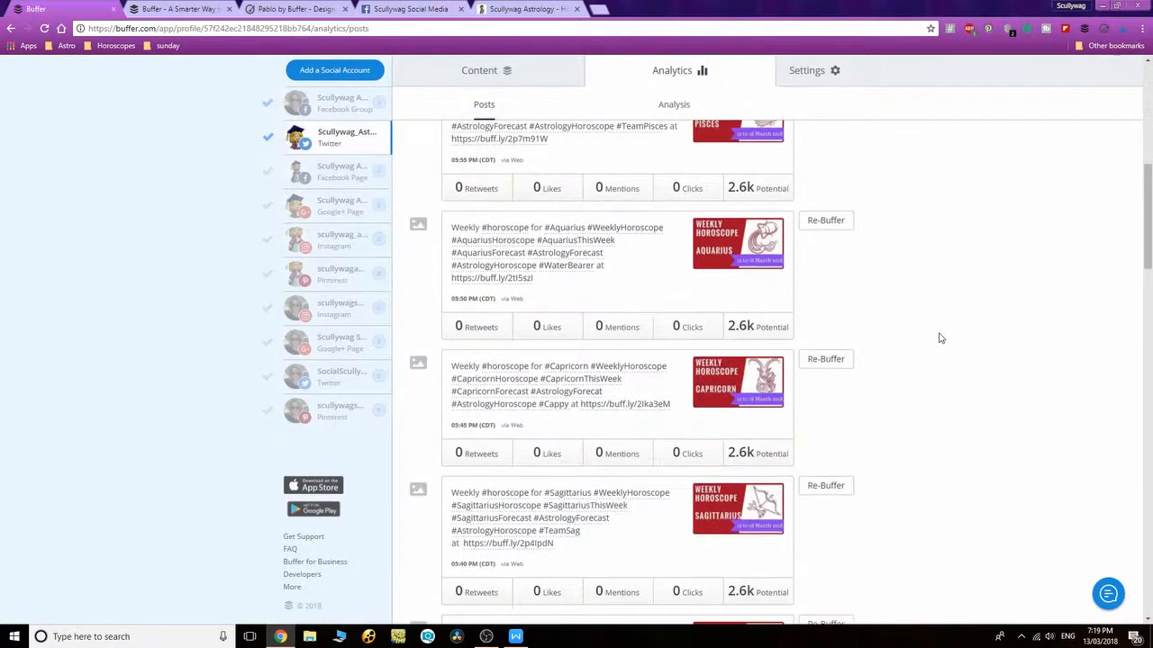
scroll(940, 346, down, 15)
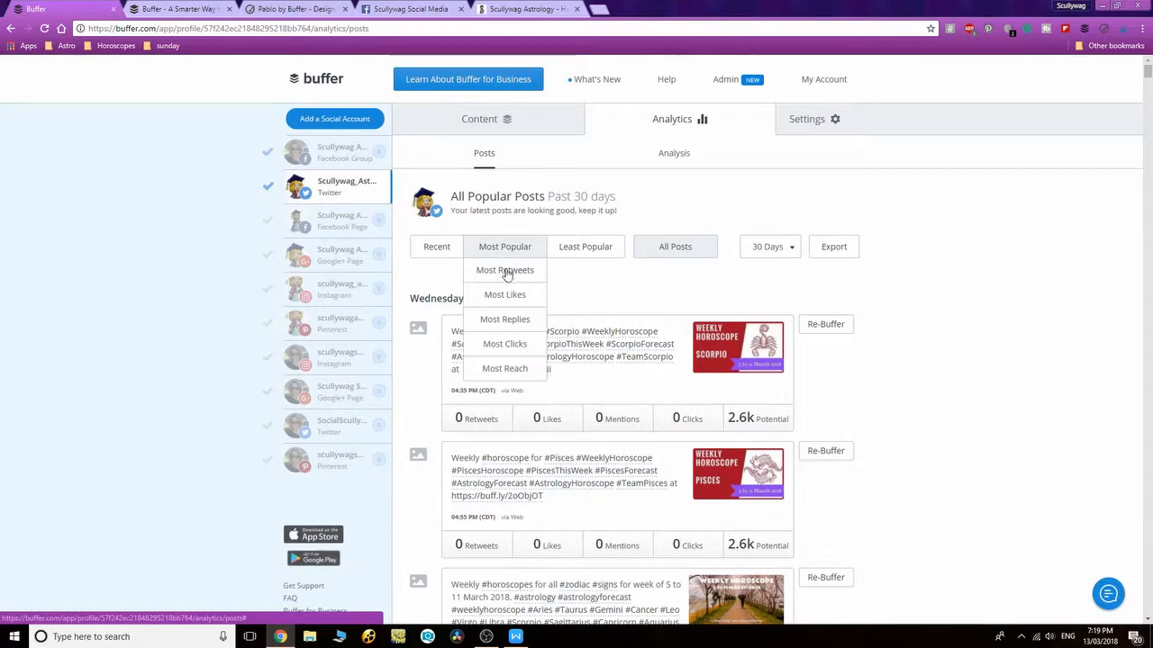
- Sort the Twitter posts by most retweets and examine the engagement figures of the top tweets
click(510, 268)
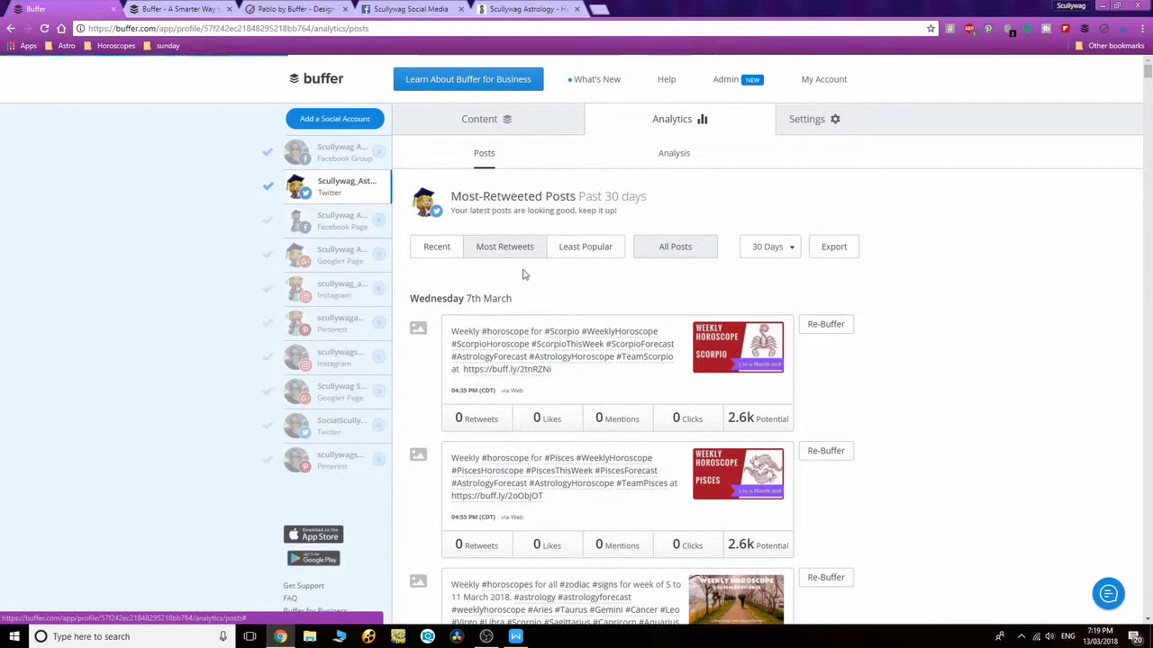
scroll(967, 300, down, 5)
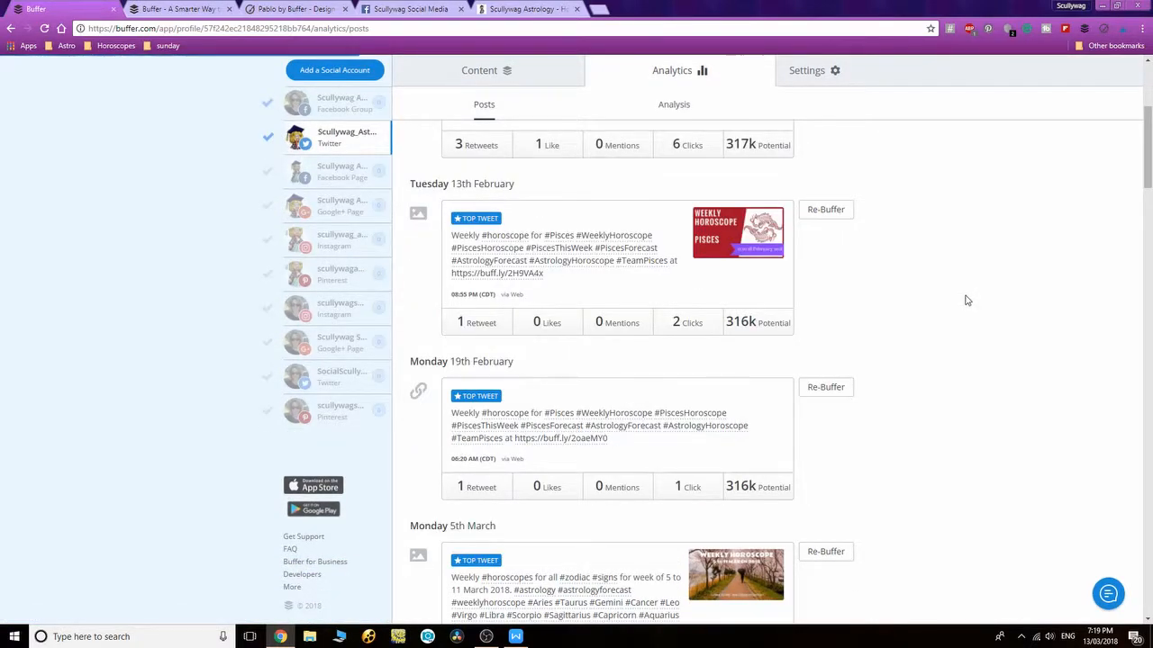
scroll(967, 300, up, 2)
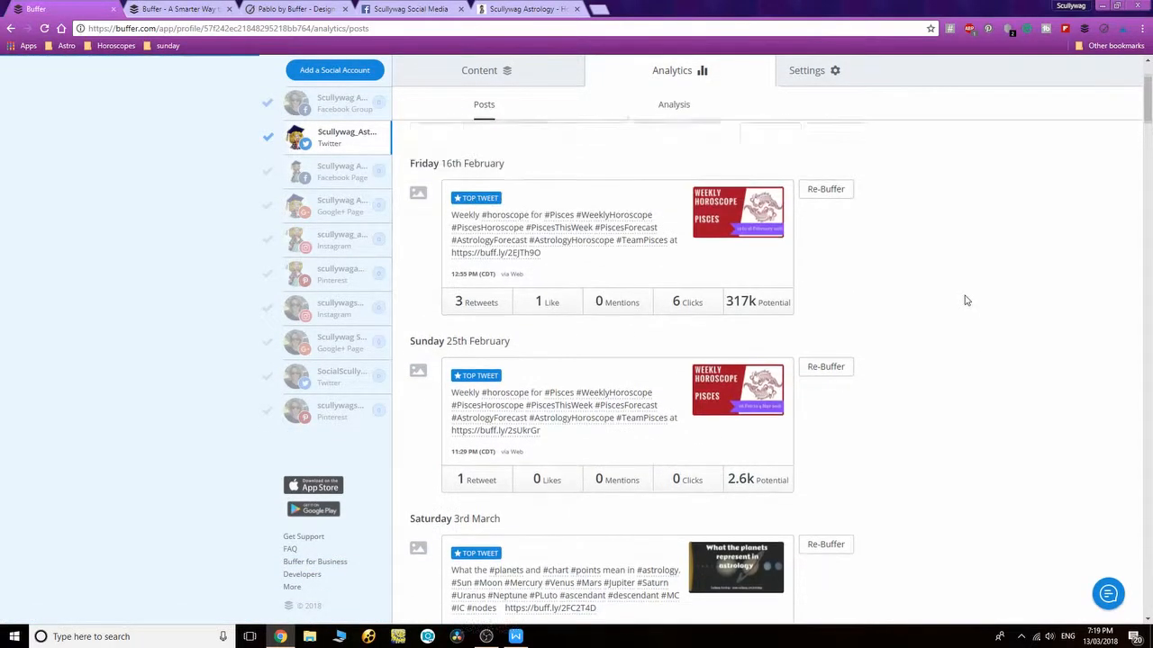
scroll(967, 300, up, 2)
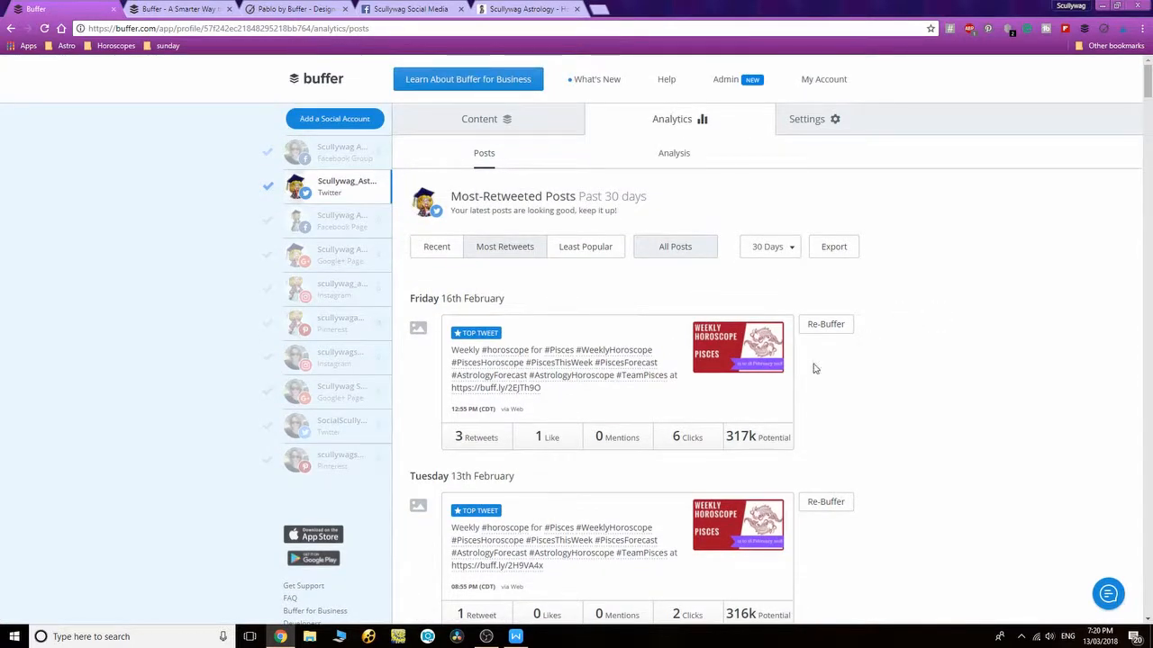
scroll(478, 449, down, 1)
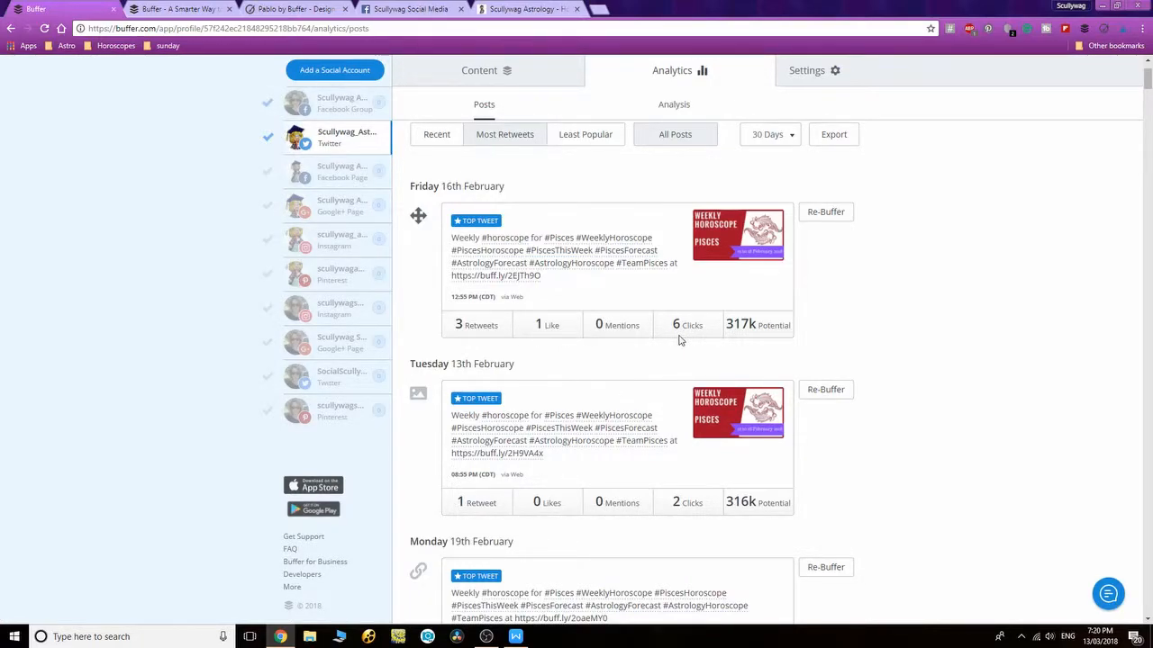
scroll(872, 338, down, 5)
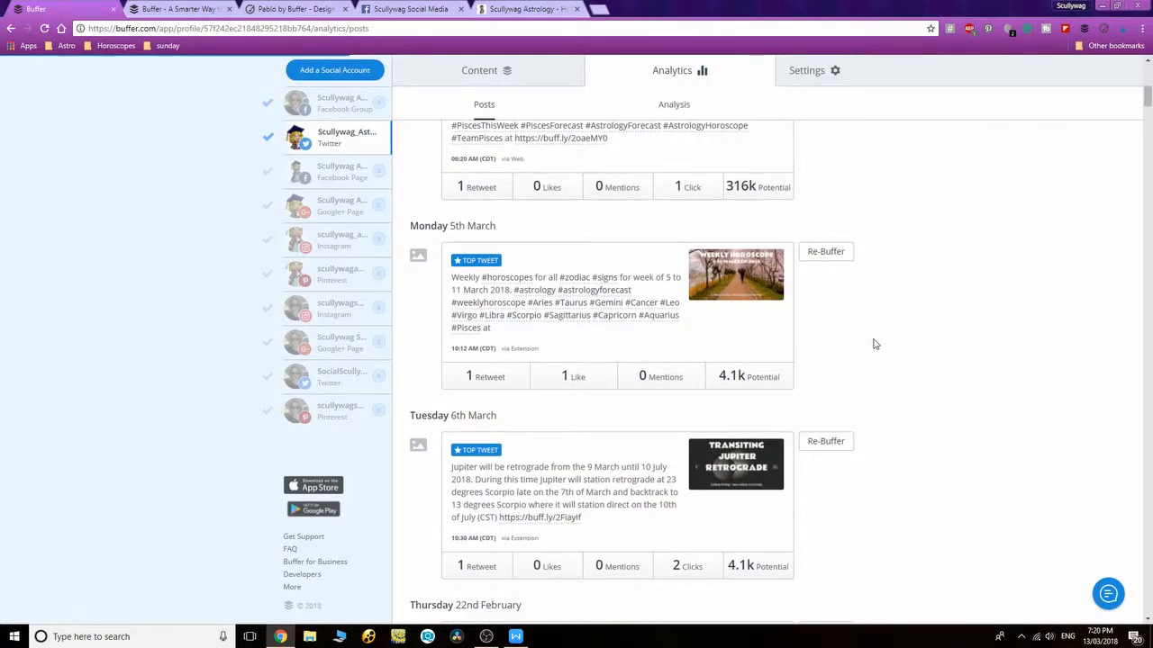
scroll(856, 387, down, 8)
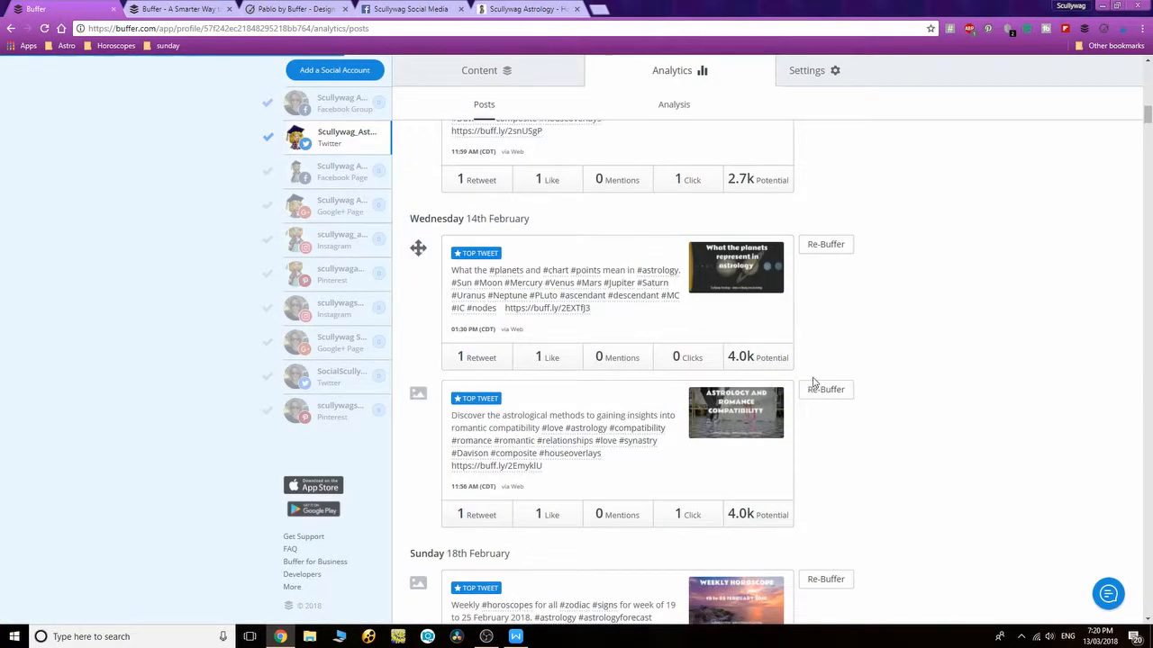
scroll(818, 386, up, 7)
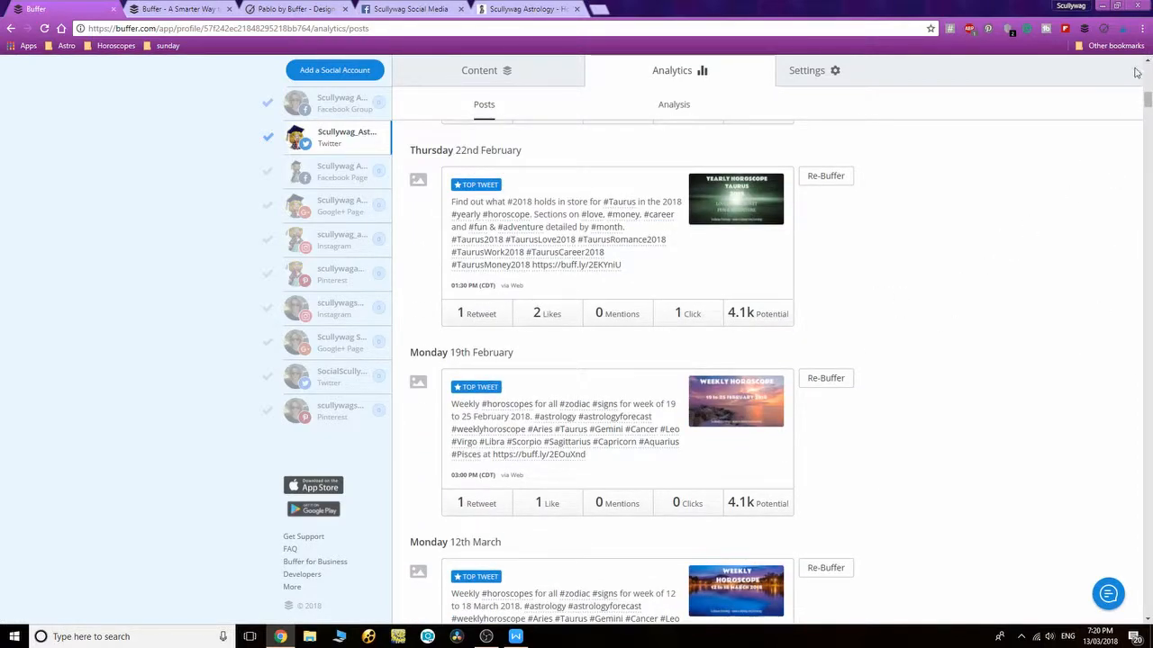
scroll(1140, 68, up, 5)
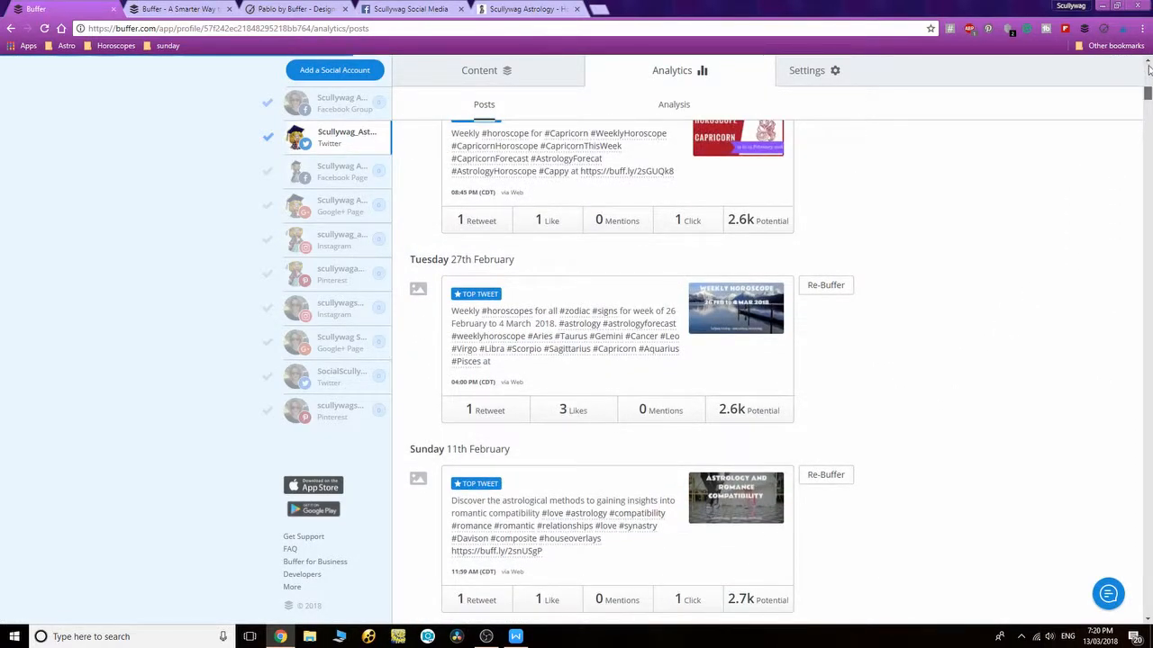
scroll(1147, 72, up, 5)
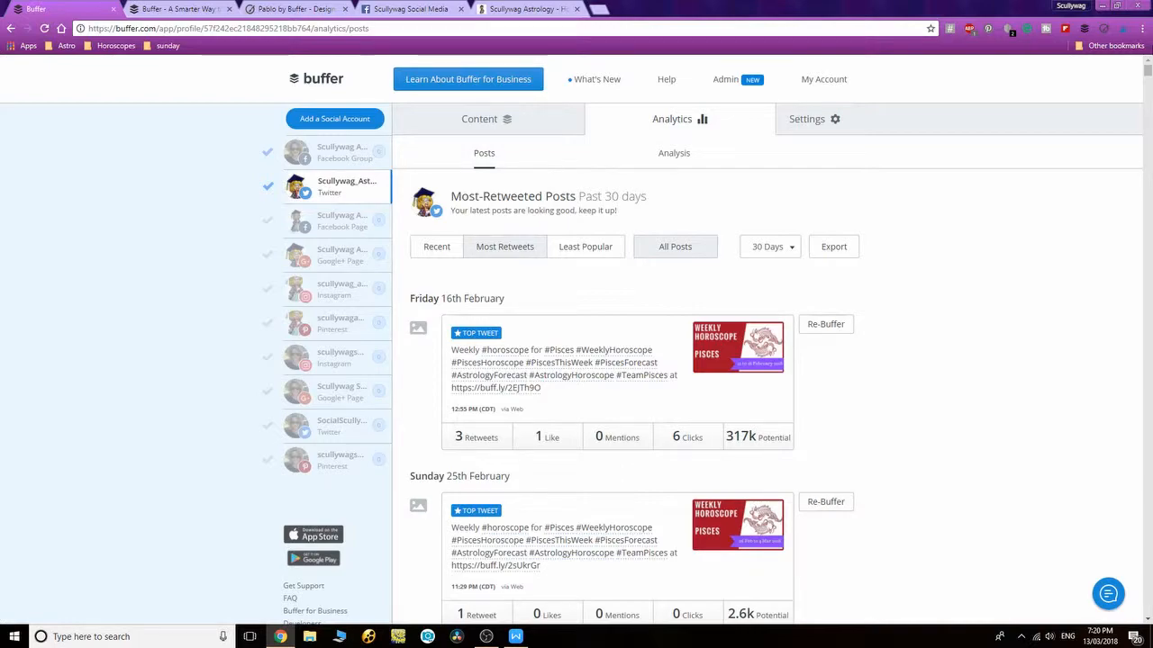
- Compare the potential reach figures across the most-retweeted posts
mouse_move(771, 443)
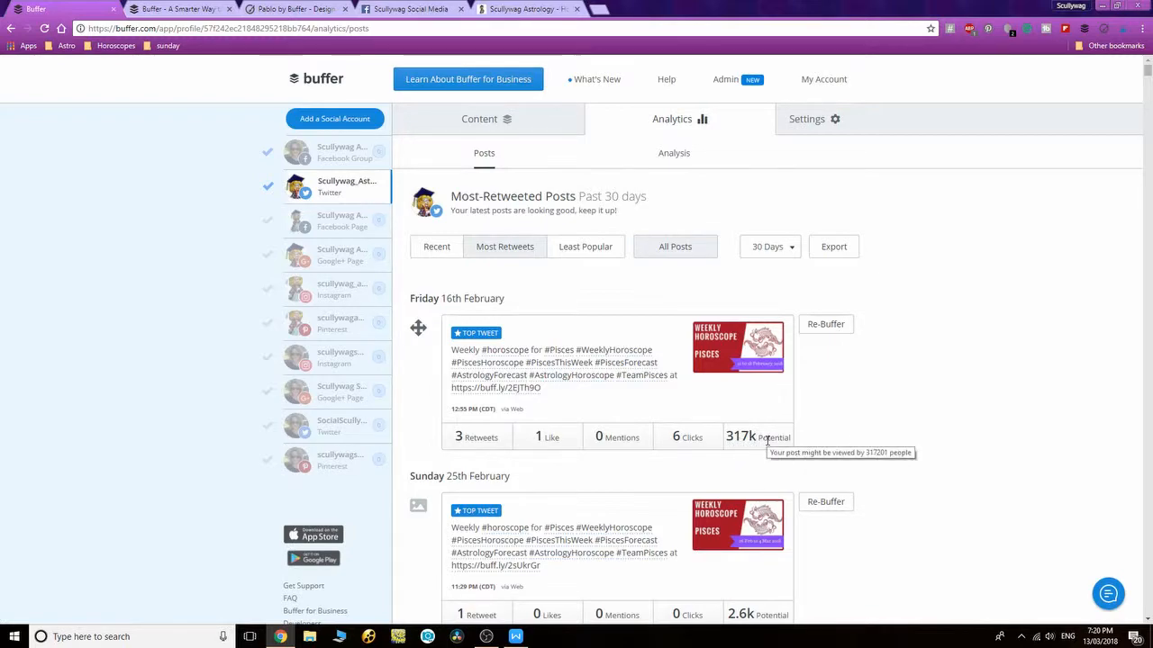
scroll(844, 399, down, 3)
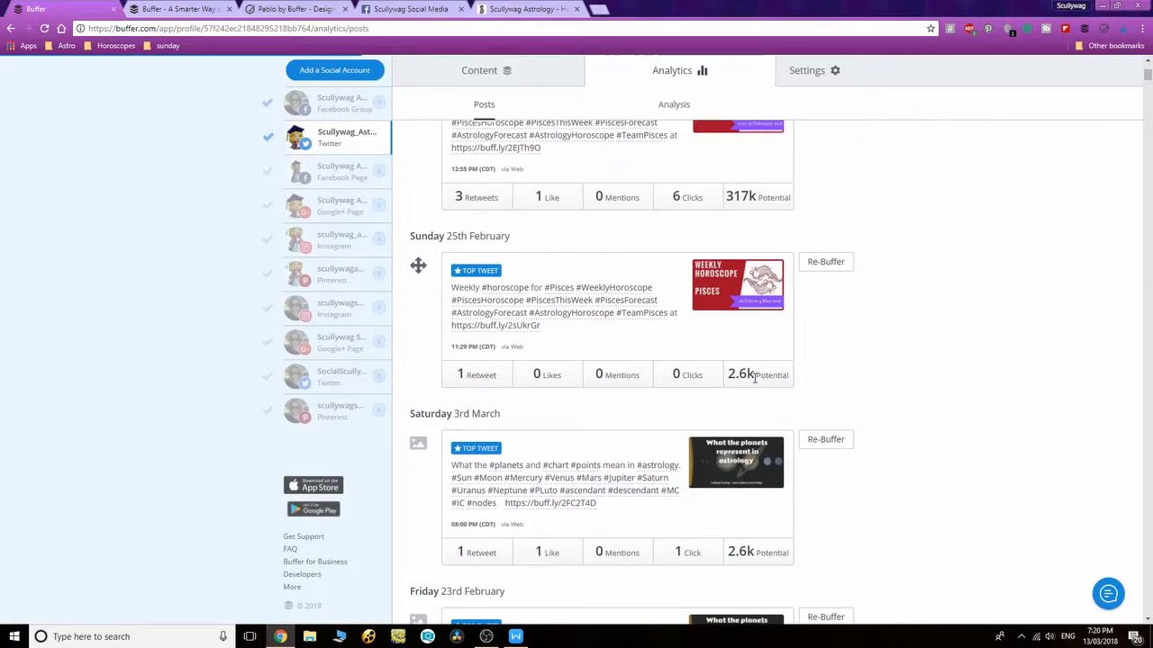
mouse_move(754, 381)
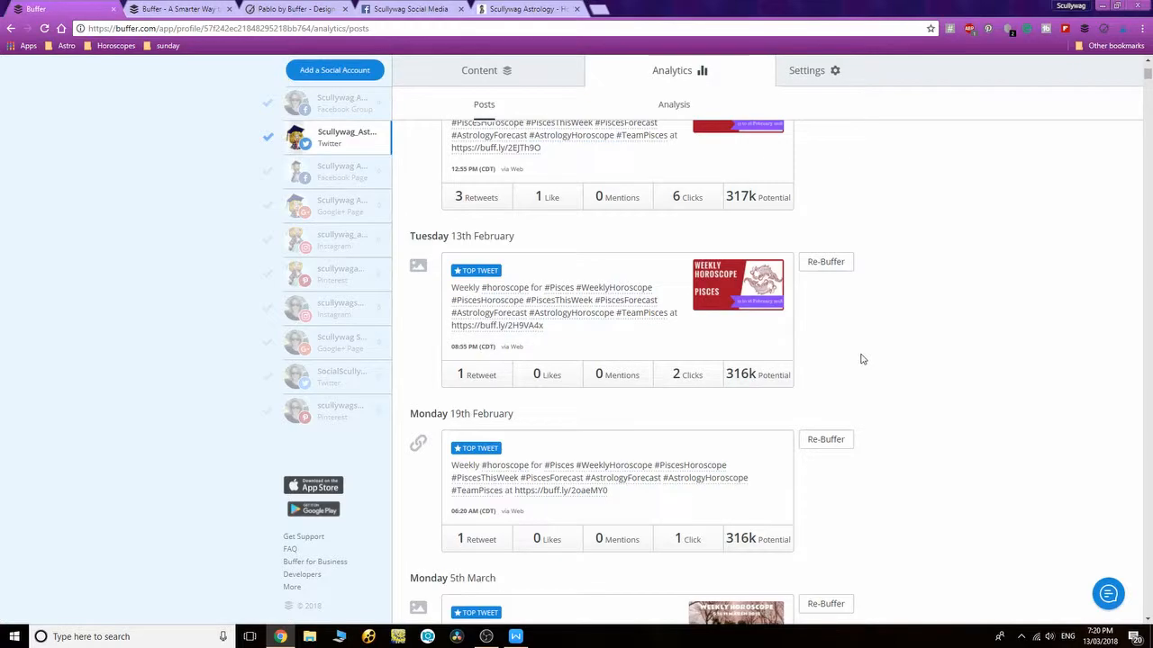
scroll(900, 342, down, 2)
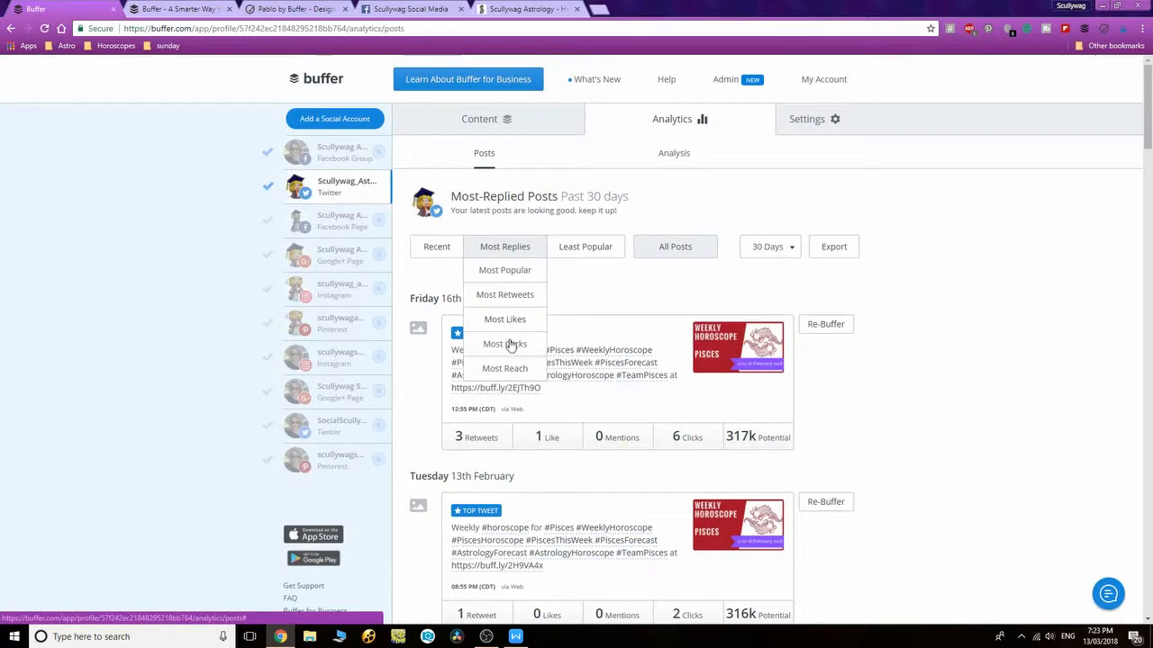
- Sort the past 30 days' posts by most clicks and filter the list to retweets
click(512, 342)
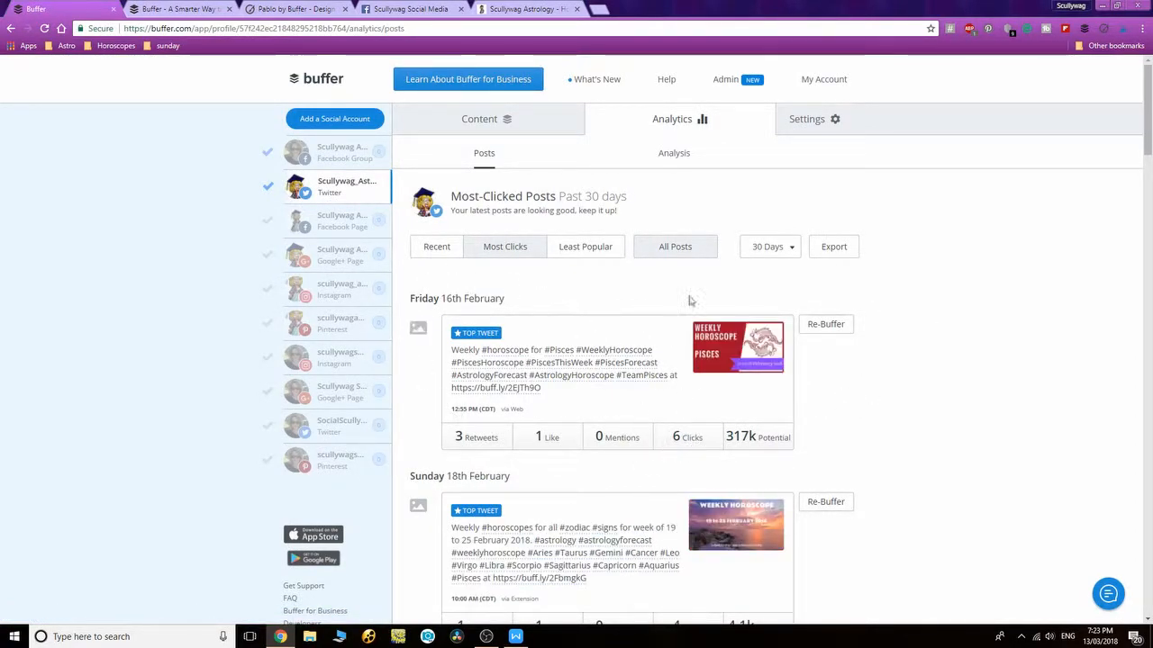
click(595, 257)
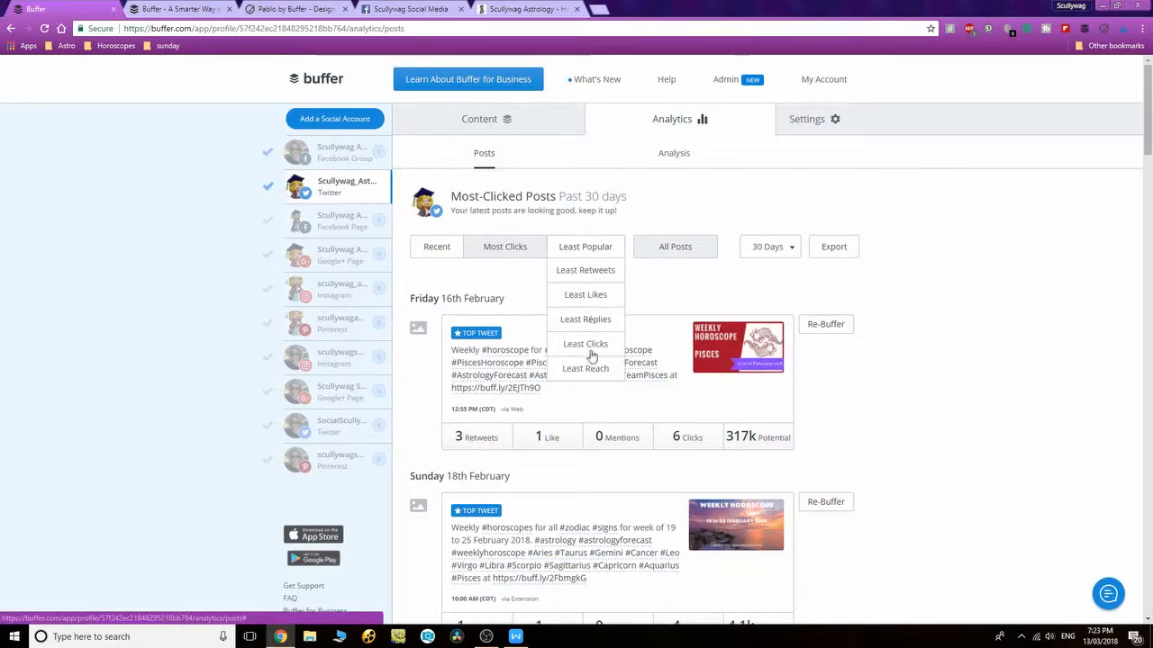
click(662, 246)
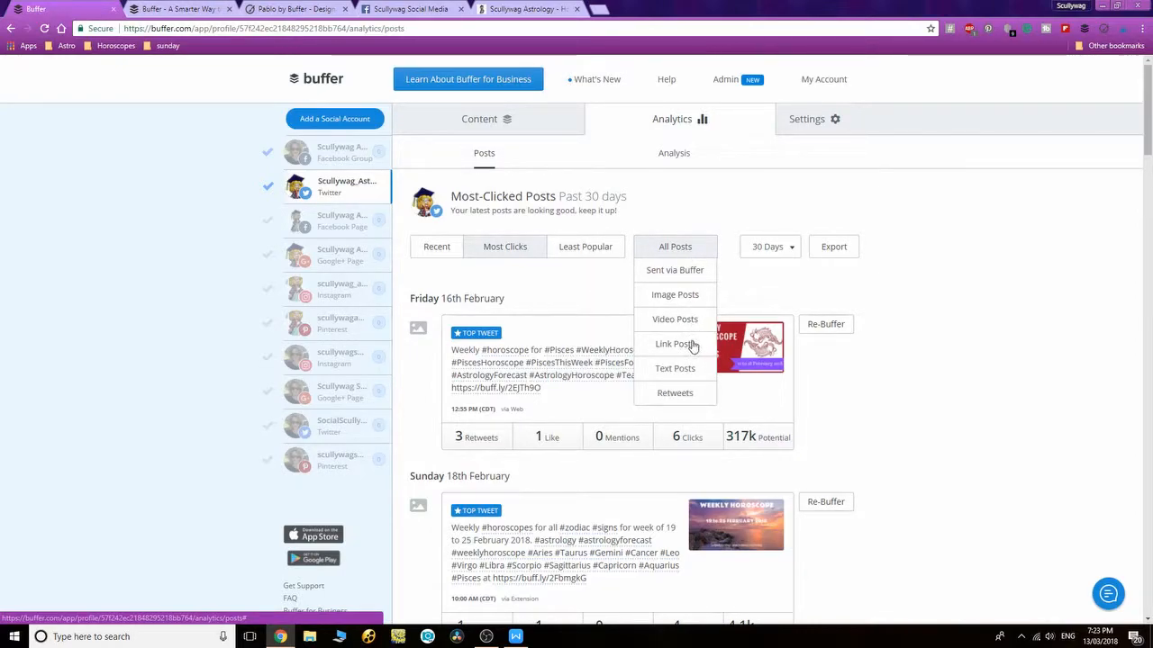
click(674, 394)
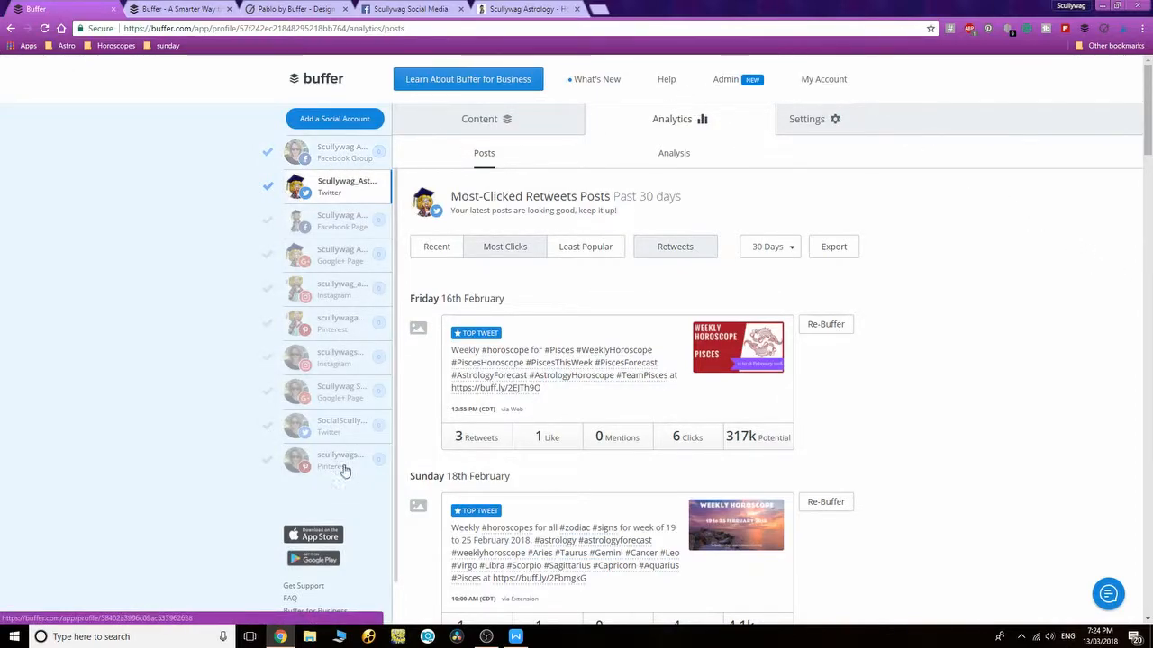
- Show the Buffer pricing page with its starter and business plans, and switch to the Pablo image designer
click(174, 9)
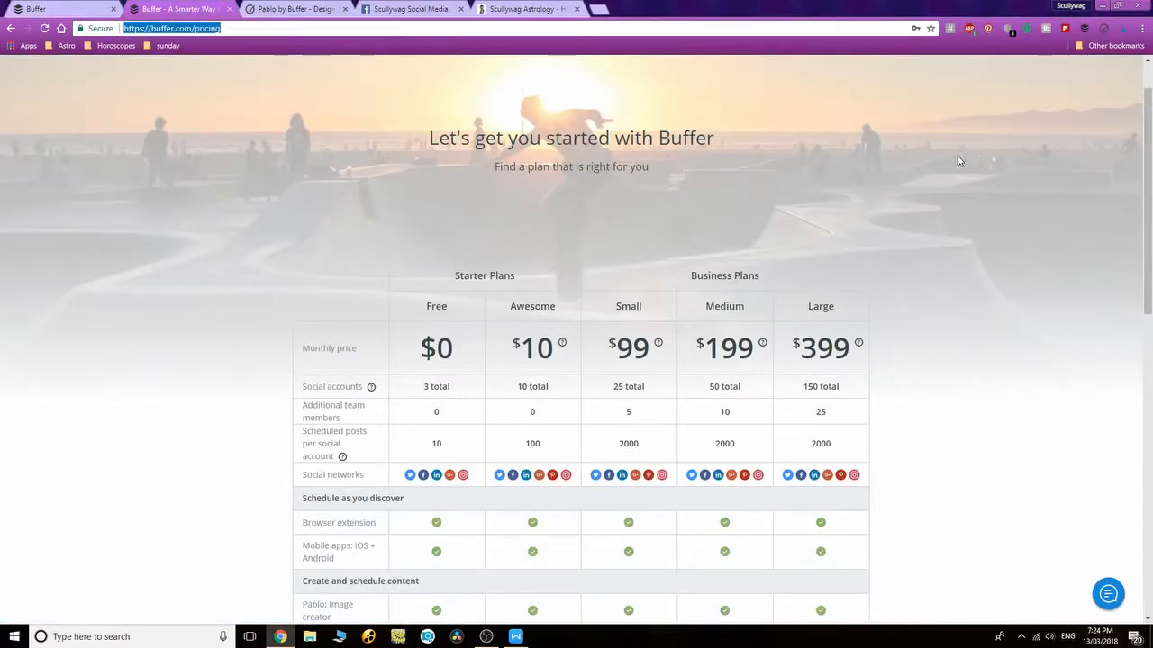
click(290, 9)
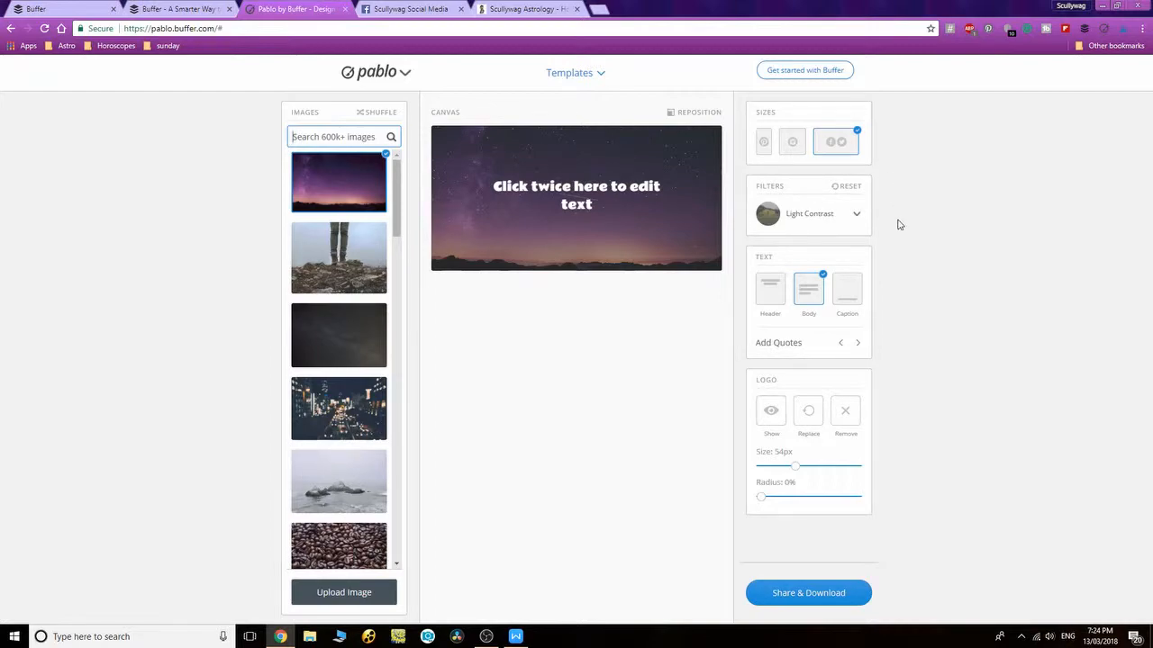
- Search Pablo's image library for "stars" and select the light grey photo with scattered stars
scroll(351, 454, down, 5)
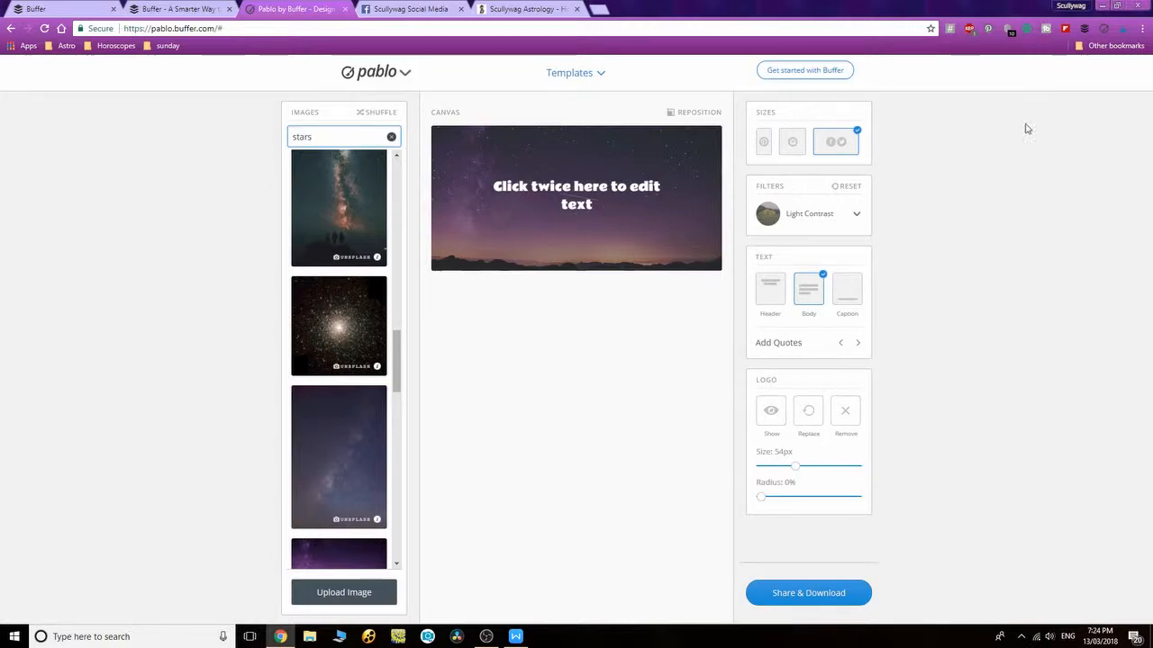
drag(398, 335, 389, 162)
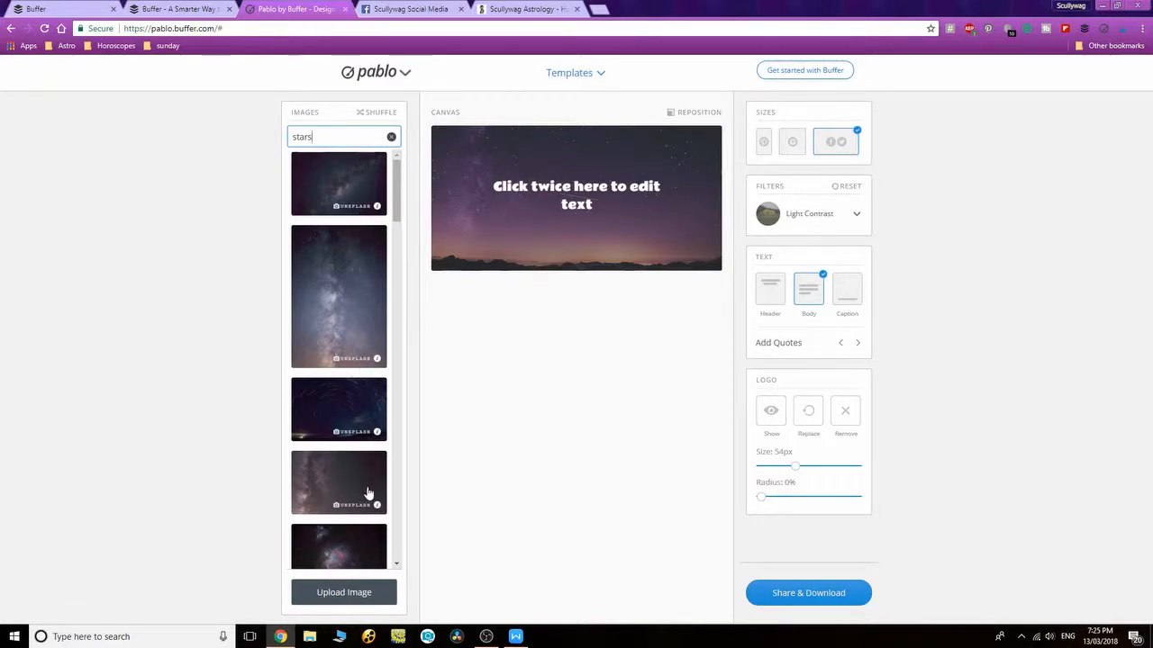
scroll(361, 468, down, 5)
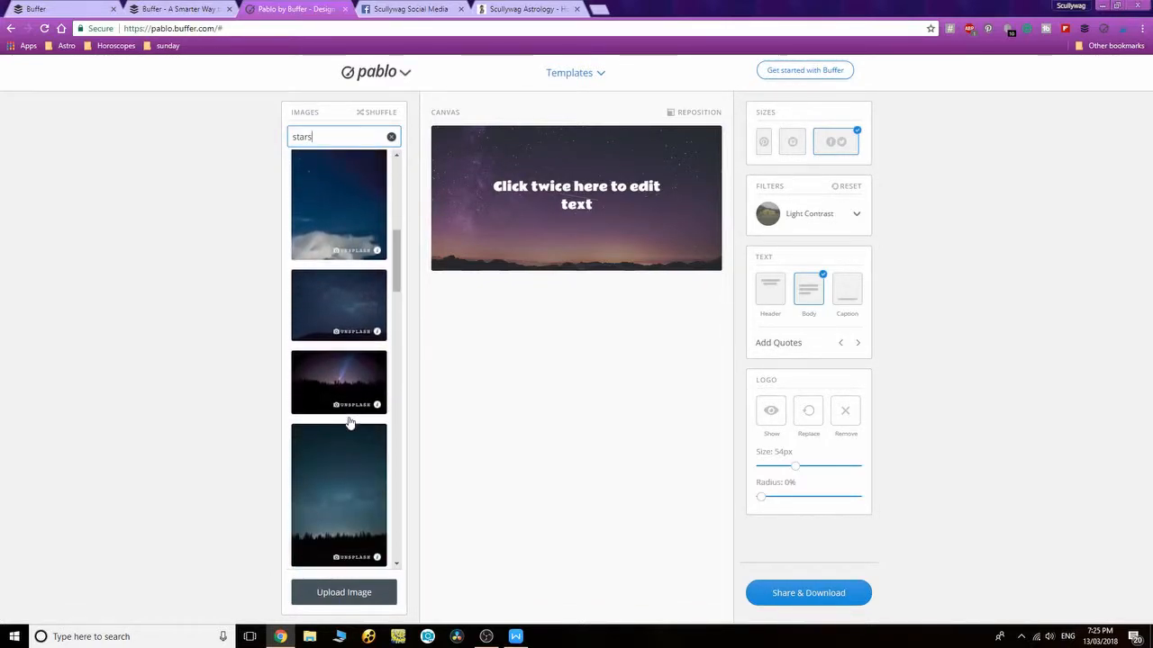
scroll(349, 423, down, 6)
scroll(344, 402, down, 6)
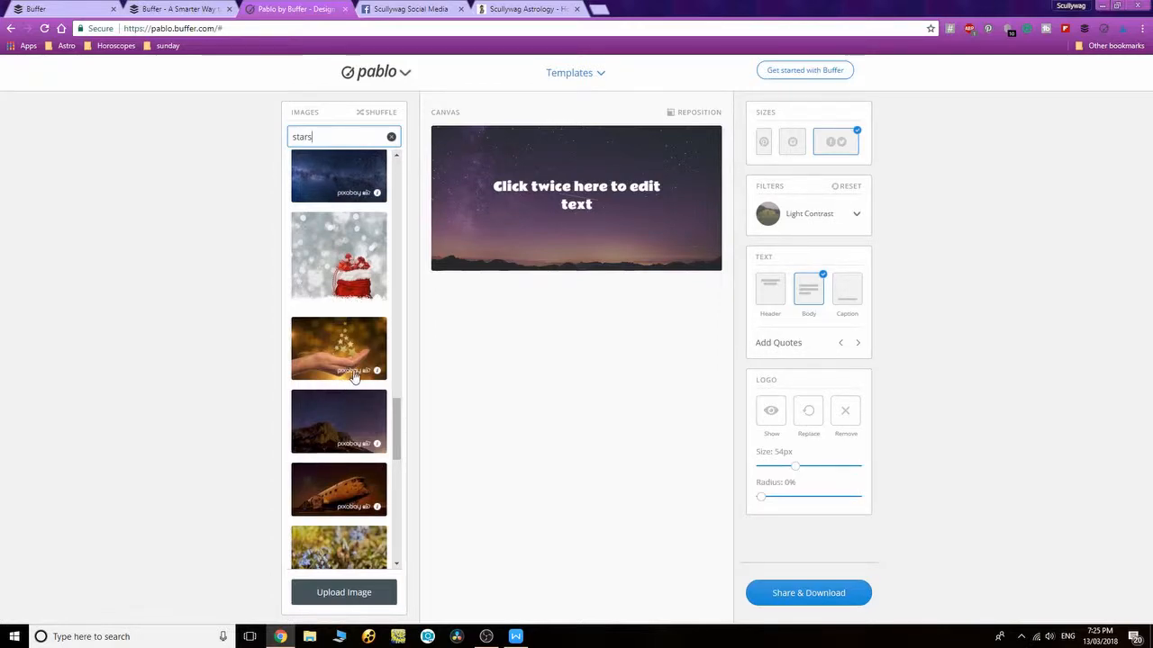
scroll(366, 451, down, 5)
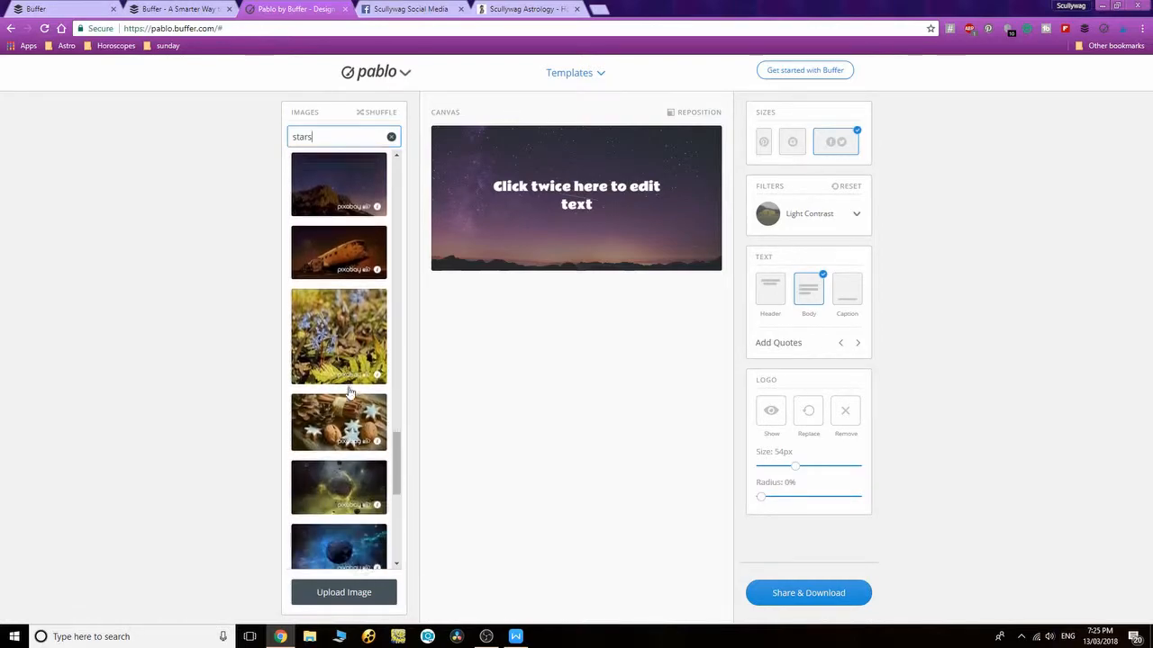
scroll(350, 392, down, 6)
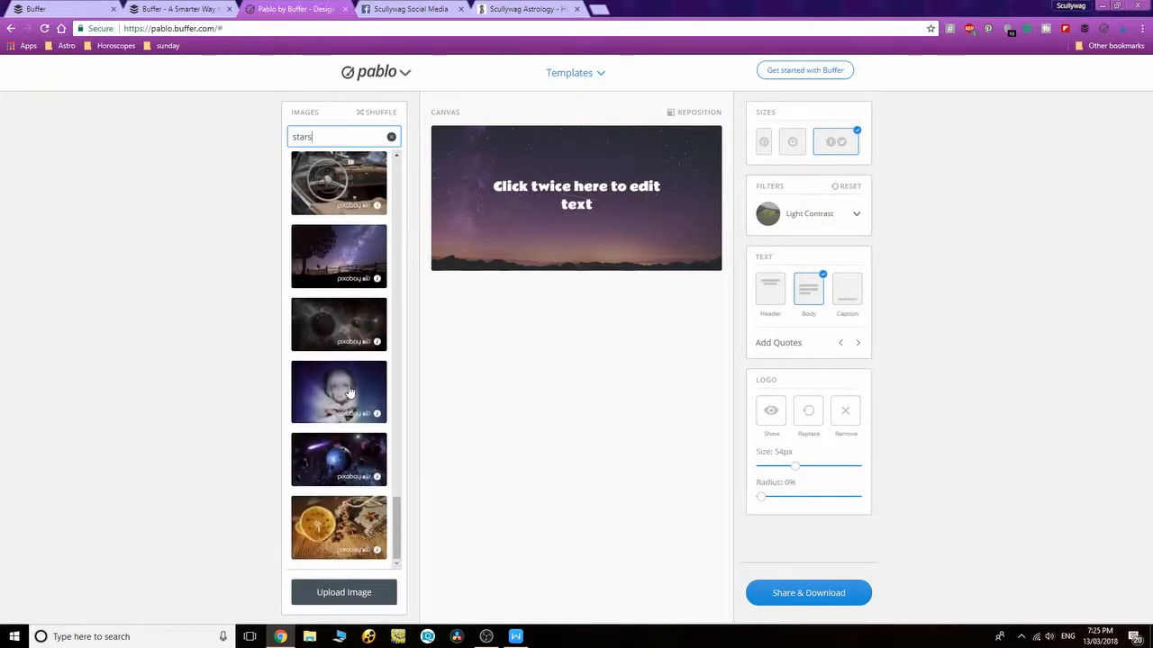
scroll(344, 274, up, 8)
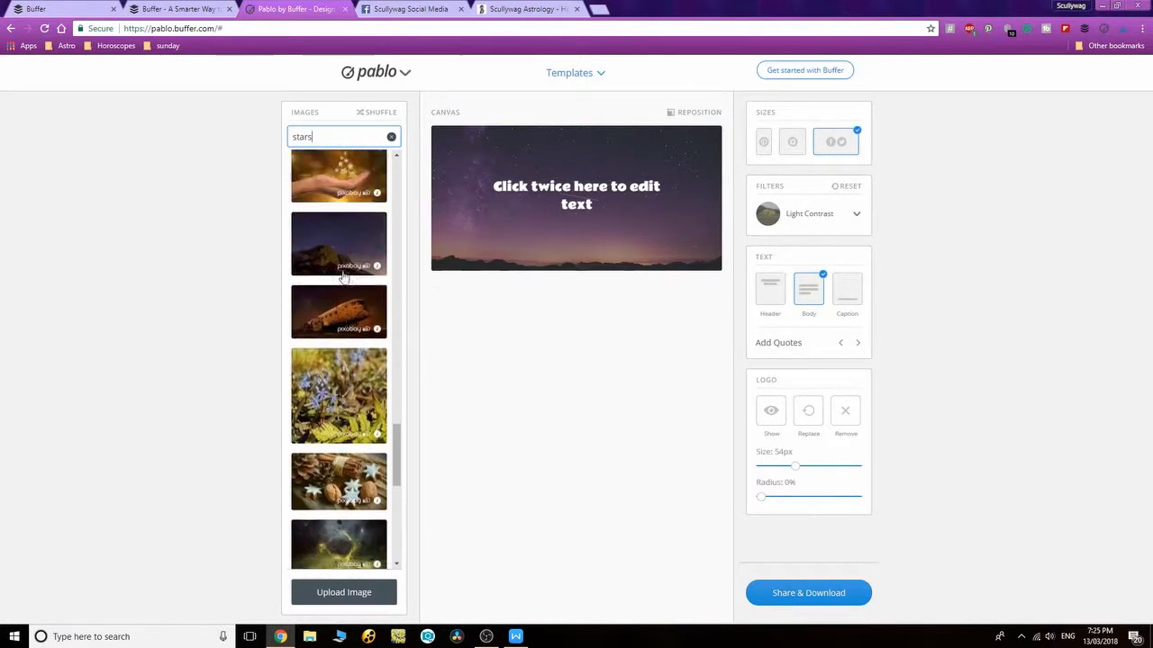
scroll(343, 274, up, 10)
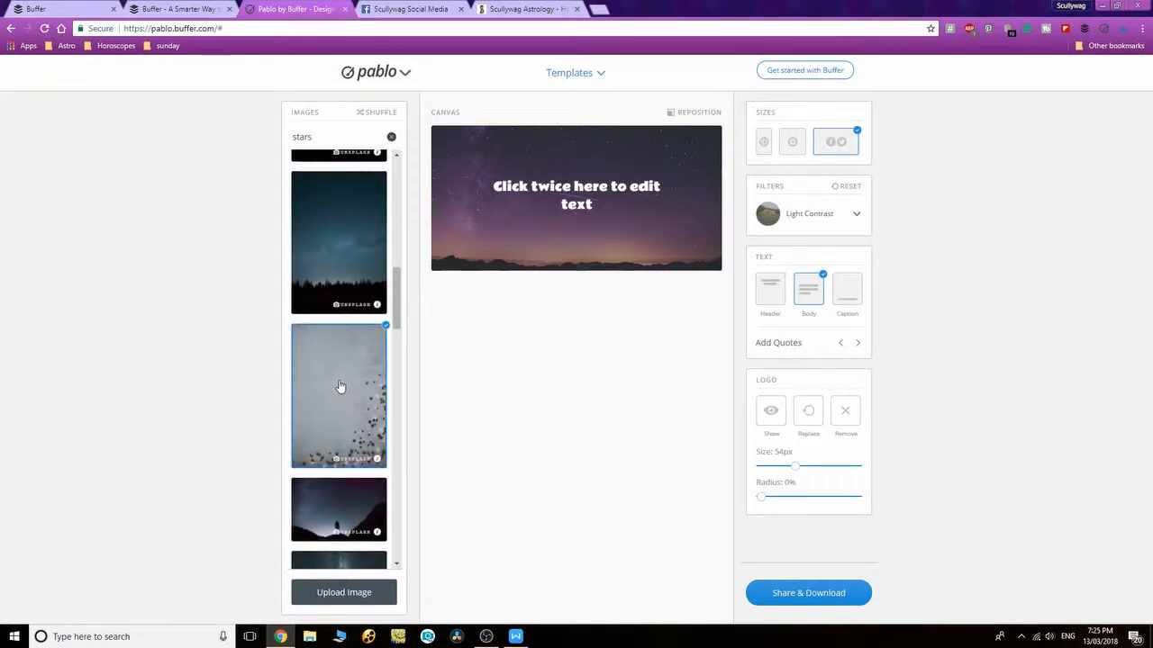
- Switch the canvas to the square Instagram size and upload the picture "2018 astrological planetary positions and movements" as the background
click(340, 386)
click(793, 143)
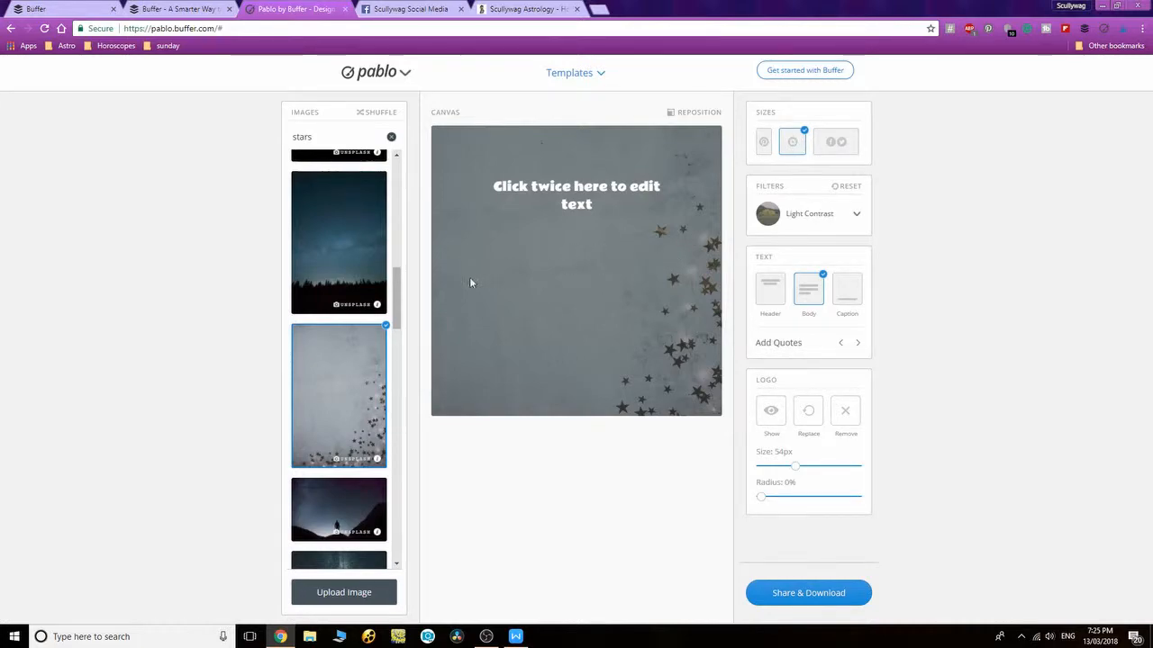
scroll(350, 319, up, 4)
scroll(351, 320, up, 6)
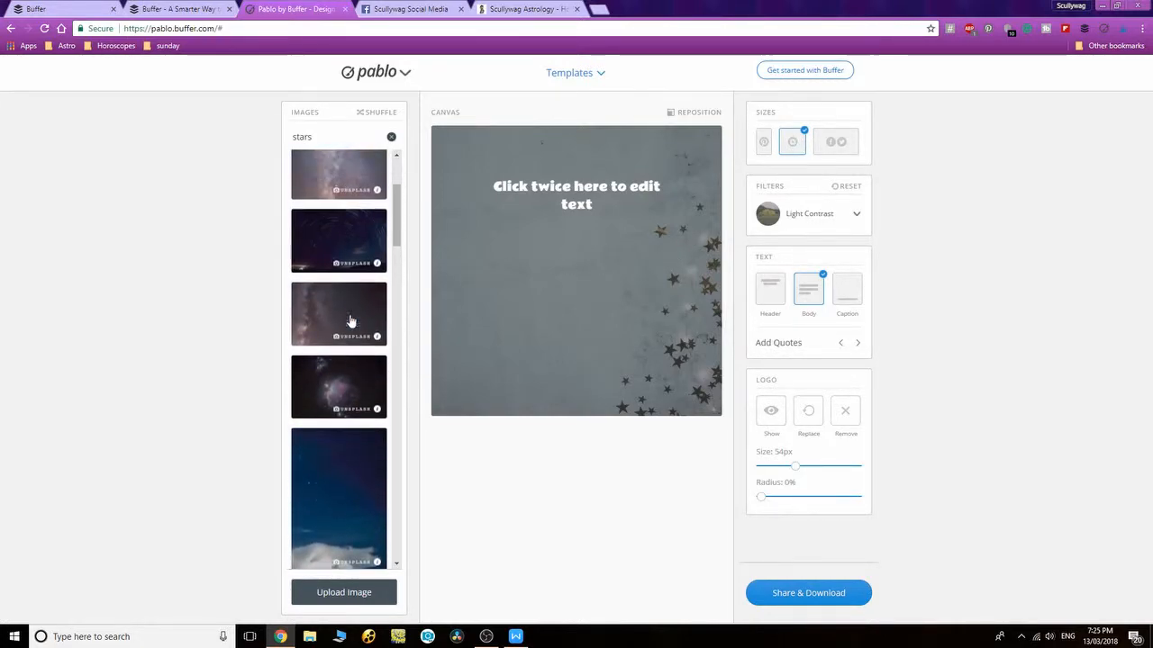
click(347, 594)
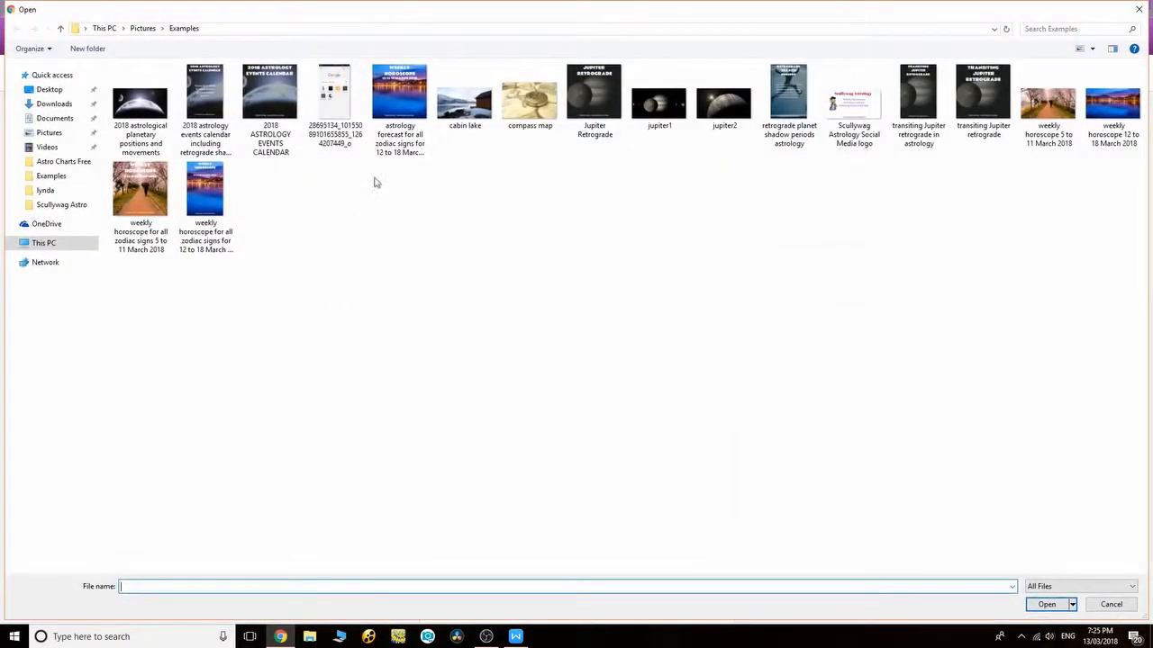
double_click(141, 110)
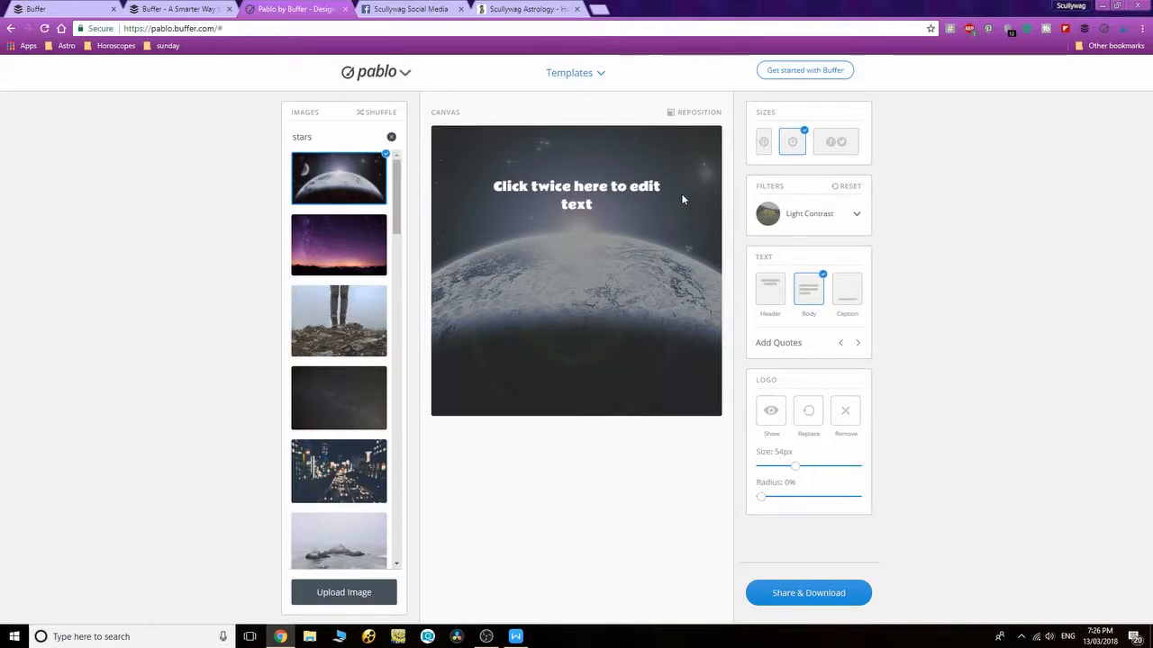
- Reposition the background image so that the moon and the rising edge of the planet fall inside the square crop
click(706, 113)
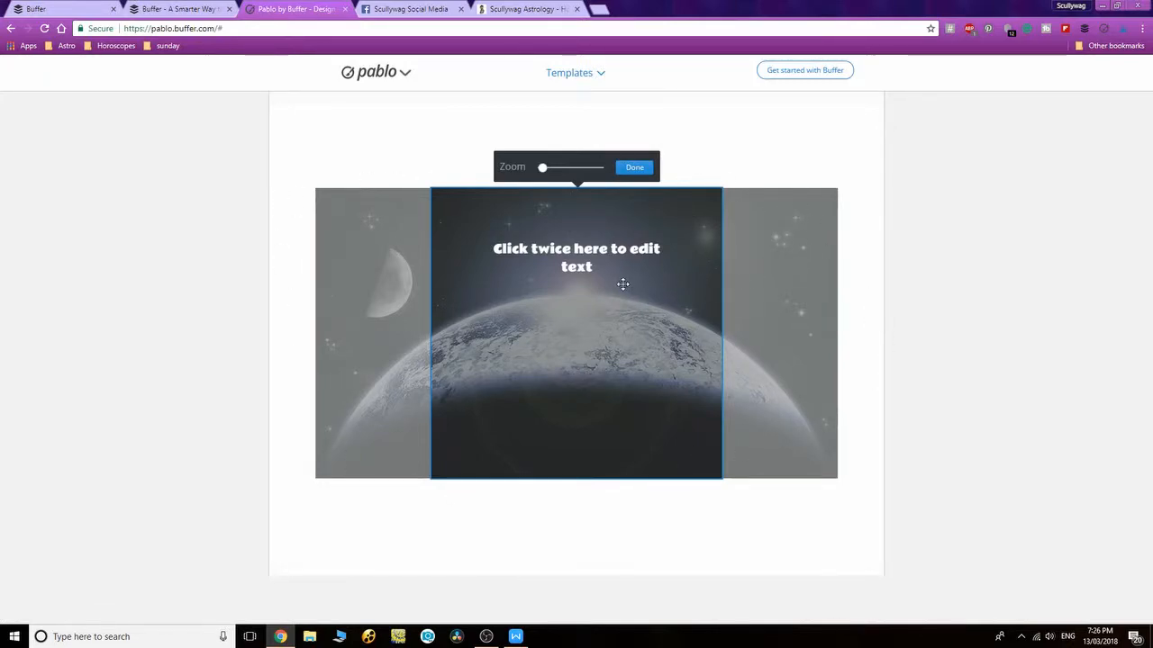
drag(710, 282, 873, 287)
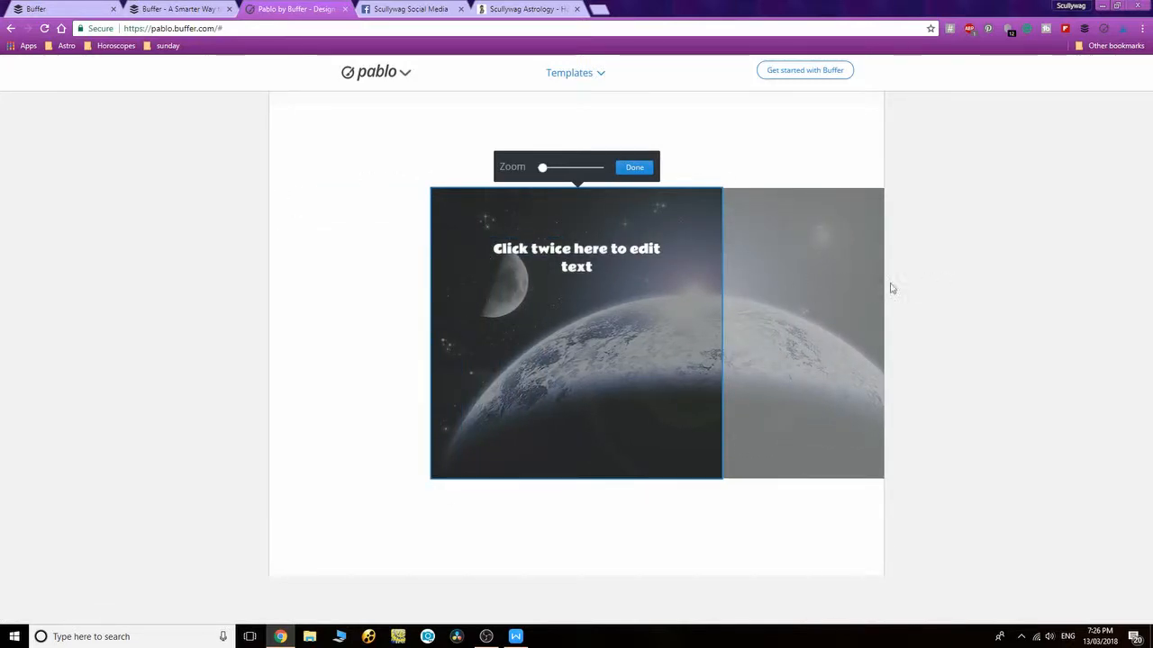
drag(579, 296, 190, 311)
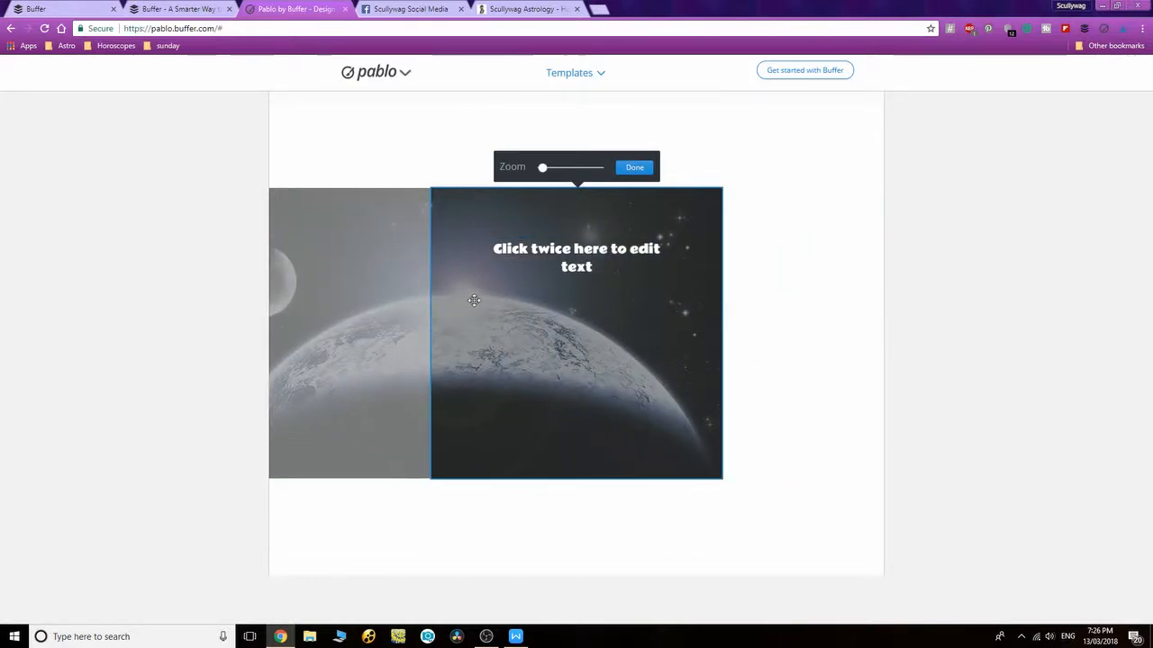
drag(468, 297, 768, 310)
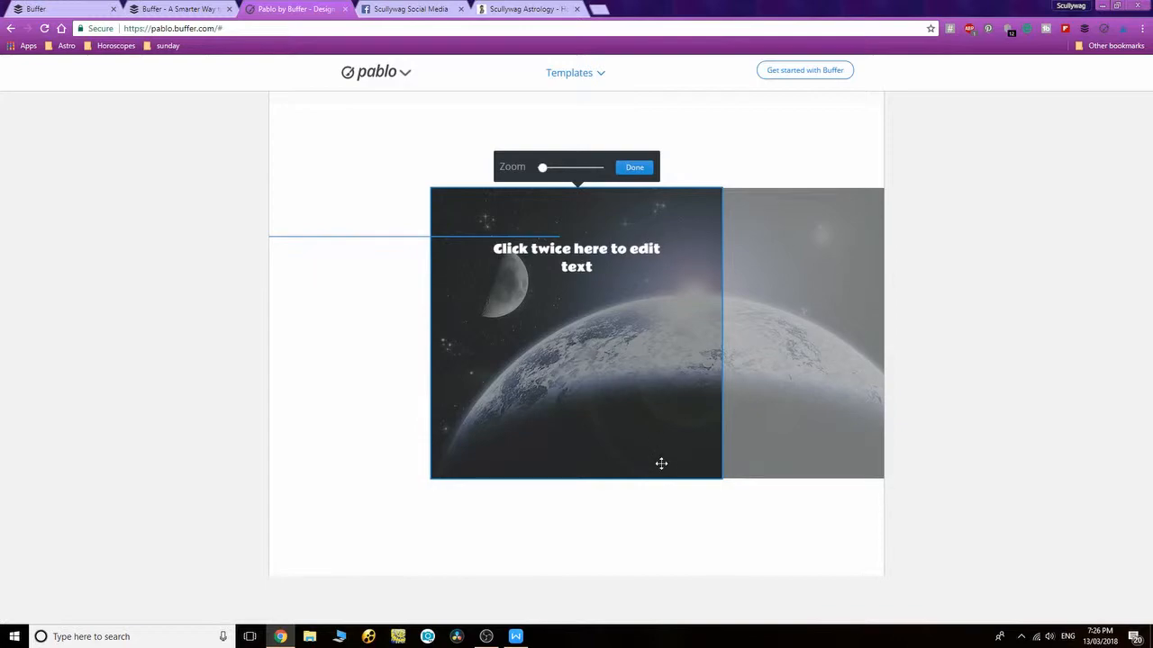
click(635, 167)
- Replace the placeholder body text on the image with "Put some text here"
click(587, 203)
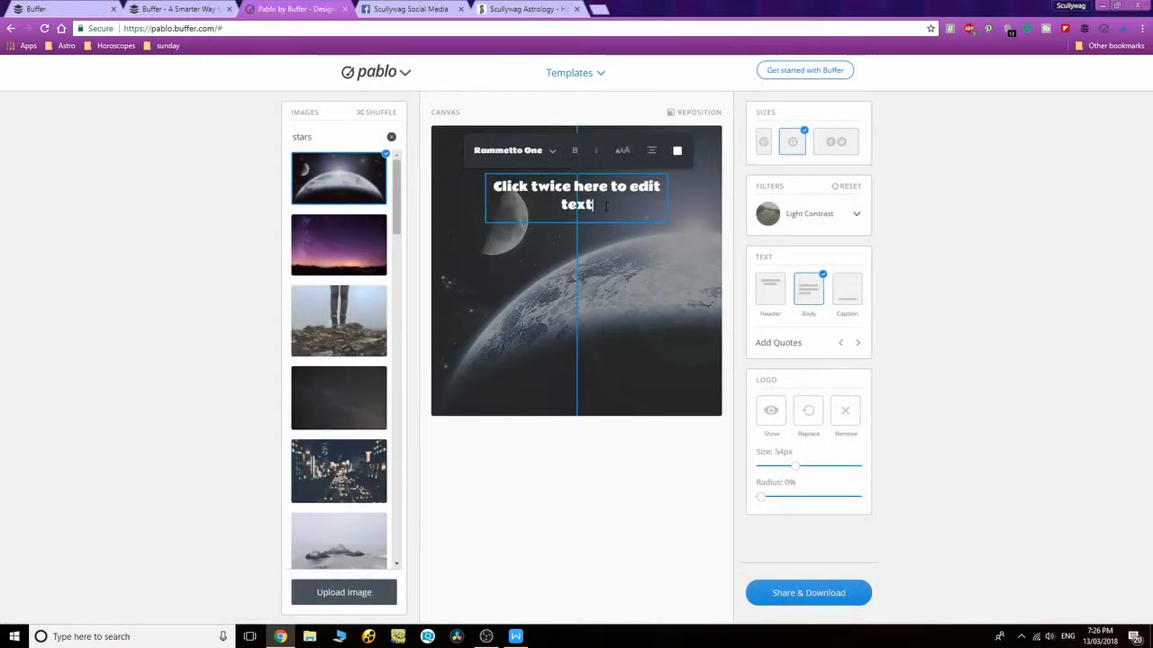
double_click(605, 205)
key(BackSpace)
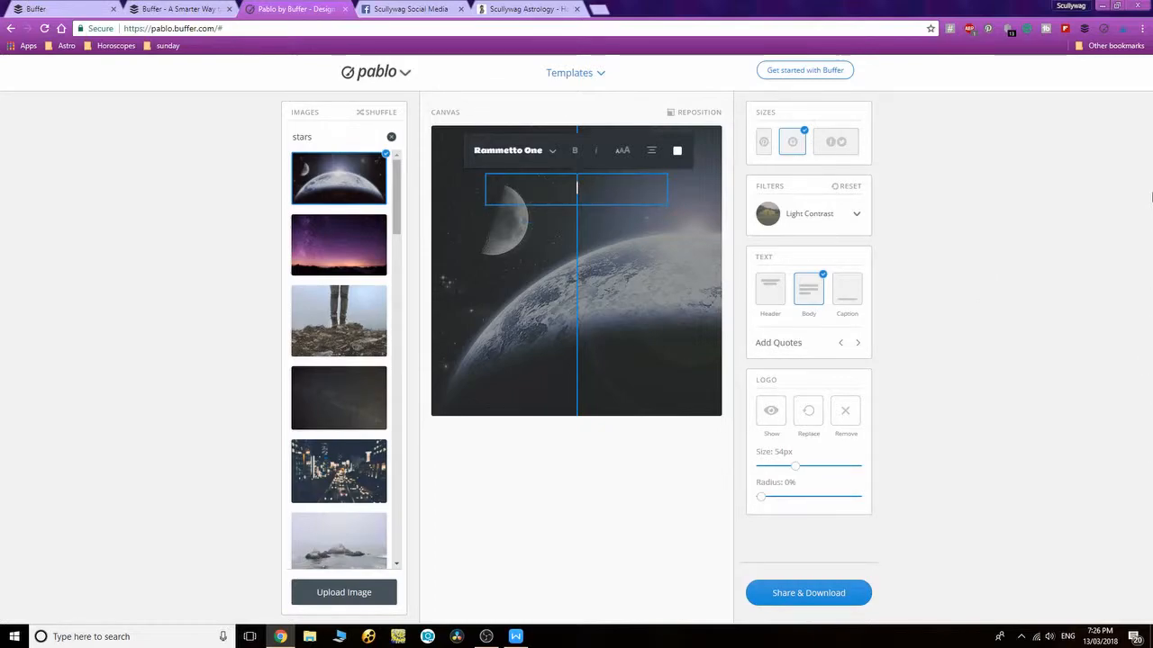
text(Put some text here)
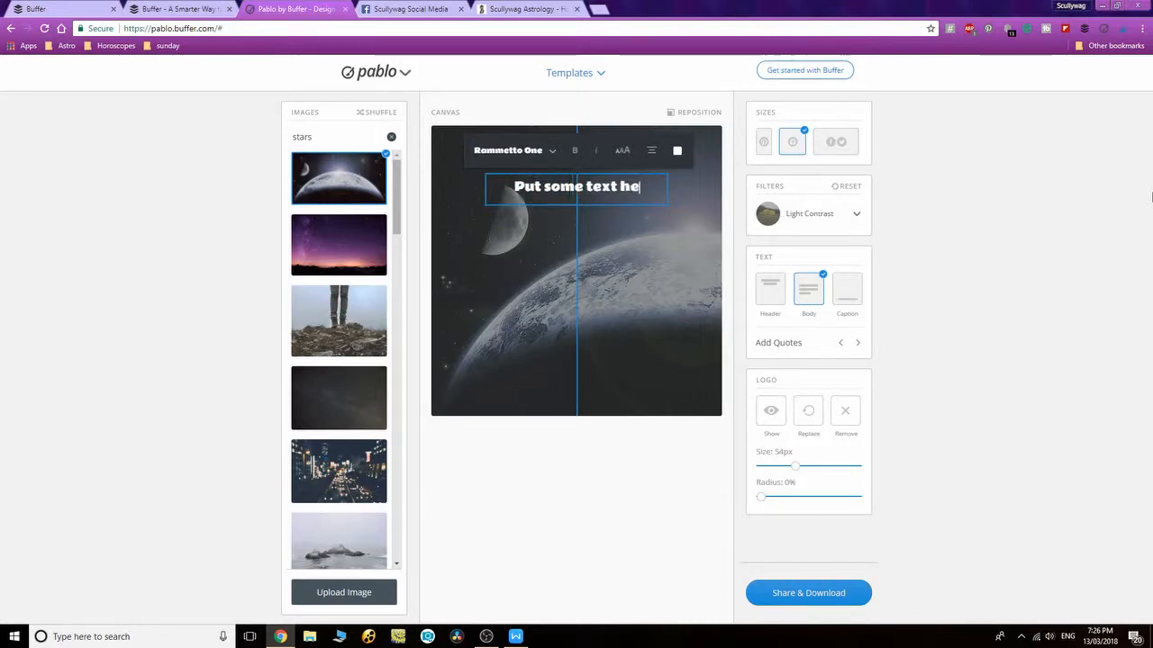
- Apply the Abril Fatface font to the body text and increase it to the largest text size
click(517, 151)
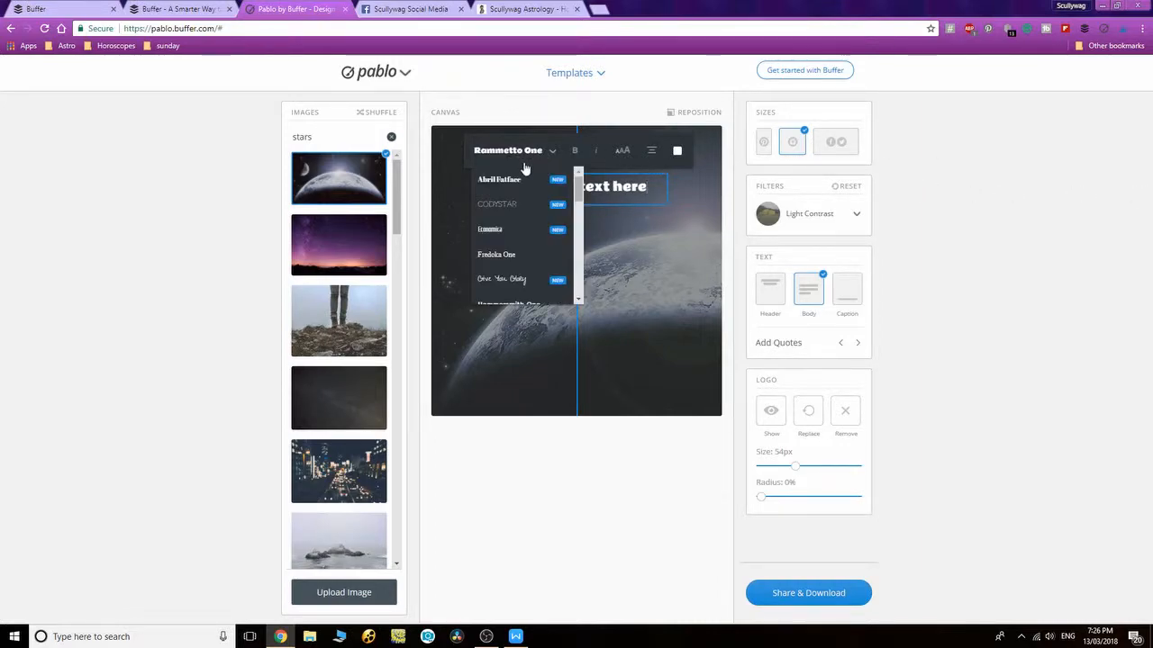
click(515, 181)
click(622, 151)
click(622, 151)
- Try the Monoton font on the body text, and set the font to Source Code Pro
click(533, 154)
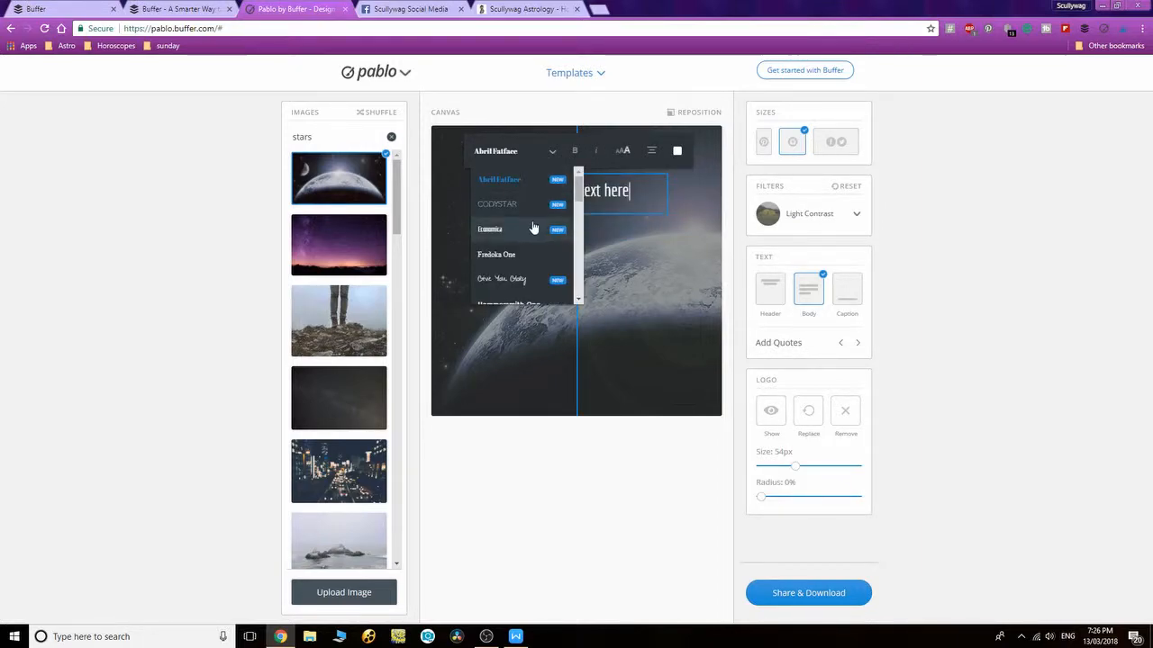
scroll(525, 237, down, 5)
click(523, 240)
click(532, 151)
scroll(528, 221, down, 2)
scroll(529, 216, down, 2)
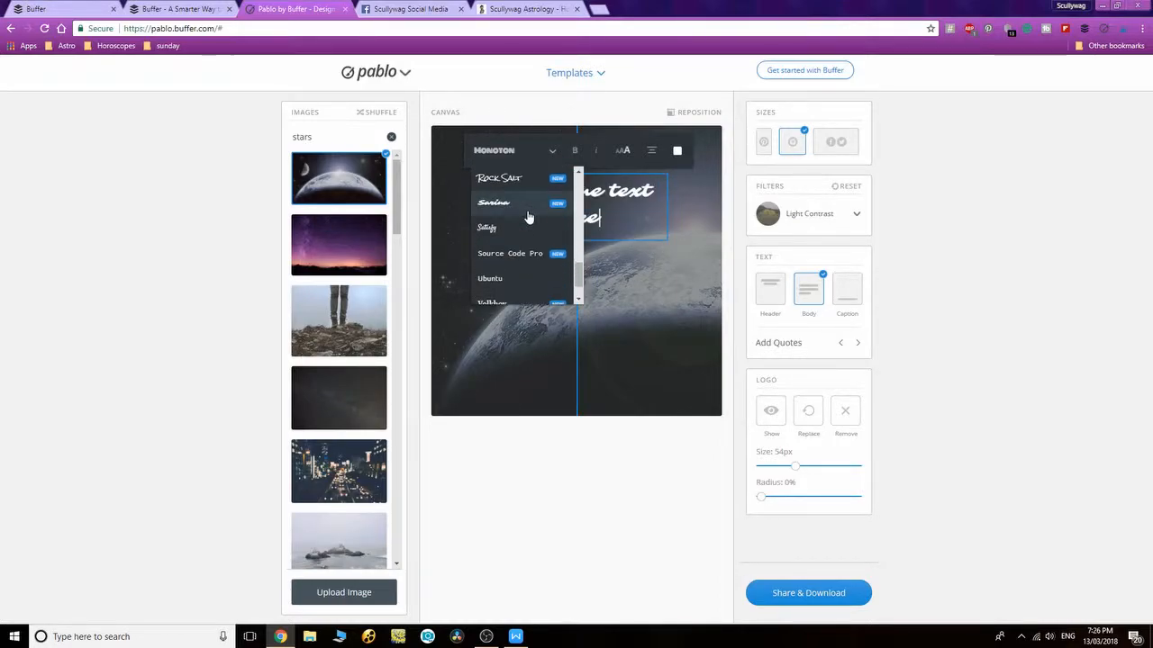
click(528, 253)
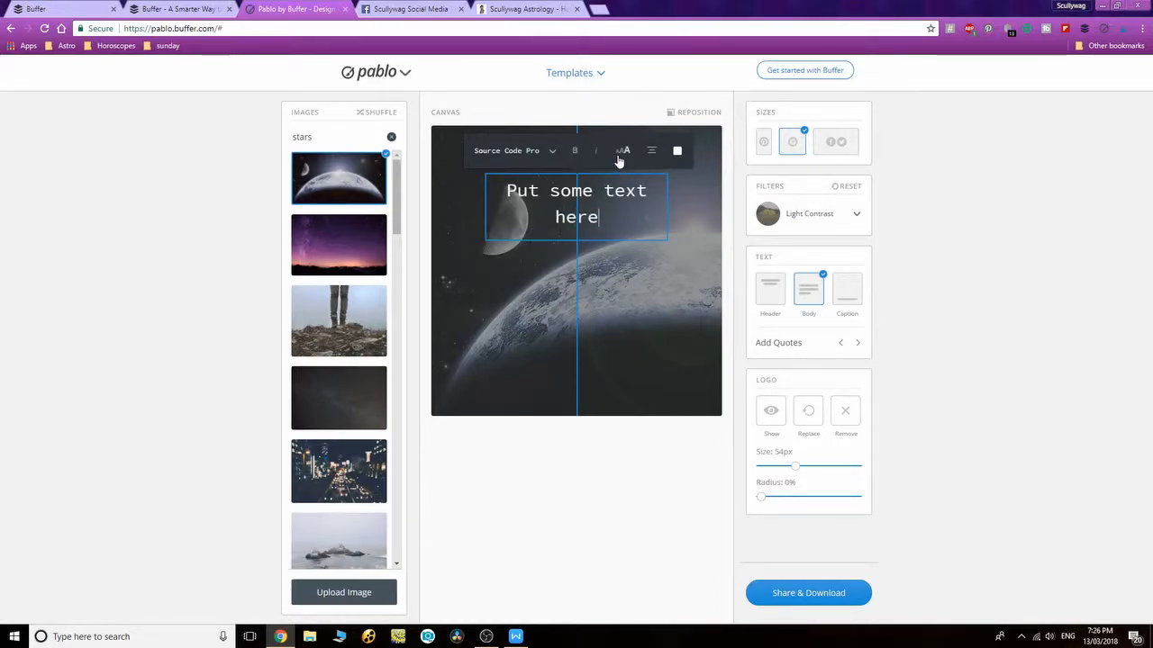
- Try right and left alignment on the body text, and return it to centred
click(650, 152)
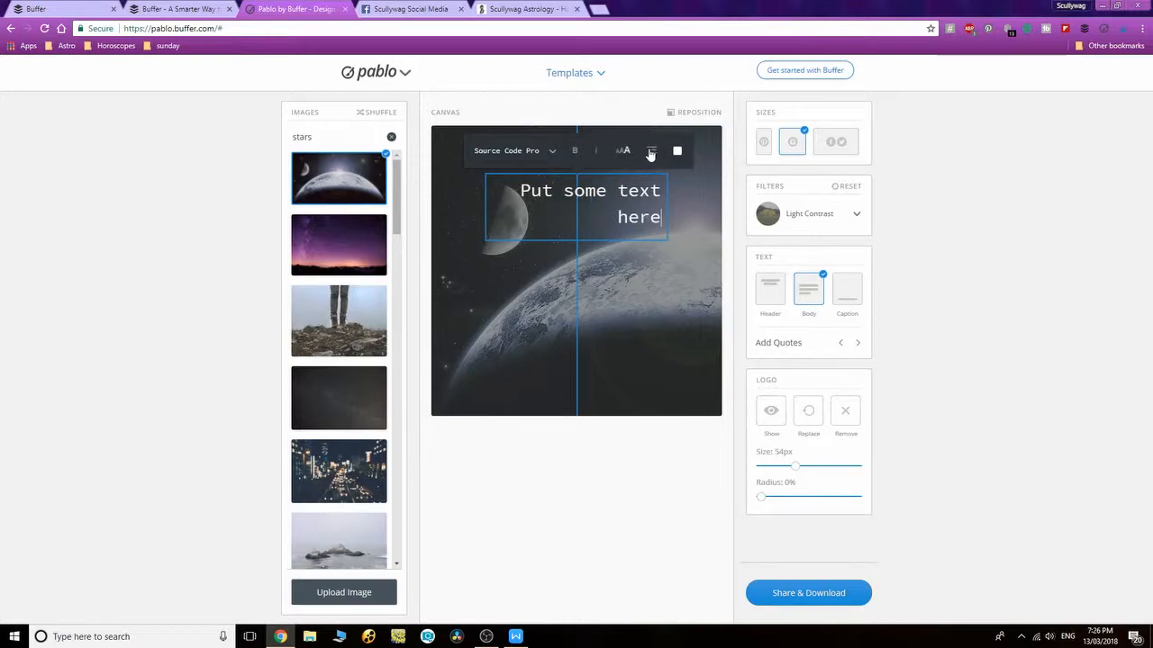
click(651, 153)
click(651, 152)
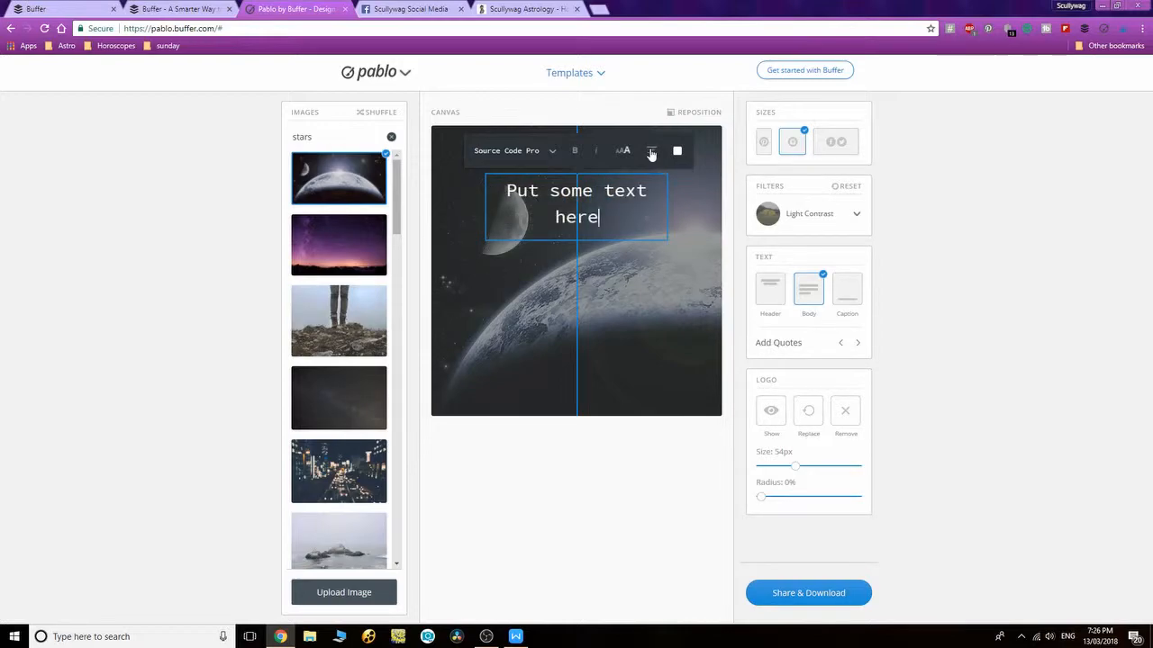
click(651, 153)
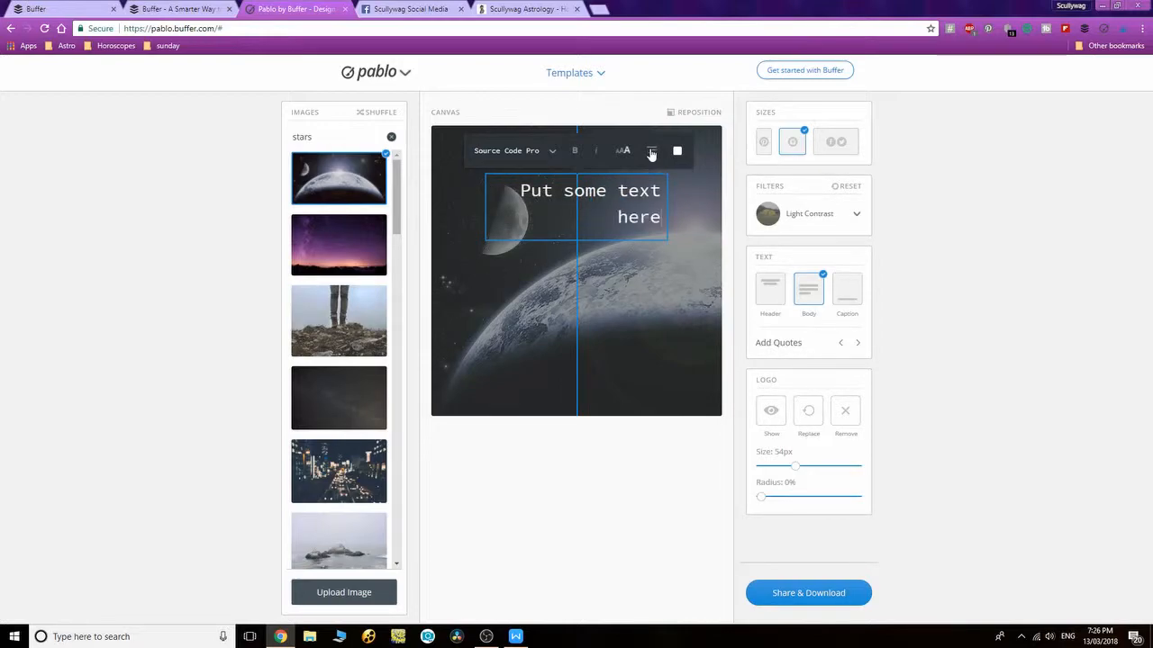
click(651, 152)
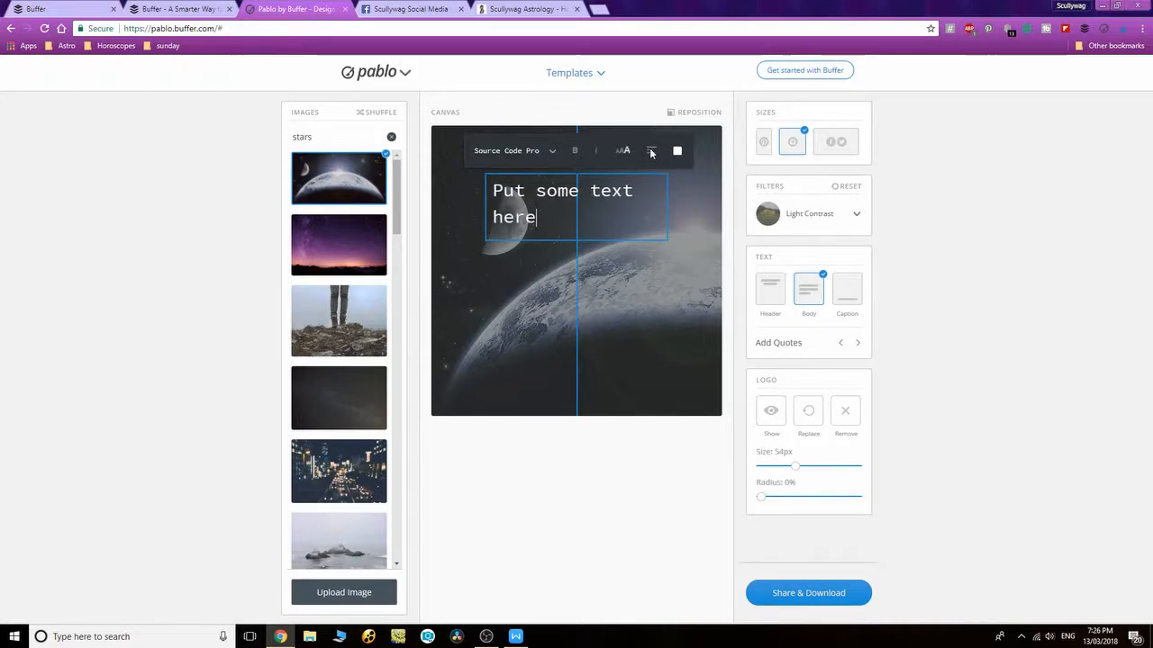
click(651, 152)
- Make the body text bold and italic, and colour it yellow after trying red and purple
click(596, 153)
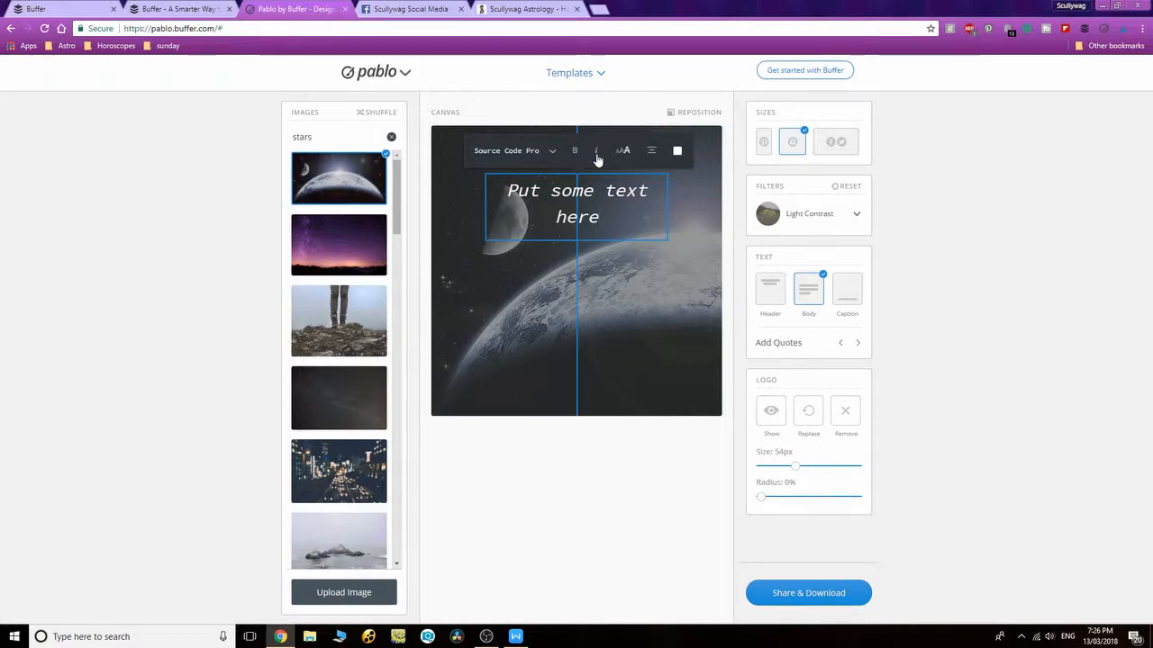
click(576, 153)
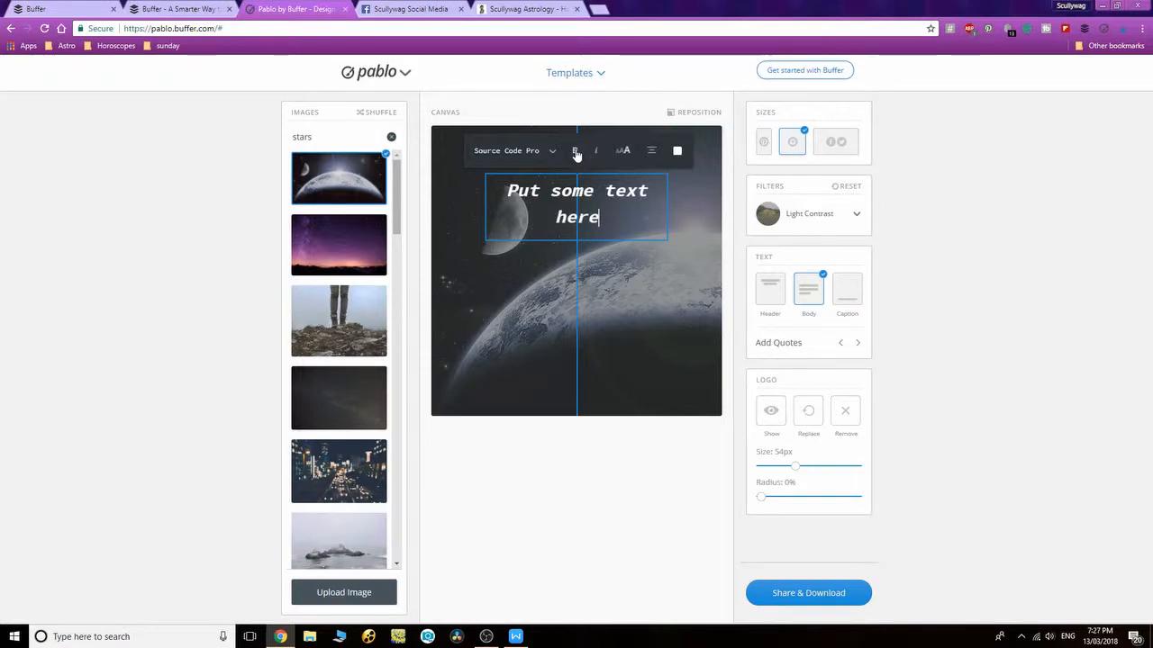
click(671, 153)
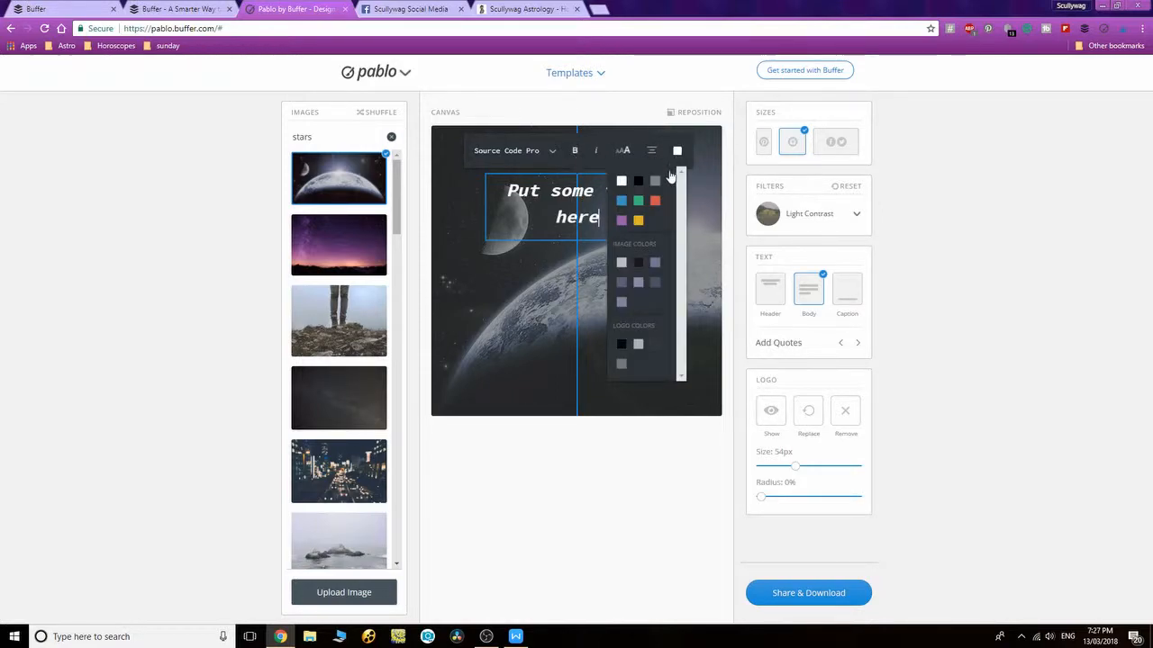
click(655, 201)
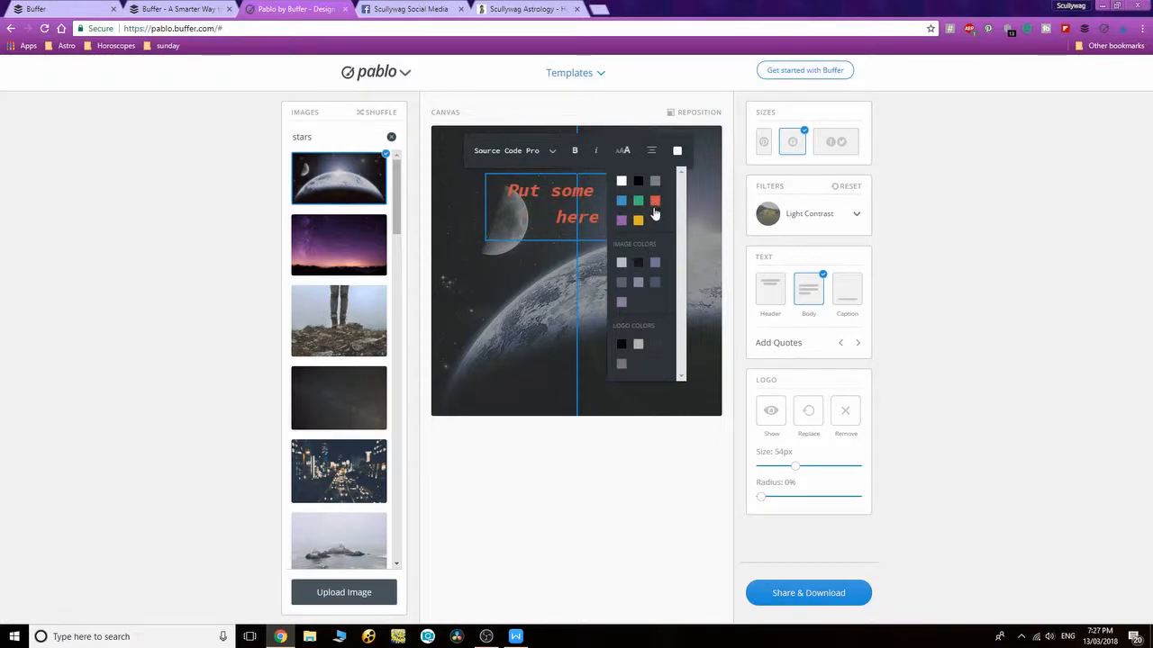
click(638, 220)
click(620, 221)
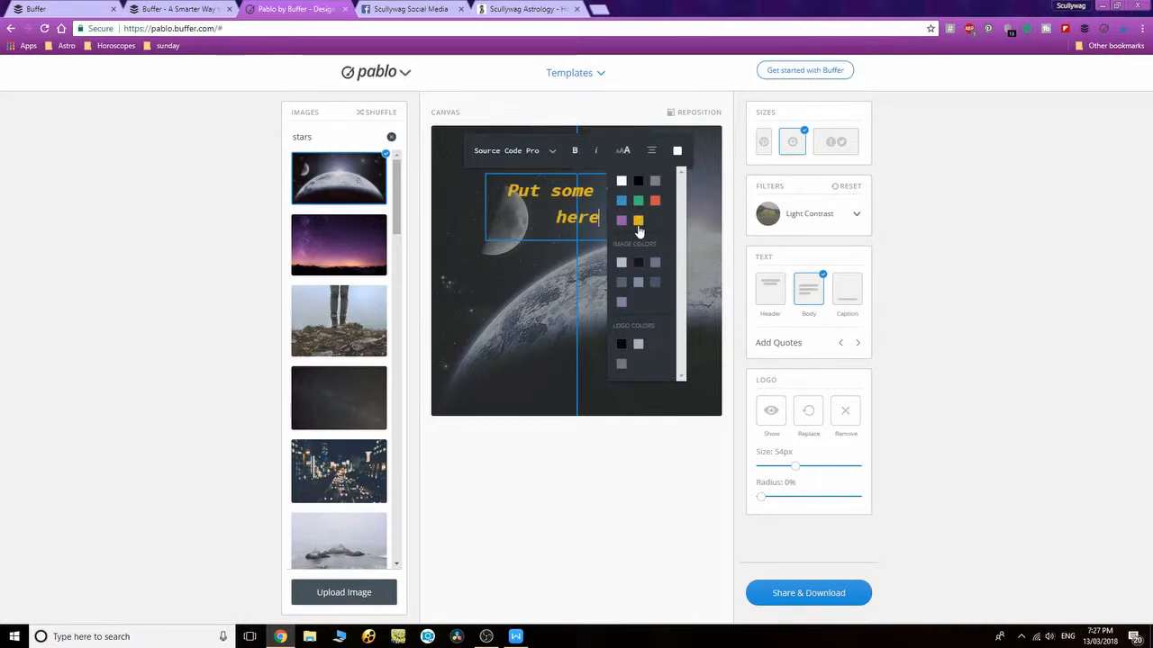
click(639, 222)
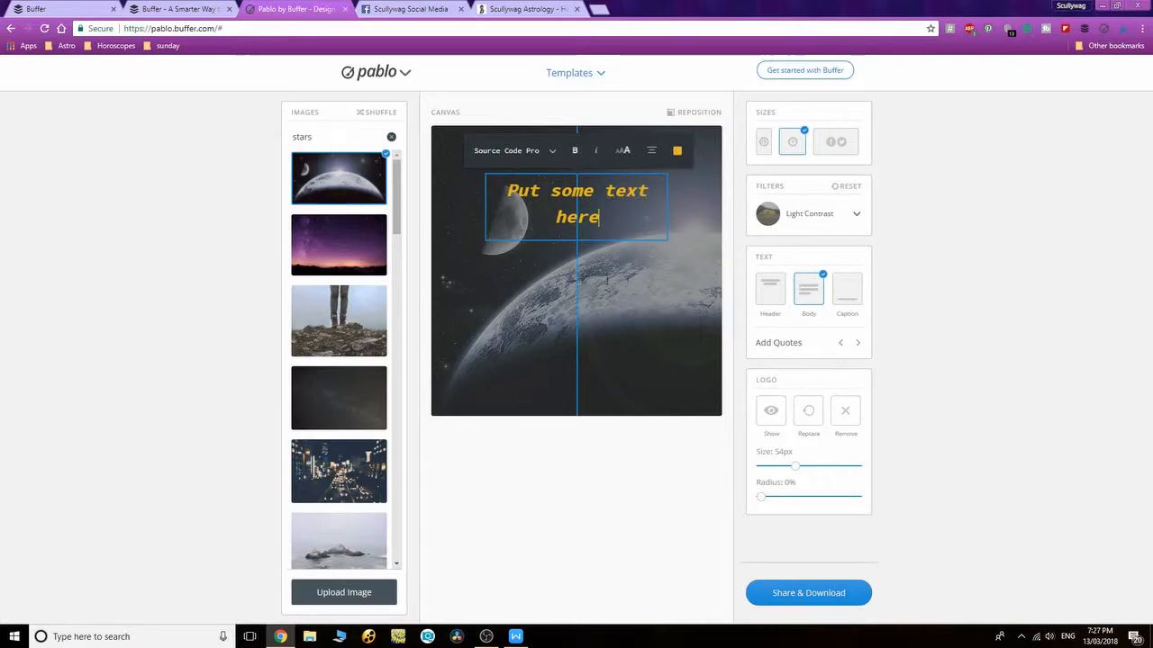
- Set the body text's font to Permanent Marker and move the text to just below the middle of the image
drag(580, 193, 585, 271)
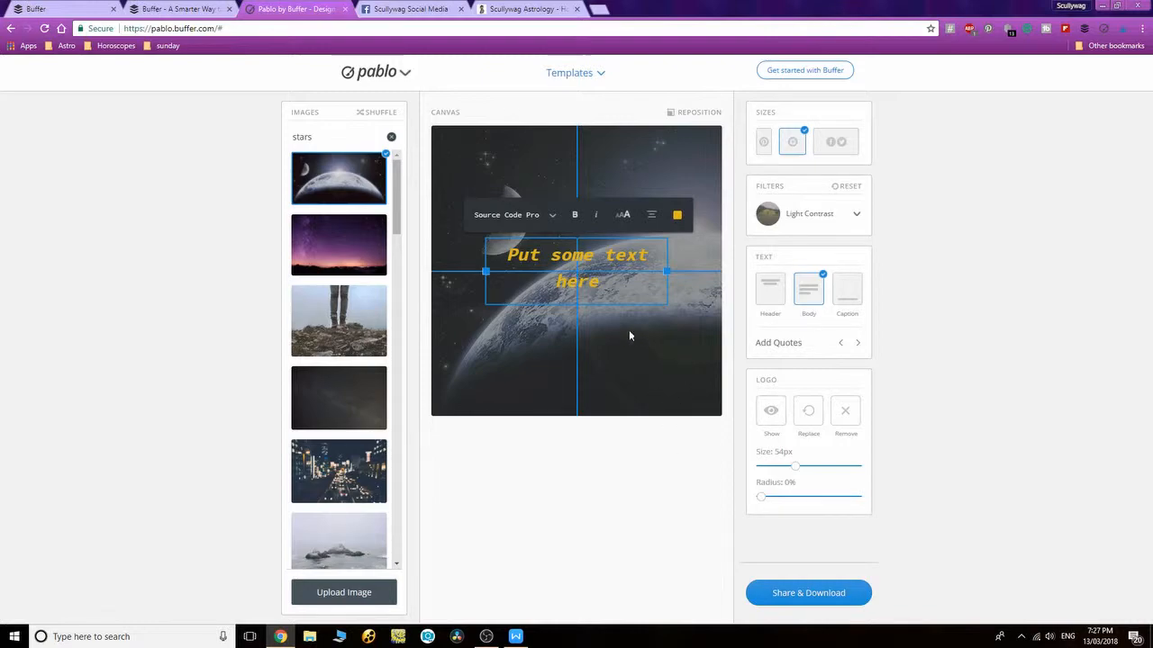
click(552, 216)
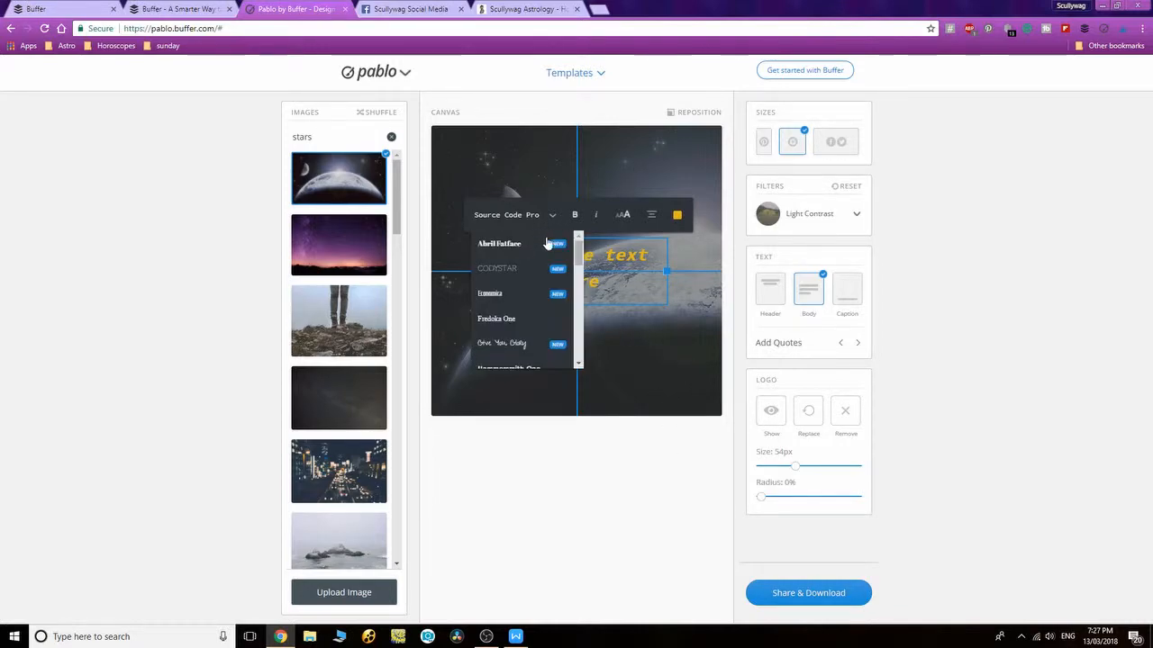
scroll(518, 328, down, 3)
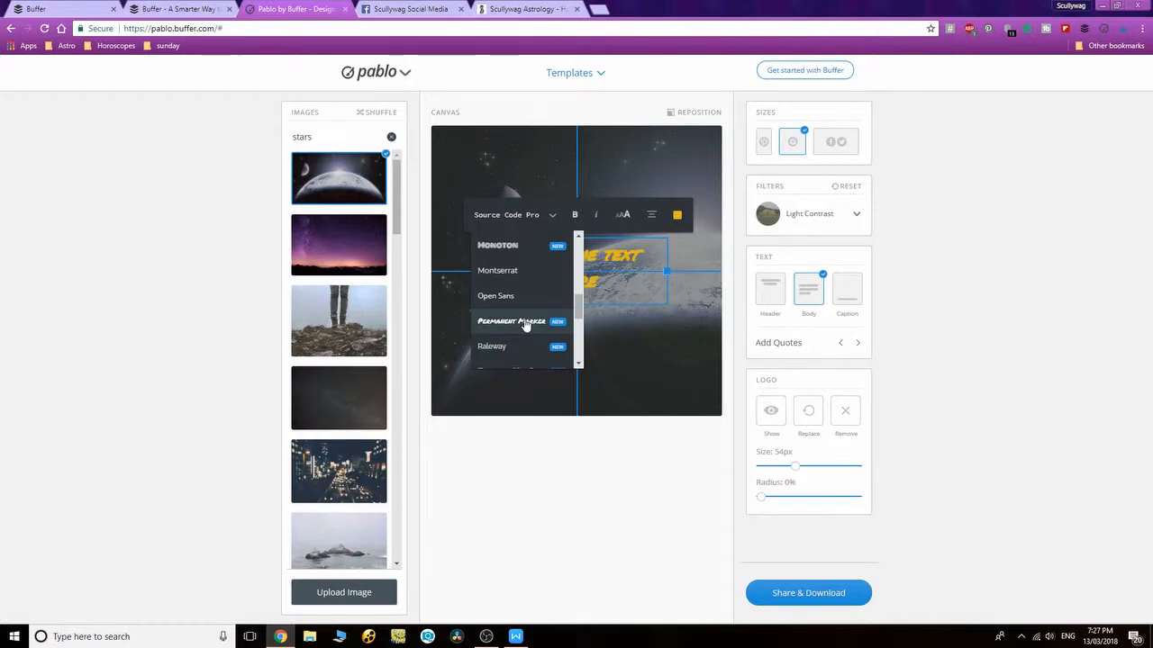
click(519, 324)
drag(577, 254, 577, 155)
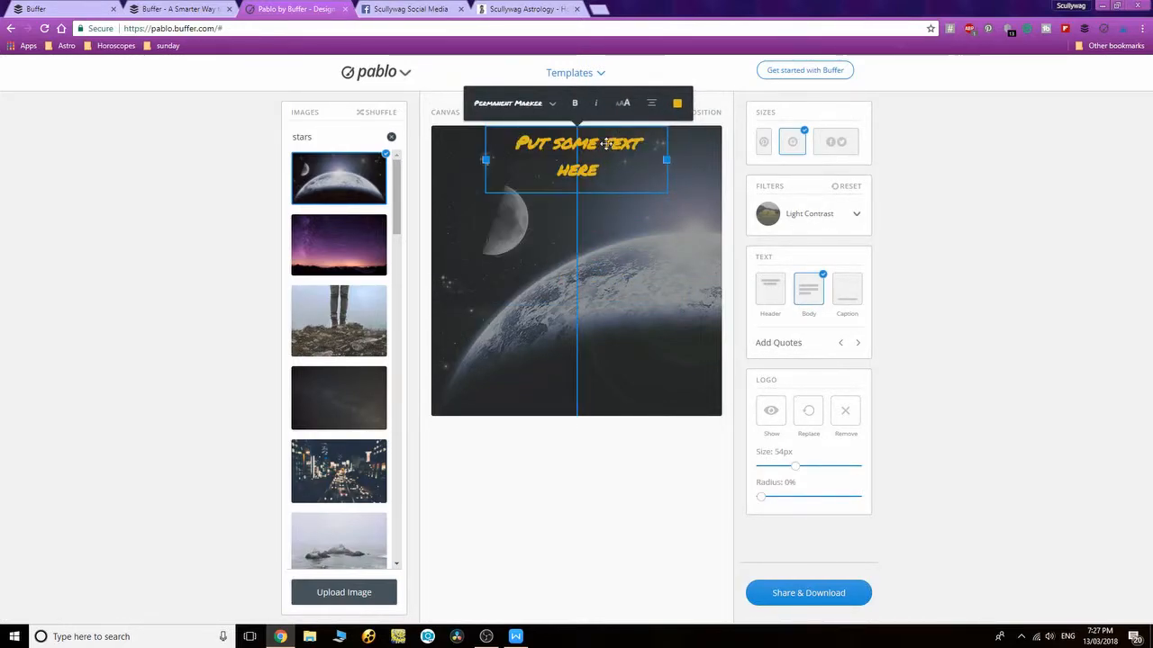
drag(595, 171, 606, 302)
- Add a header text to the image and set its font to Kavoon
click(770, 295)
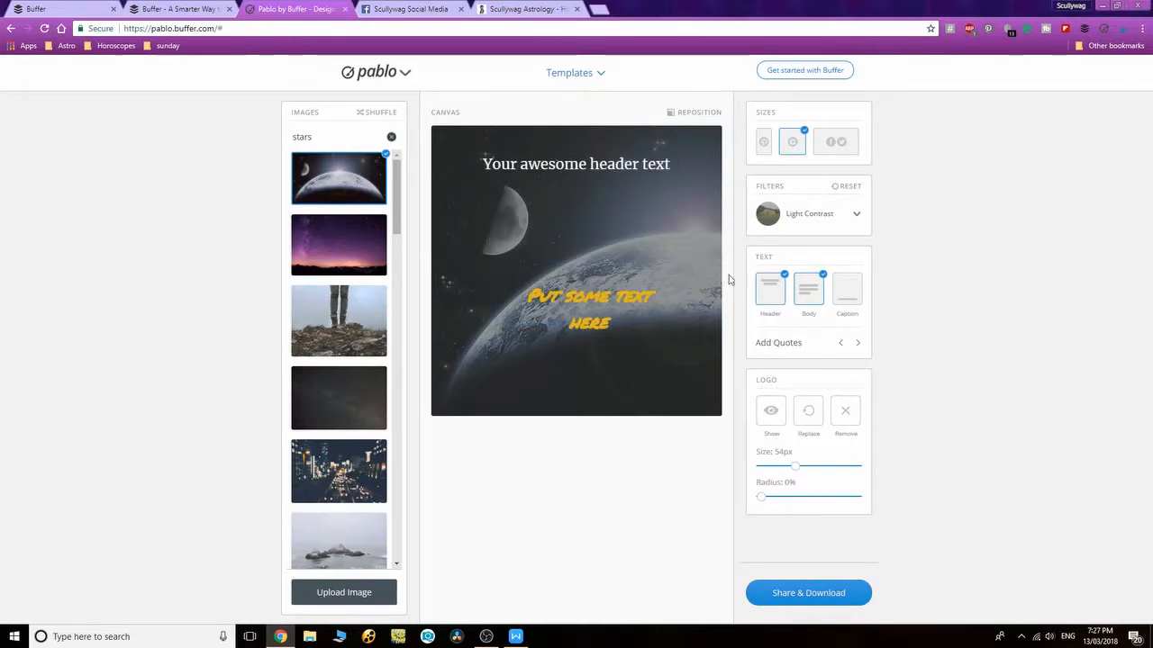
click(591, 163)
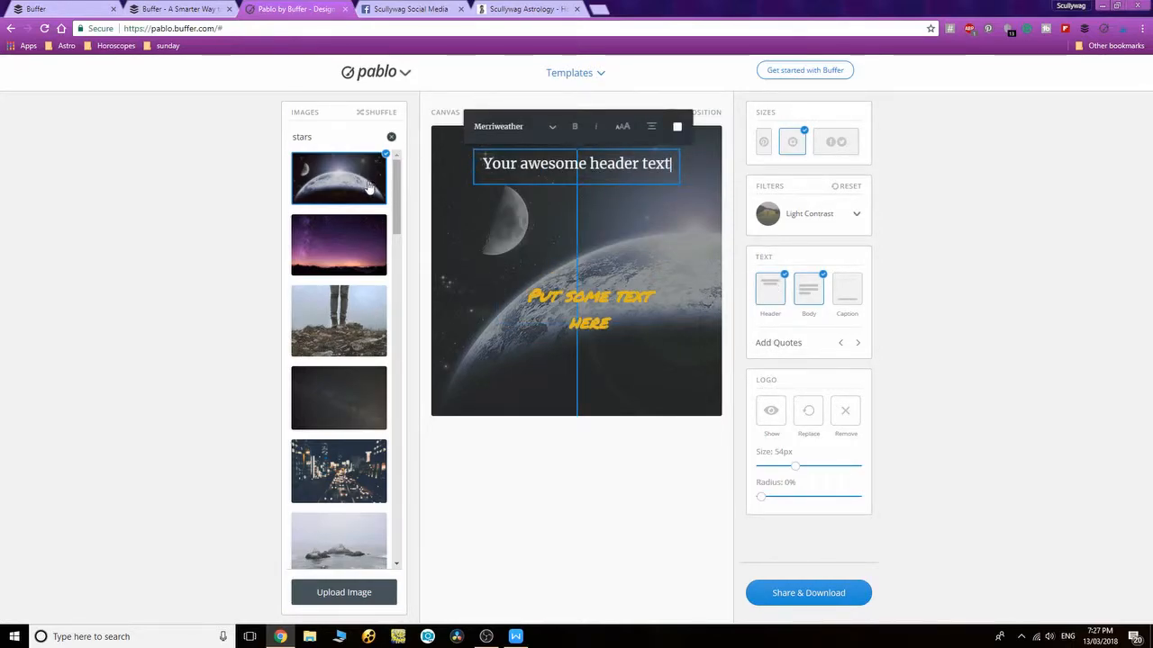
click(636, 191)
click(550, 127)
click(530, 207)
click(541, 127)
scroll(528, 234, down, 2)
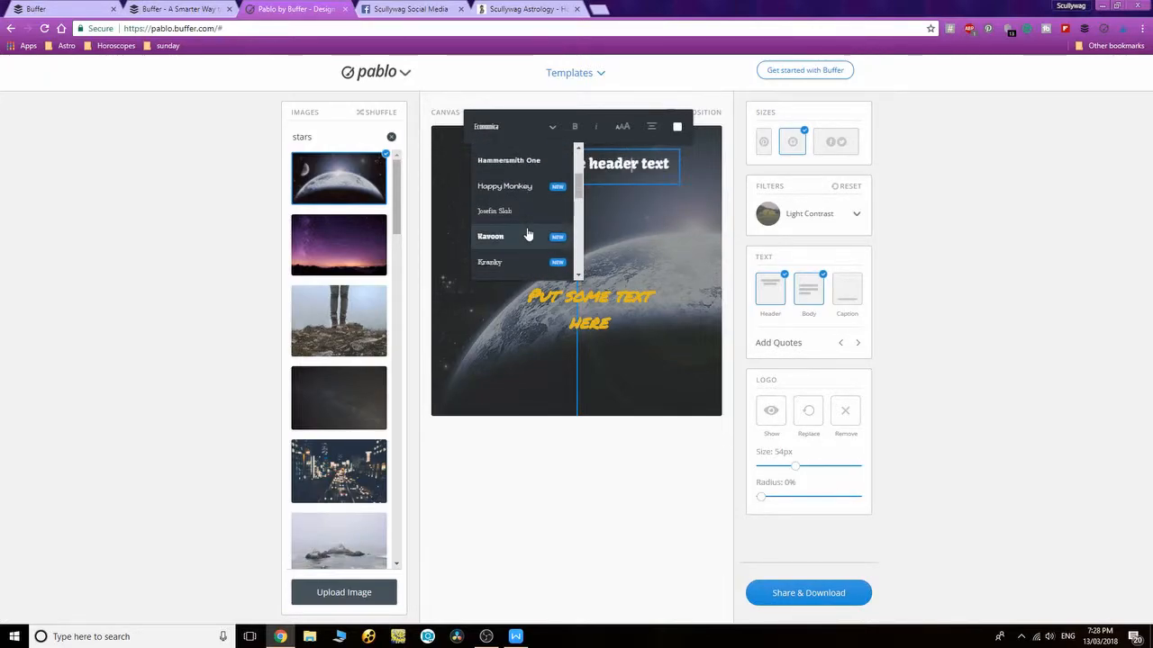
click(529, 235)
- Enlarge the header to the largest text size and arrange it at the image's upper edge, with the body text centred beneath it
click(622, 126)
click(622, 126)
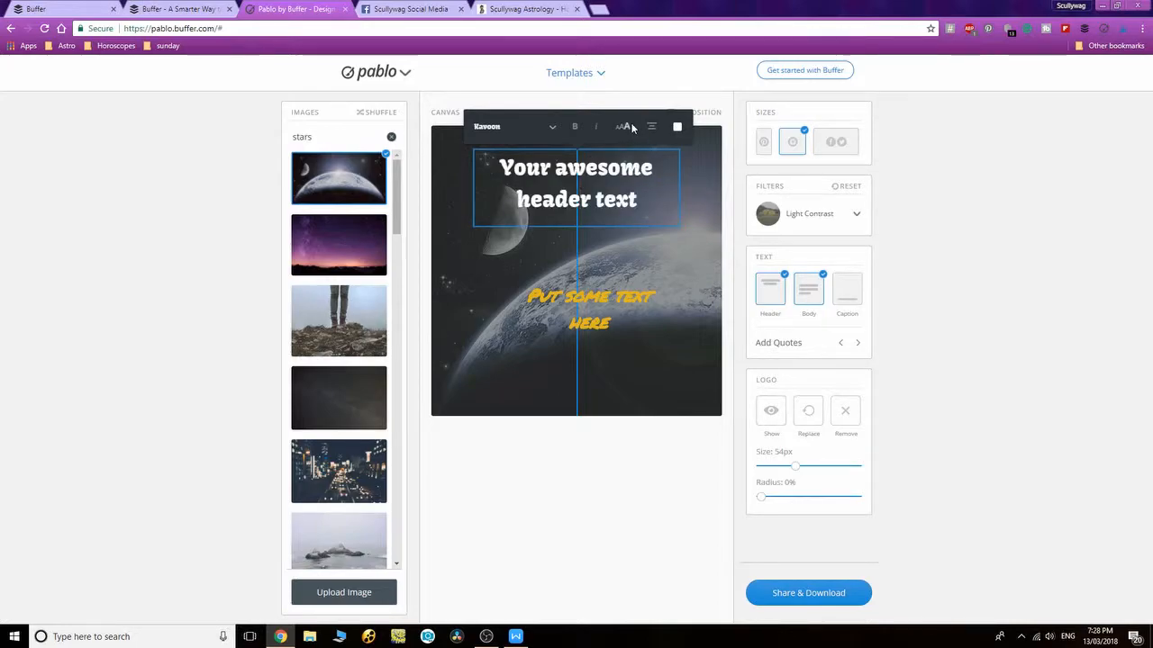
drag(623, 236, 604, 212)
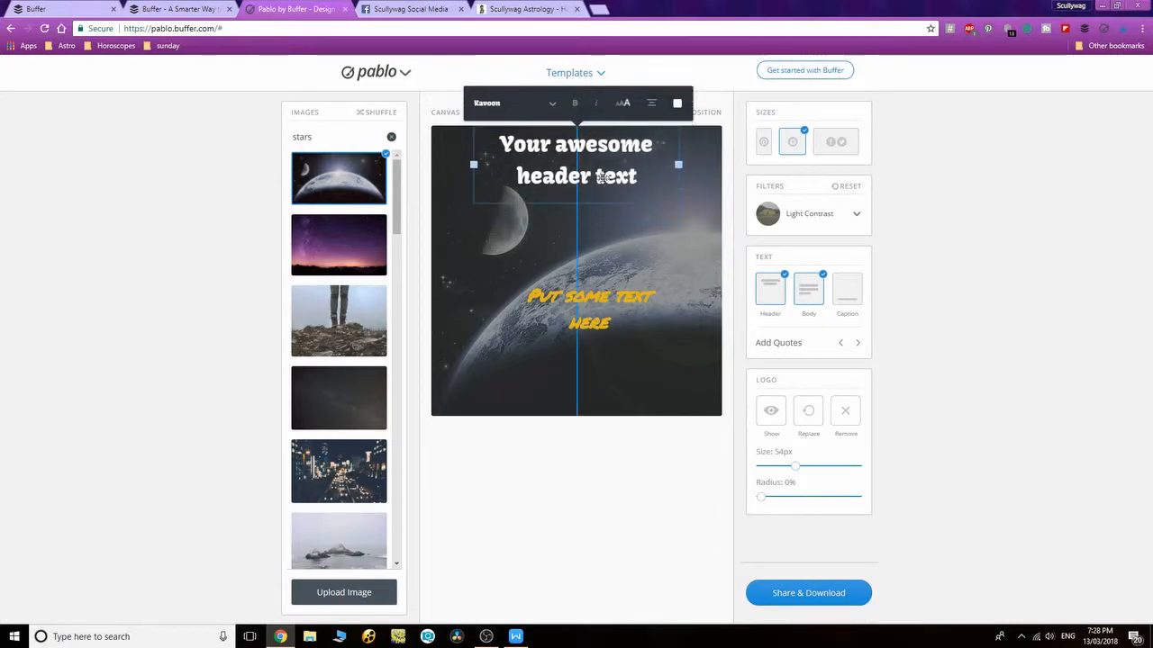
click(609, 301)
drag(608, 301, 594, 262)
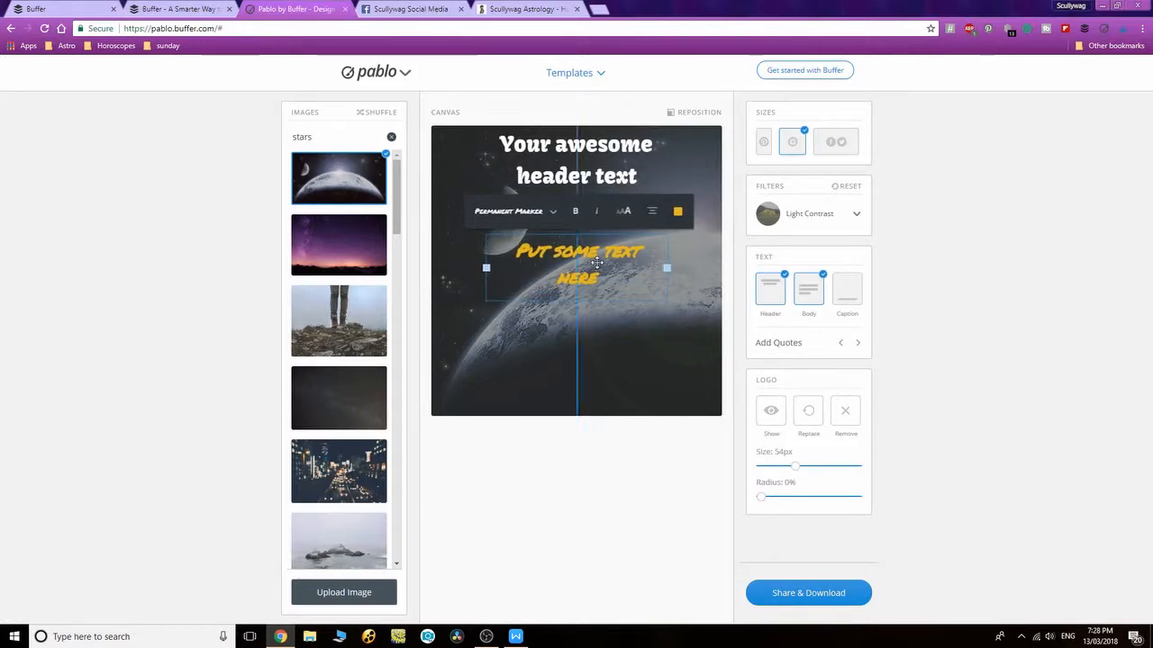
- Add a caption text to the image
click(849, 295)
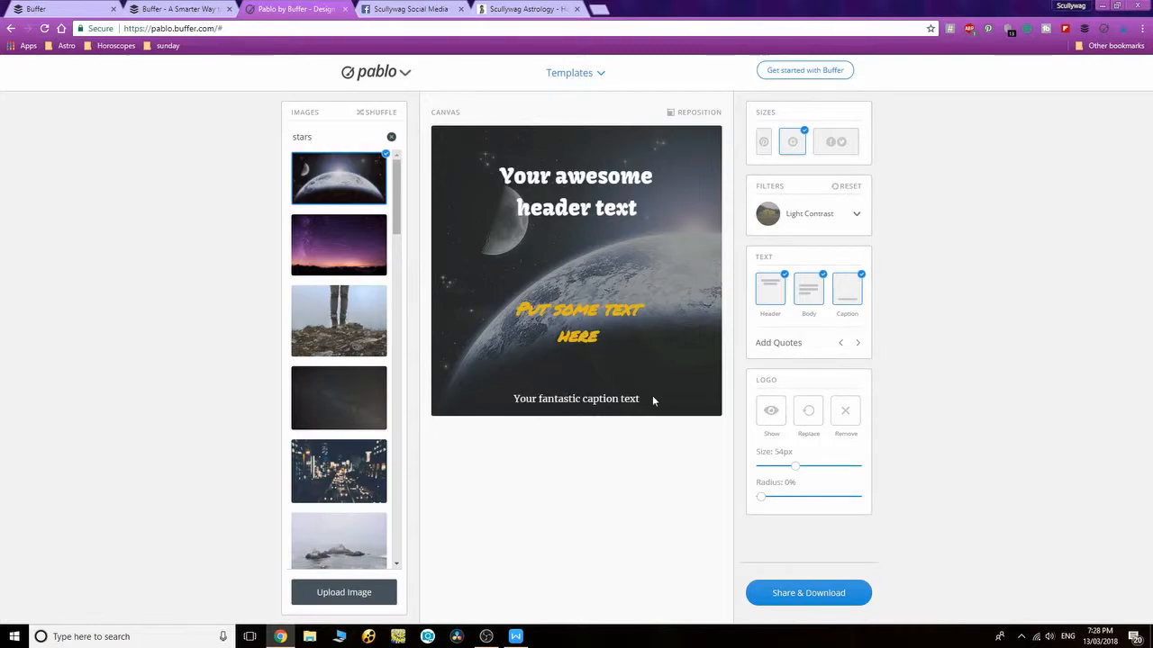
click(556, 407)
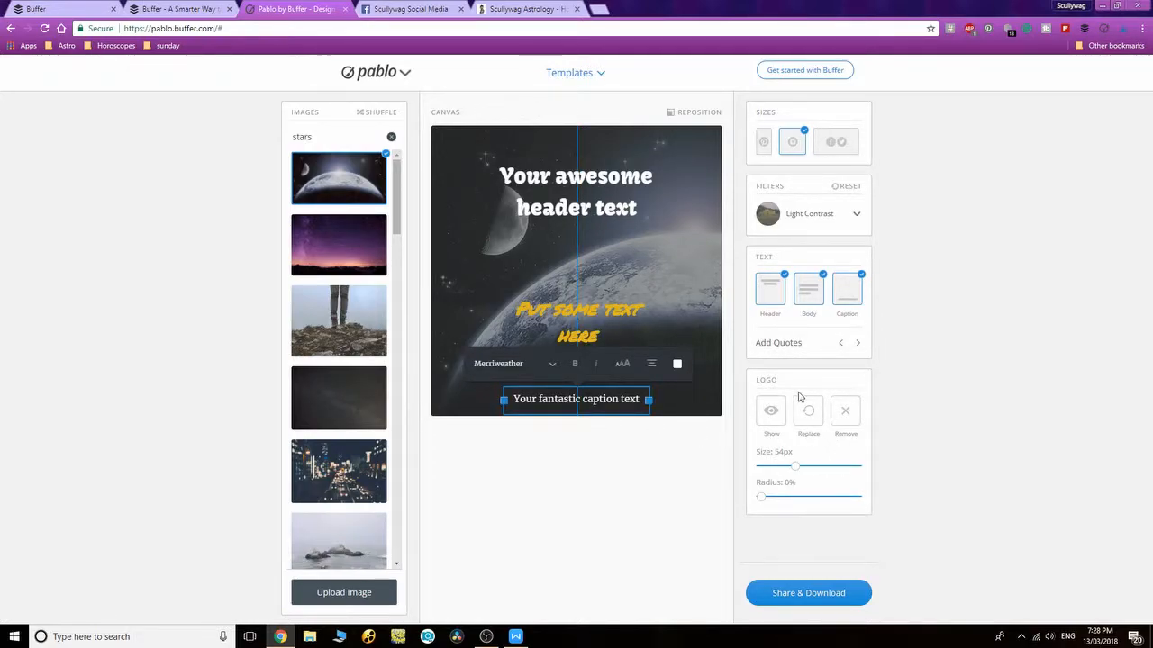
click(703, 405)
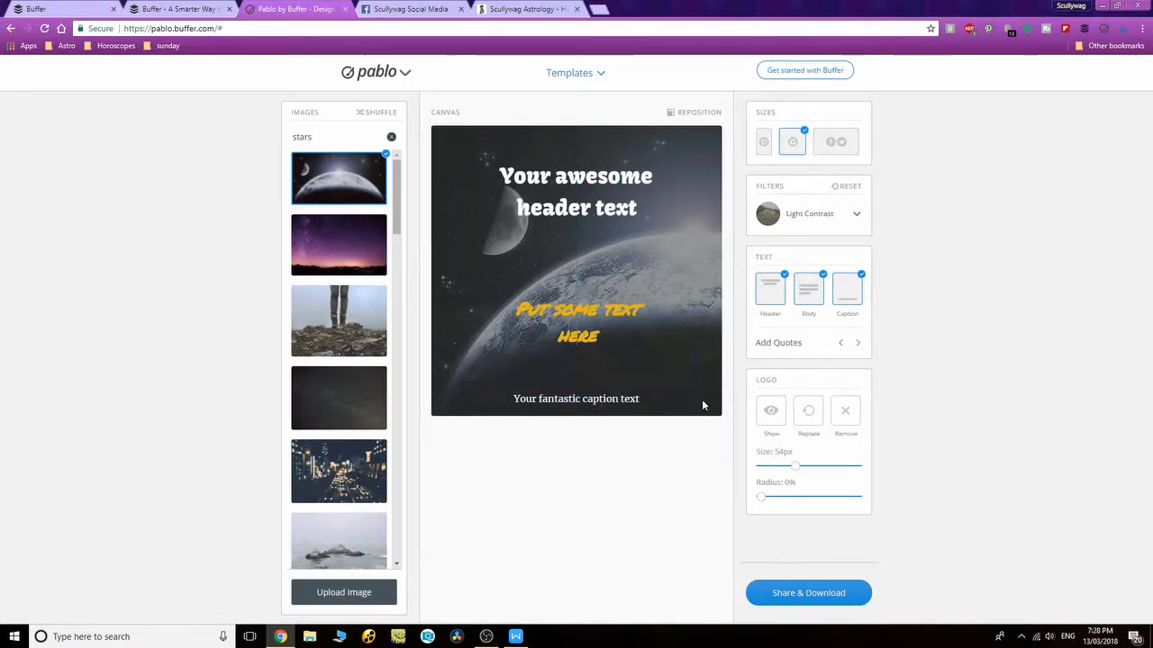
- Show the logo placeholder on the image and set its size to 62 px after trying 125 px
click(772, 414)
click(772, 414)
click(773, 415)
click(775, 413)
click(772, 416)
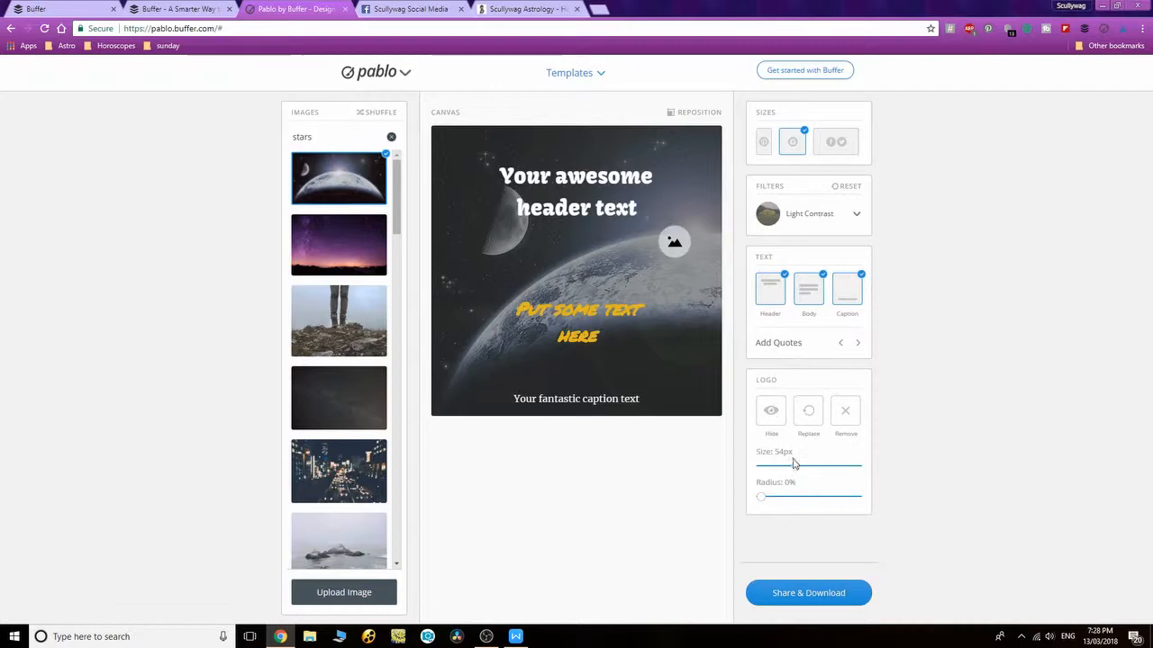
drag(794, 470, 849, 485)
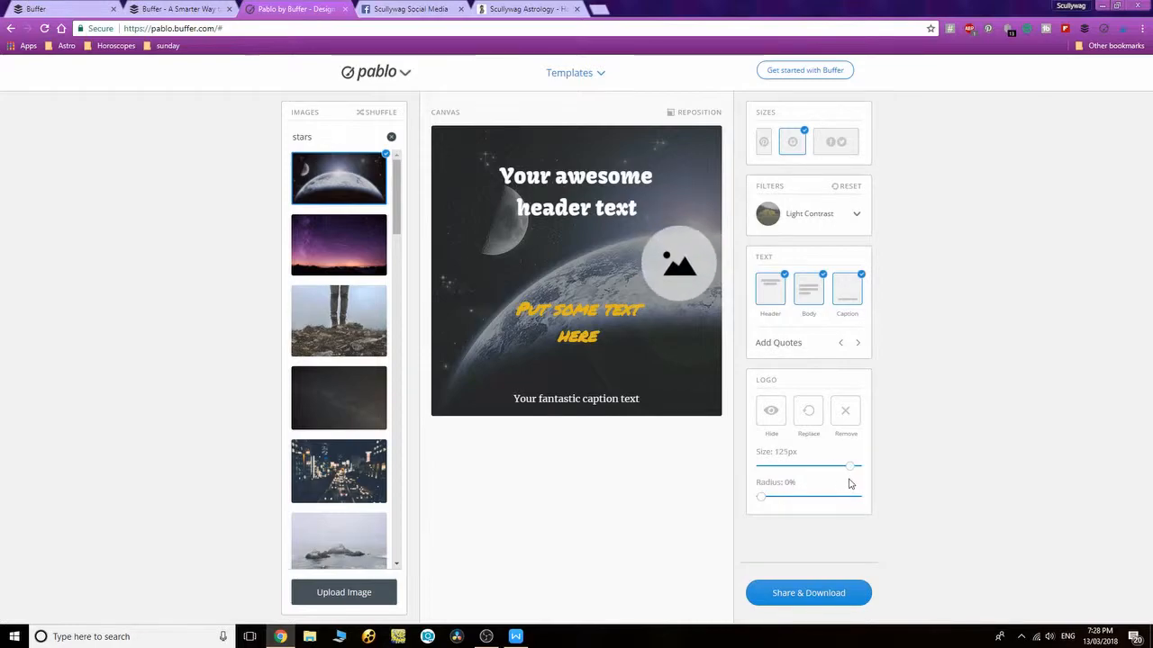
mouse_move(763, 500)
mouse_down()
mouse_move(832, 505)
mouse_move(758, 512)
mouse_up()
drag(841, 466, 804, 476)
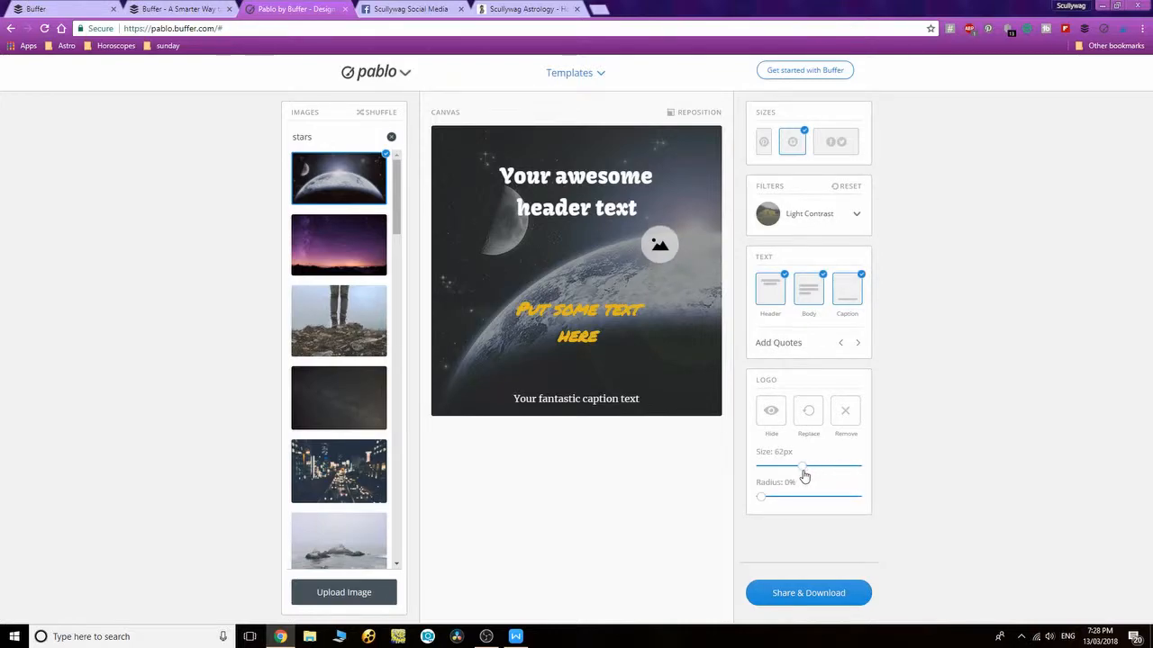
- Move the logo placeholder down beside the body text, and remove it from the image
drag(662, 246, 680, 336)
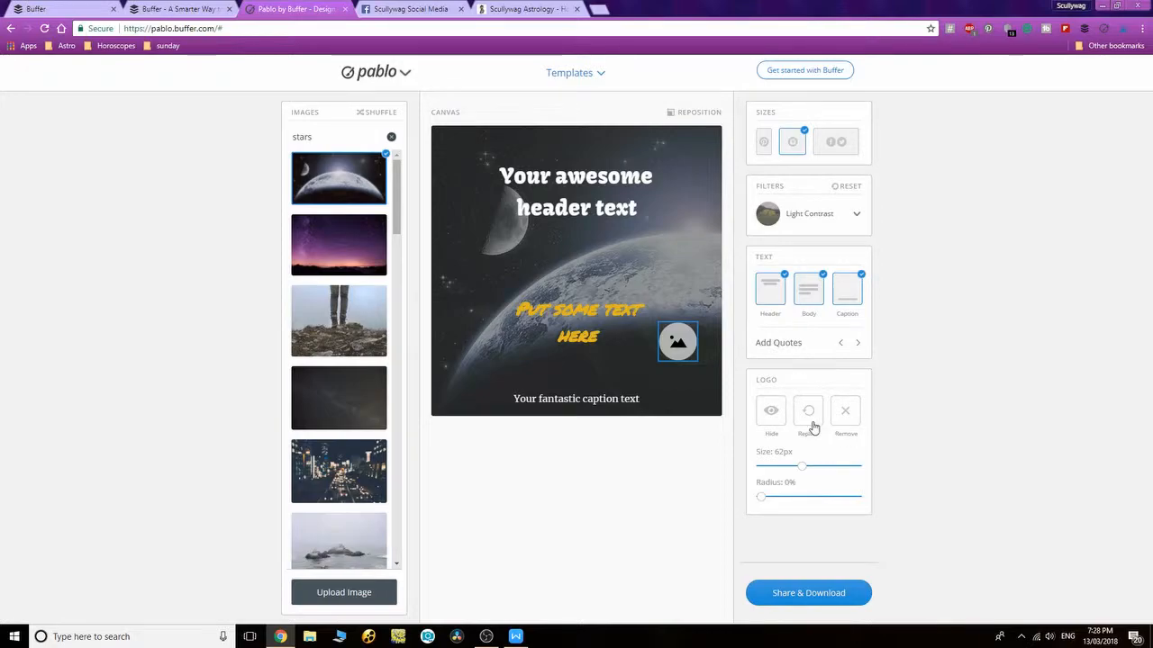
click(851, 417)
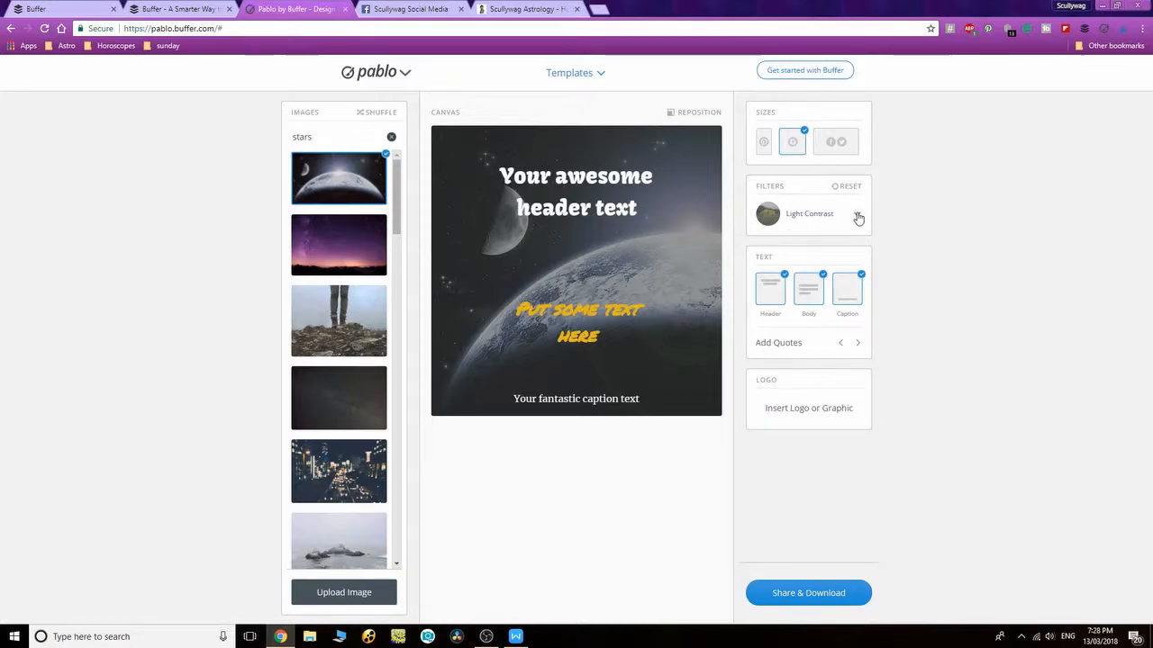
- Set the image filter to None and arrange the header at the image's upper edge with the body text centred beneath it
click(858, 214)
click(822, 246)
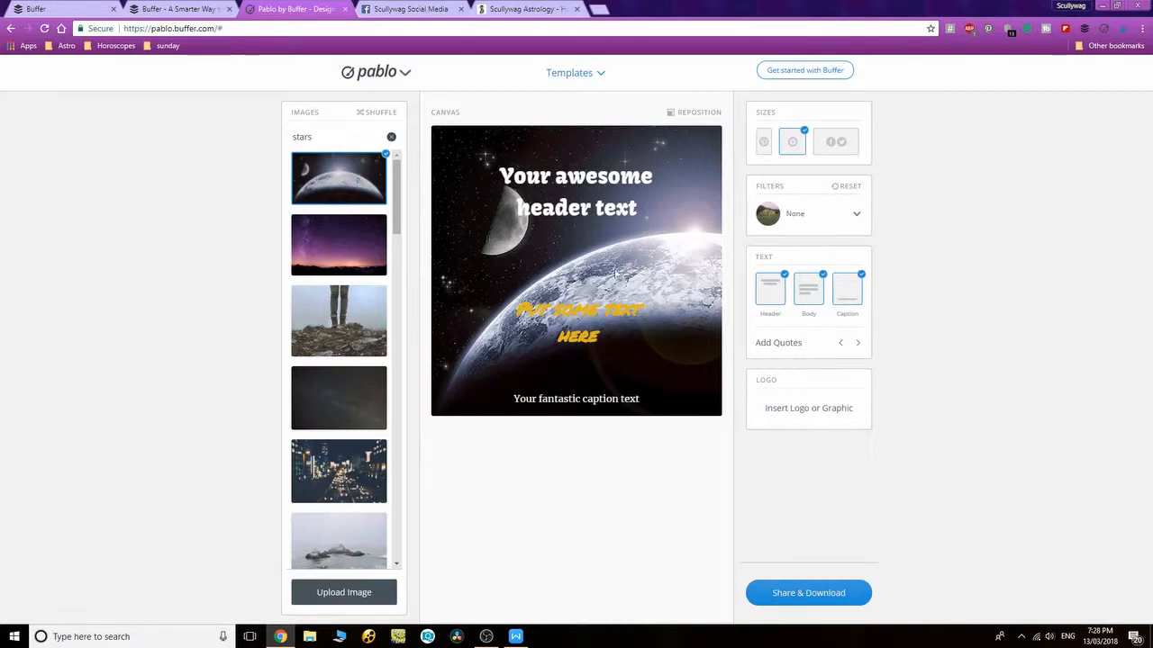
drag(583, 206, 583, 171)
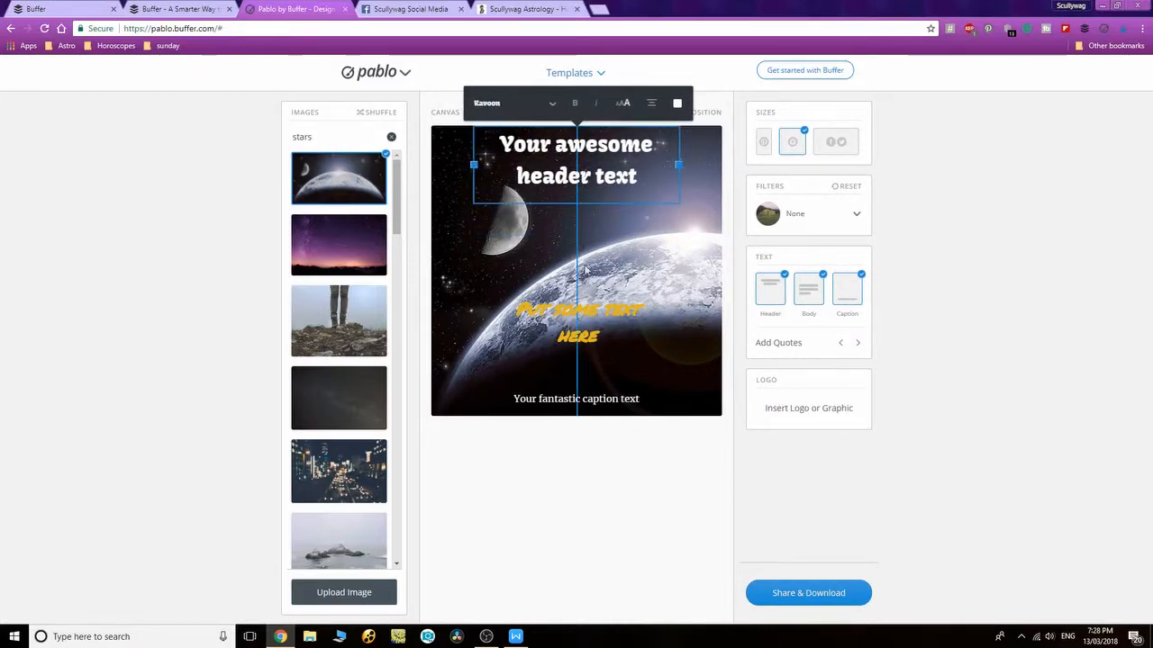
drag(585, 300, 585, 233)
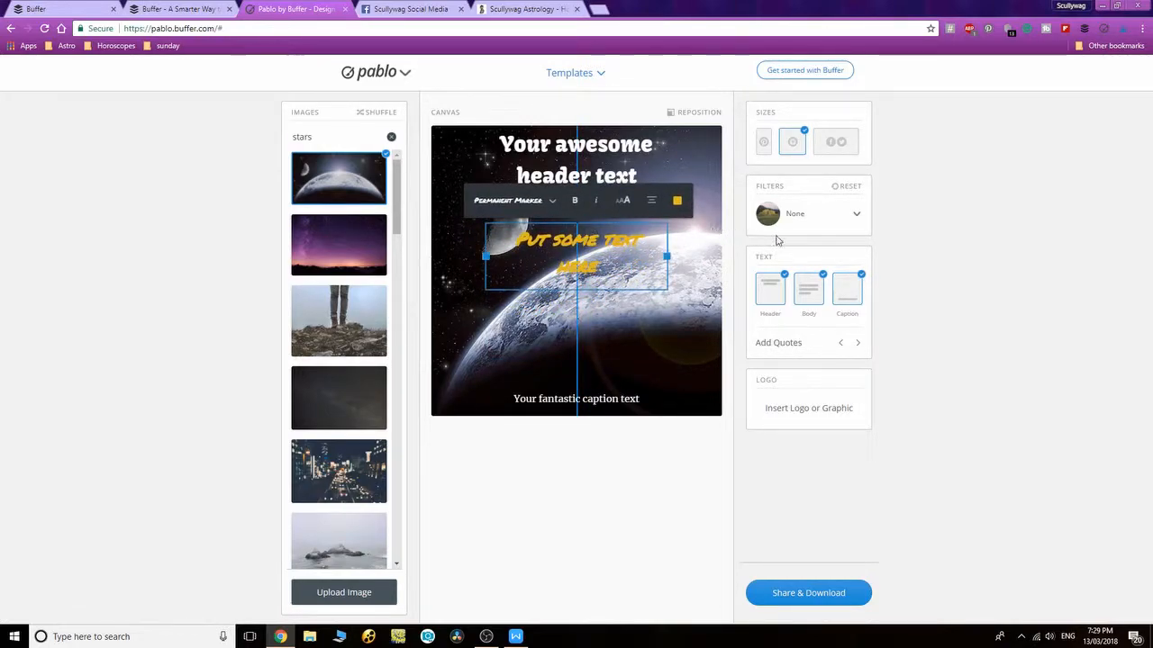
- Try the Light Contrast, Heavy Contrast, Light Blur and Grayscale filters on the image
click(855, 215)
click(823, 277)
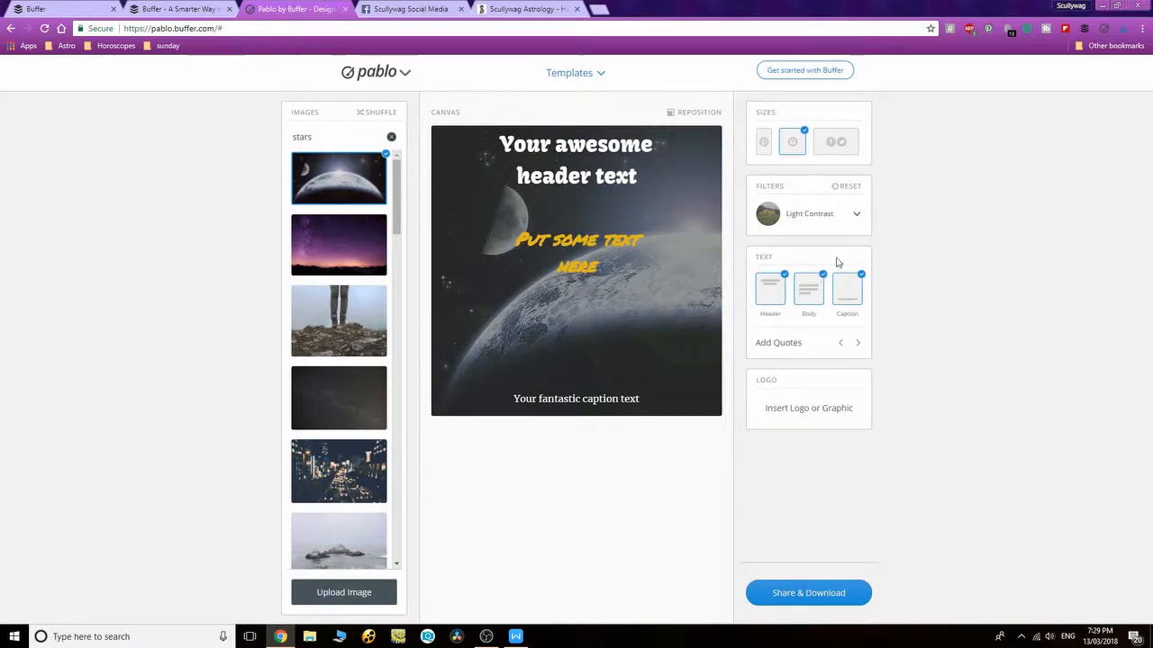
click(856, 216)
click(818, 314)
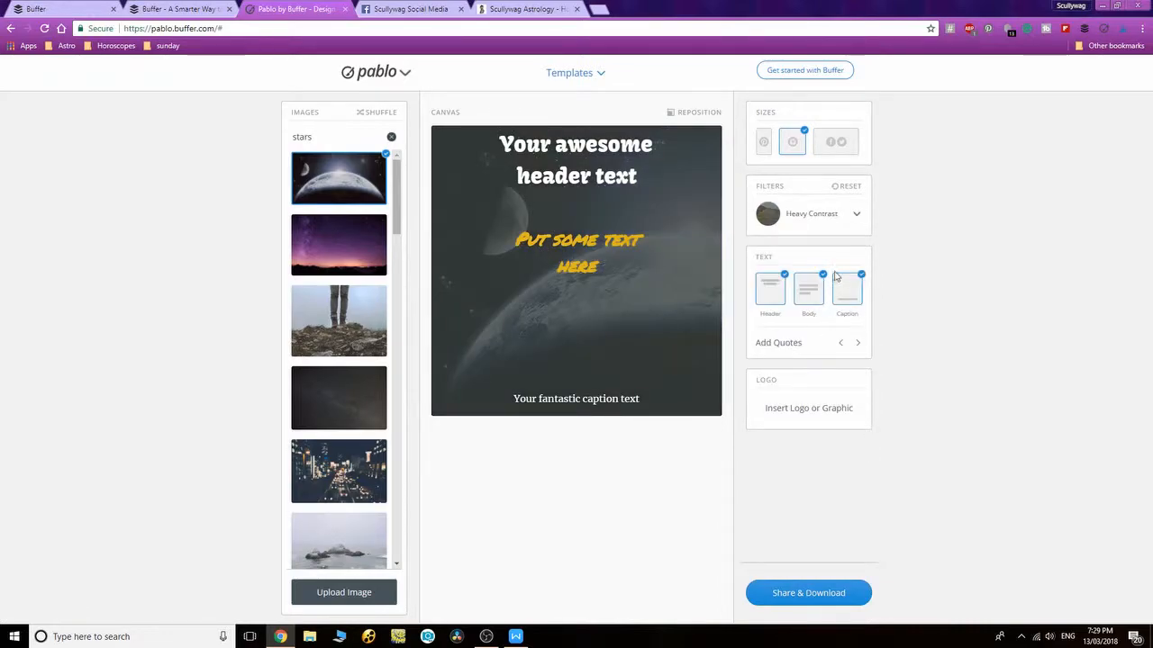
click(855, 217)
scroll(811, 290, down, 1)
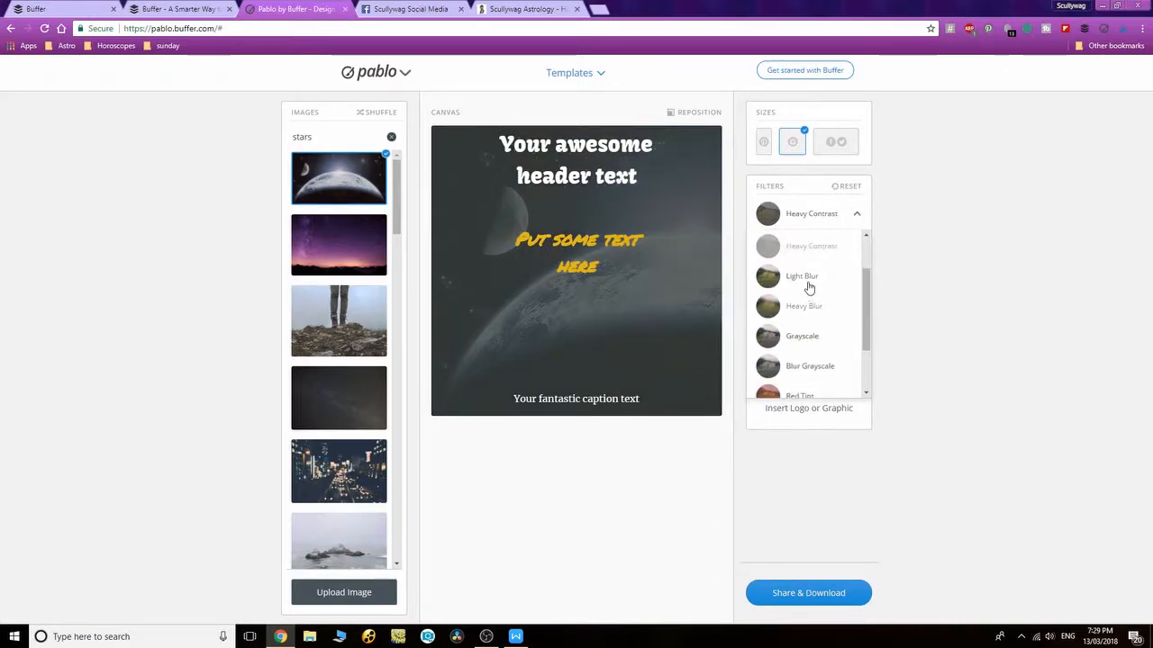
click(809, 286)
click(856, 216)
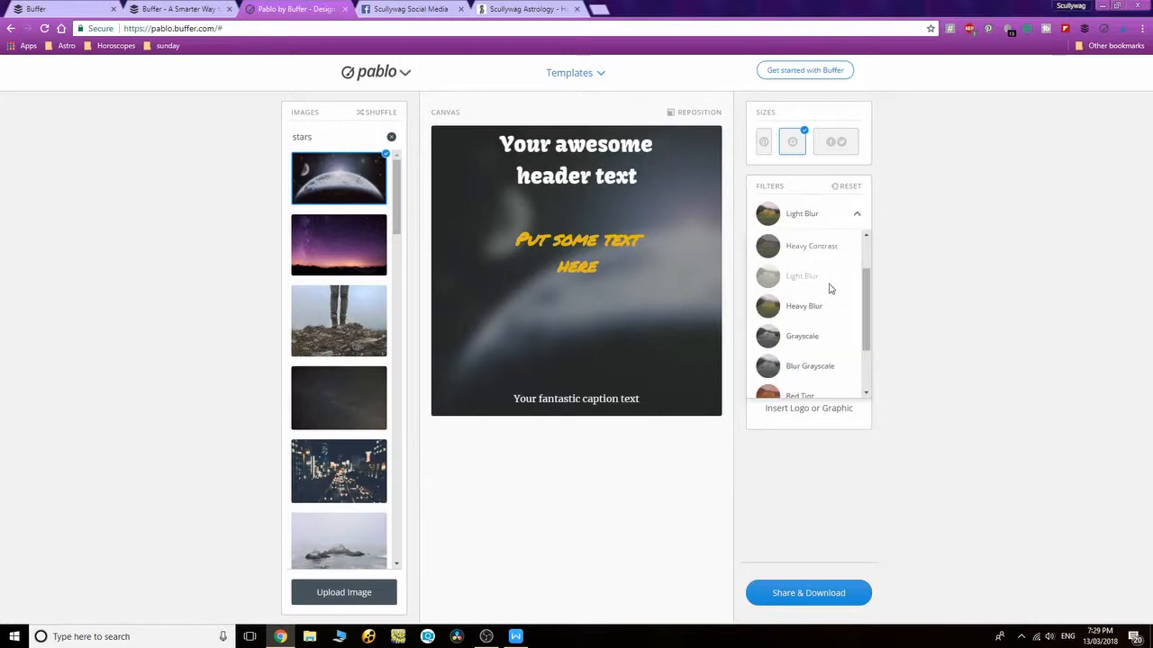
click(809, 339)
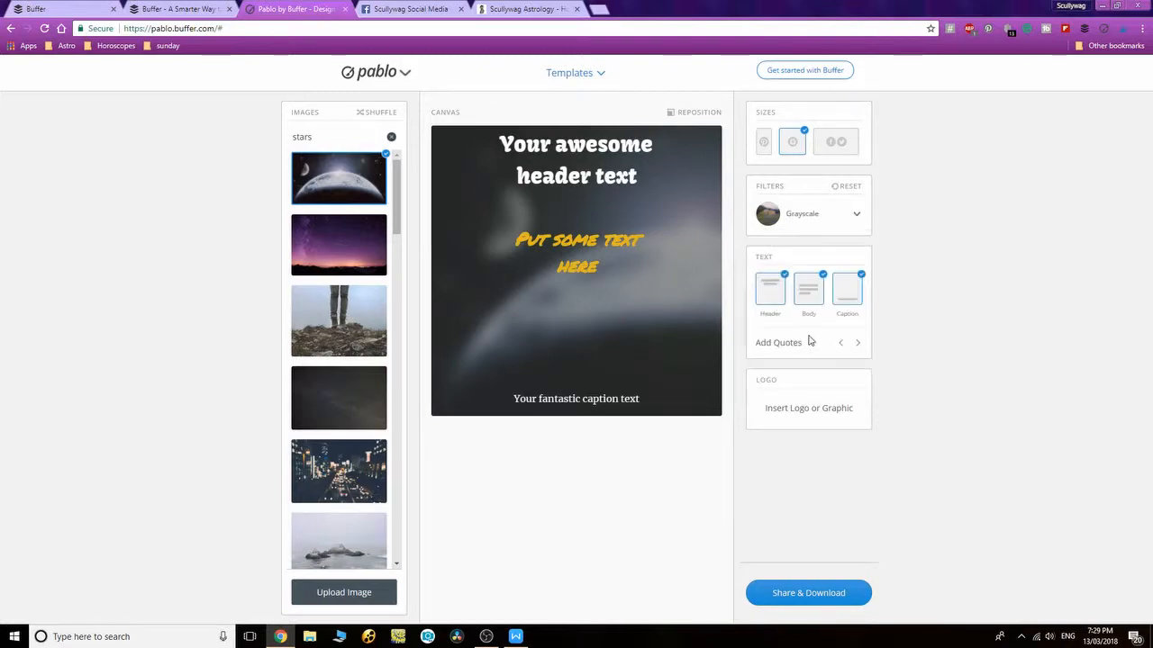
- Apply the Blue Tint filter to the image after trying Red Tint and Green Tint
click(856, 216)
scroll(810, 307, down, 2)
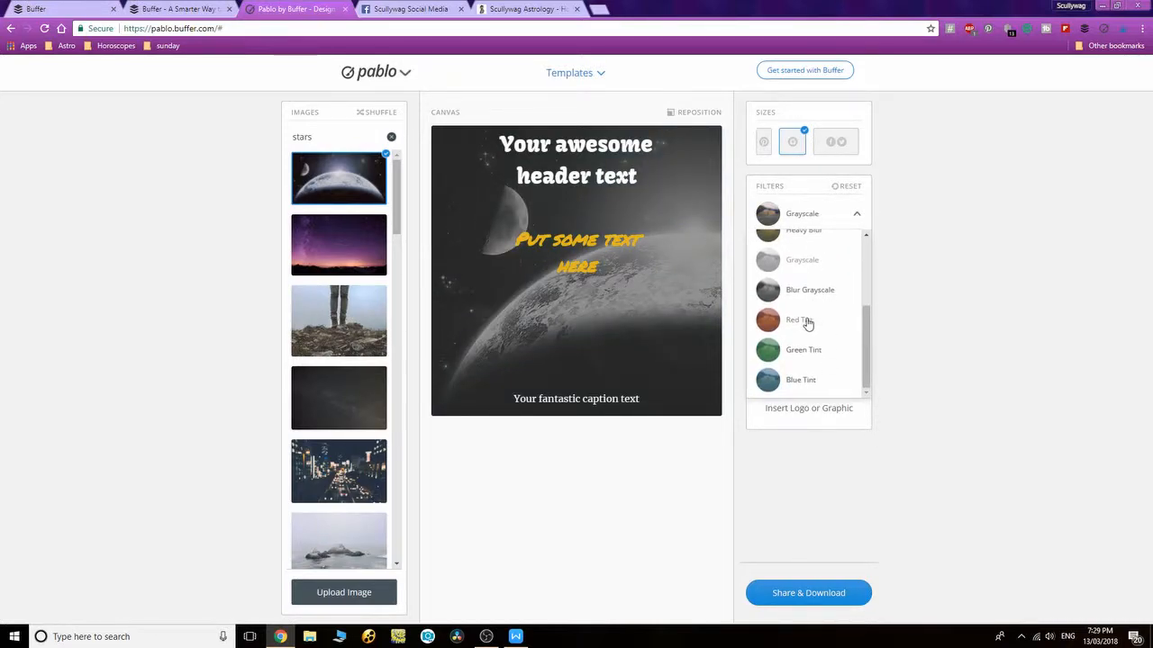
click(808, 323)
click(856, 216)
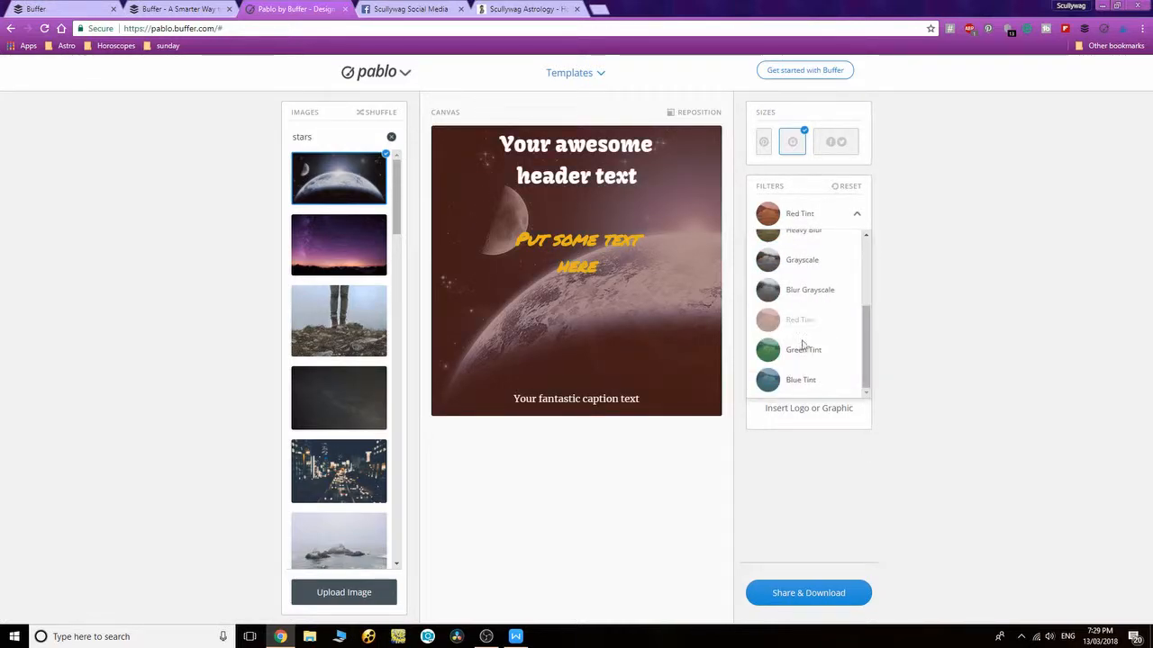
click(801, 351)
click(857, 216)
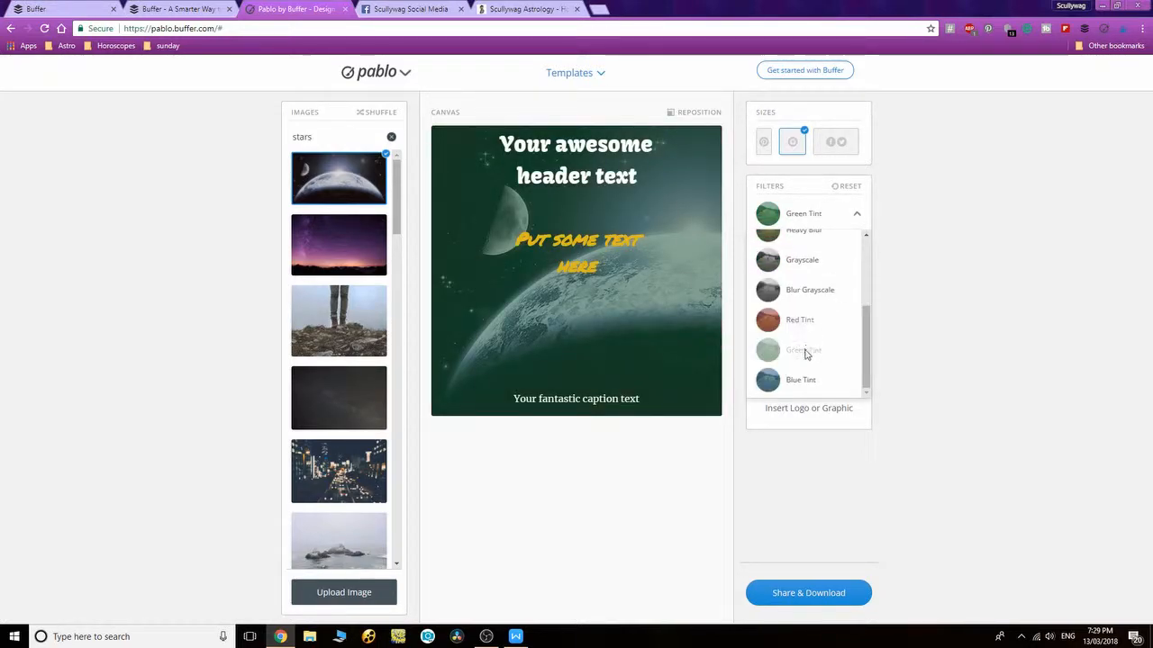
click(799, 382)
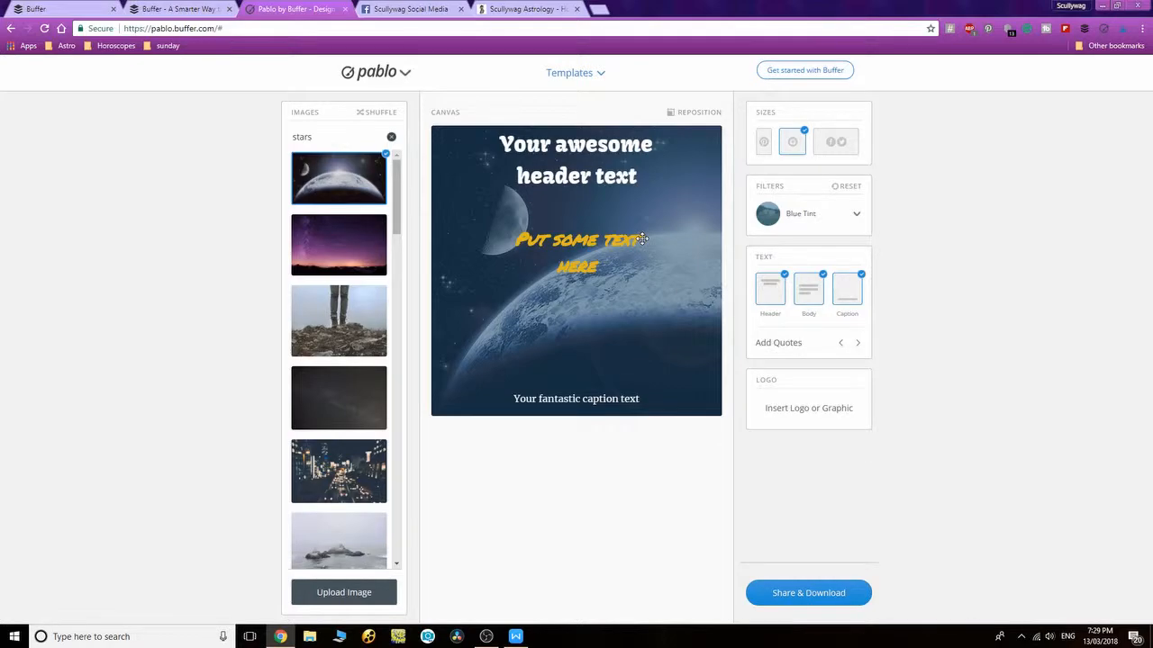
- On the Scullywag Astrology site, open the Weekly Horoscope for 12 to 18 March 2018, view the images offered for its Tumblr share, and close the share window
click(531, 9)
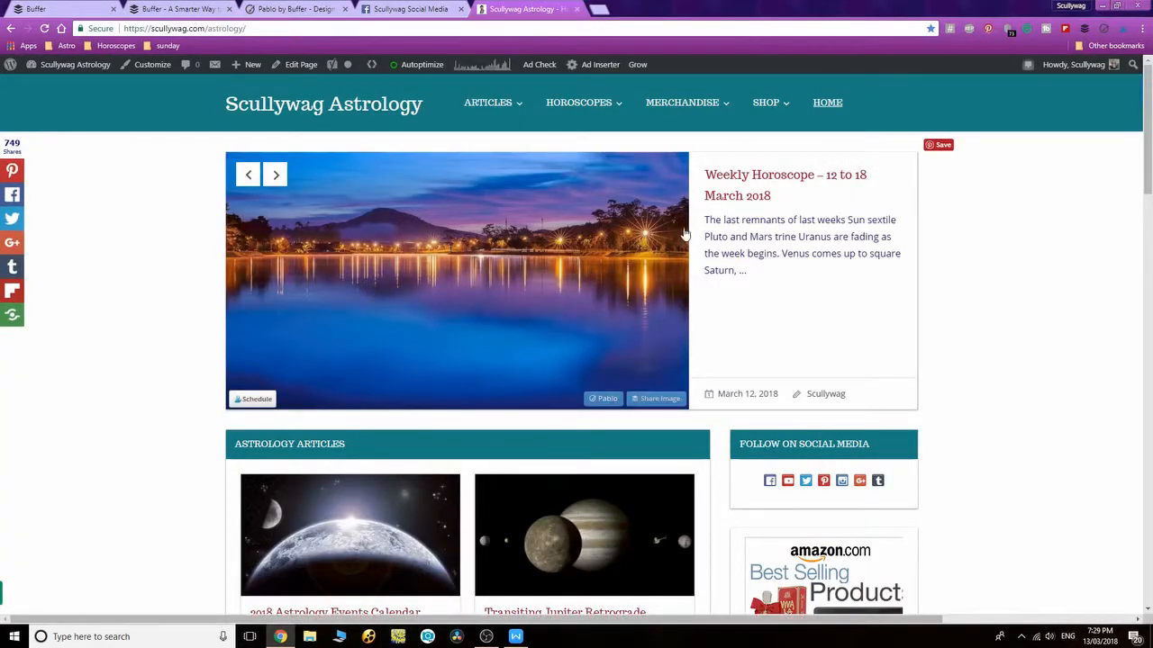
click(799, 178)
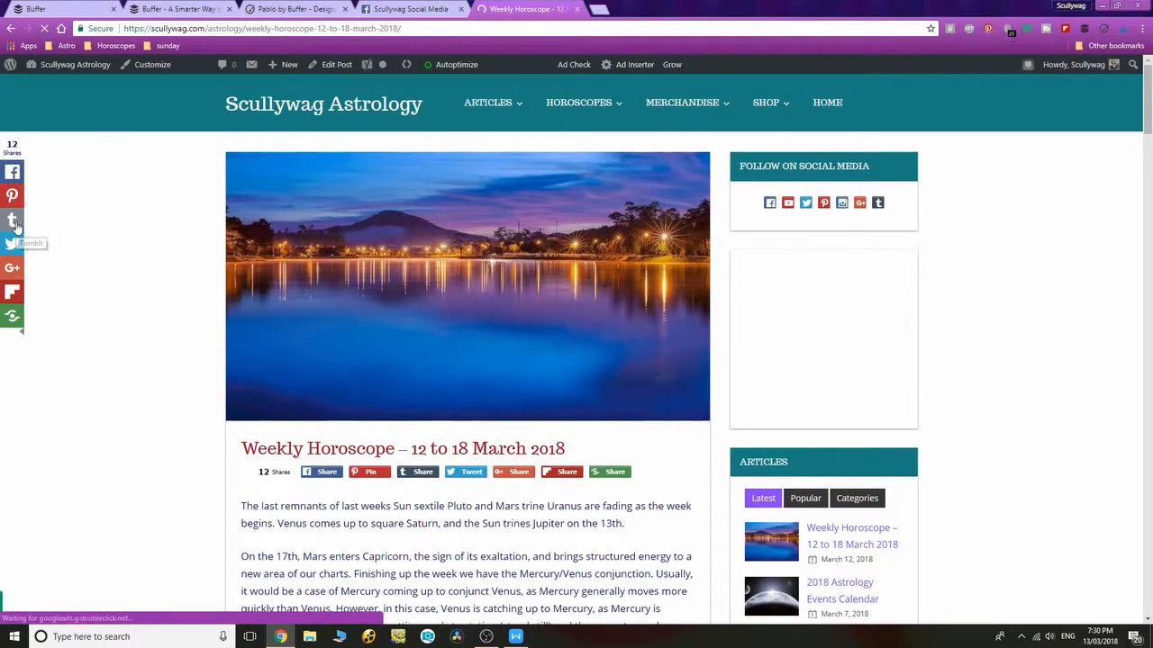
click(13, 222)
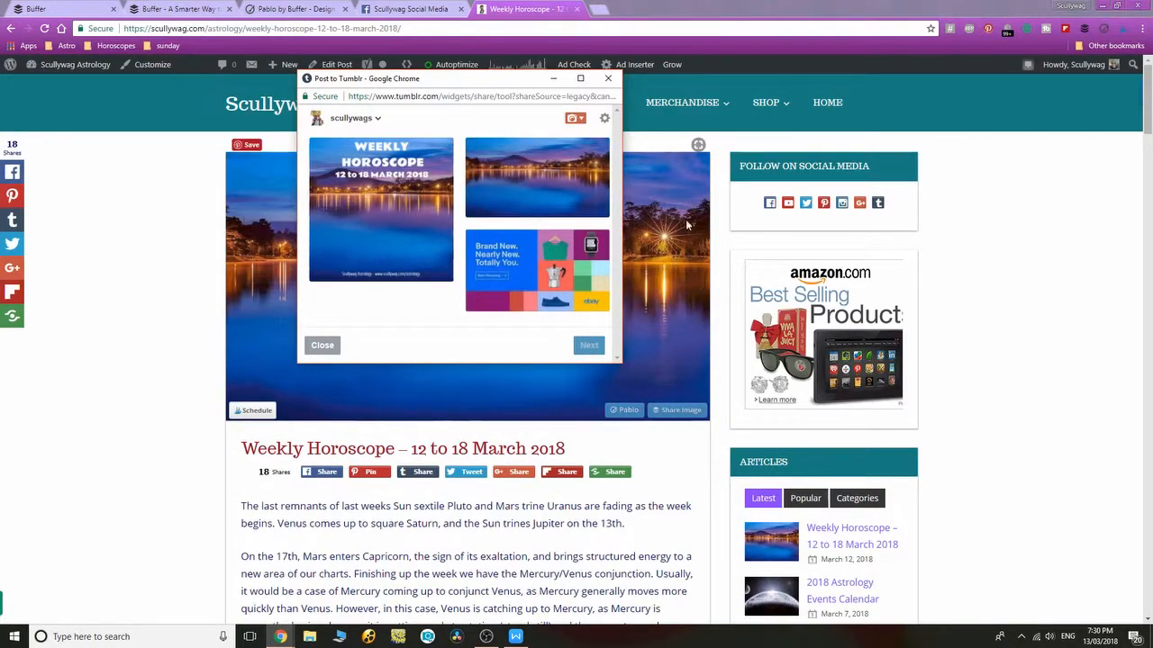
click(608, 78)
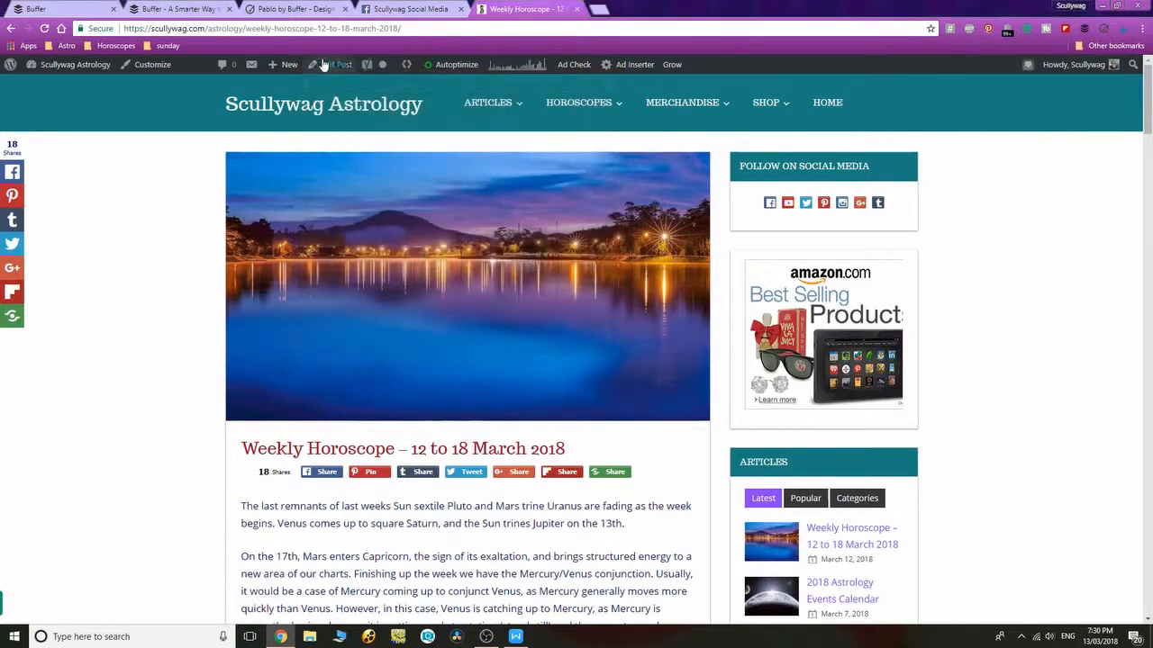
- Return to Pablo, move the body text up towards the header, and switch the image to the wide Facebook and Twitter size
click(292, 9)
drag(559, 421, 564, 548)
drag(583, 258, 583, 228)
click(836, 142)
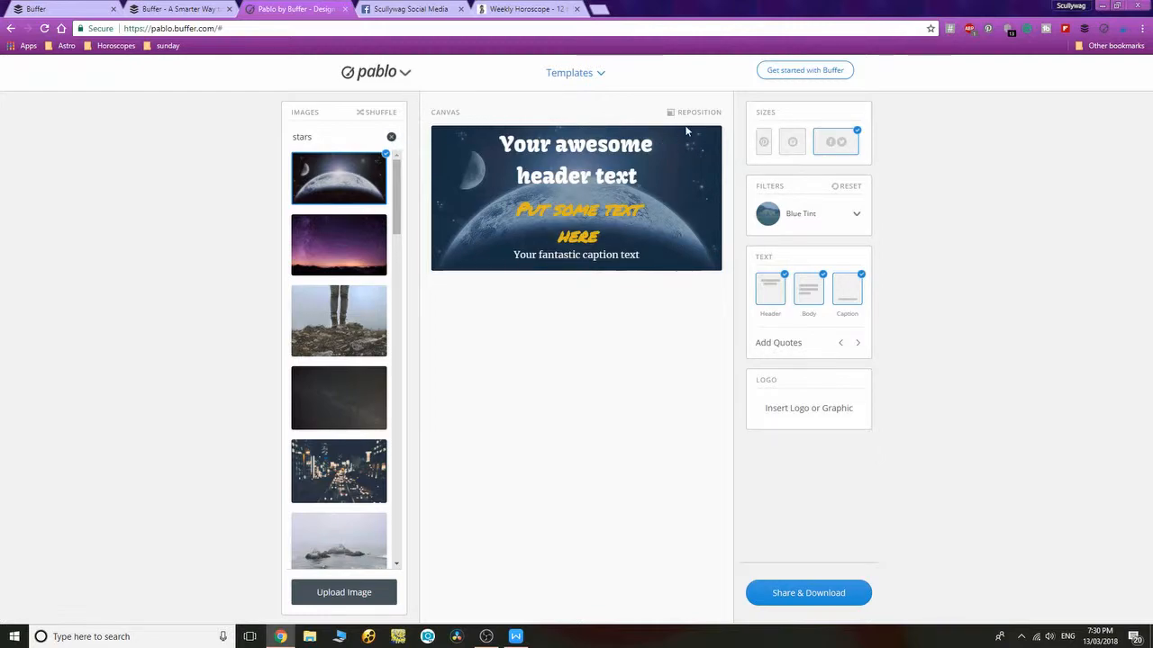
- Reduce the text size of the header and the body text so that each fits on one line
click(598, 159)
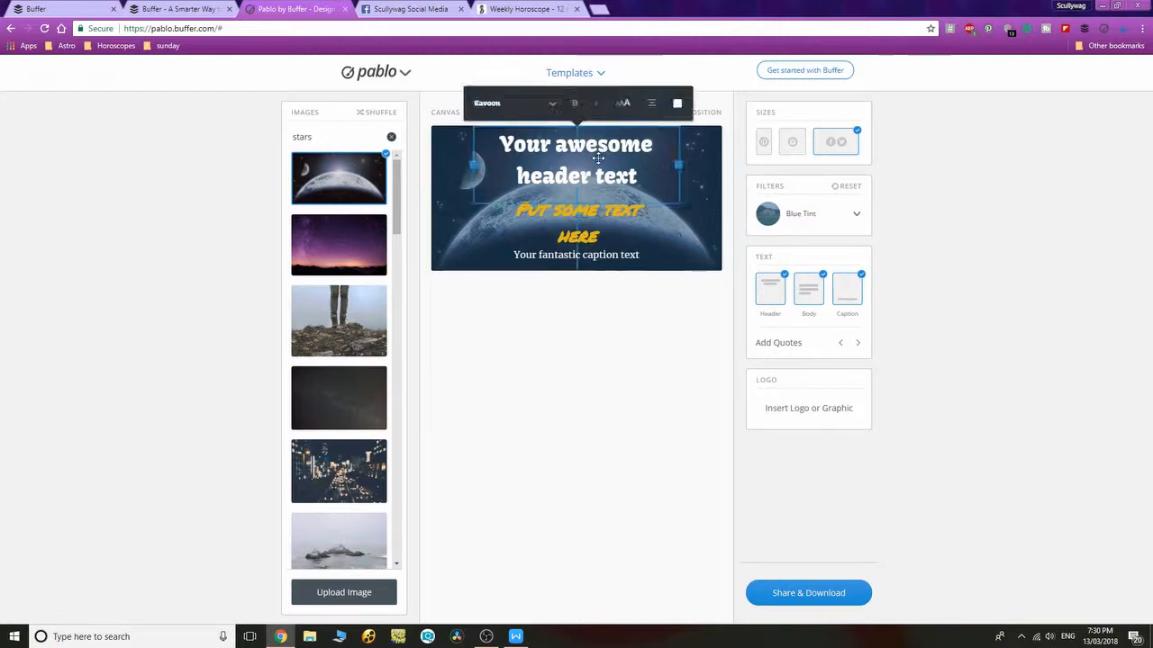
click(625, 105)
click(597, 207)
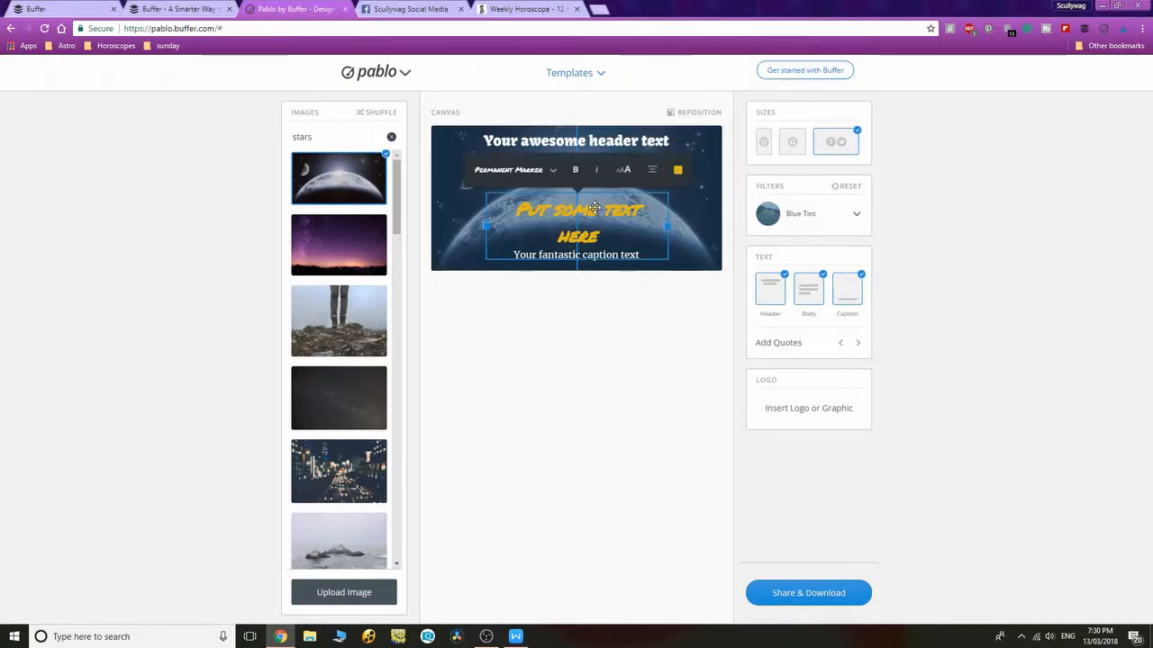
click(622, 171)
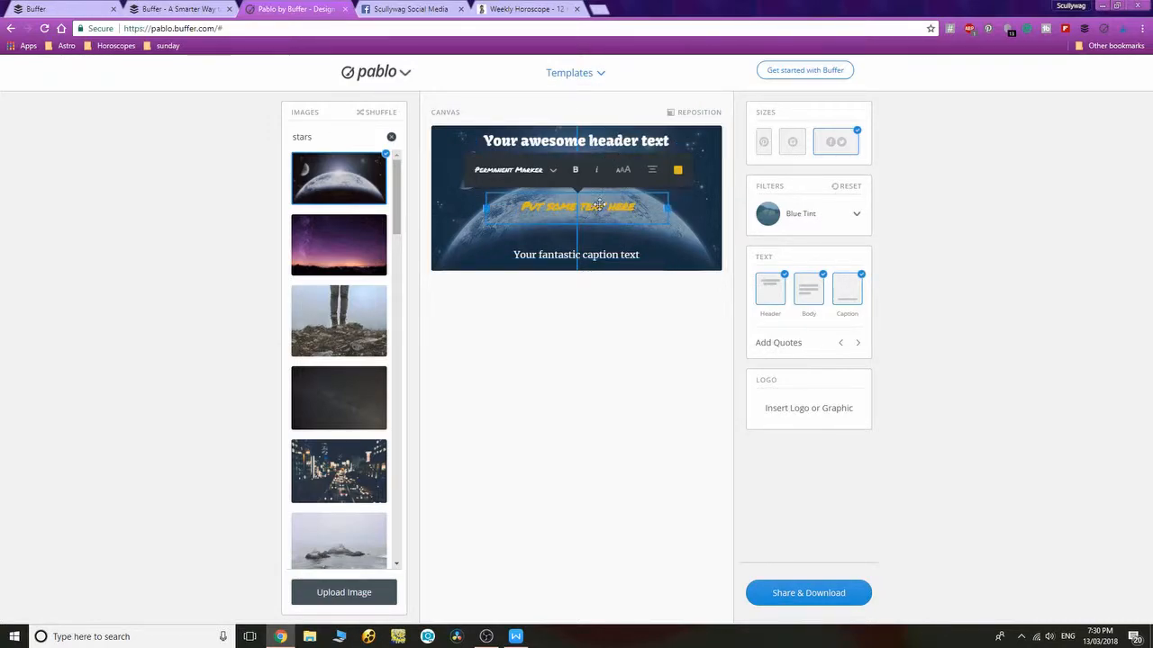
- Set the caption to the condensed font listed between Codystar and Fredoka One, and move the body text slightly upward
click(585, 255)
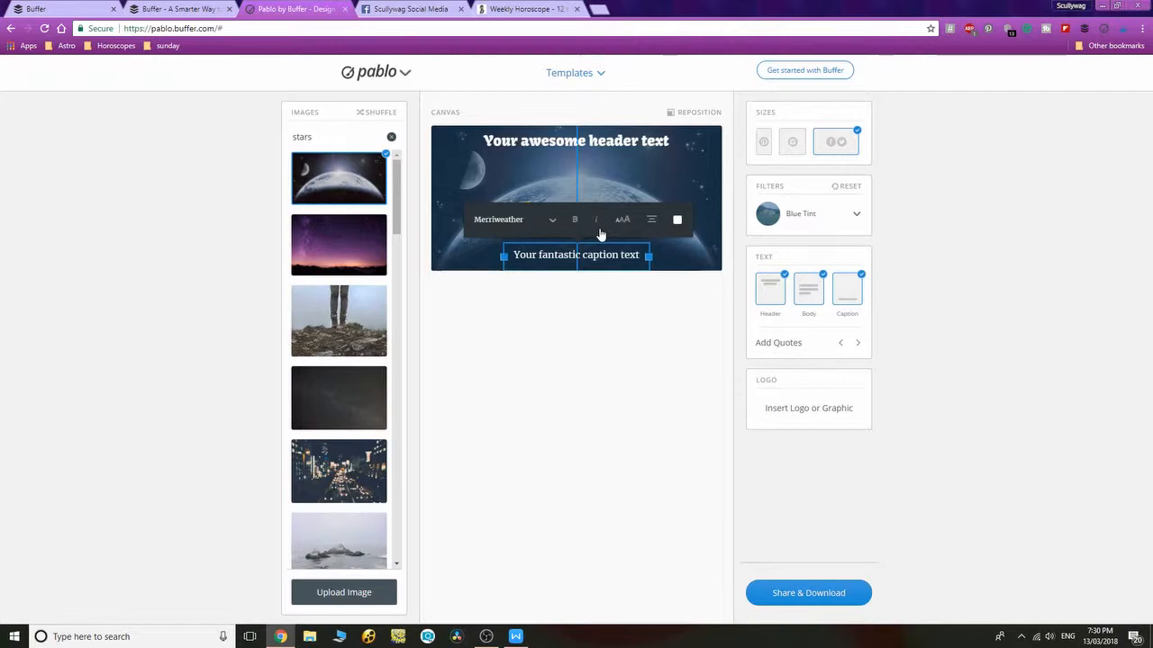
click(544, 220)
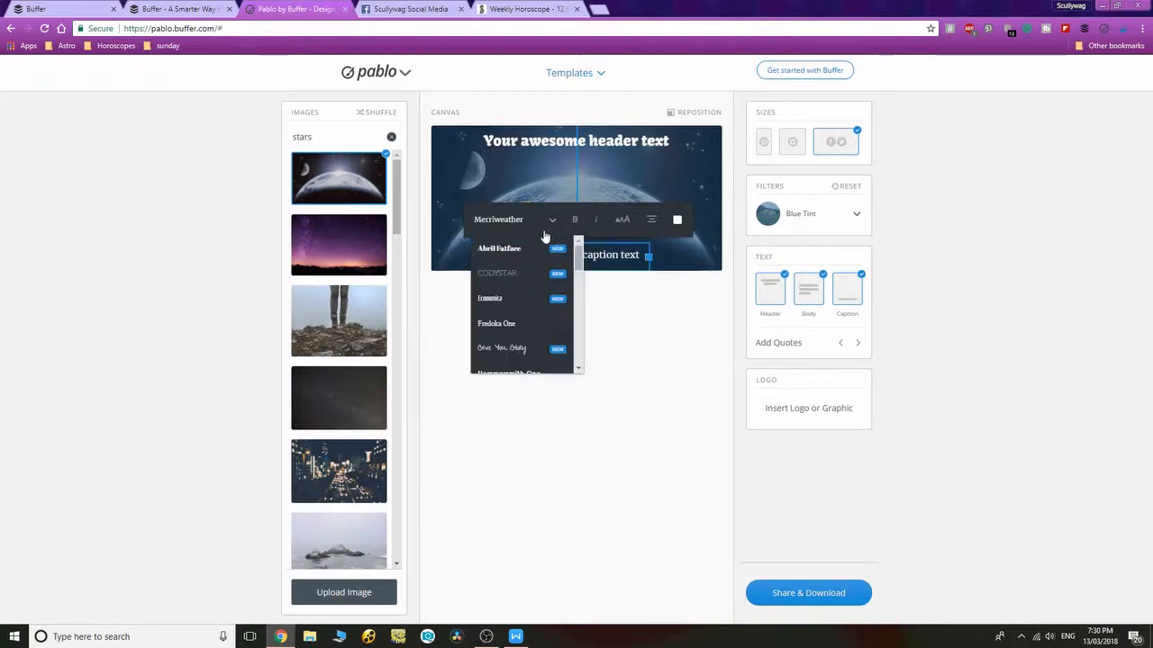
click(530, 301)
click(688, 261)
mouse_move(619, 217)
mouse_down()
mouse_move(608, 190)
mouse_move(616, 203)
mouse_up()
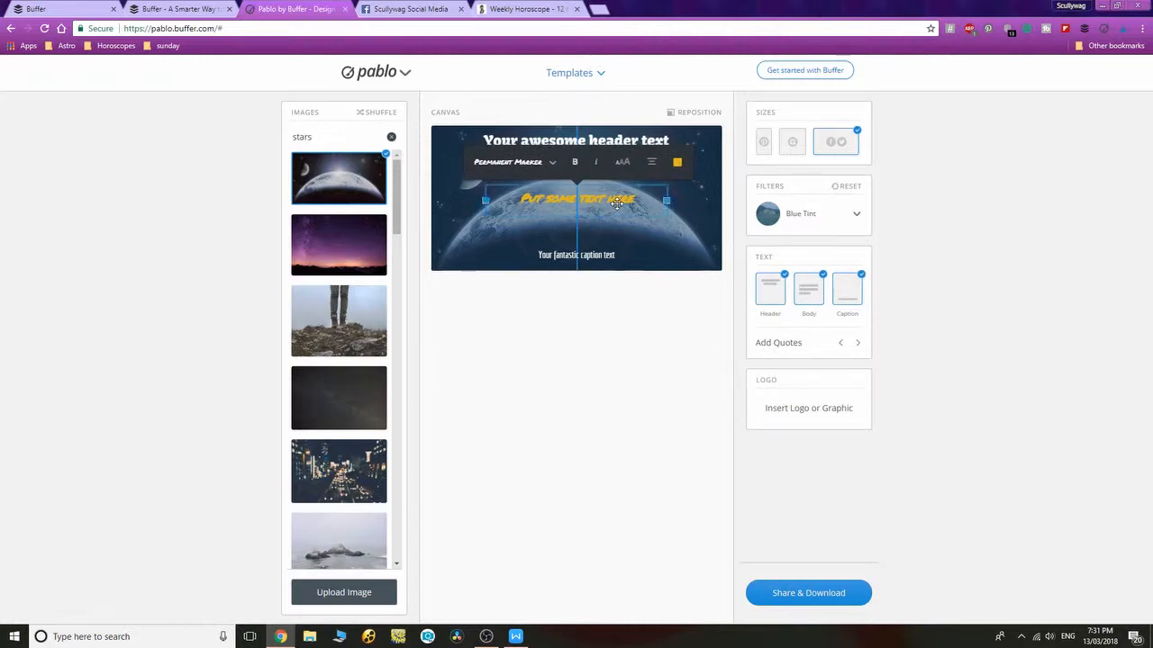
click(605, 355)
- Download the finished image and open the post composer for sending it to Twitter
click(819, 601)
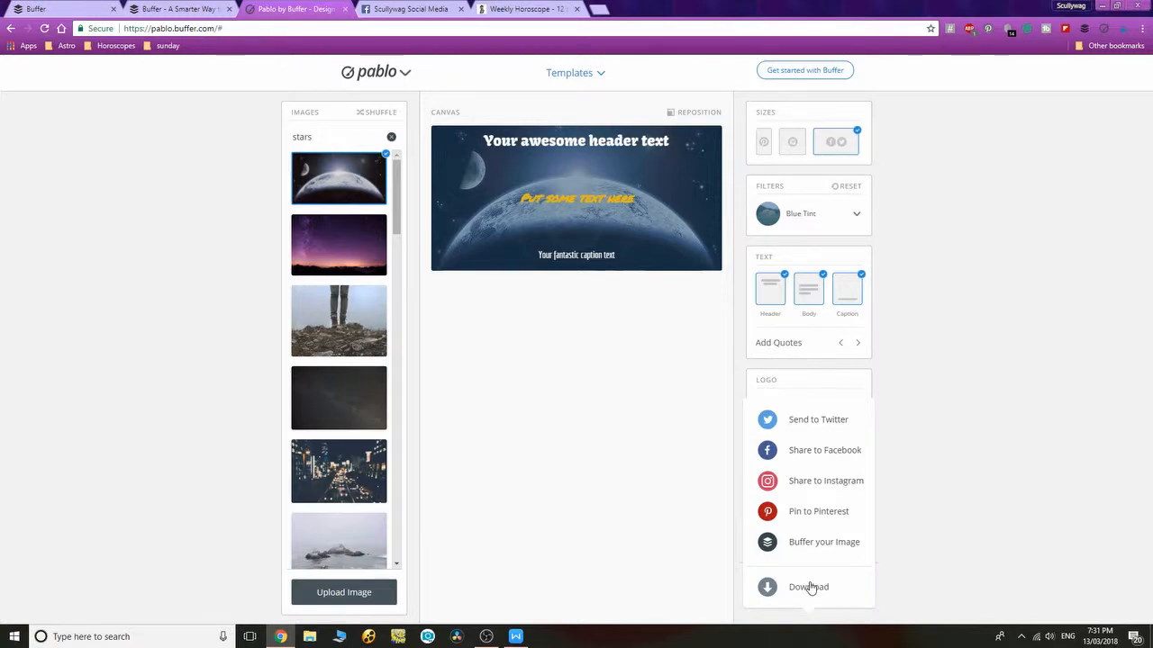
click(810, 588)
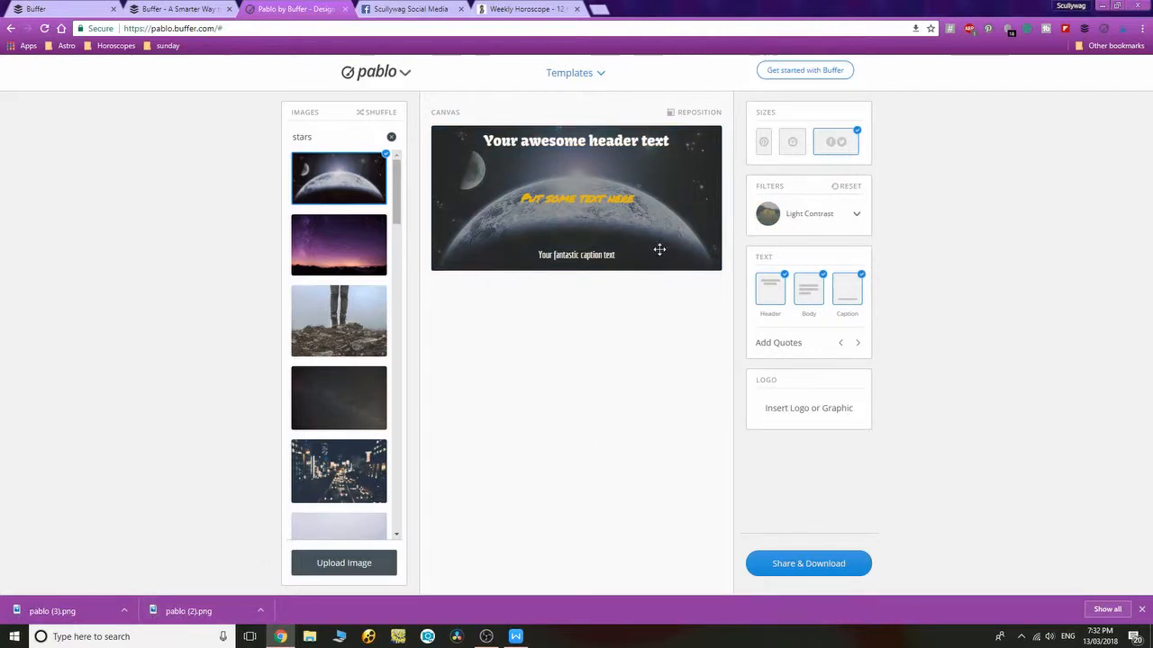
click(798, 567)
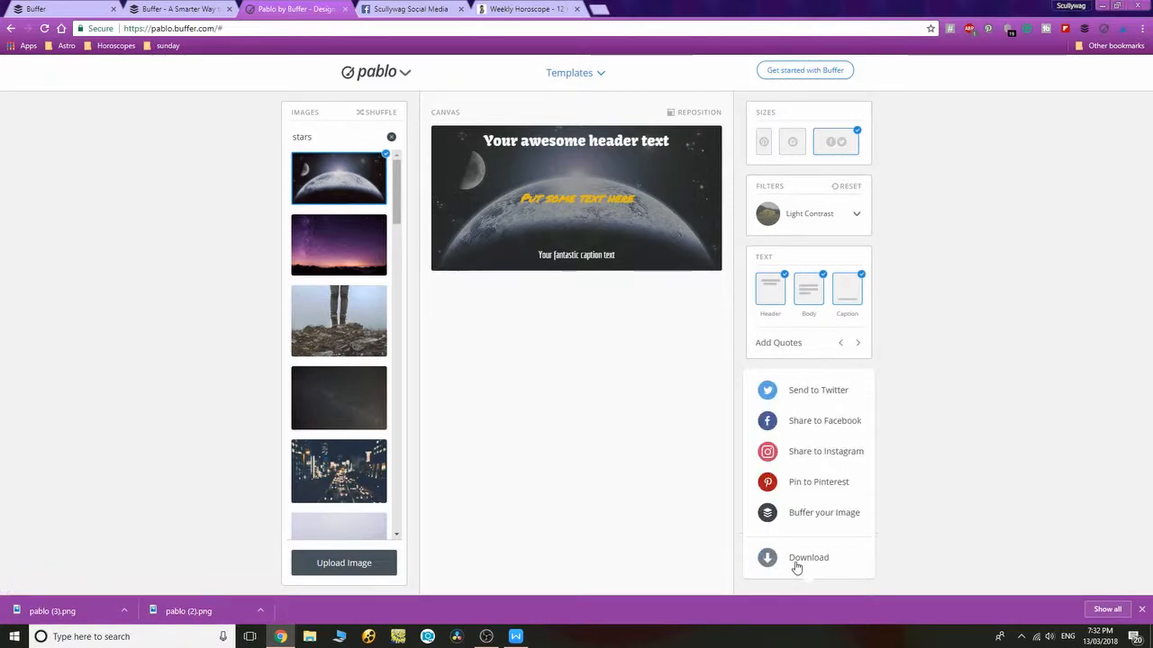
click(804, 393)
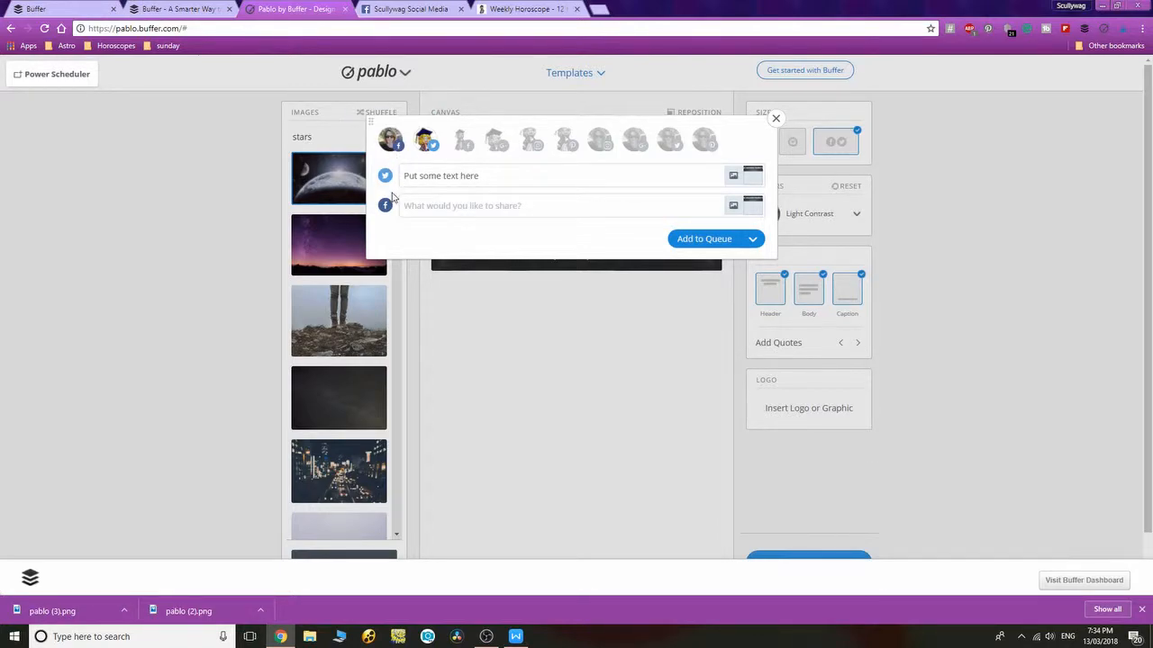
- Replace the Twitter message text with "this is my latest post - check it out! #mypost #planet"
click(54, 9)
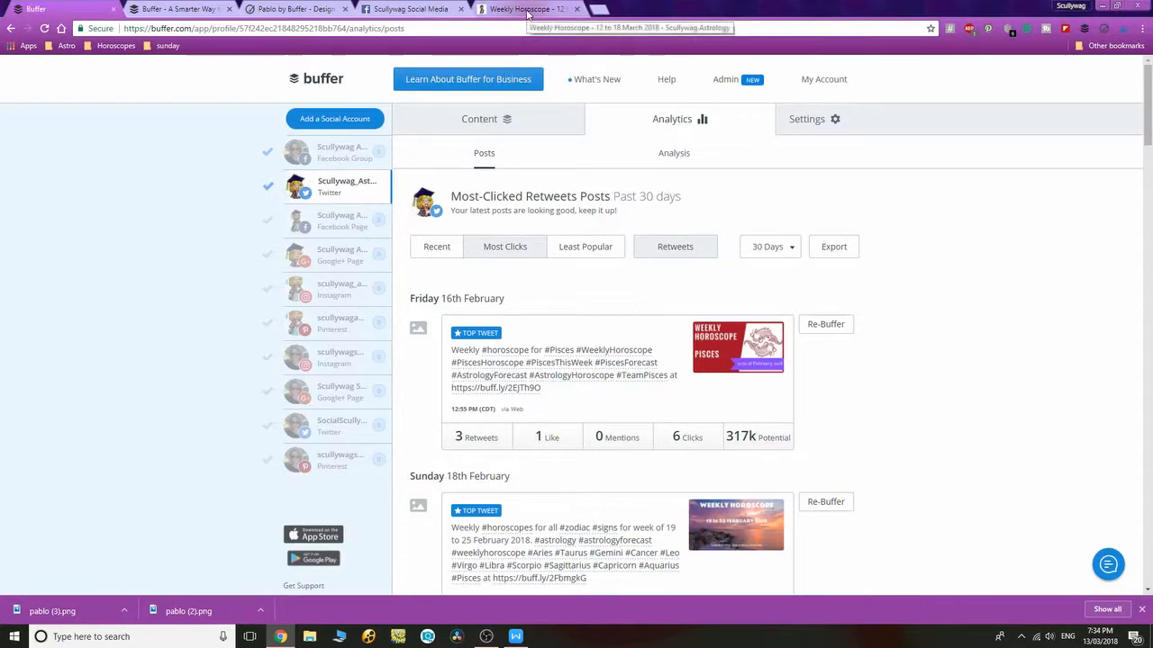
click(291, 10)
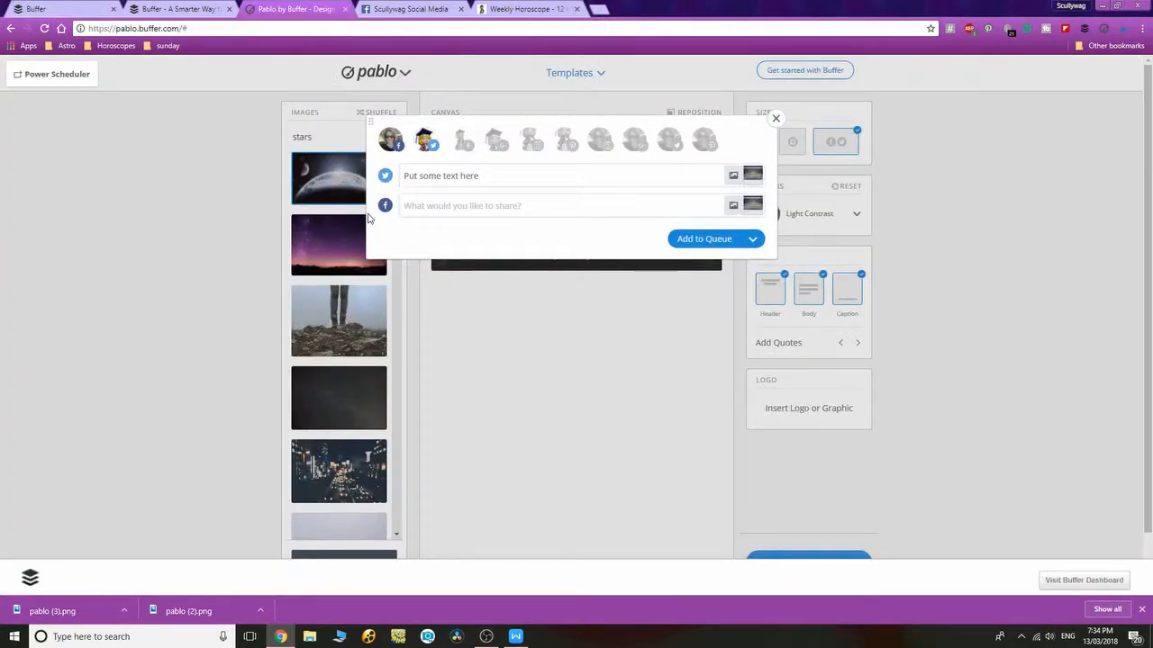
click(498, 169)
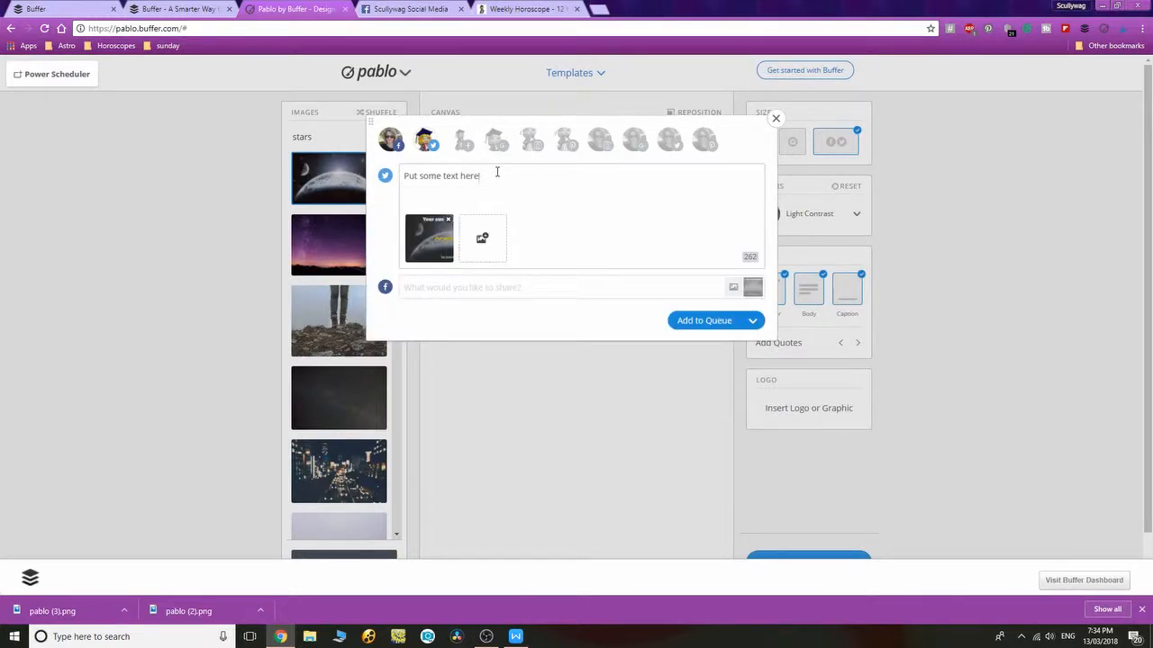
triple_click(497, 171)
text(this is my latest post - check)
text(it out! #mypost #planet)
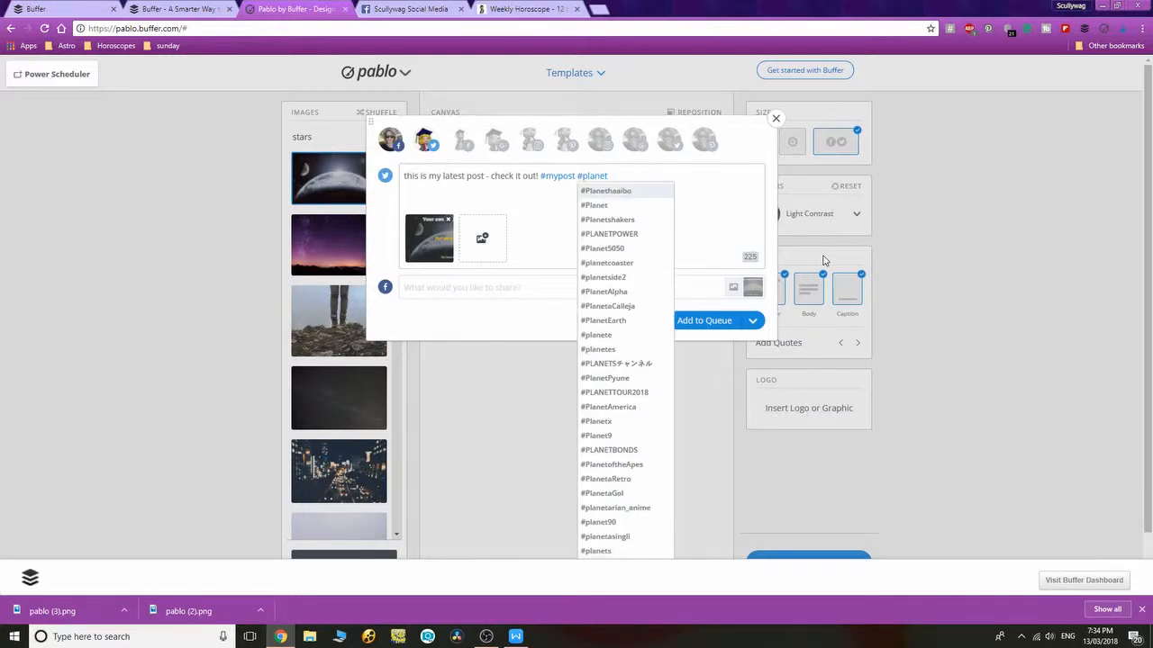
key(Escape)
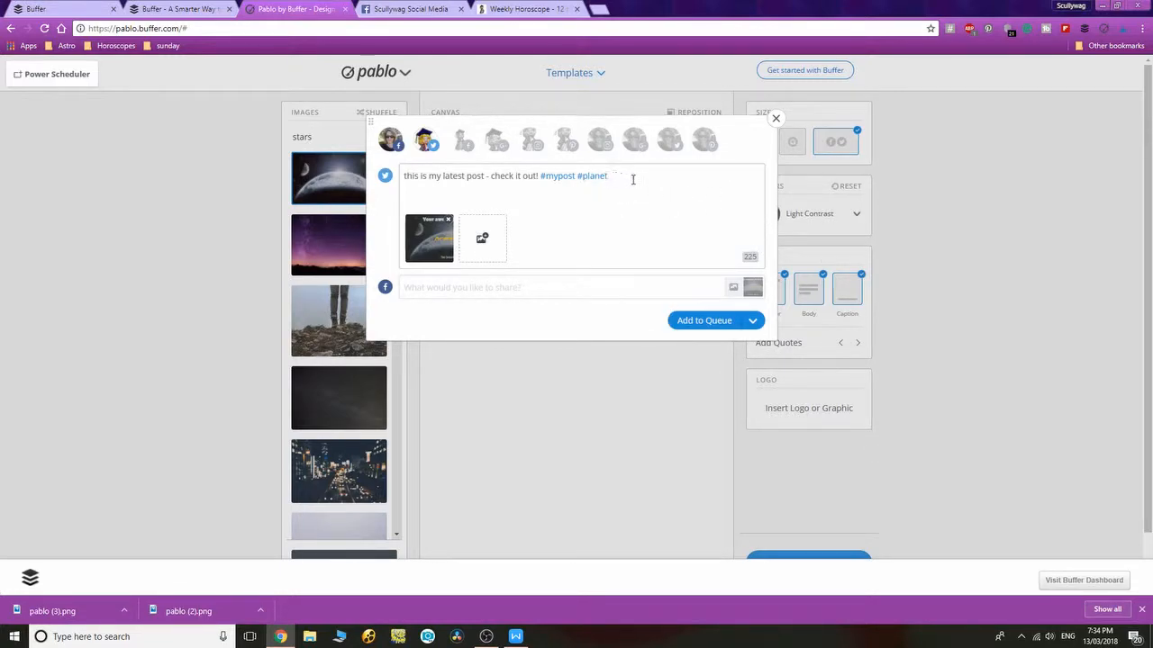
- Shorten the last hashtag to browse the suggested hashtags, complete it again as #planet, and dismiss the suggestions
key(BackSpace)
key(BackSpace)
scroll(615, 424, down, 1)
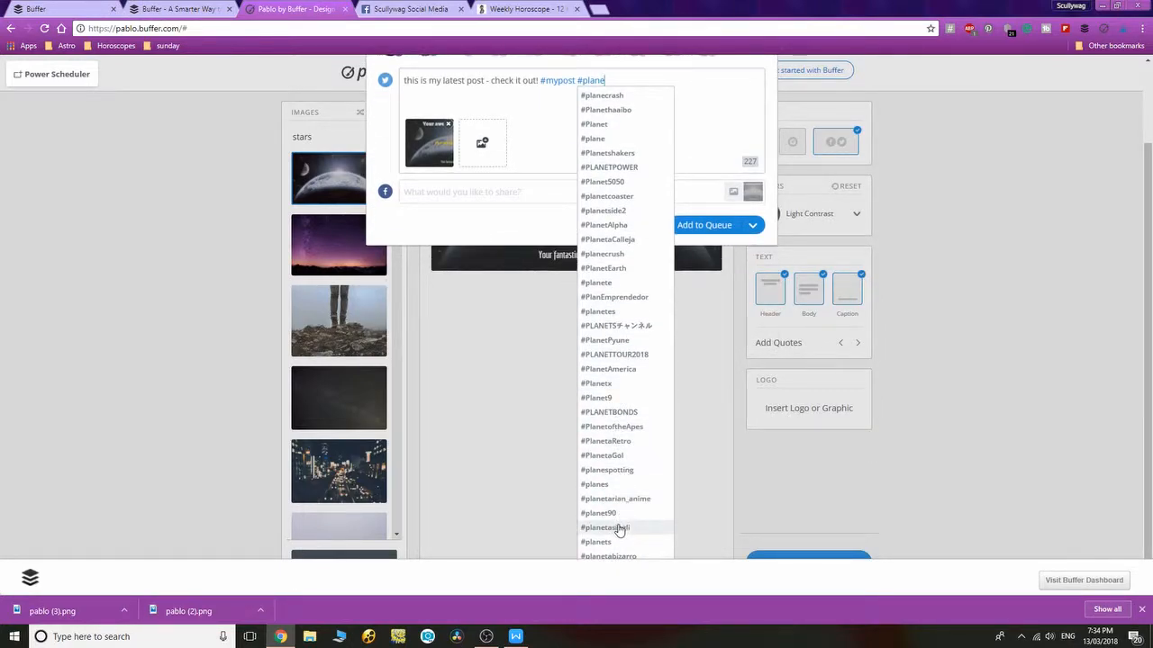
scroll(620, 532, up, 1)
text(t)
click(677, 177)
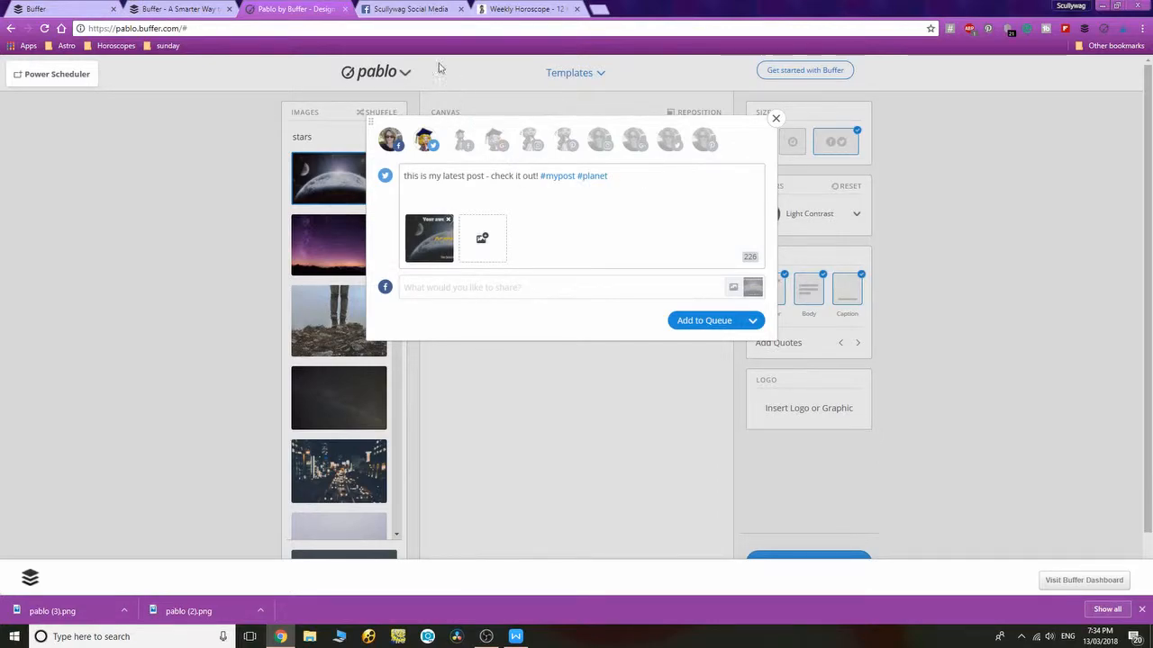
- Copy the web address of the Weekly Horoscope article and paste it after the hashtags in the Twitter message
click(527, 9)
right_click(328, 25)
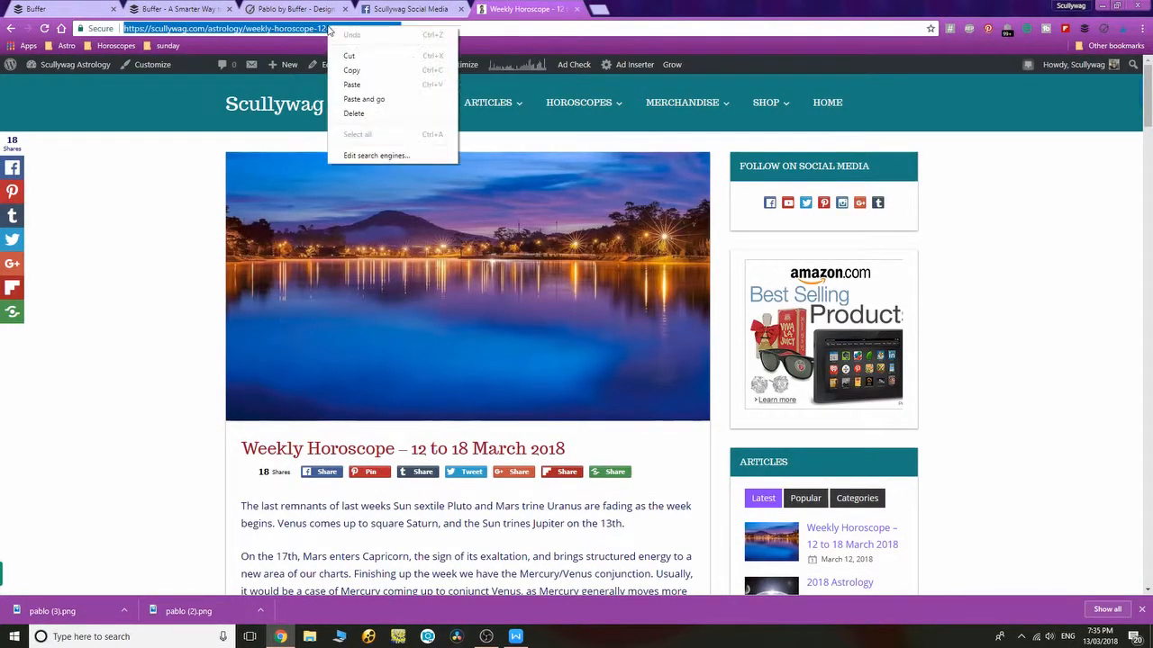
click(367, 80)
click(180, 9)
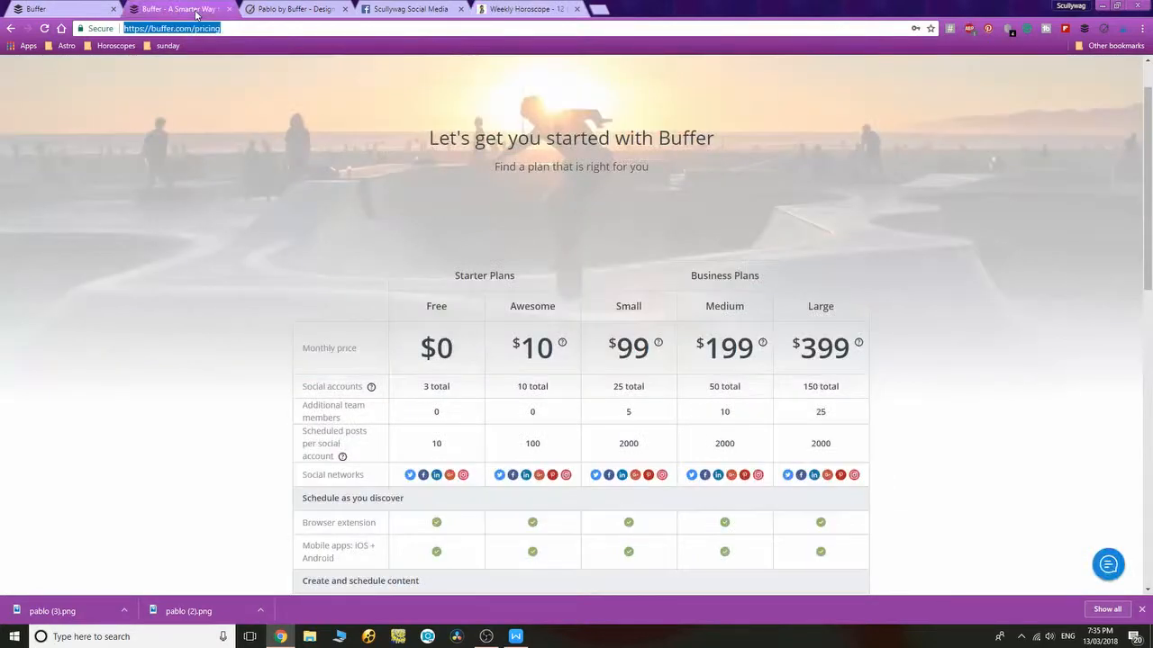
click(297, 9)
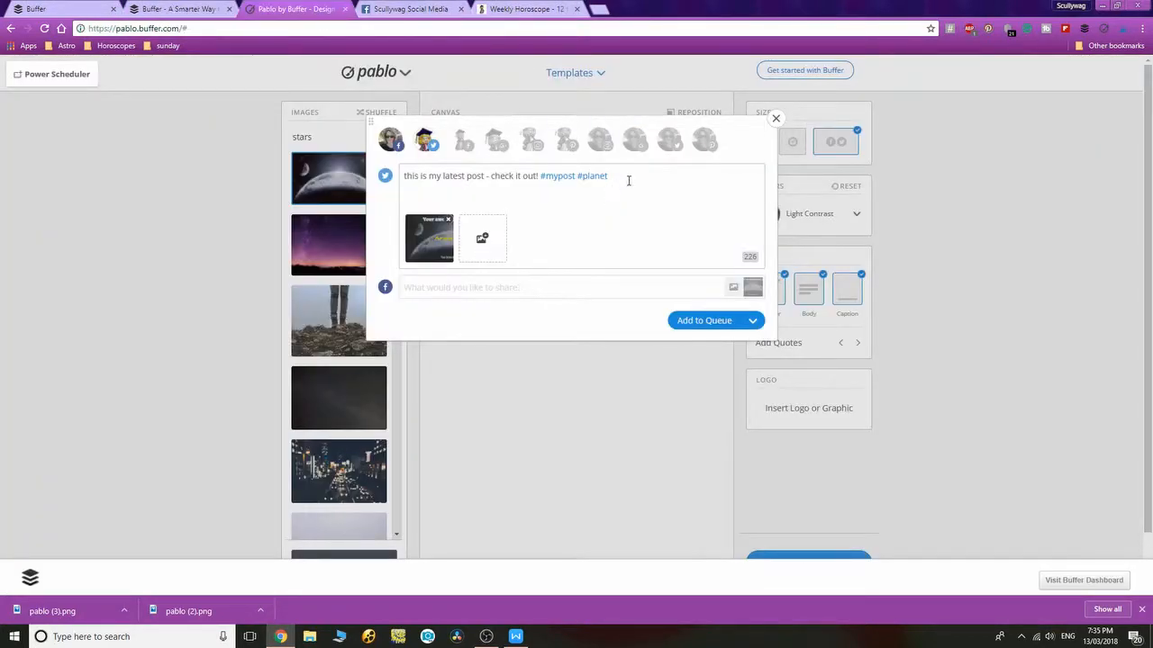
right_click(630, 175)
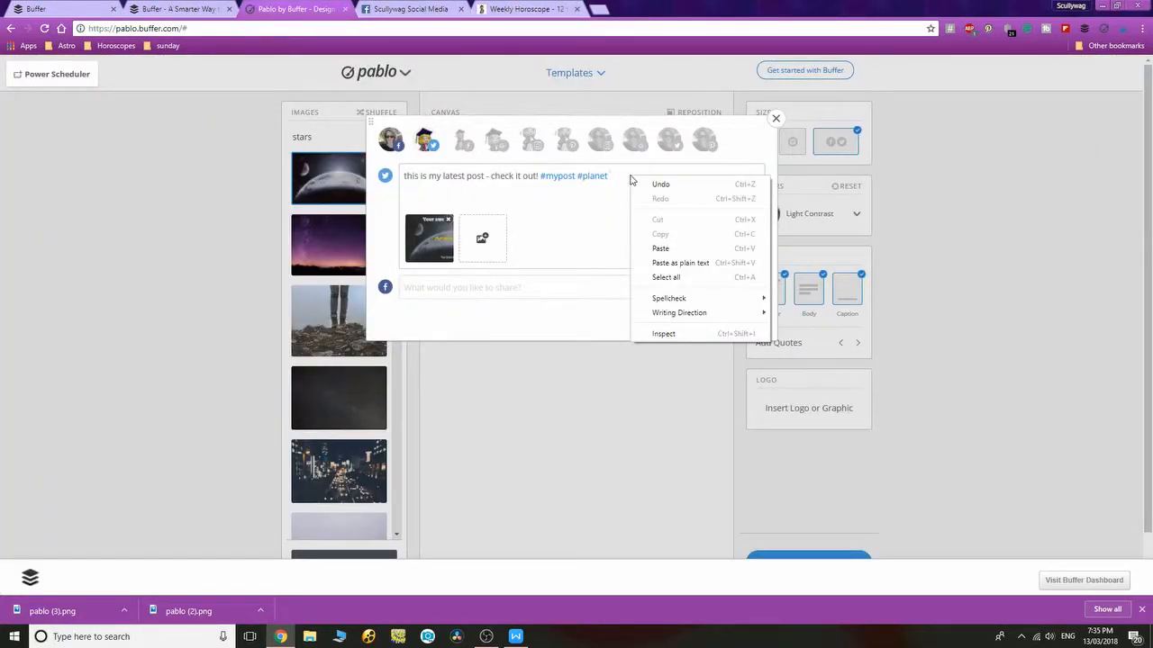
click(662, 261)
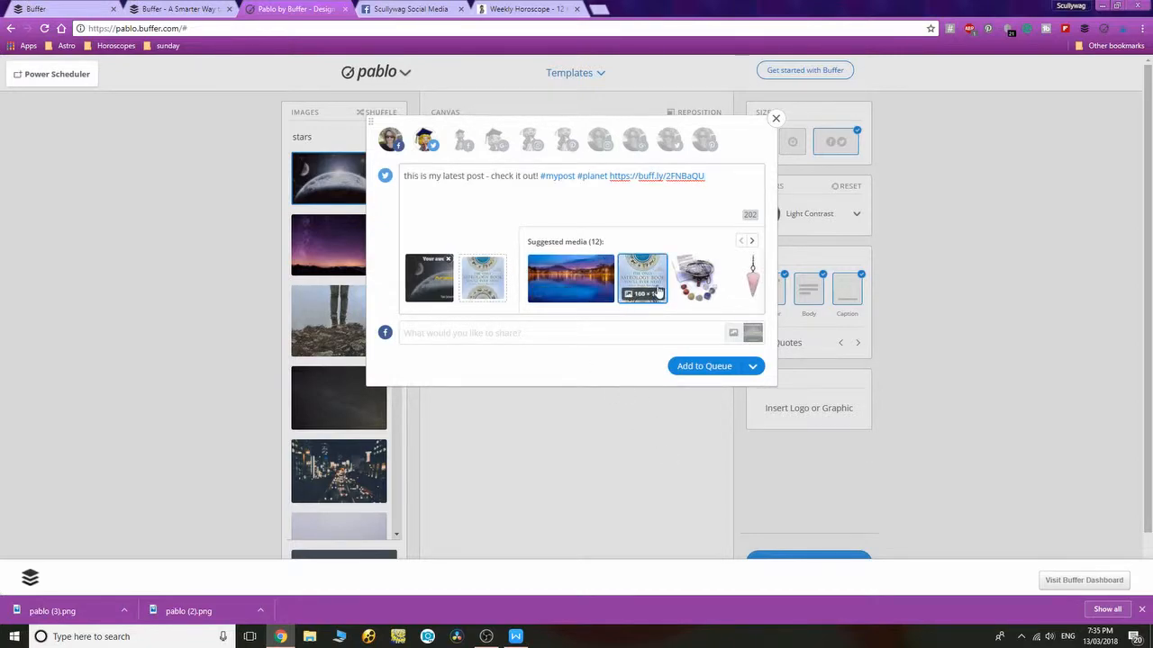
- Look through the suggested media for the article link without attaching any, and add the post to the queue
click(753, 242)
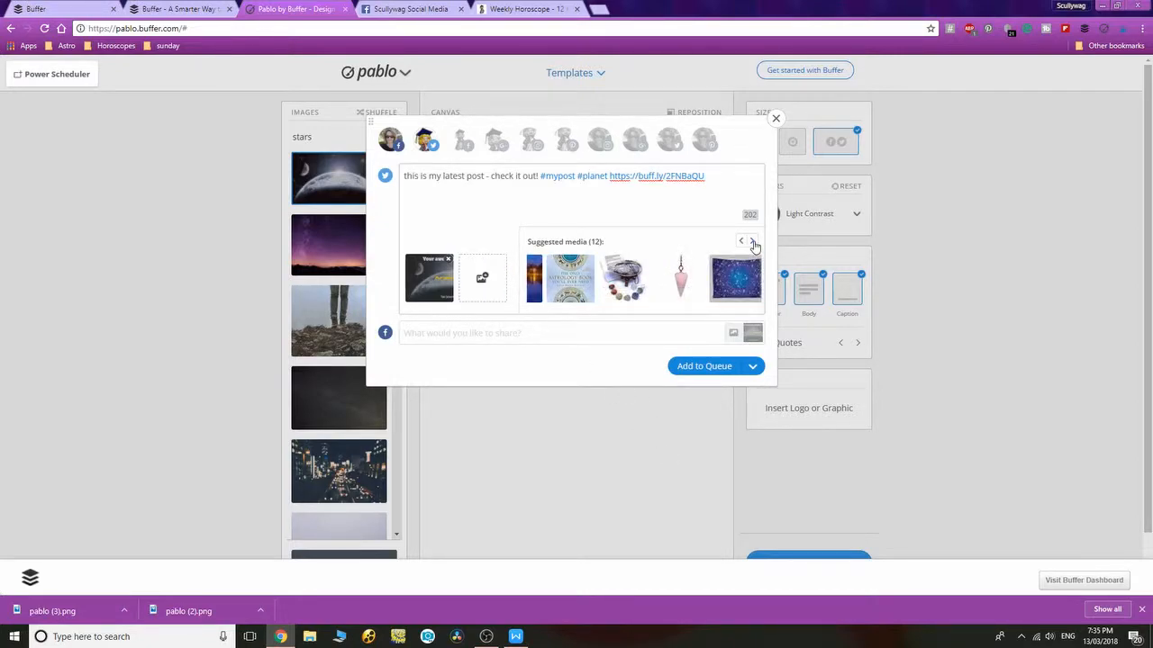
click(753, 242)
click(753, 242)
click(753, 242)
click(752, 243)
click(753, 242)
click(742, 240)
click(742, 240)
click(741, 241)
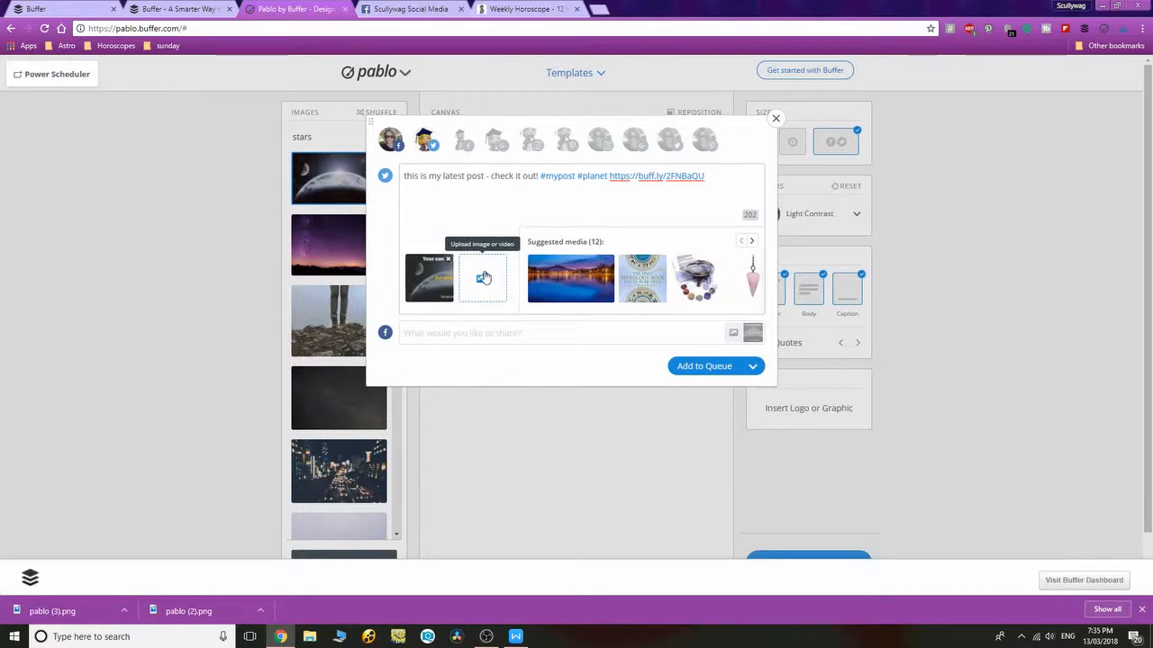
click(707, 366)
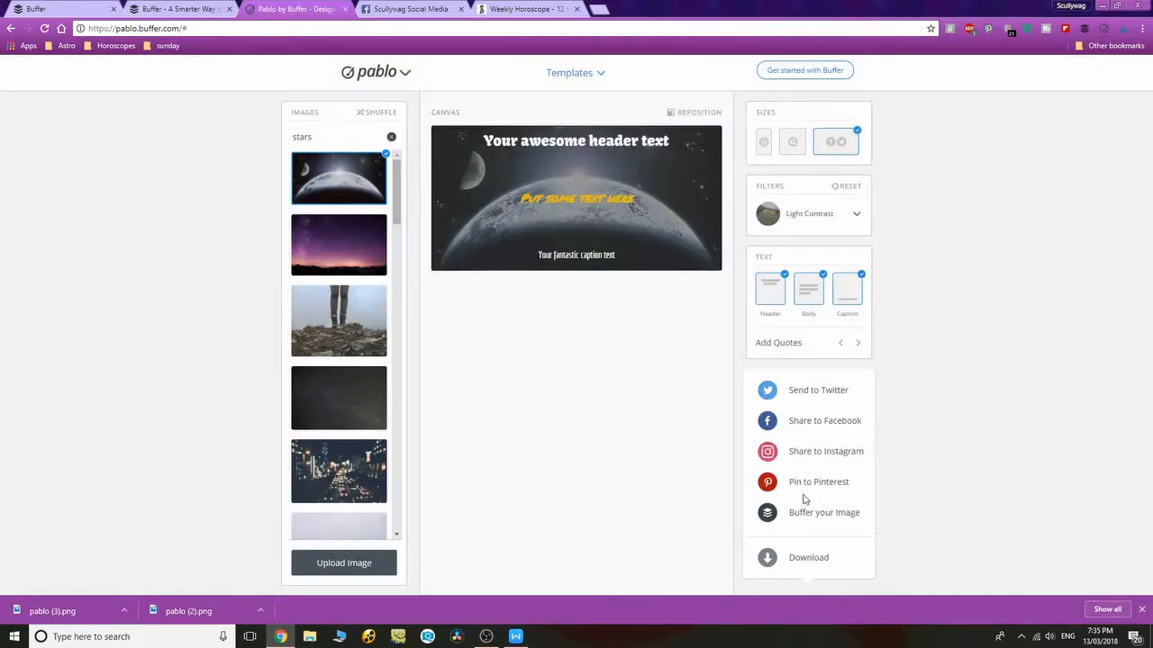
- Open a new composer for buffering the Pablo image, expand the Facebook message, and dismiss the notice above it
click(804, 508)
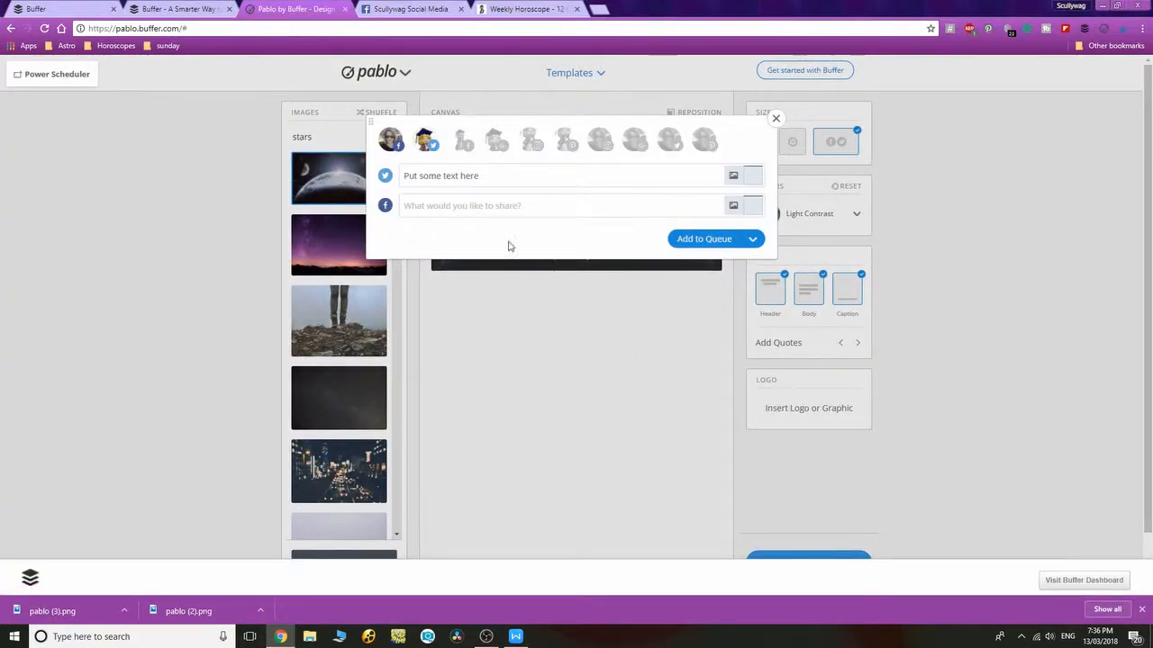
click(471, 205)
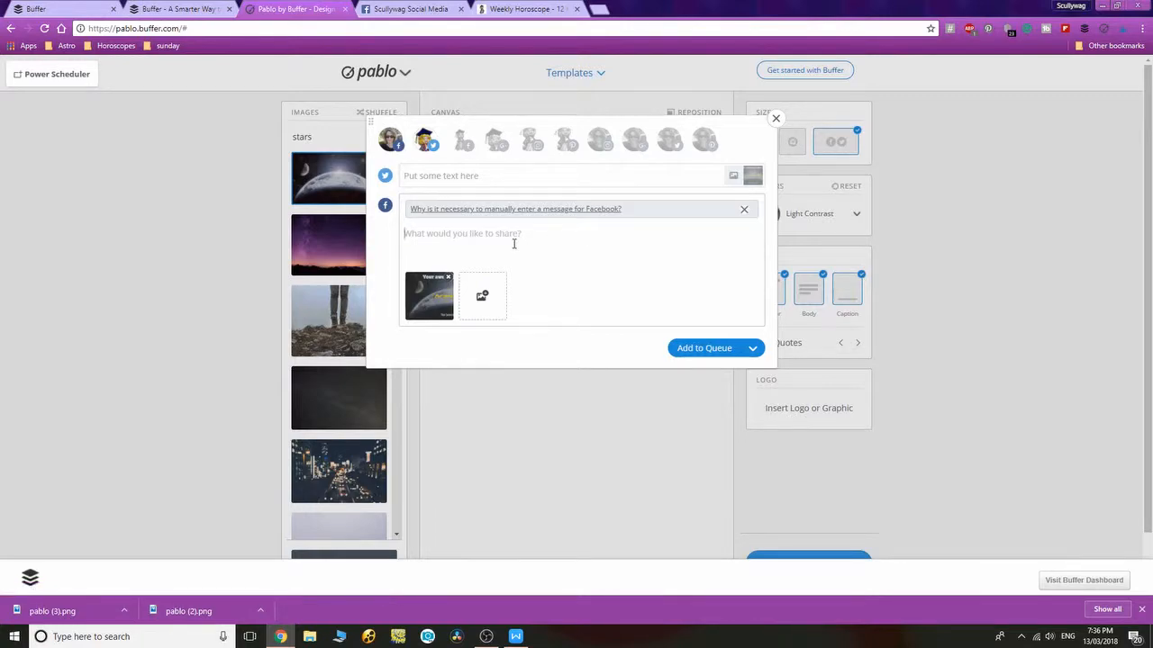
click(744, 209)
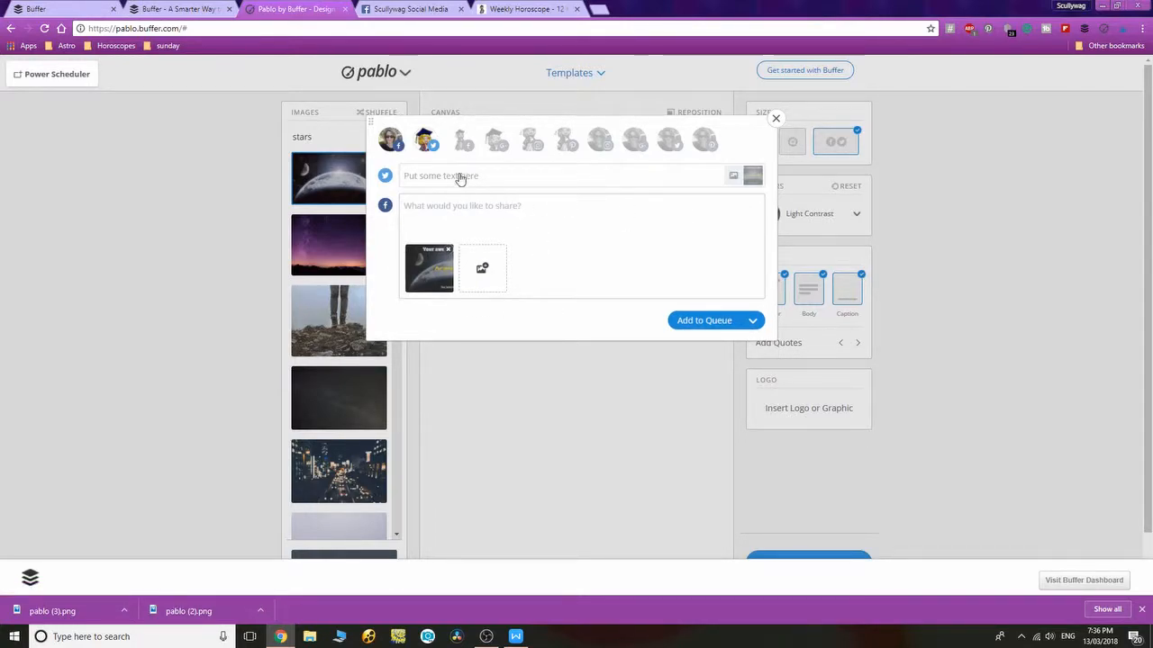
- Deselect the Twitter and Facebook accounts, and select Google+, Instagram and Pinterest with the board The Planets in astrology
click(423, 140)
click(388, 141)
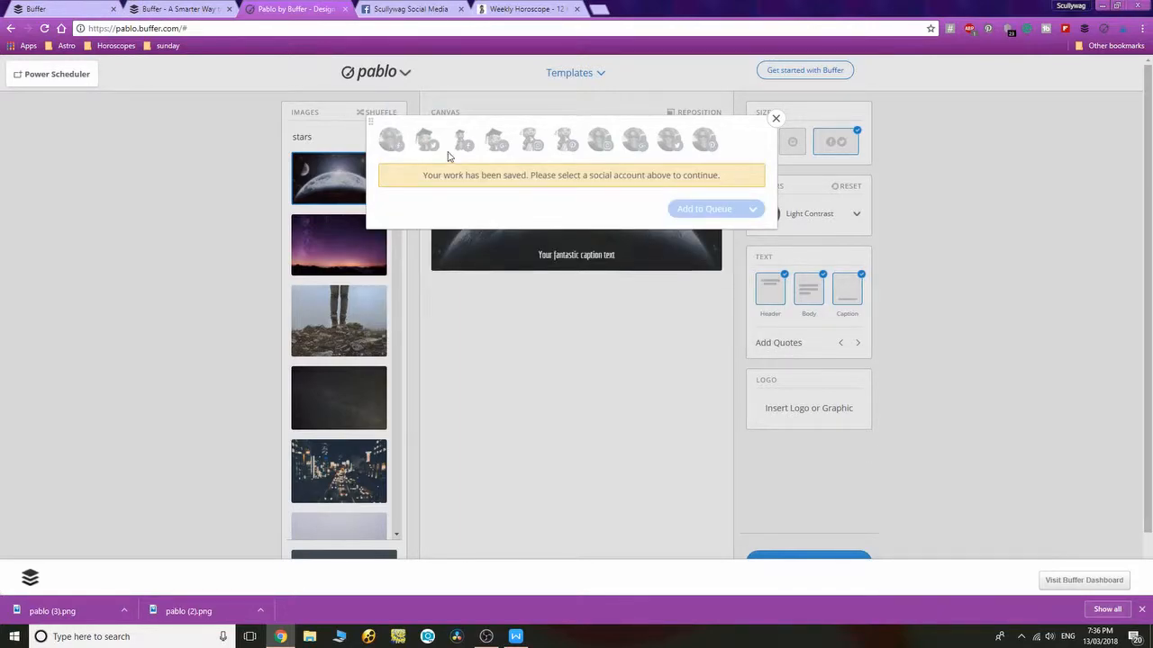
click(495, 141)
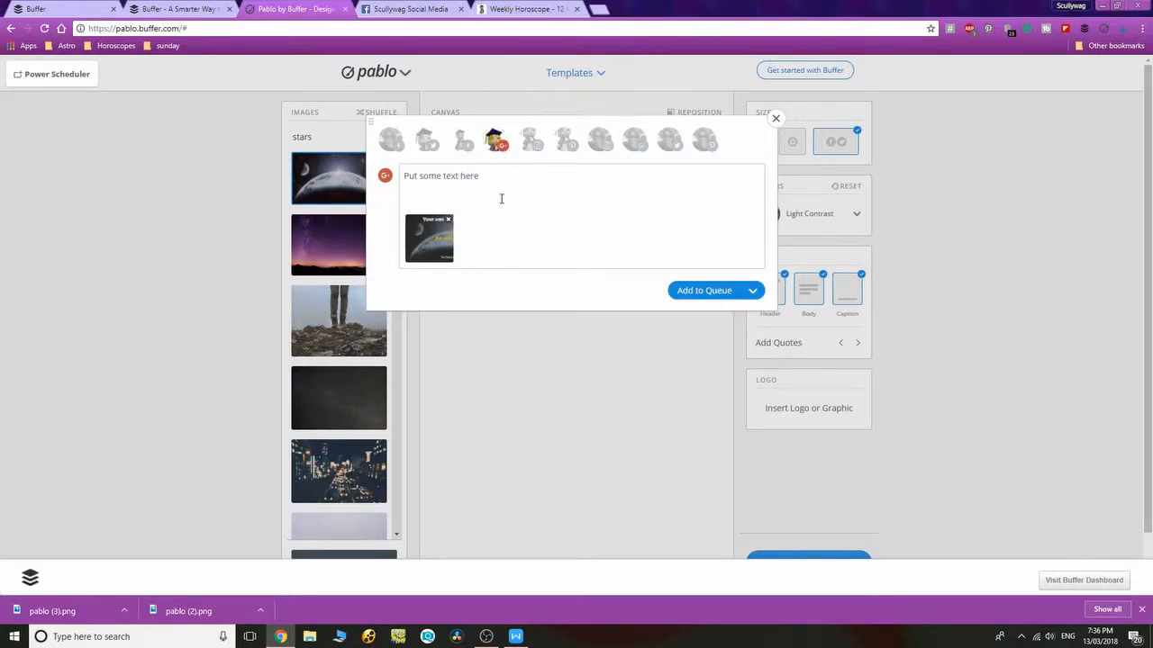
click(532, 140)
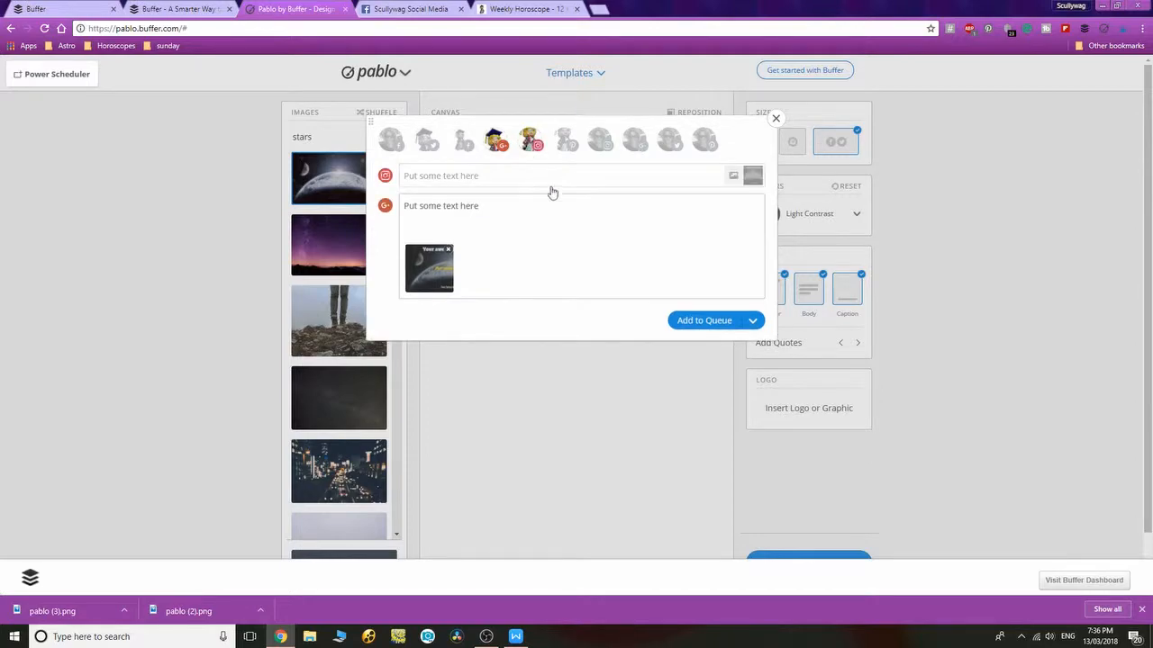
click(566, 142)
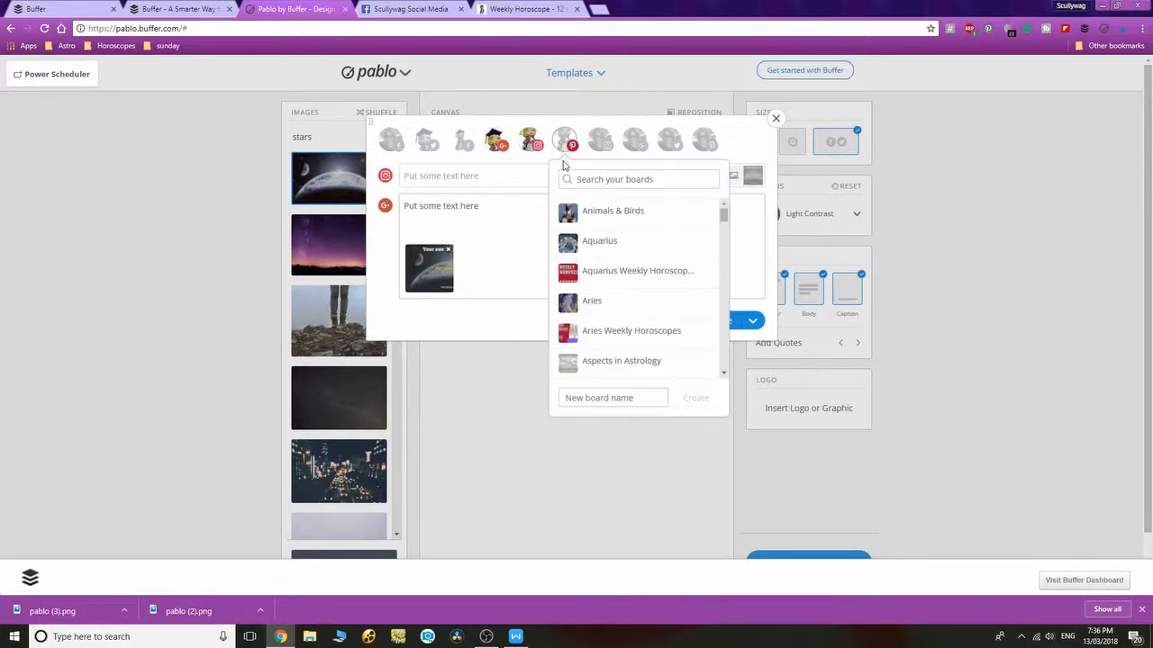
scroll(633, 252, down, 7)
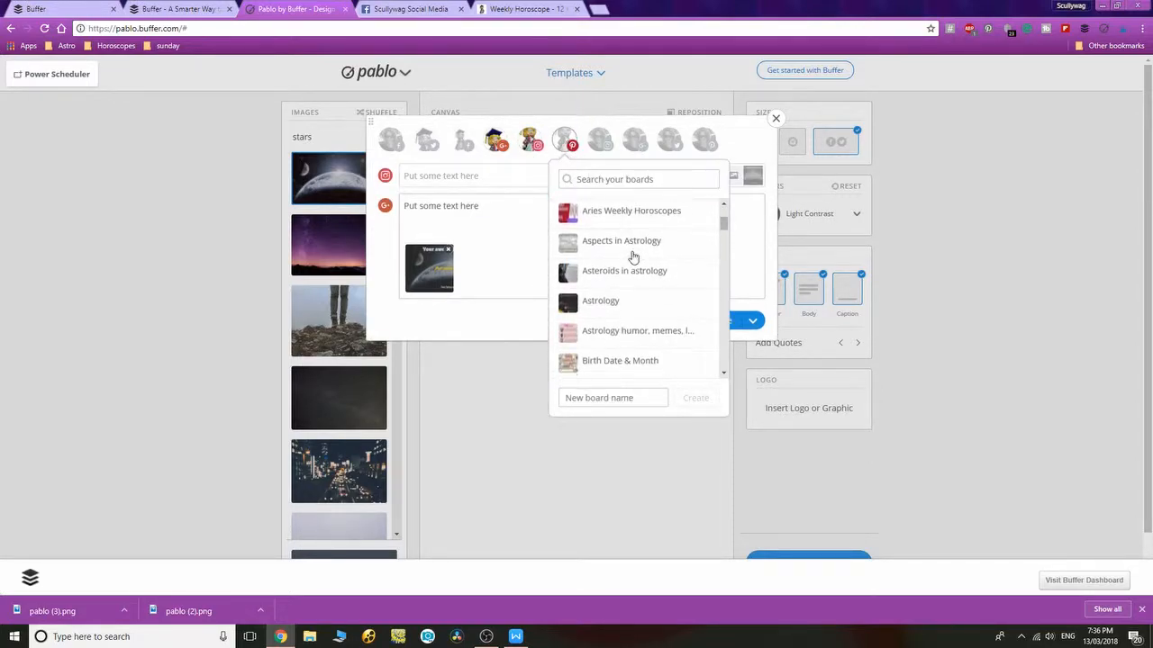
scroll(633, 257, down, 10)
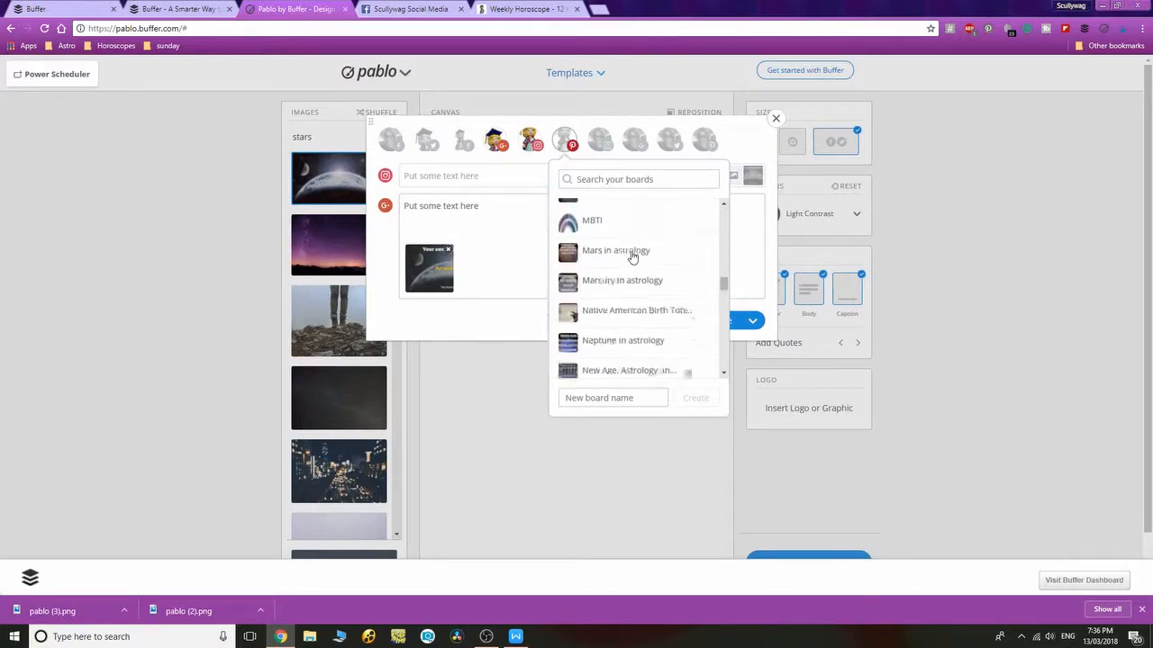
click(629, 361)
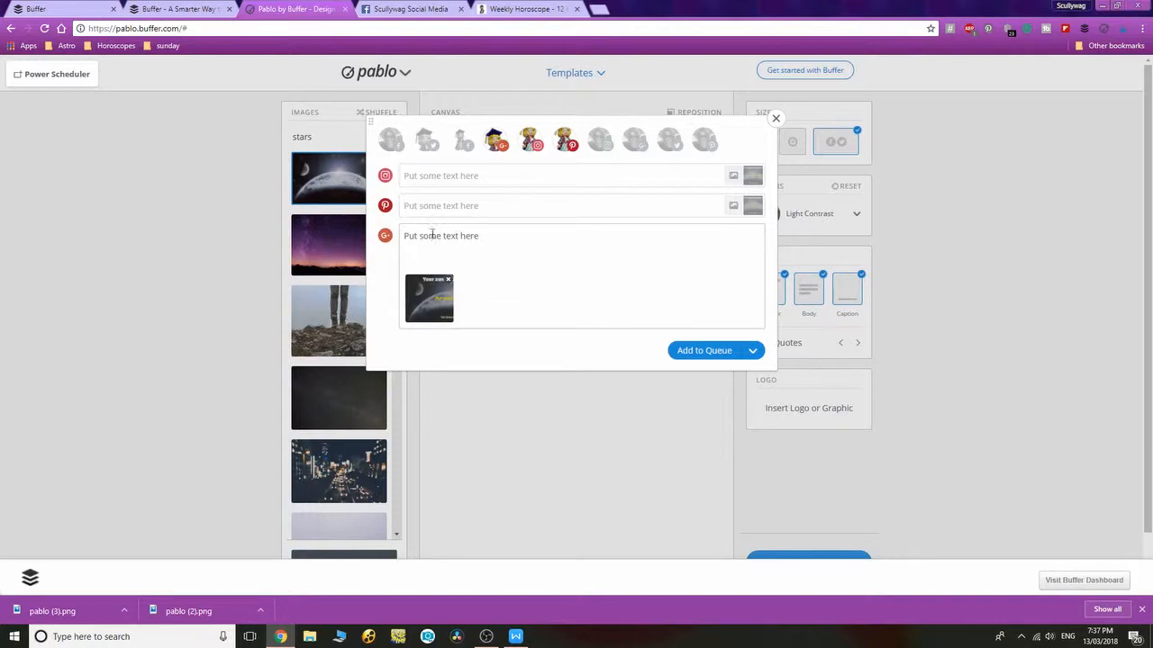
- Expand the Pinterest message and paste the copied horoscope article address as its source URL
click(489, 207)
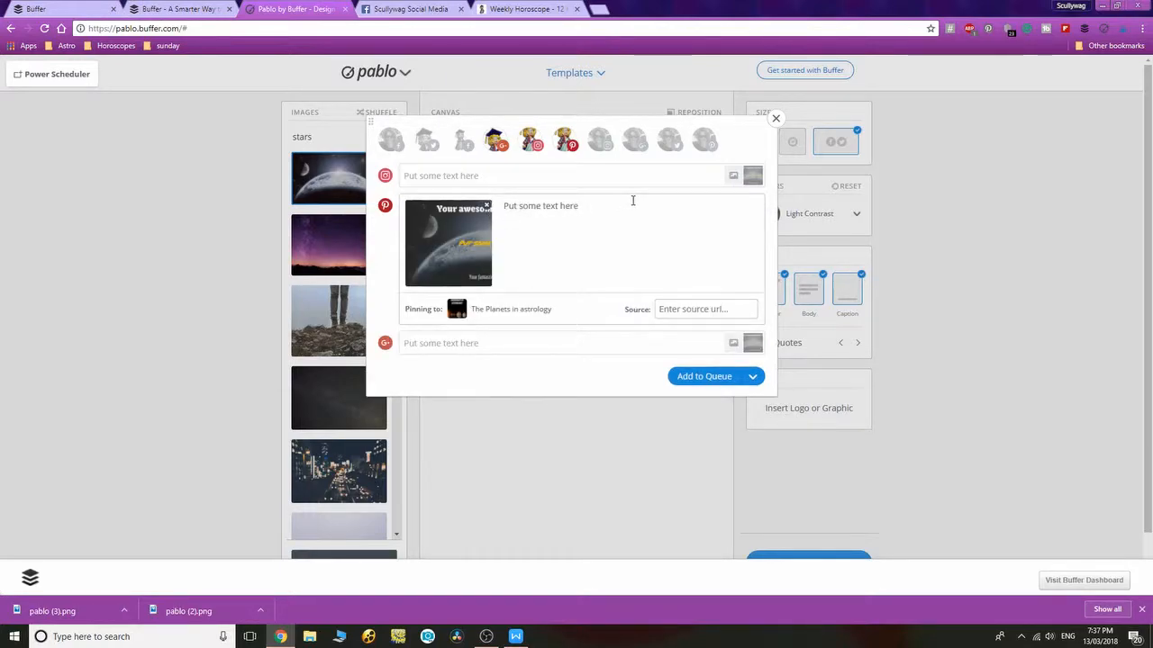
click(695, 308)
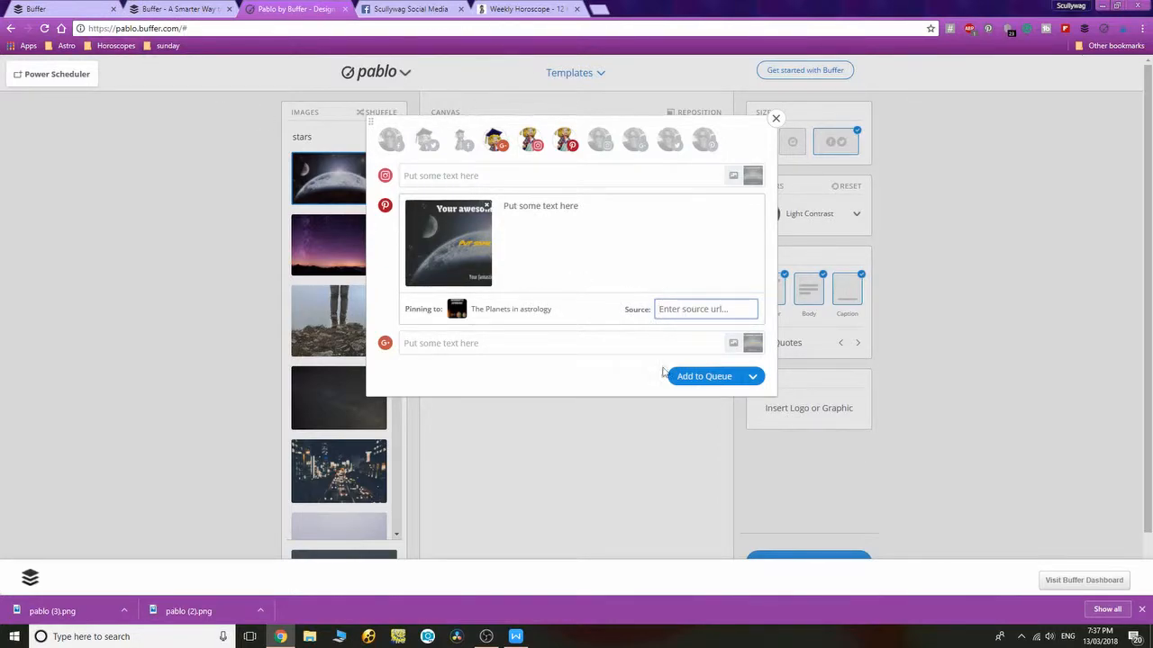
right_click(674, 311)
click(716, 394)
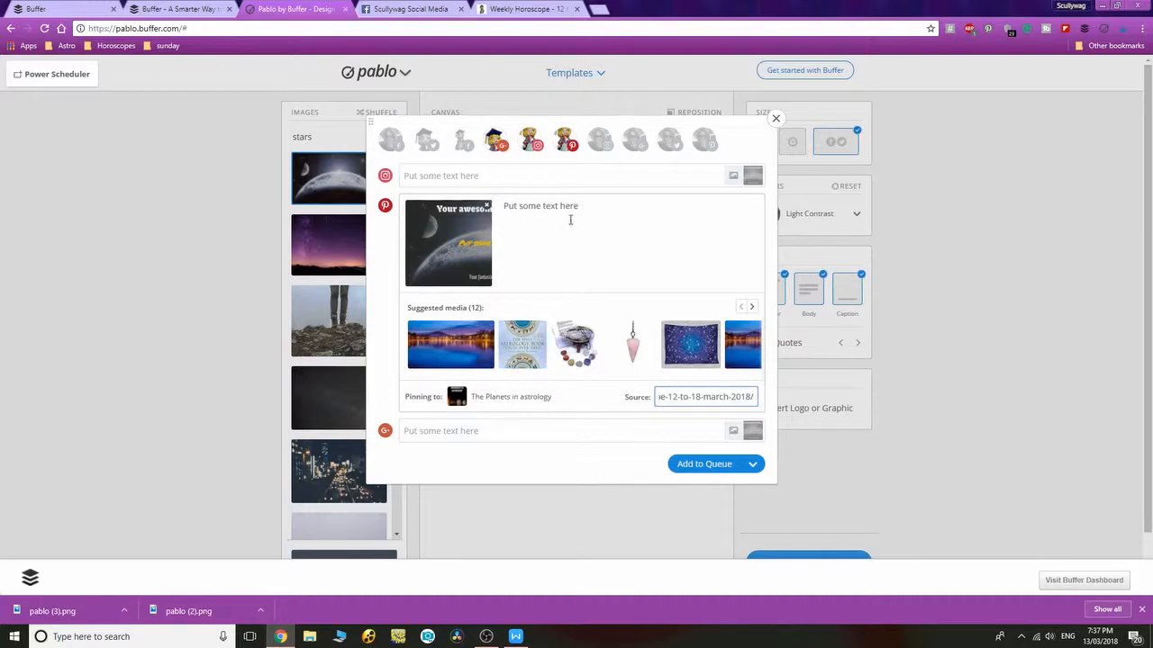
- Review the Instagram and Google+ versions of the post one after the other
click(588, 176)
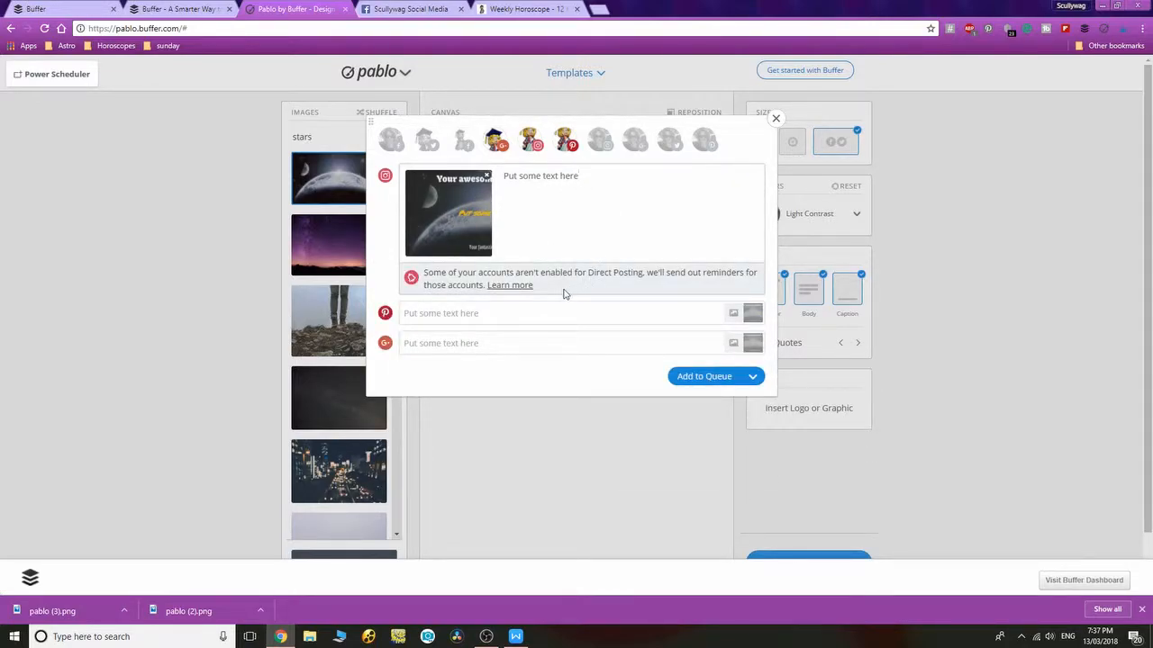
scroll(565, 294, down, 1)
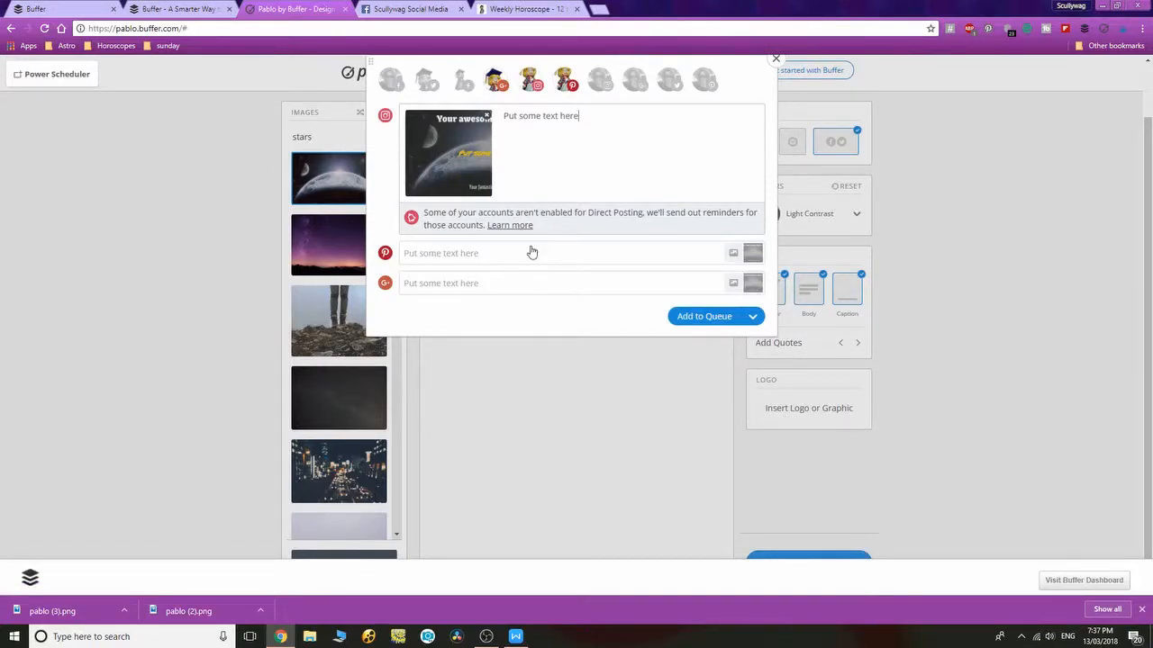
click(526, 284)
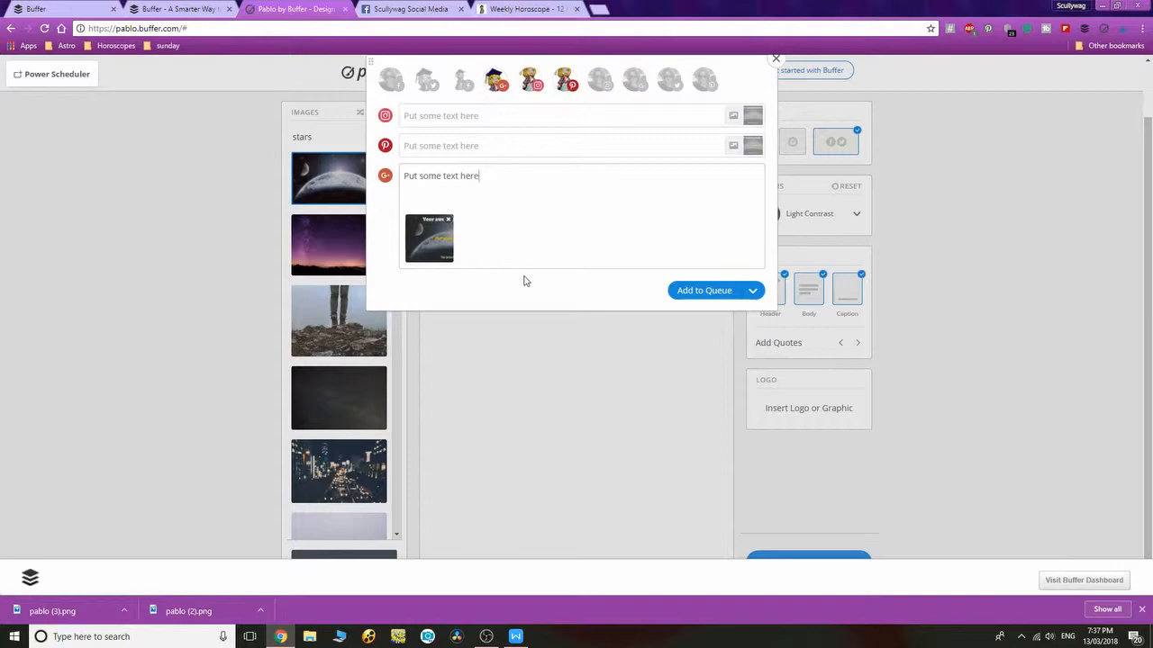
- Set a custom schedule of March 30, 2018 at 12:00 pm for the posts and close the composer without scheduling them
click(751, 292)
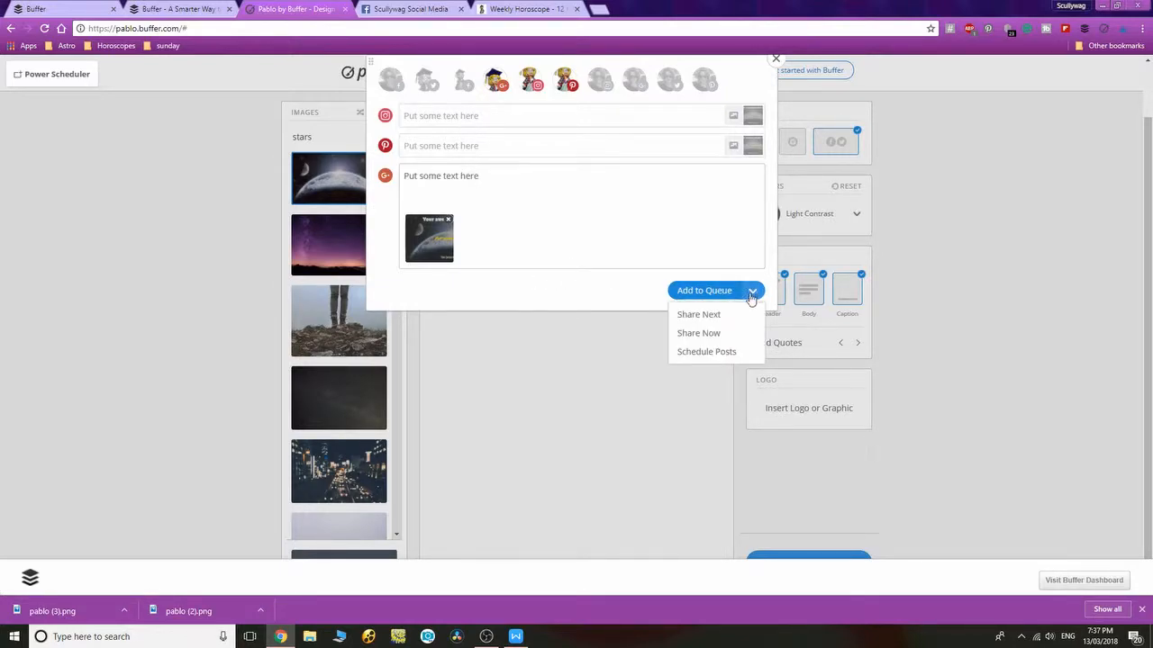
click(729, 352)
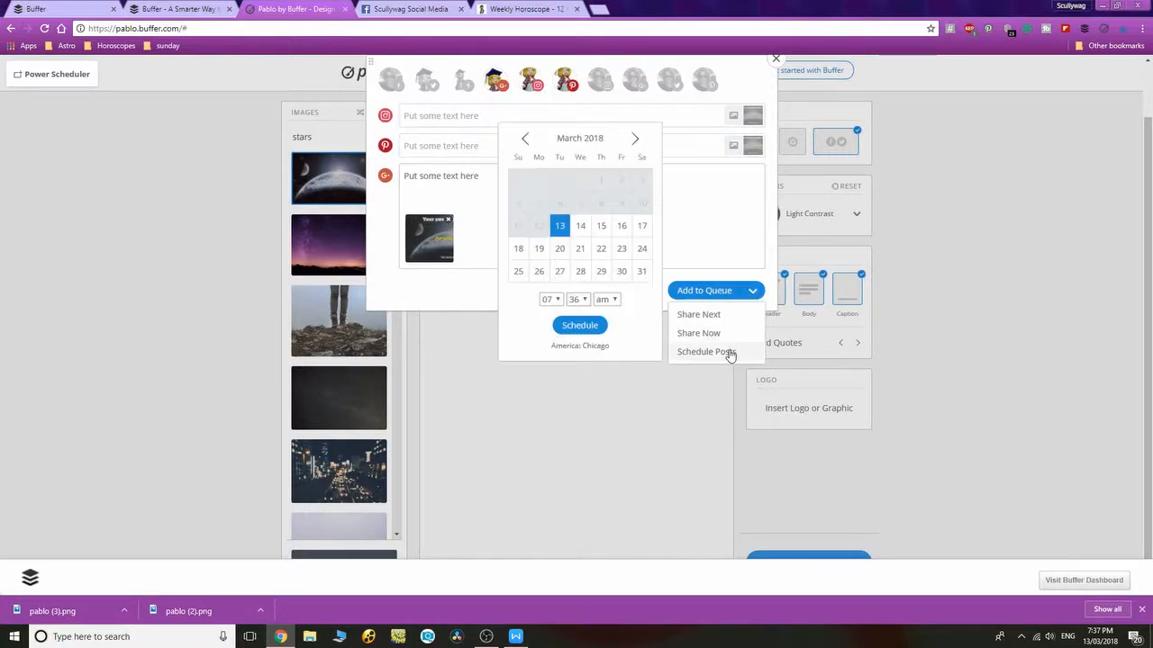
click(622, 272)
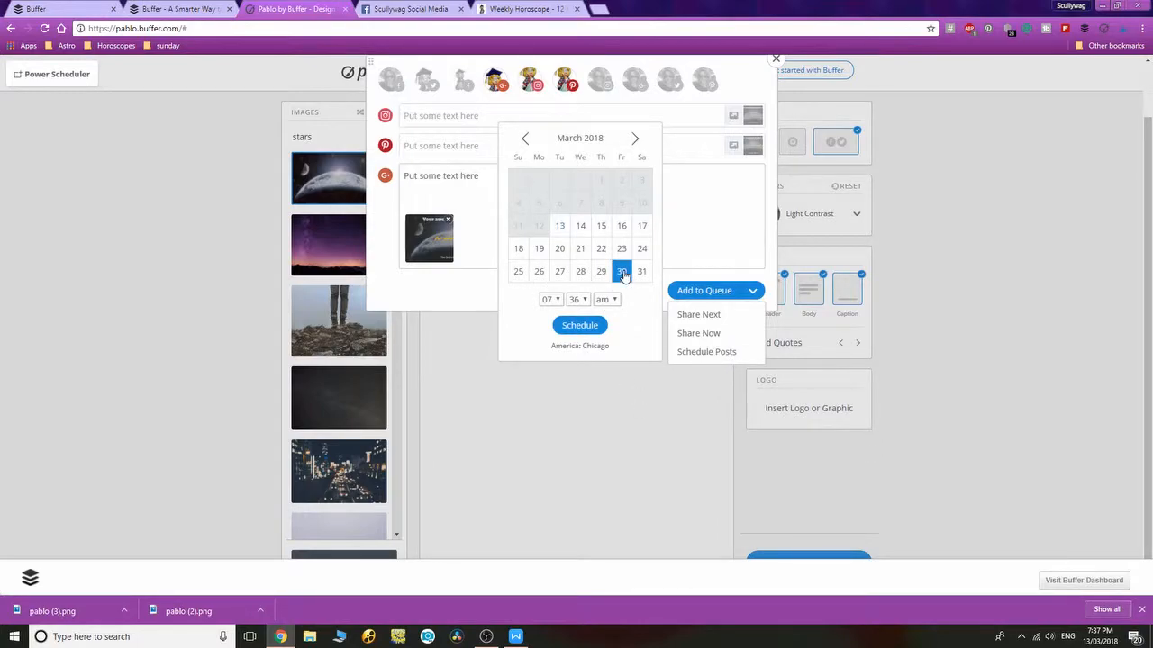
click(555, 300)
click(555, 446)
click(581, 300)
drag(589, 404, 586, 315)
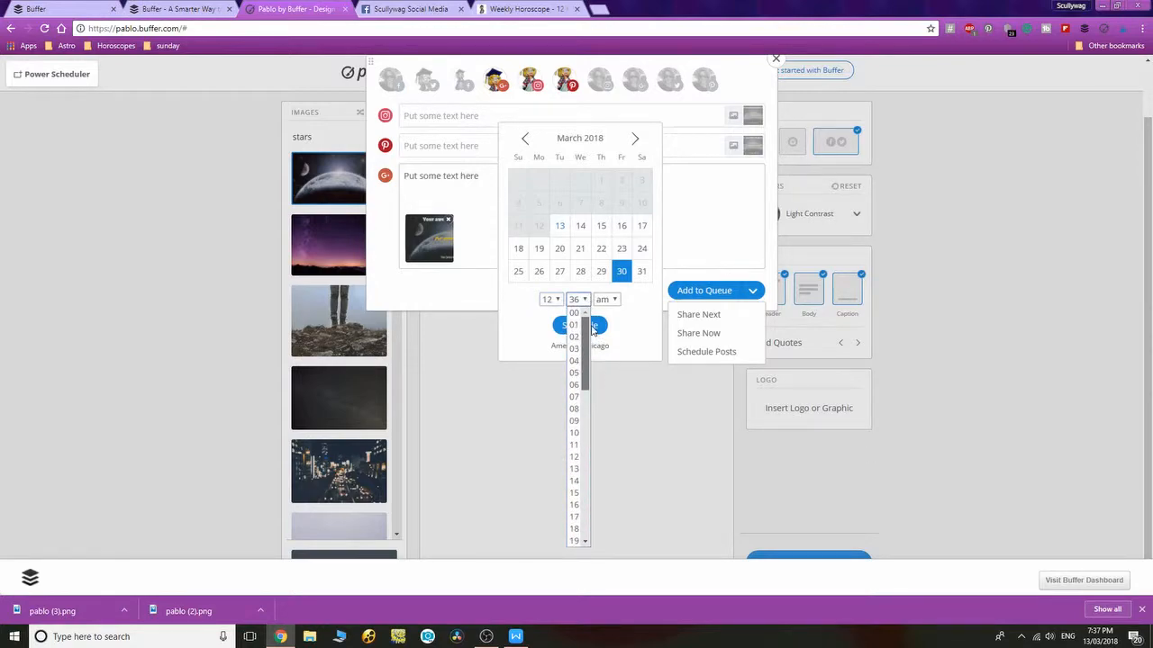
click(574, 314)
click(610, 300)
click(610, 325)
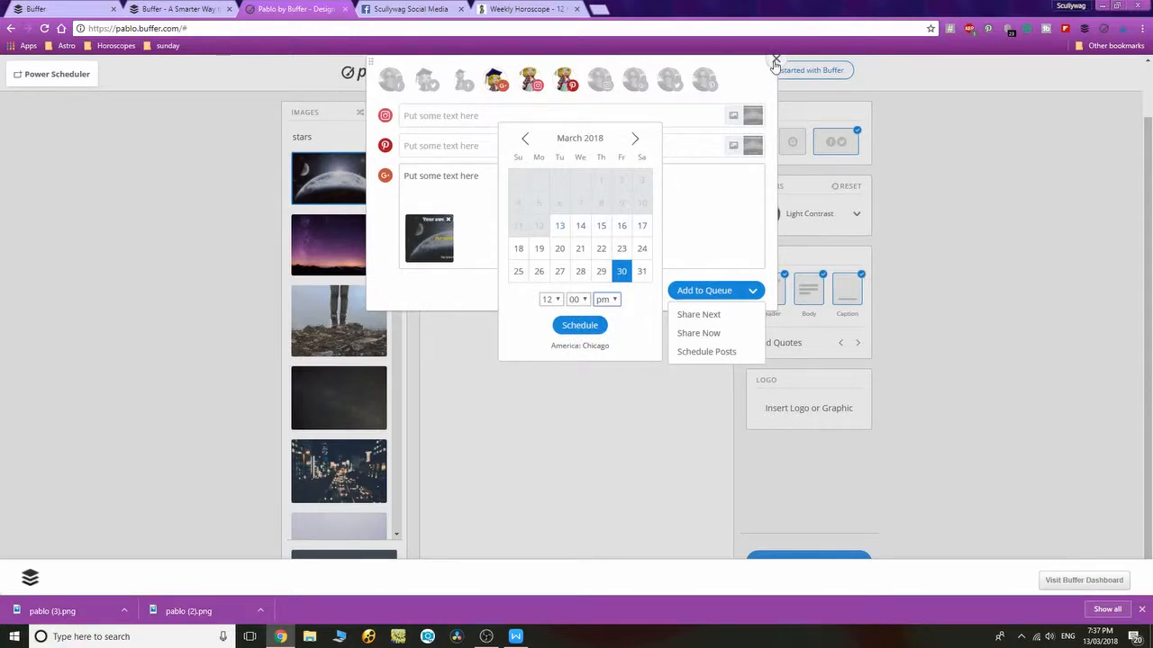
click(775, 60)
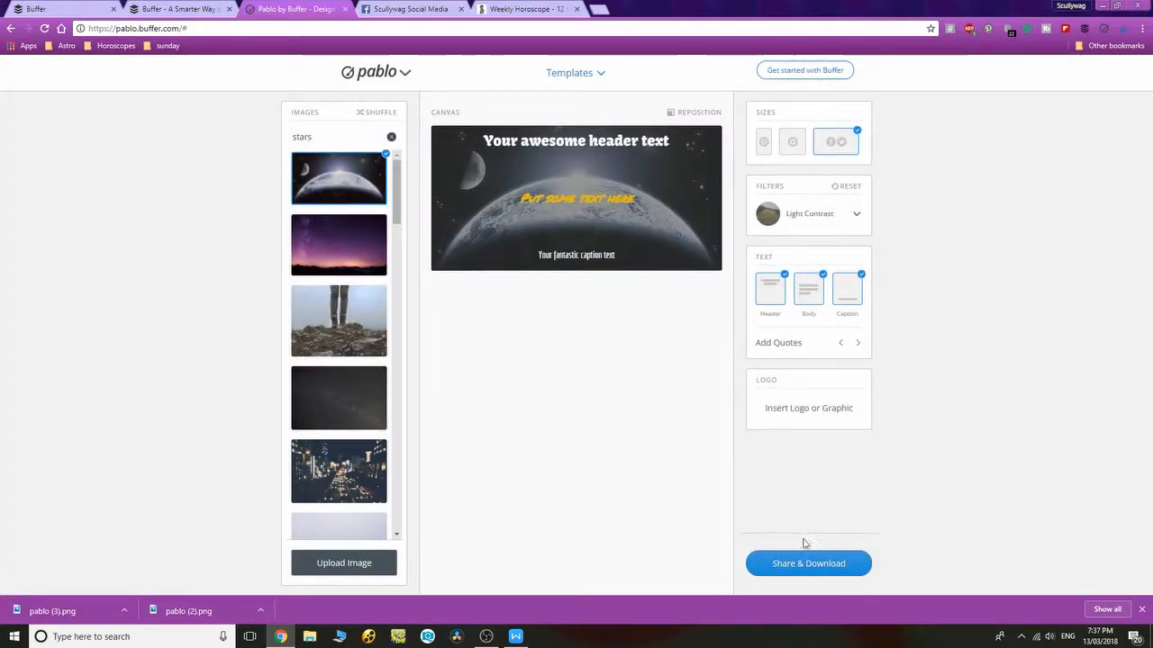
- Switch to the Buffer dashboard, view the Facebook group's analytics, and examine the Twitter account's recent posts and their engagement figures
click(108, 7)
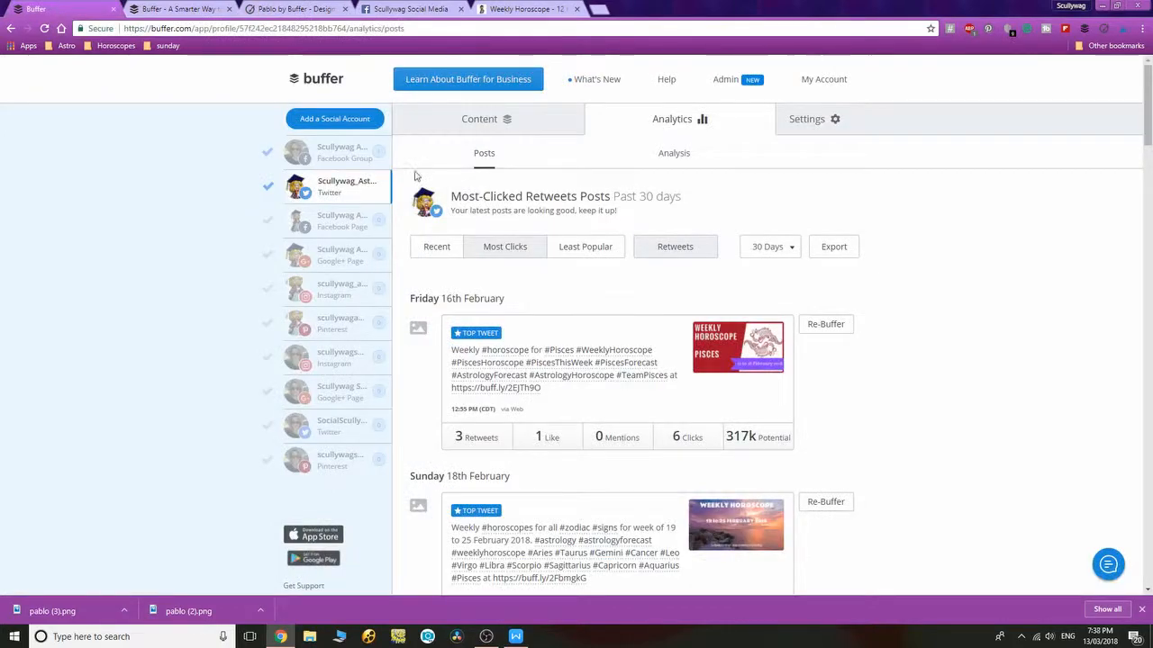
click(333, 159)
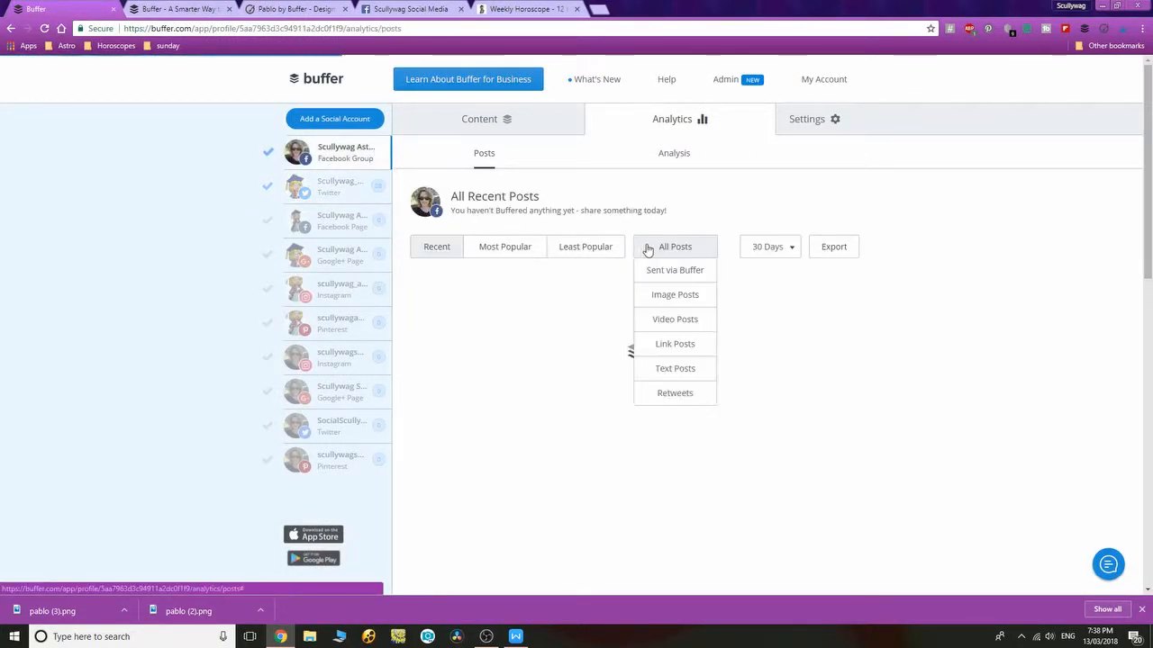
click(334, 186)
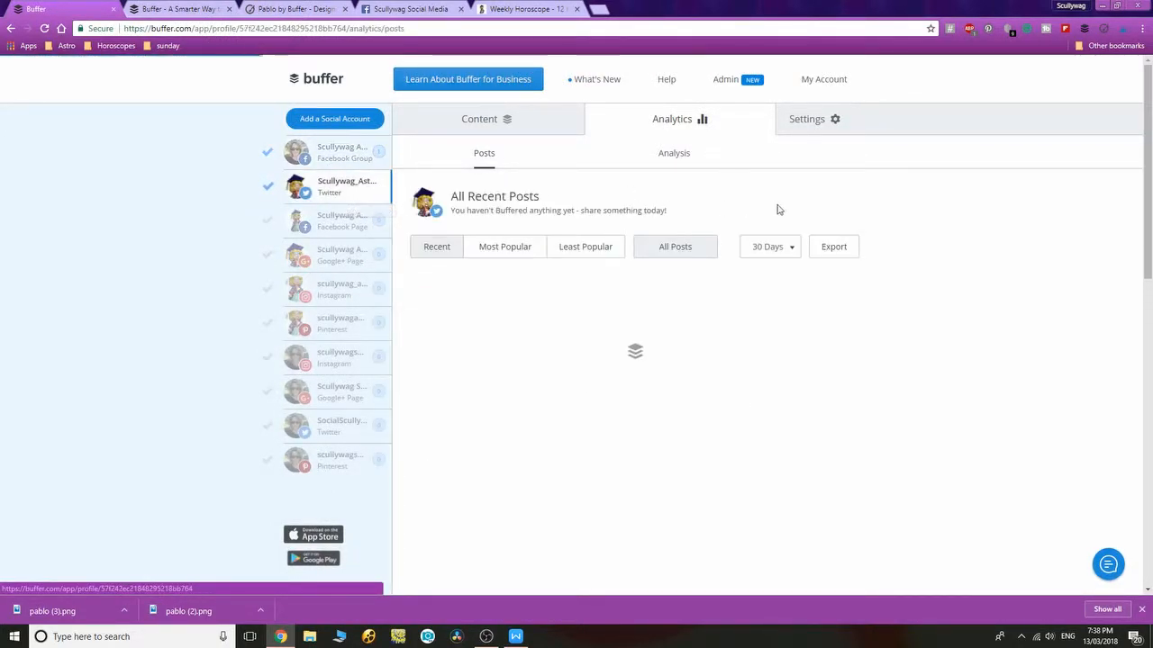
scroll(856, 228, down, 1)
scroll(857, 228, down, 5)
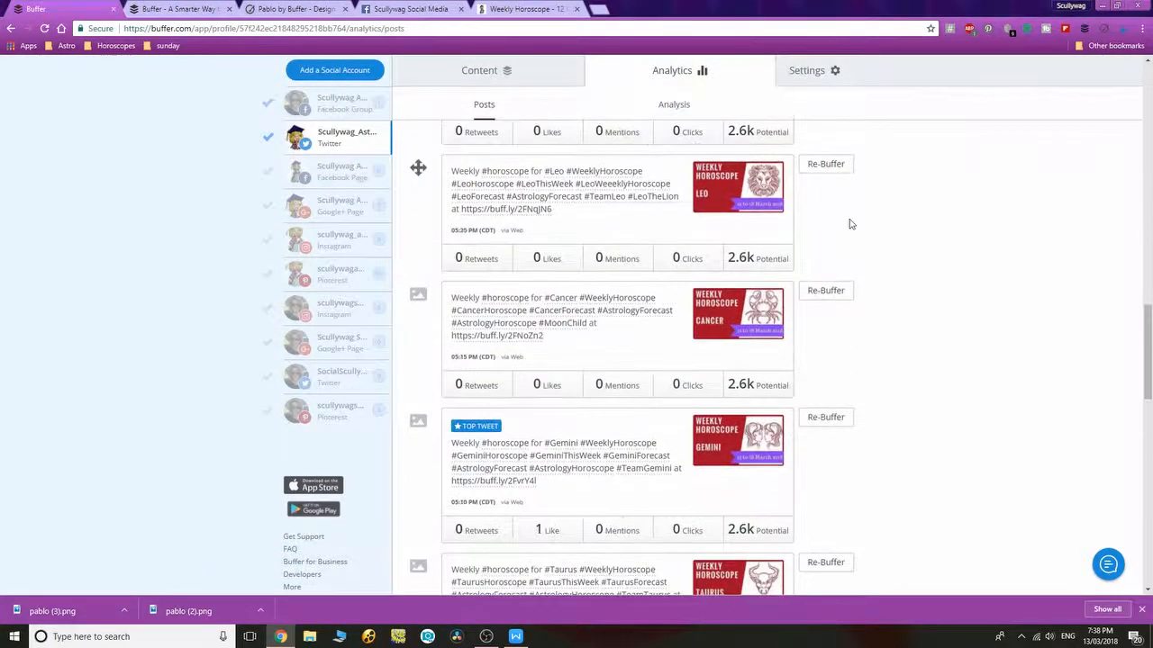
scroll(850, 238, down, 6)
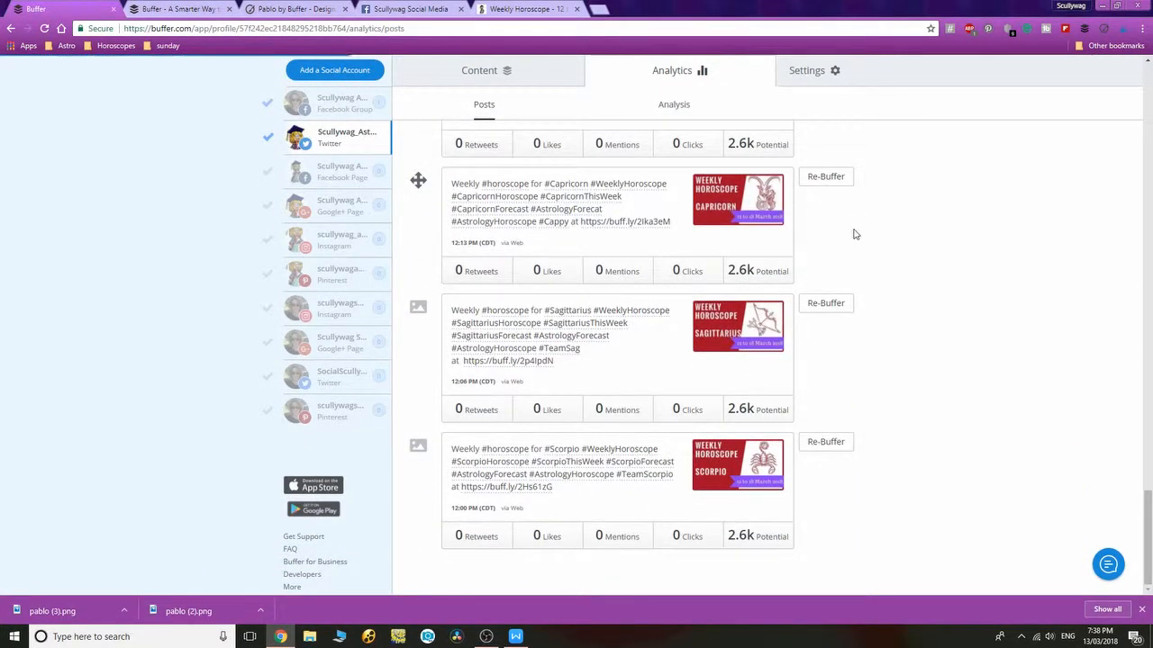
scroll(856, 229, down, 9)
scroll(858, 226, down, 10)
scroll(856, 221, down, 2)
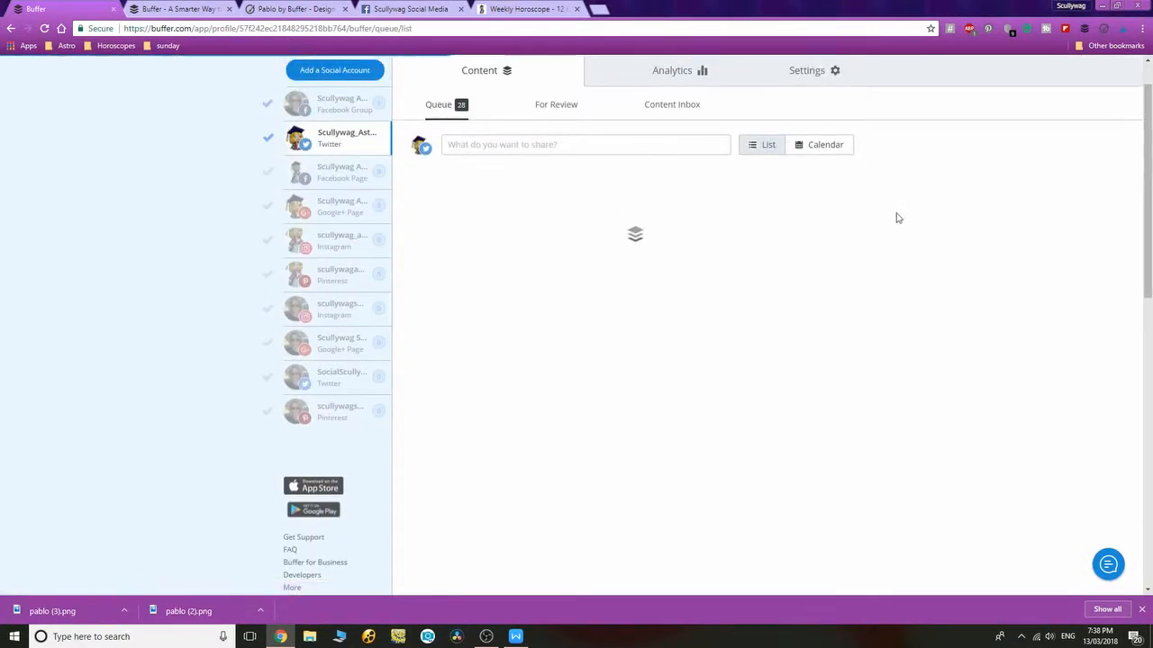
- Find tomorrow's "this is my latest post" tweet in the Twitter queue, cancel its deletion, and move it to the top of the queue
scroll(855, 258, down, 15)
scroll(856, 259, down, 20)
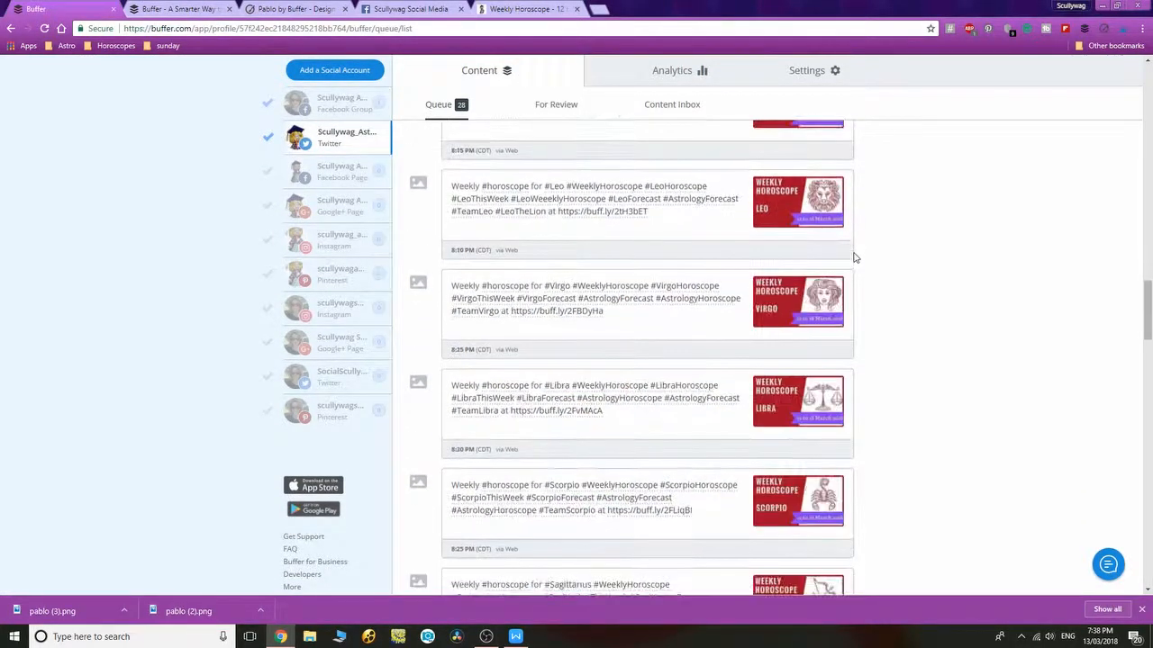
scroll(855, 257, up, 2)
mouse_move(749, 288)
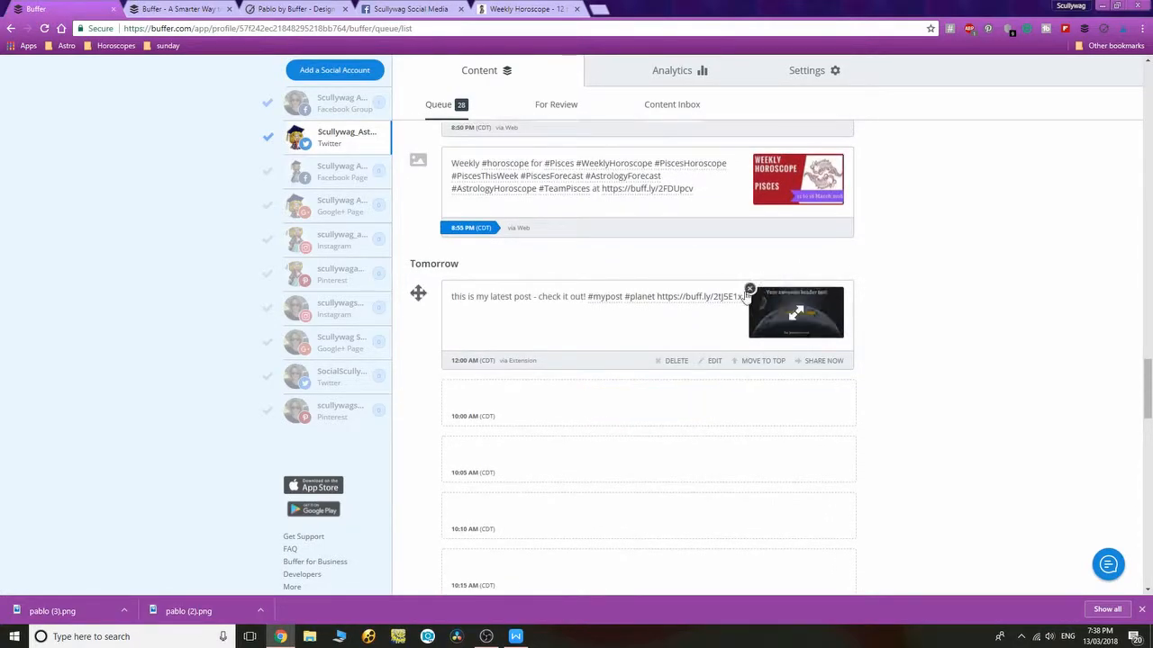
click(669, 367)
click(679, 273)
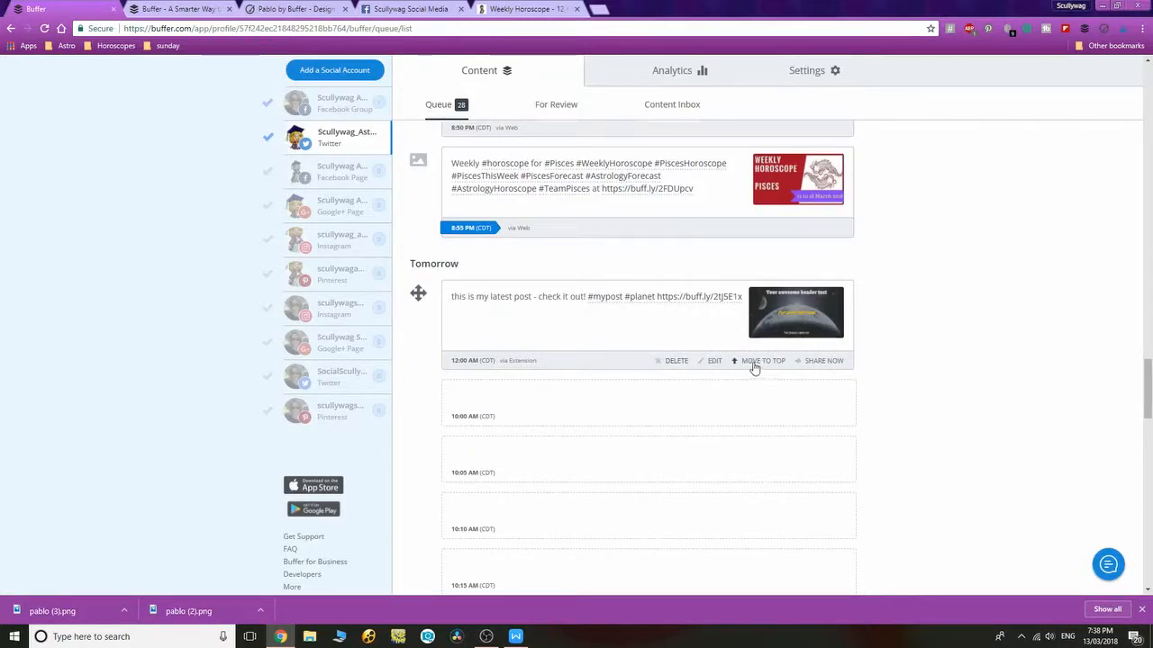
click(761, 364)
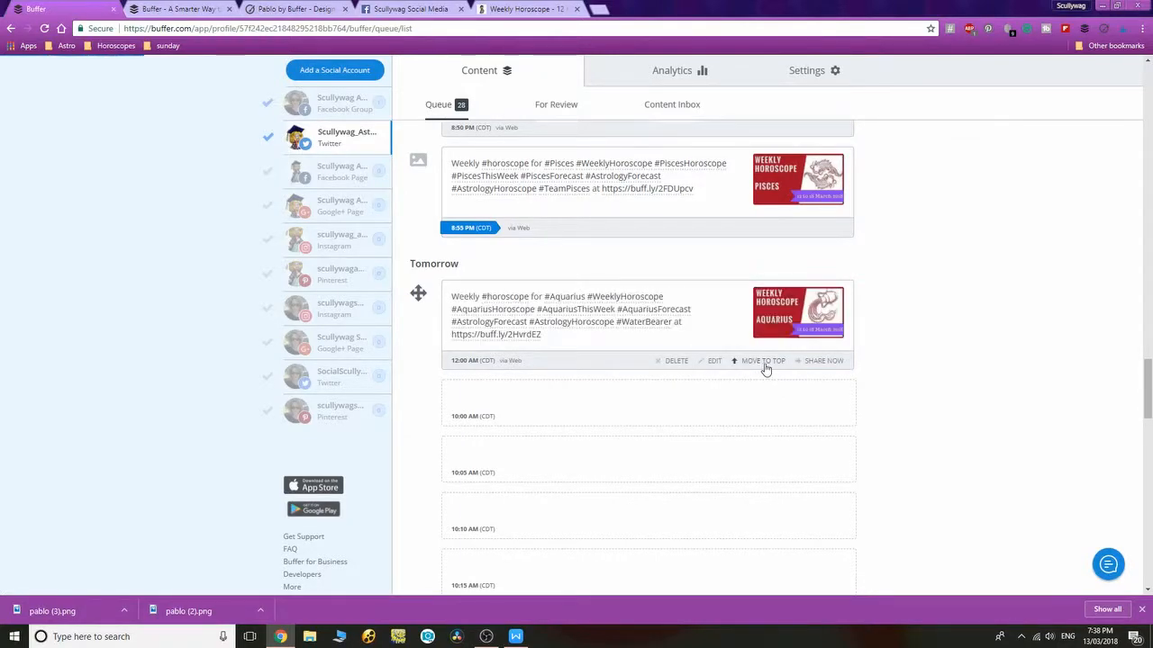
- Open the first queued tweet for editing, check its scheduled date and time, and save it
scroll(883, 265, up, 6)
drag(1145, 331, 1146, 90)
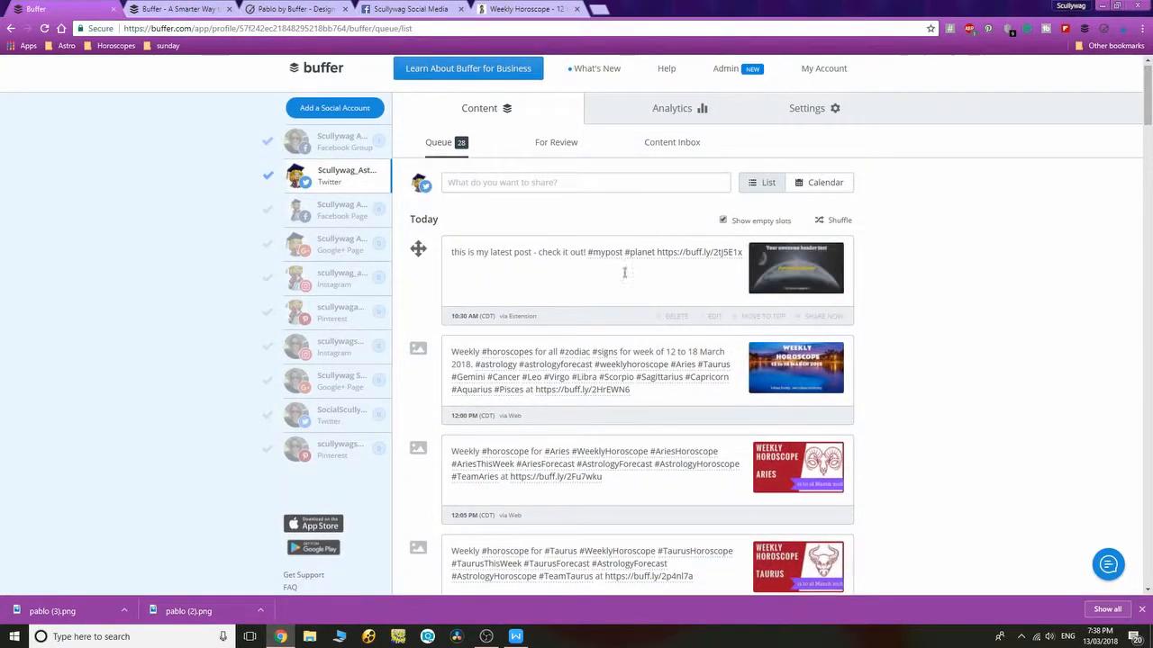
mouse_move(467, 323)
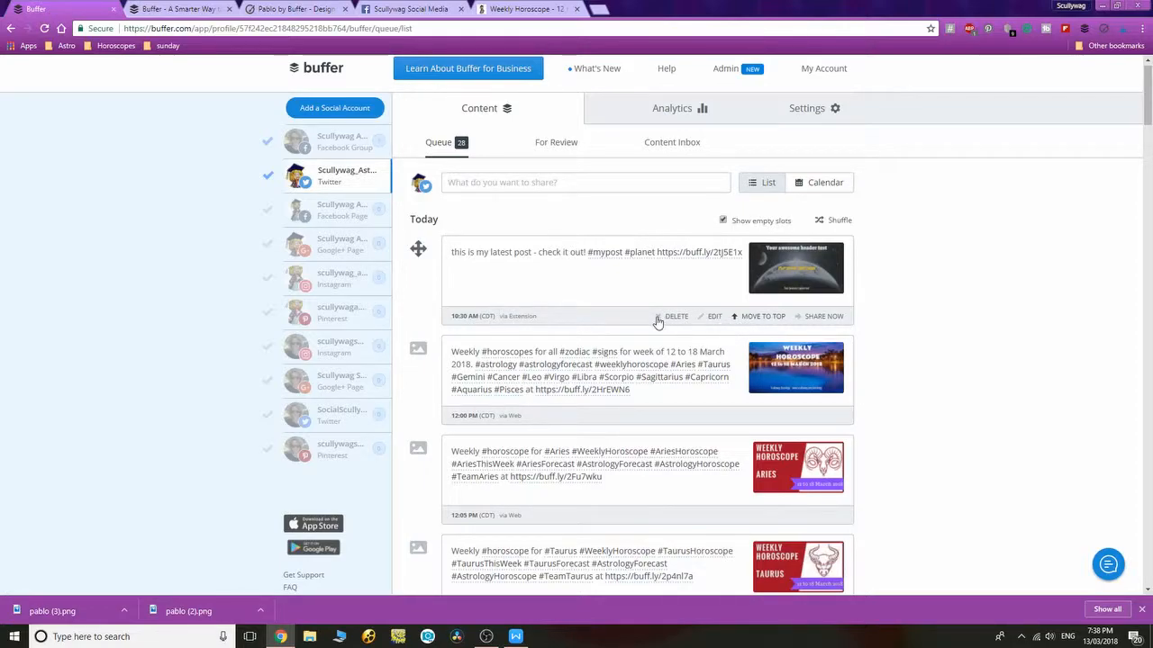
click(712, 317)
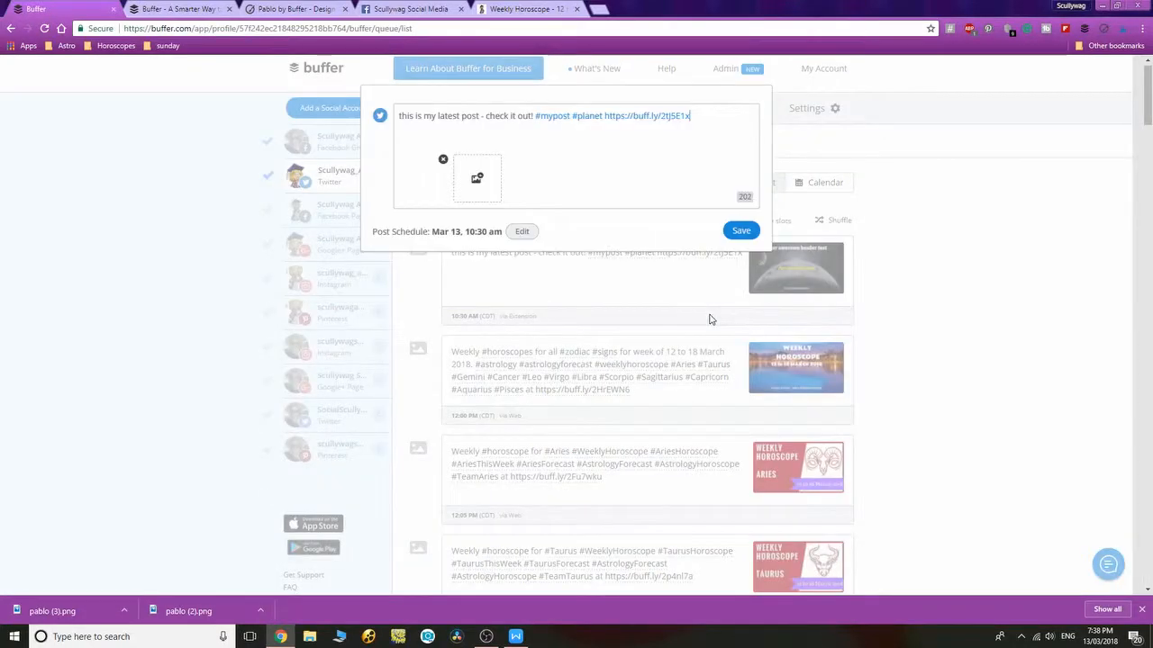
click(521, 232)
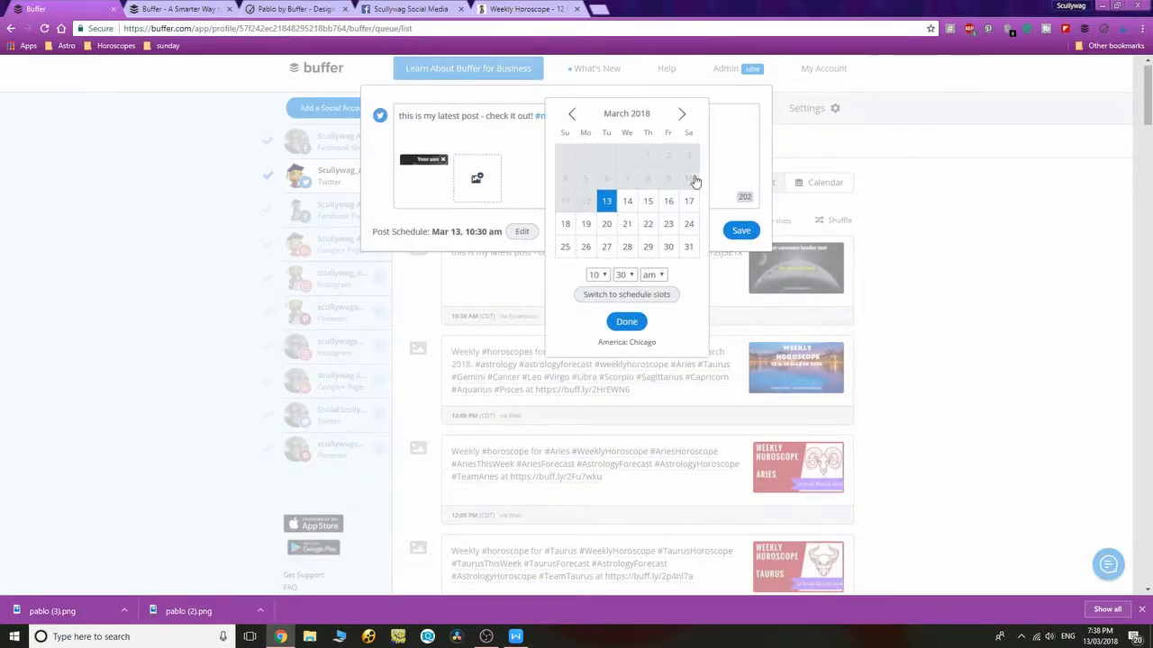
click(627, 322)
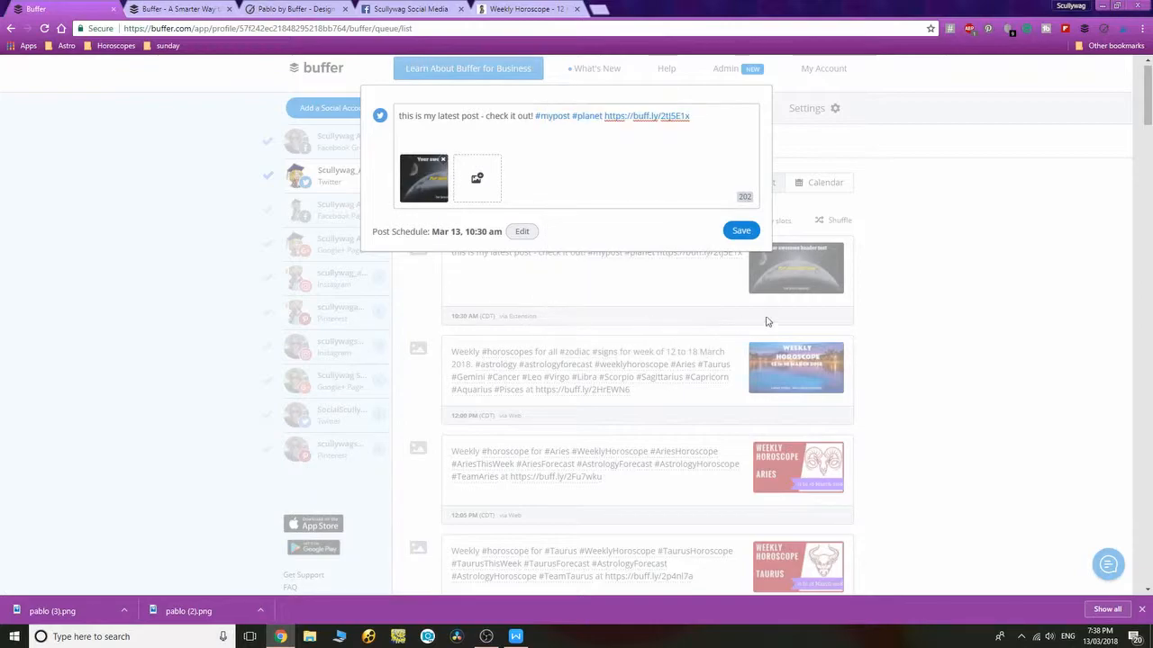
click(739, 231)
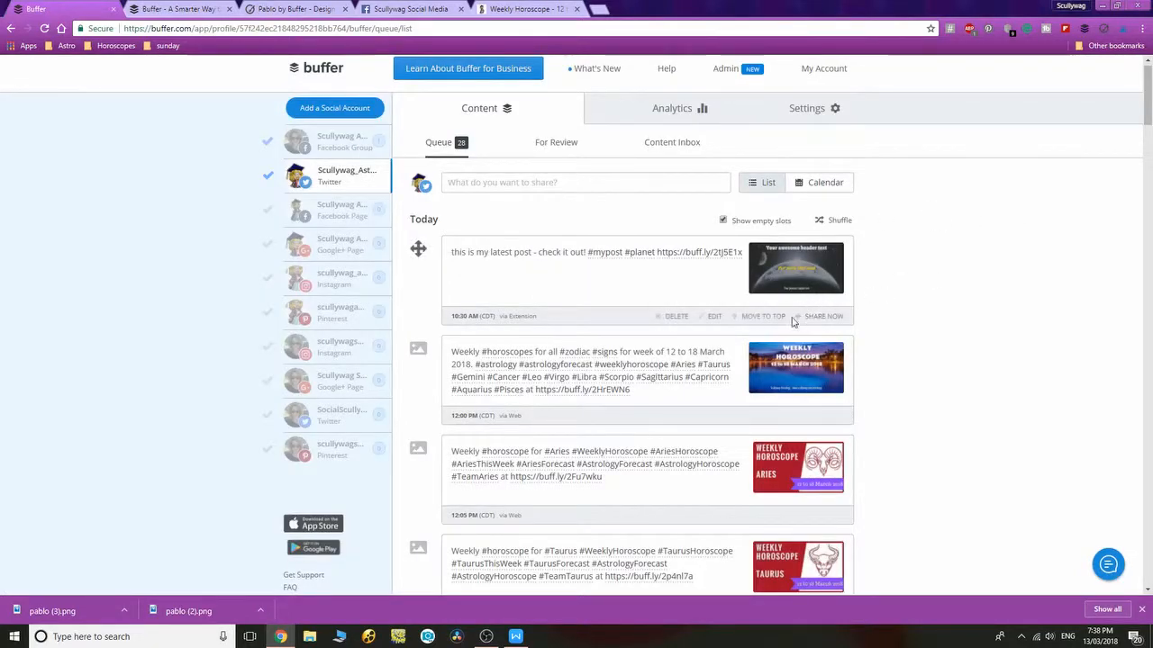
- Delete the "this is my latest post" tweet from the Twitter queue and the Pablo image post from the Facebook group's queue
click(664, 317)
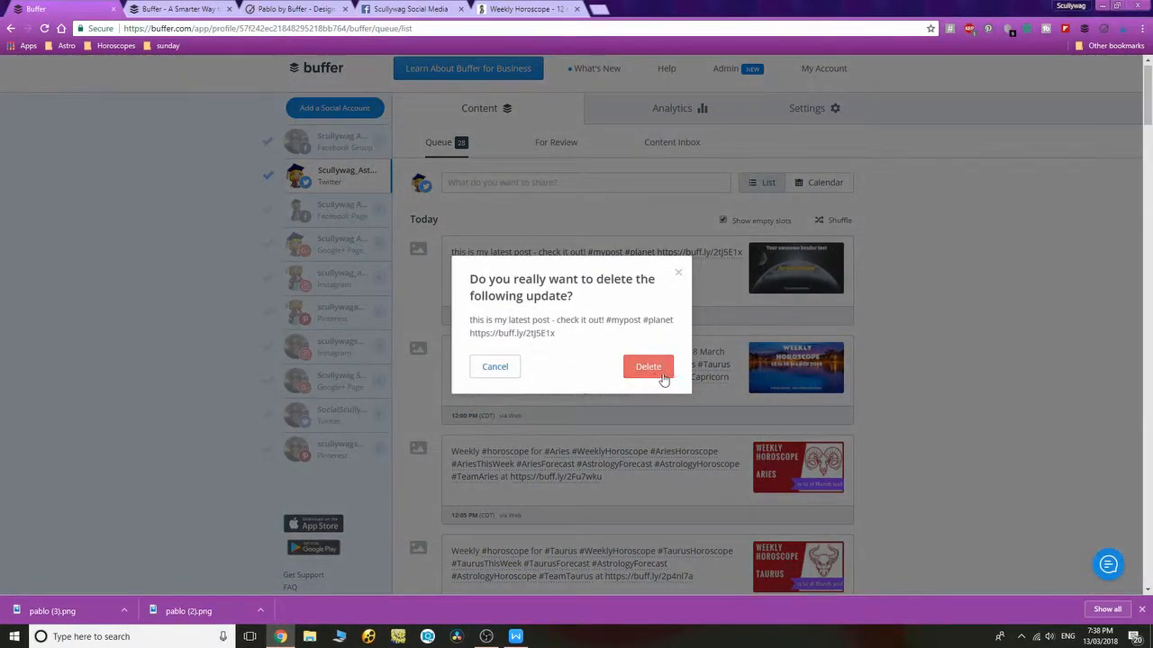
click(650, 368)
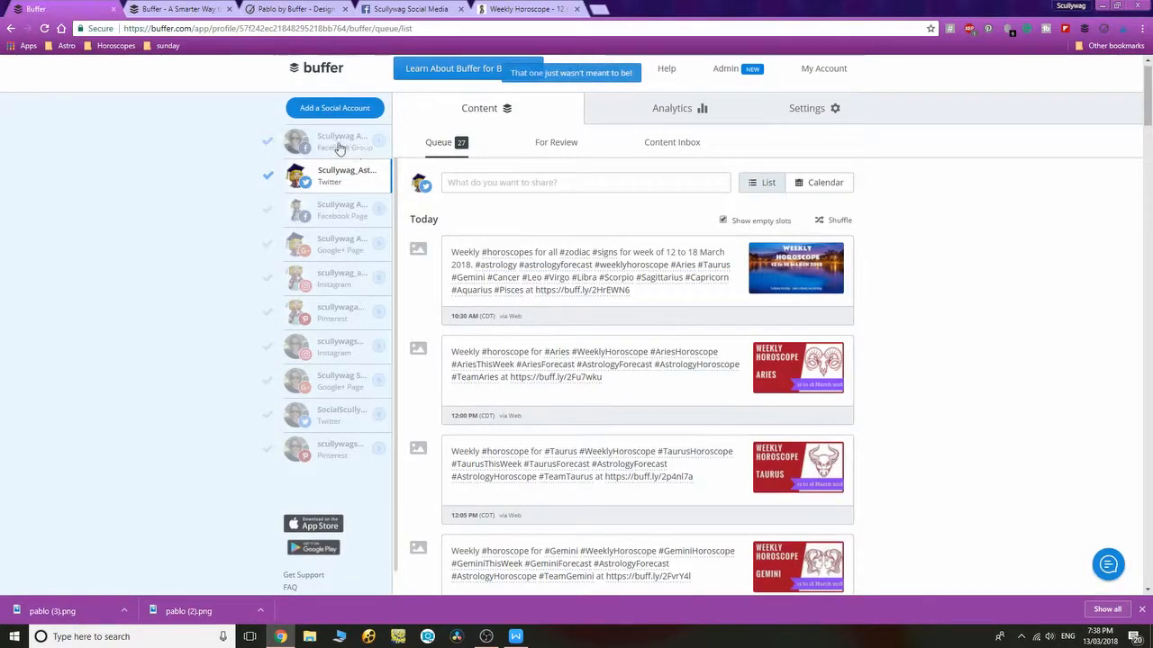
click(329, 142)
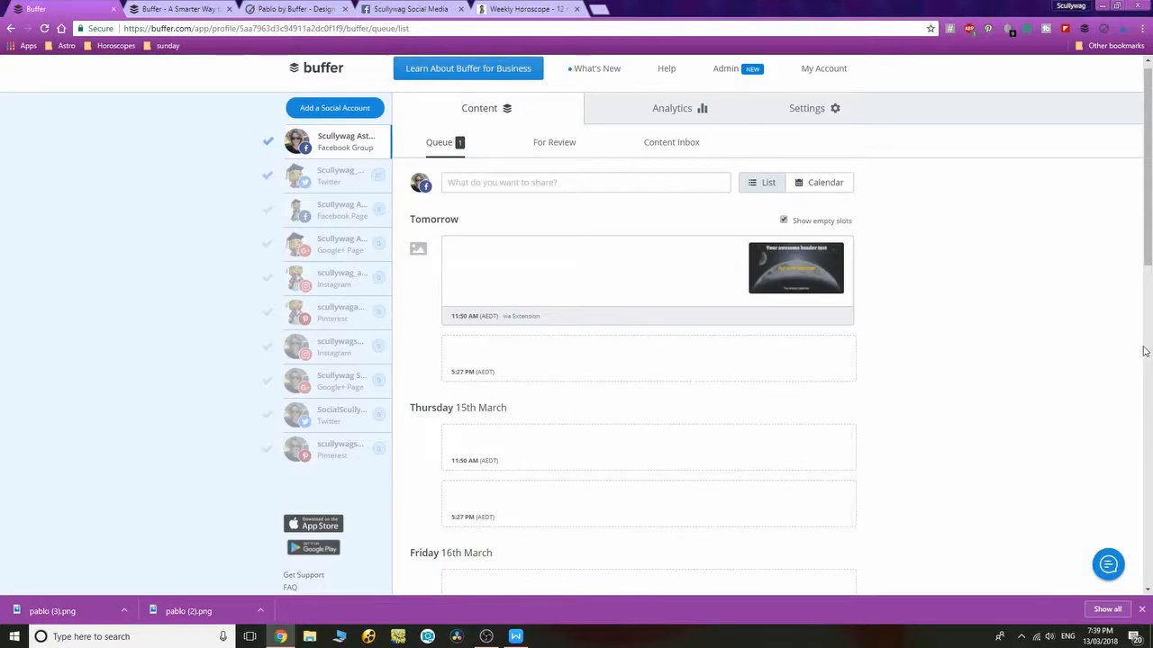
mouse_move(600, 322)
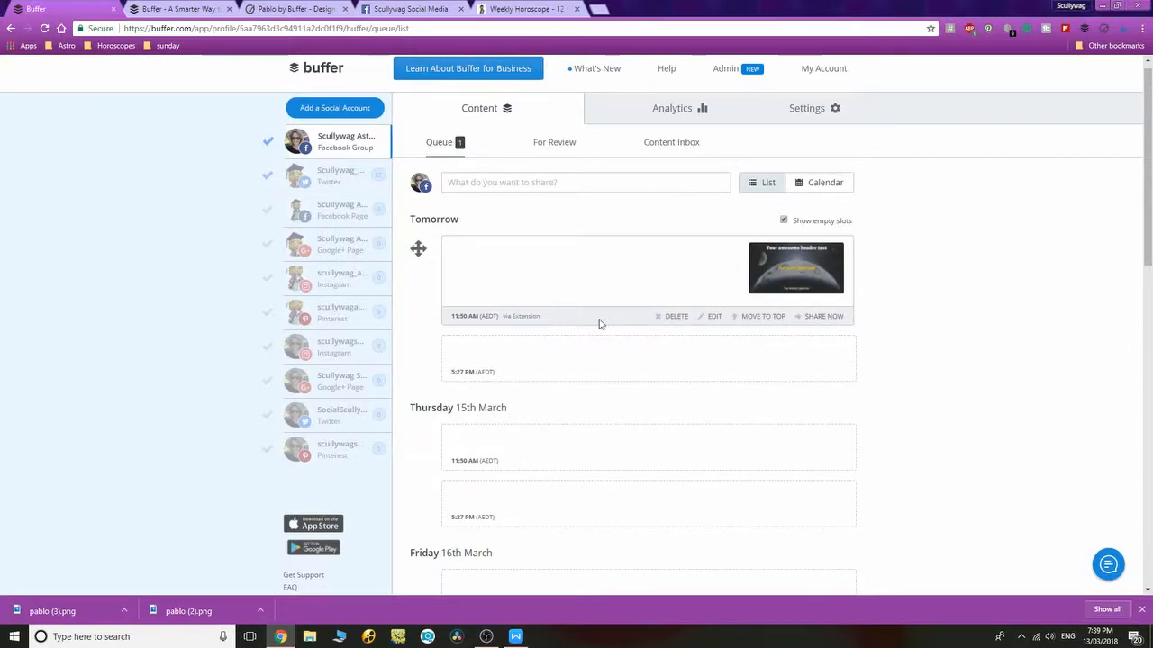
click(663, 320)
click(639, 355)
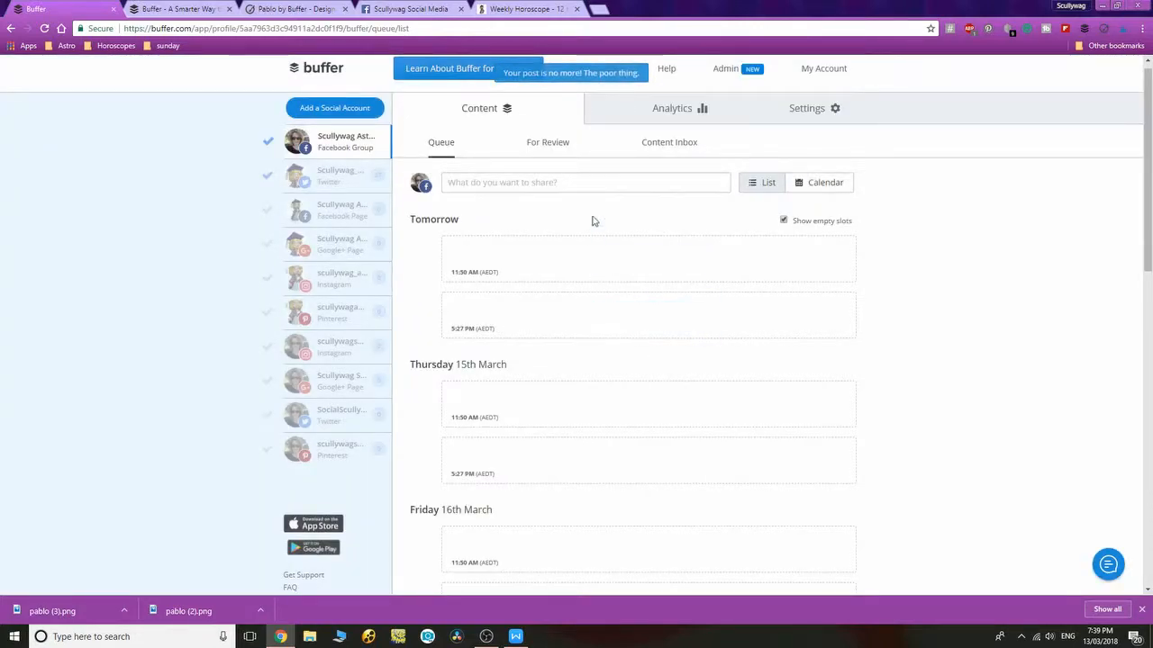
- Examine the Twitter account's queue, including the empty posting slots for tomorrow
click(323, 179)
scroll(880, 247, down, 5)
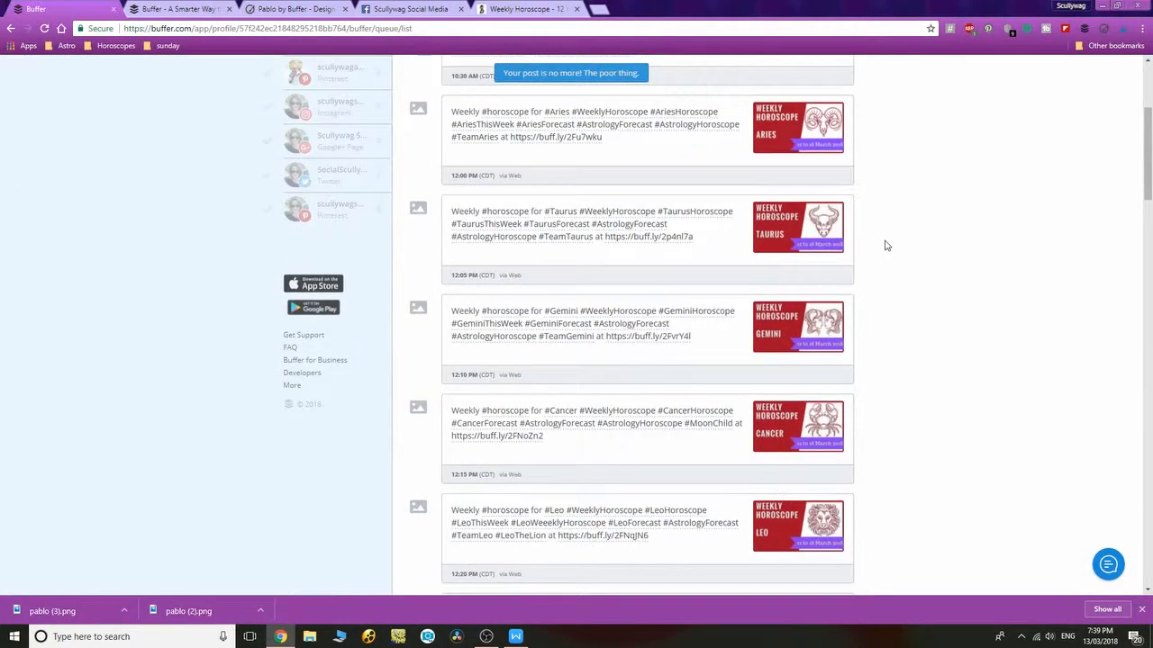
scroll(889, 257, down, 12)
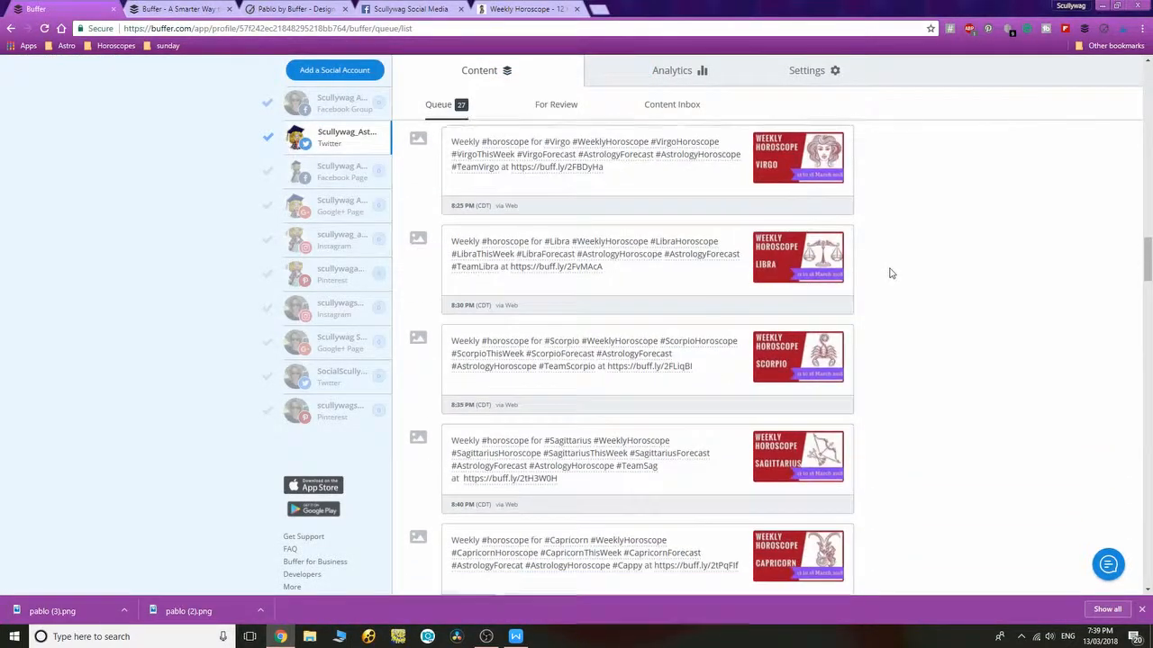
scroll(889, 272, down, 1)
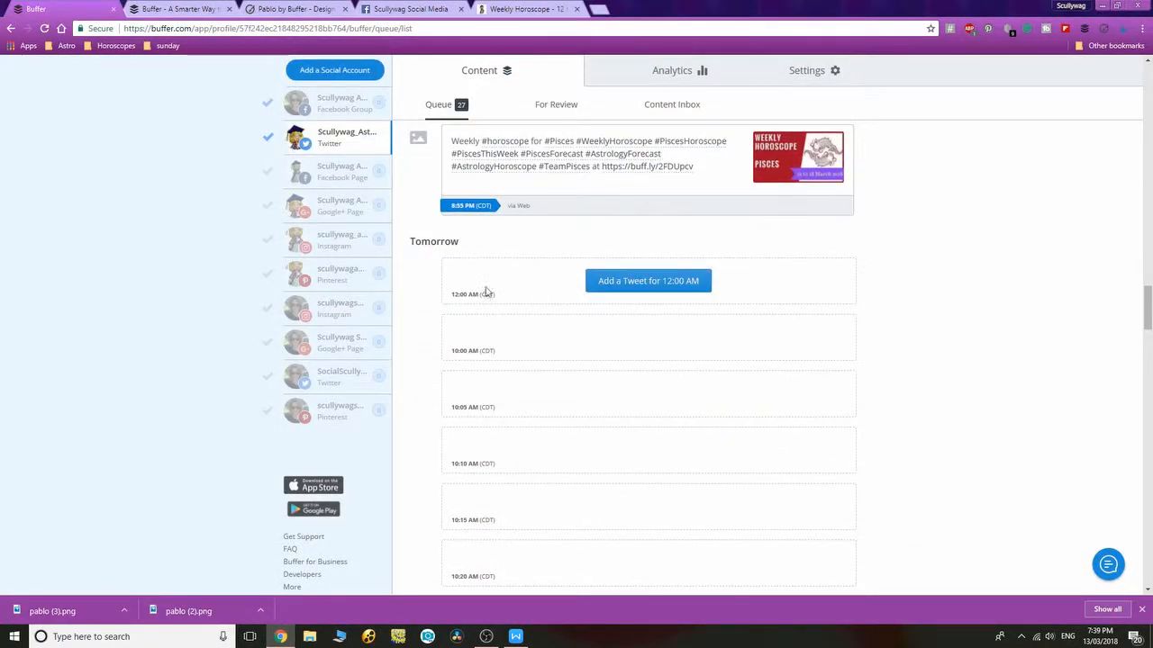
scroll(561, 291, down, 1)
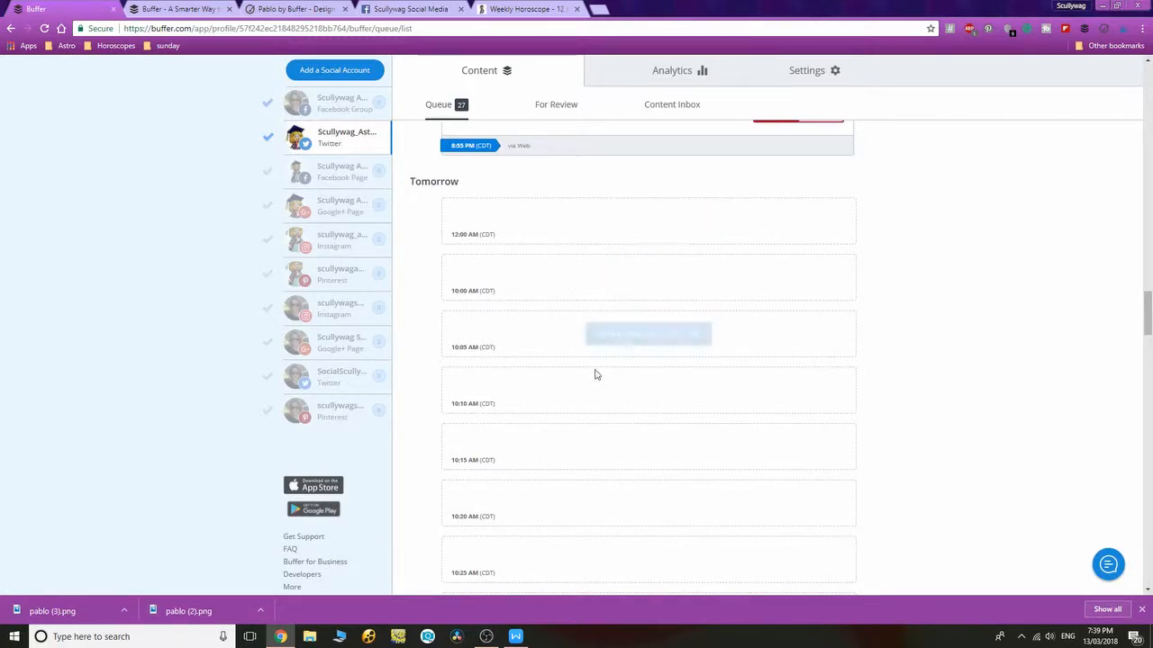
scroll(597, 367, down, 4)
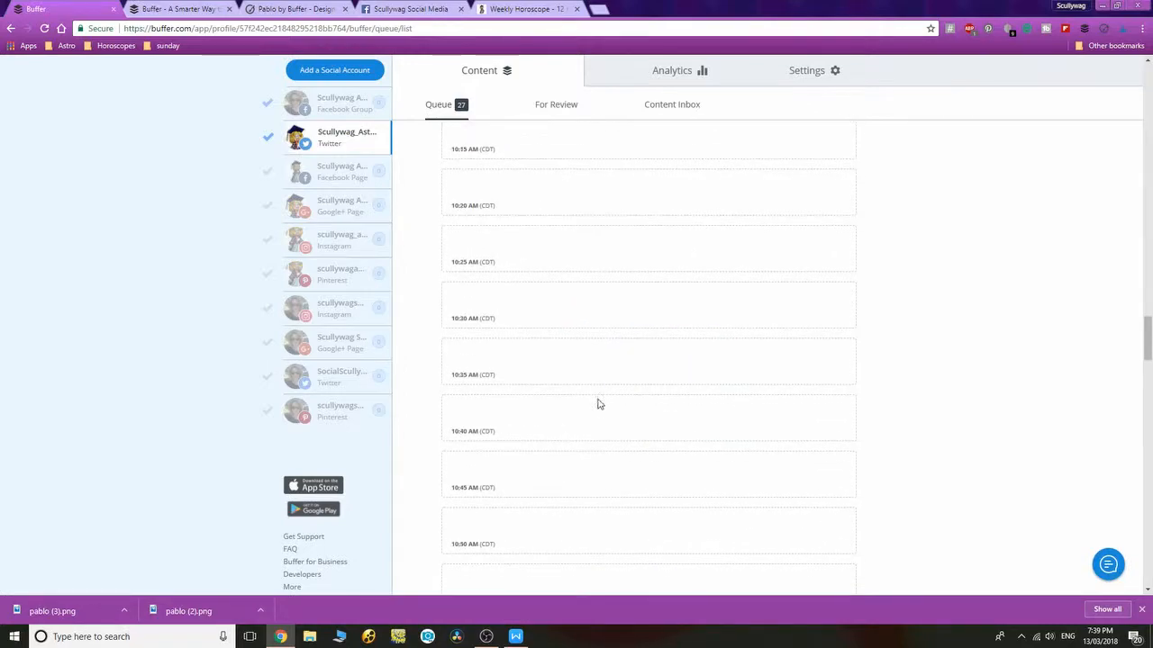
- Open the Monday 12th March all-signs weekly horoscope tweet for re-buffering from the Twitter post analytics
click(671, 71)
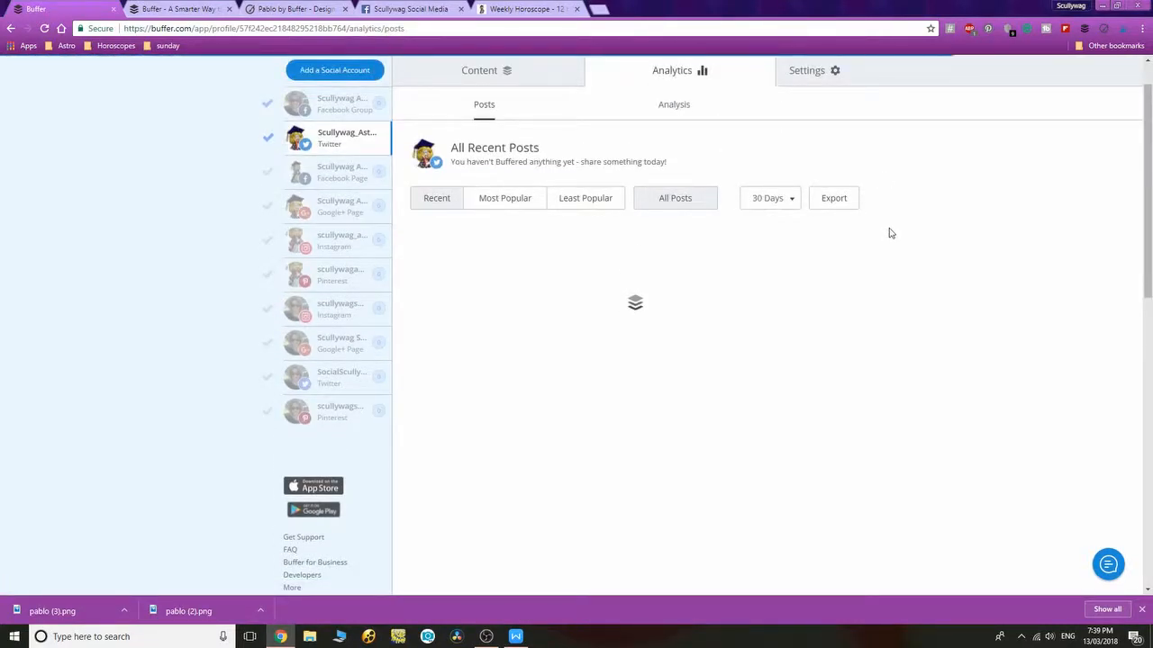
scroll(890, 231, down, 2)
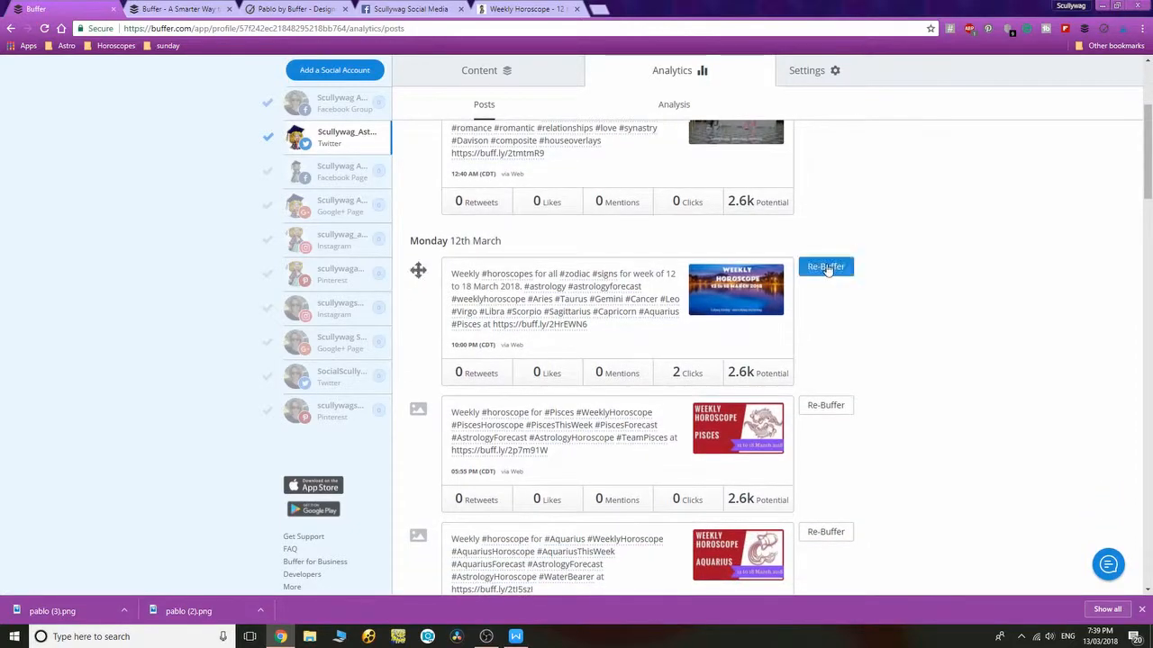
click(825, 266)
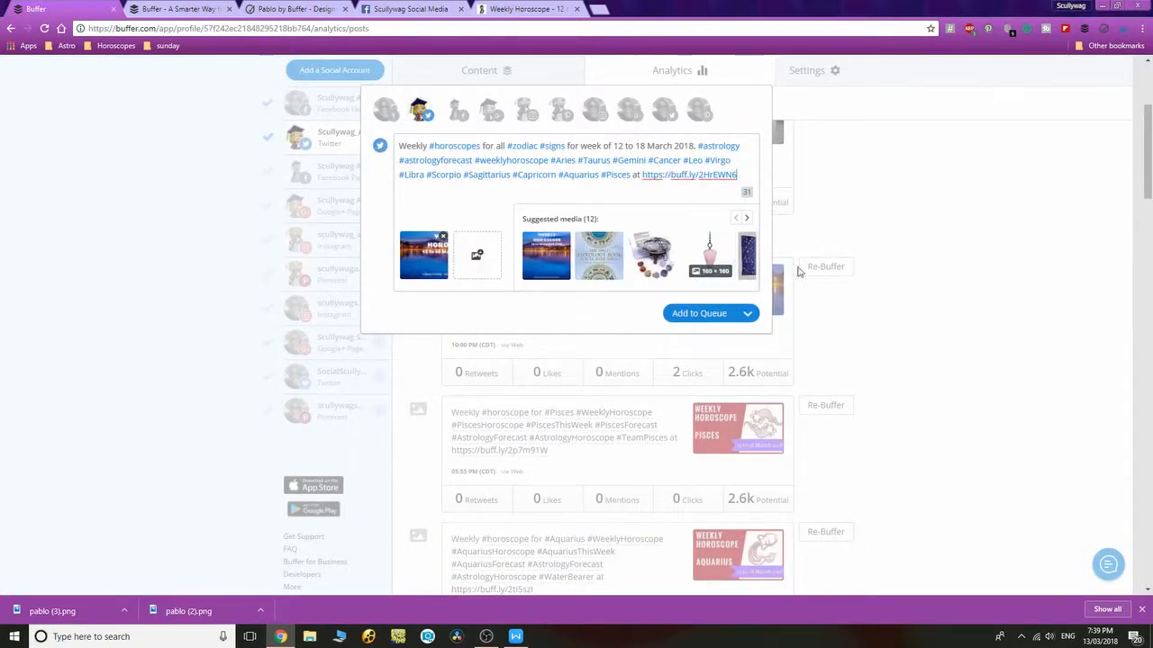
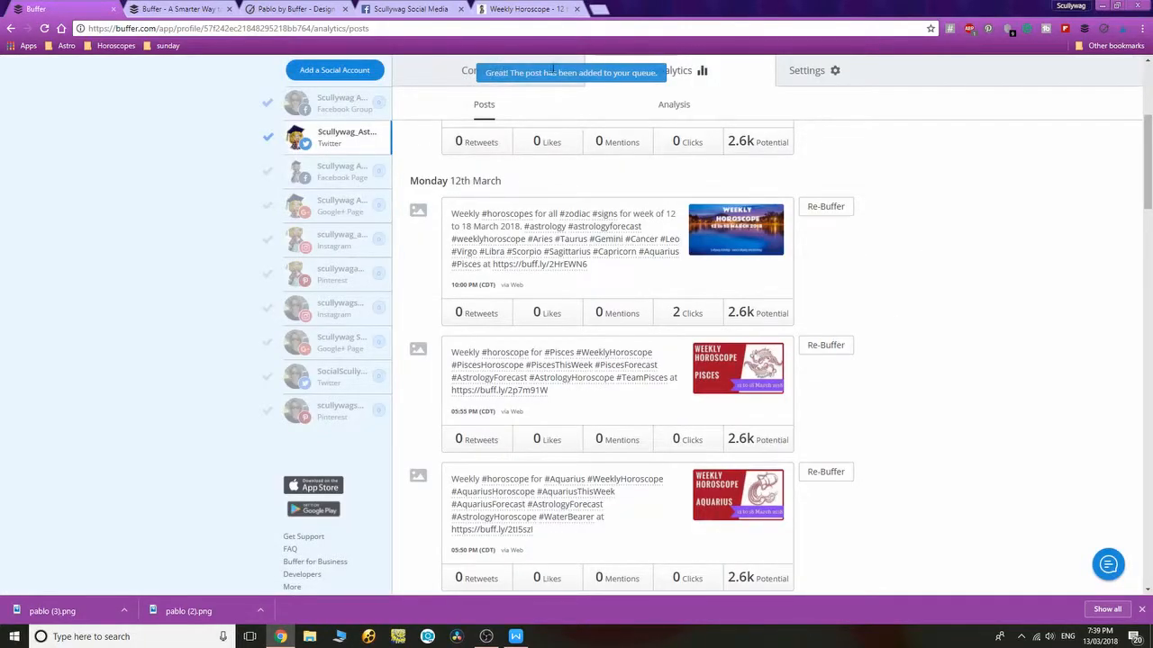
- Re-buffer the Monday 12th March weekly horoscope tweets sign by sign from Aries, Taurus and Gemini onward into the Twitter queue
scroll(863, 333, down, 12)
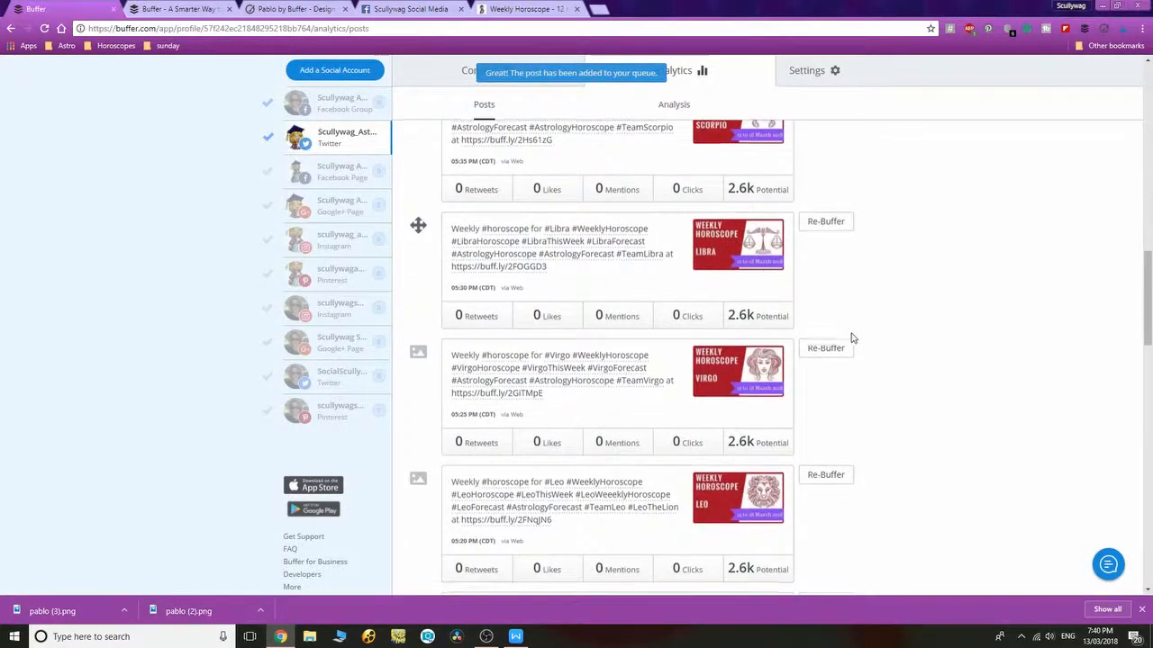
scroll(846, 334, down, 4)
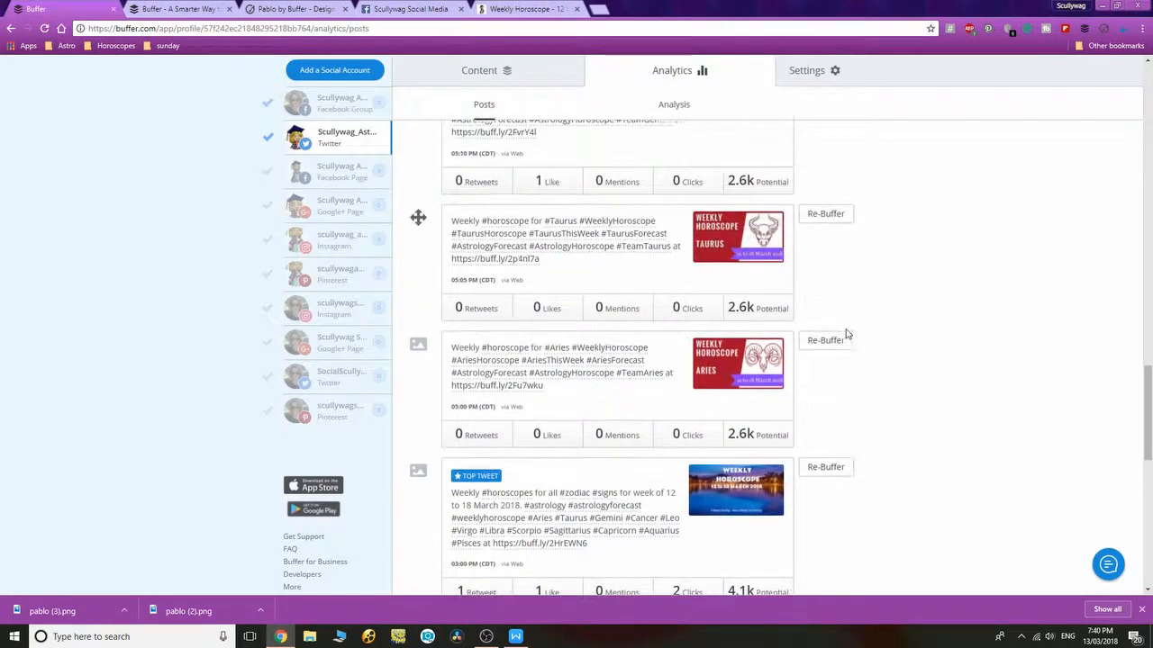
click(839, 340)
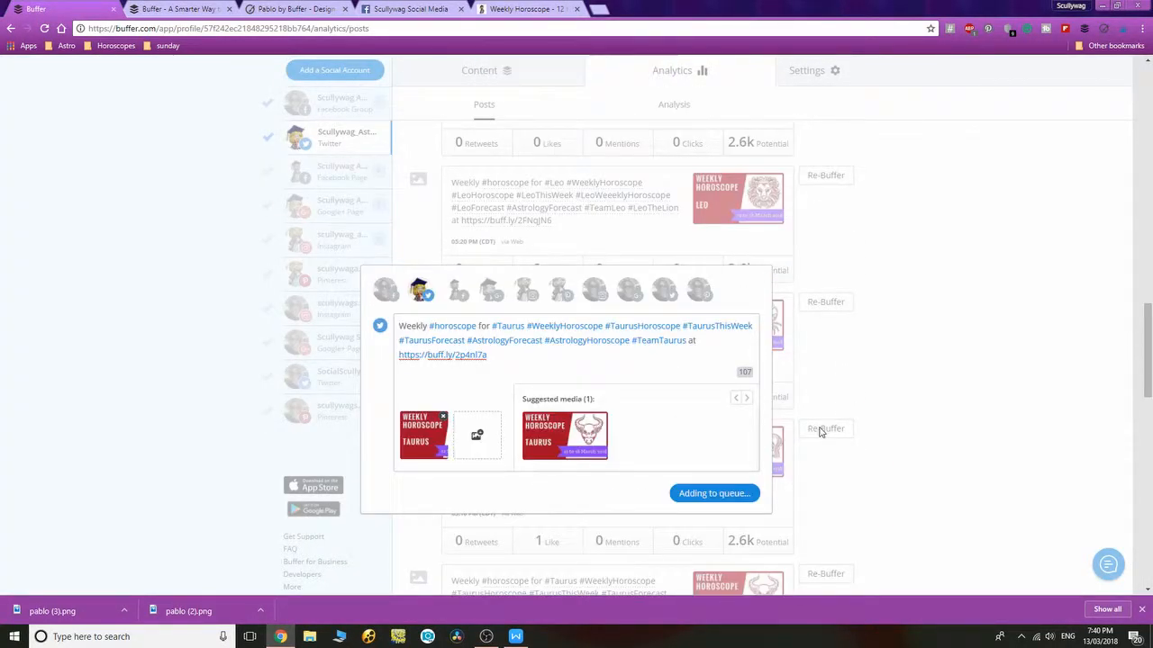
click(820, 431)
click(820, 431)
click(698, 316)
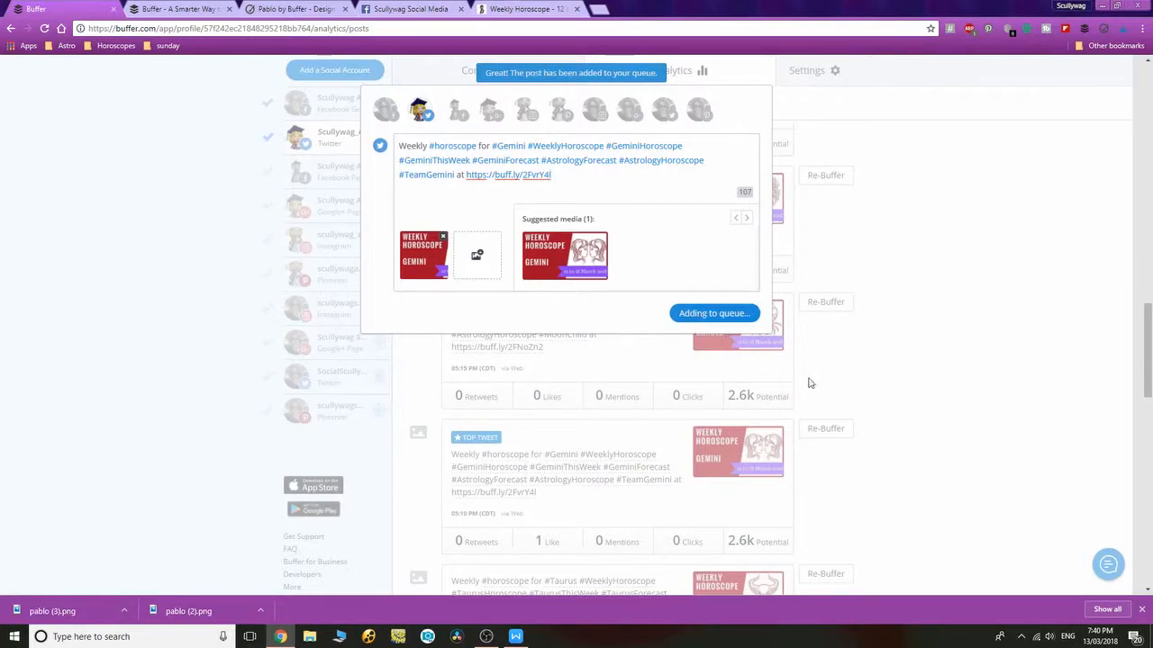
click(818, 412)
click(716, 314)
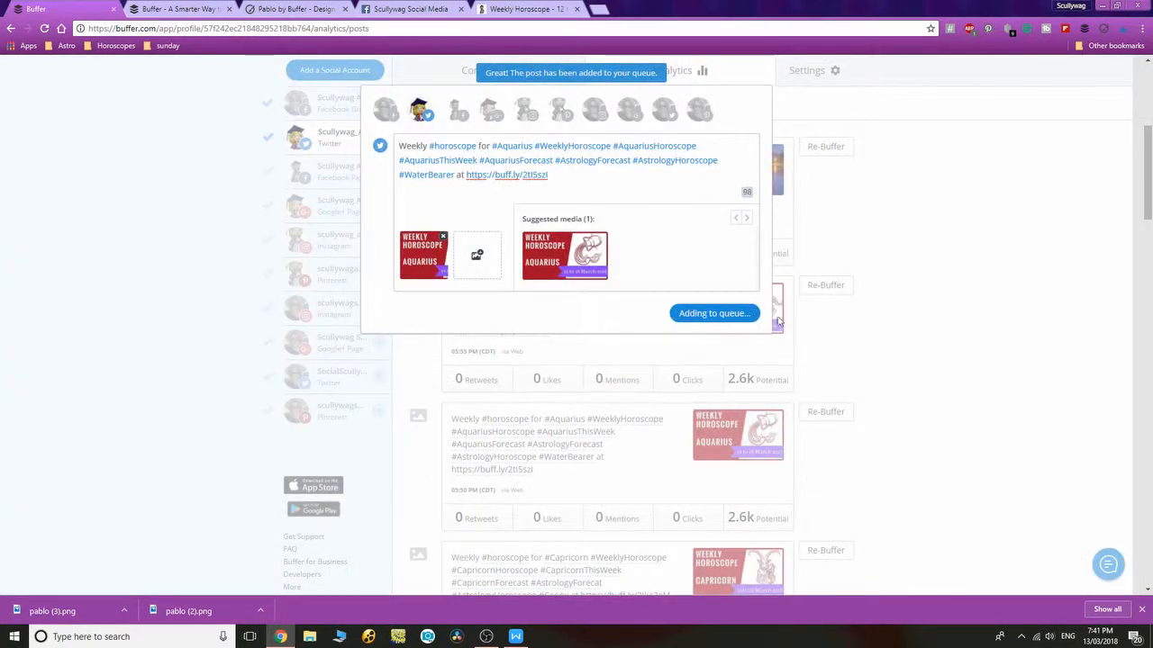
- Try to re-buffer the Aquarius weekly horoscope tweet, close its composer, and add the Pisces weekly horoscope tweet to the queue
click(825, 411)
click(702, 313)
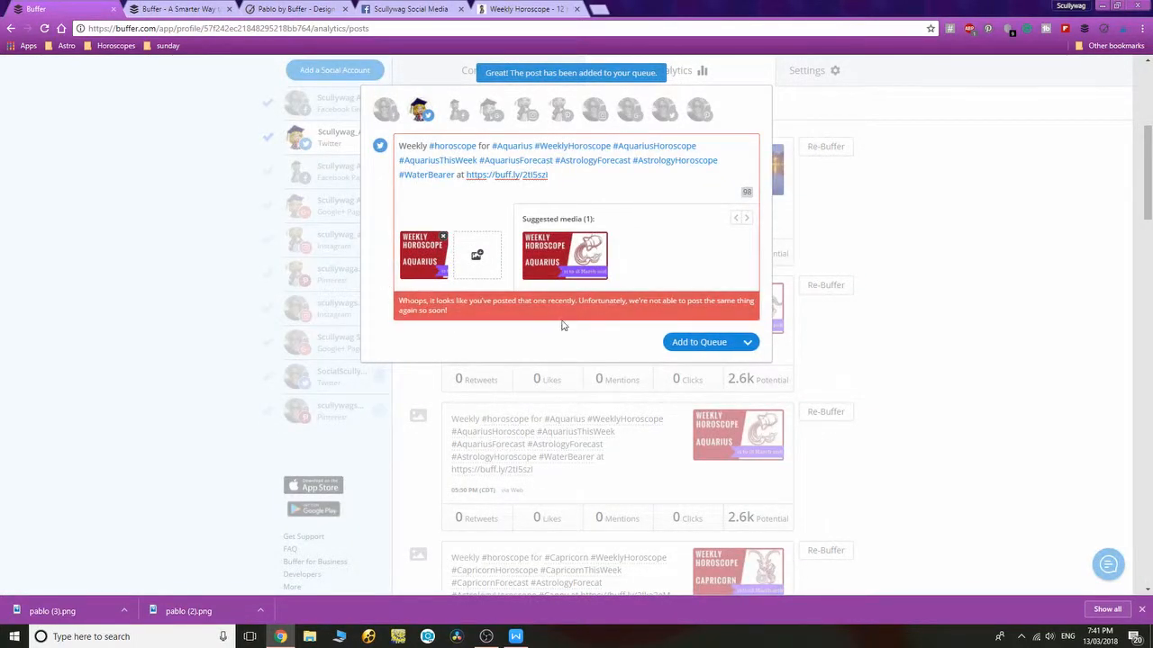
click(931, 339)
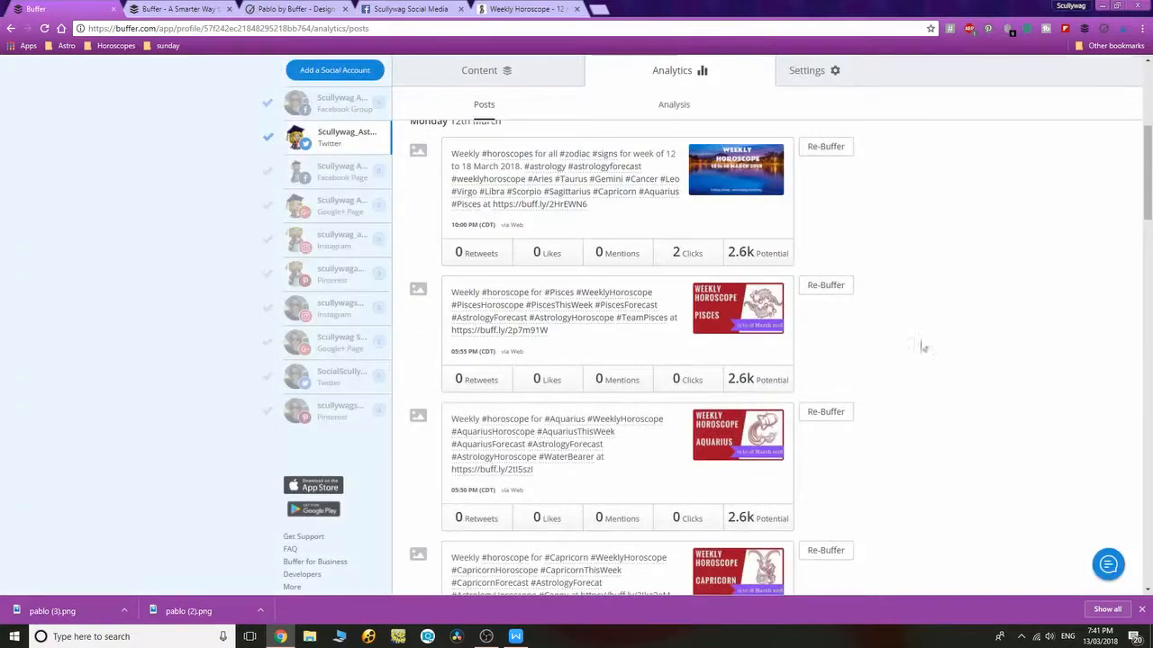
click(823, 286)
click(689, 314)
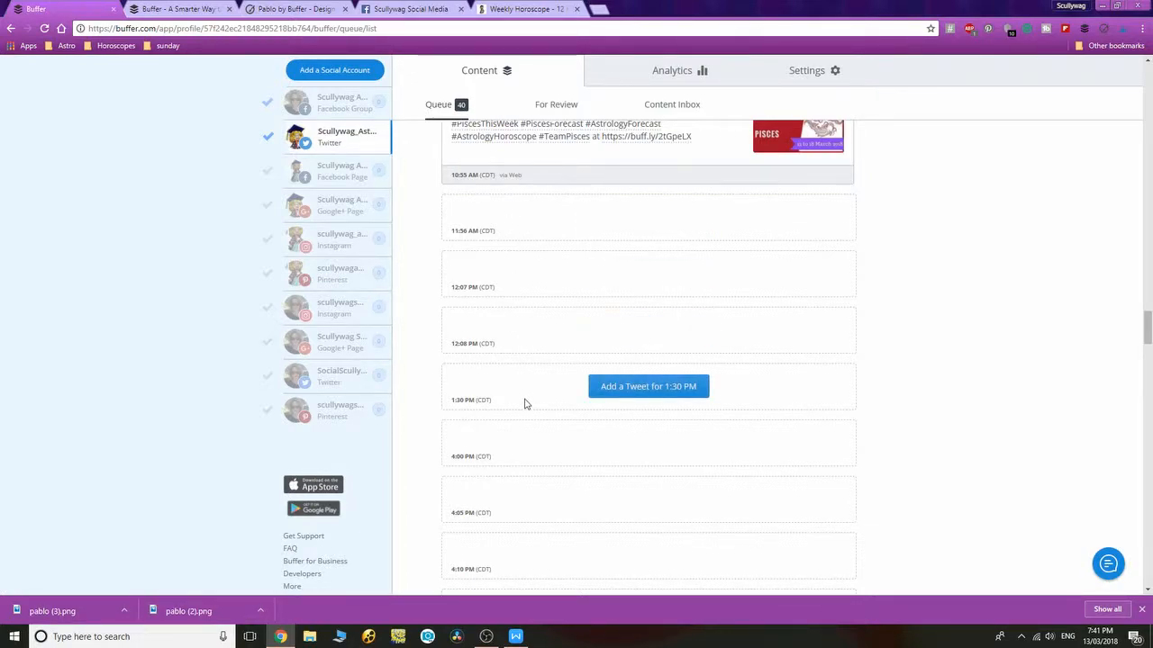
- Check the empty posting slots in the Twitter queue and the recent post analytics, and return to the queue
scroll(527, 404, down, 5)
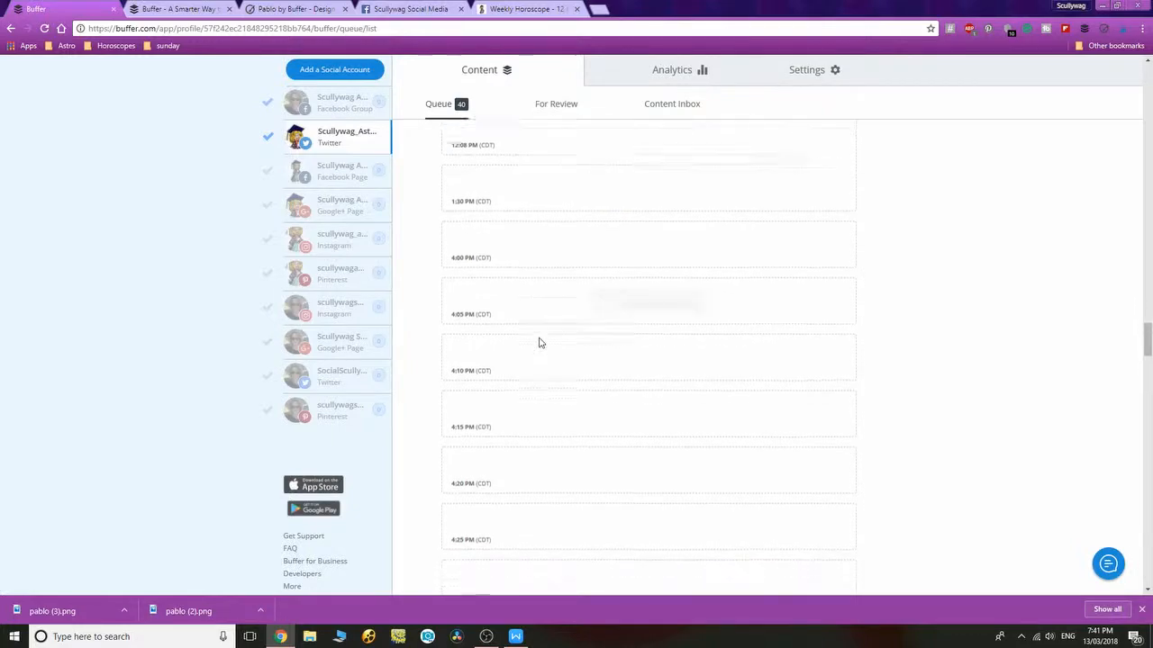
scroll(539, 342, up, 3)
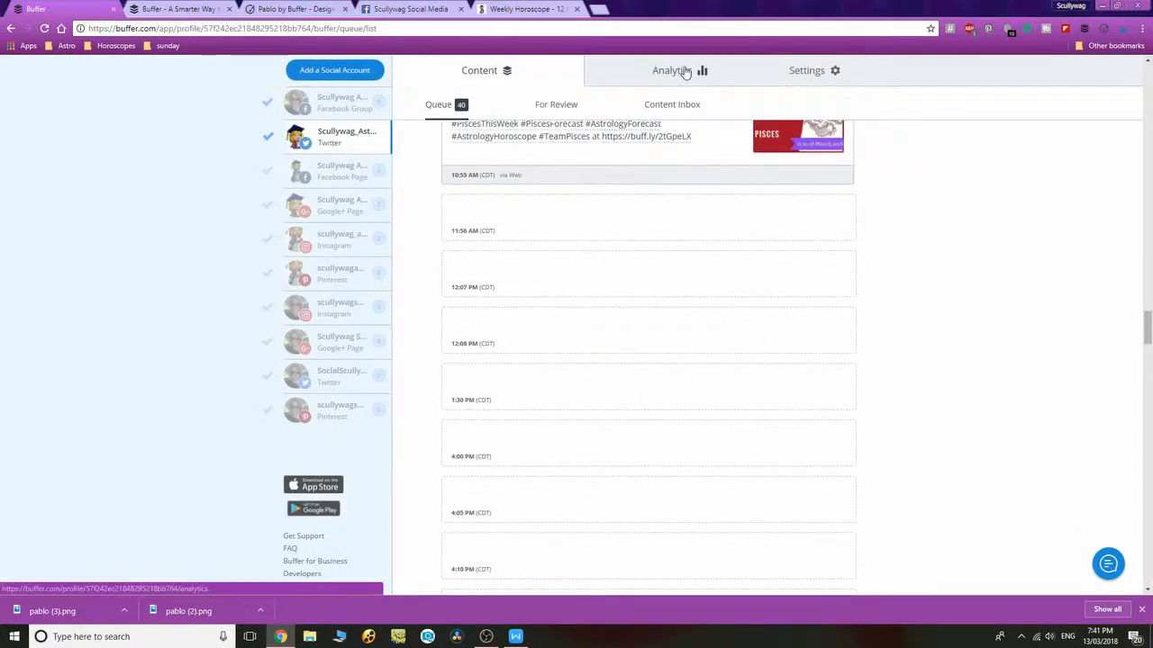
click(680, 70)
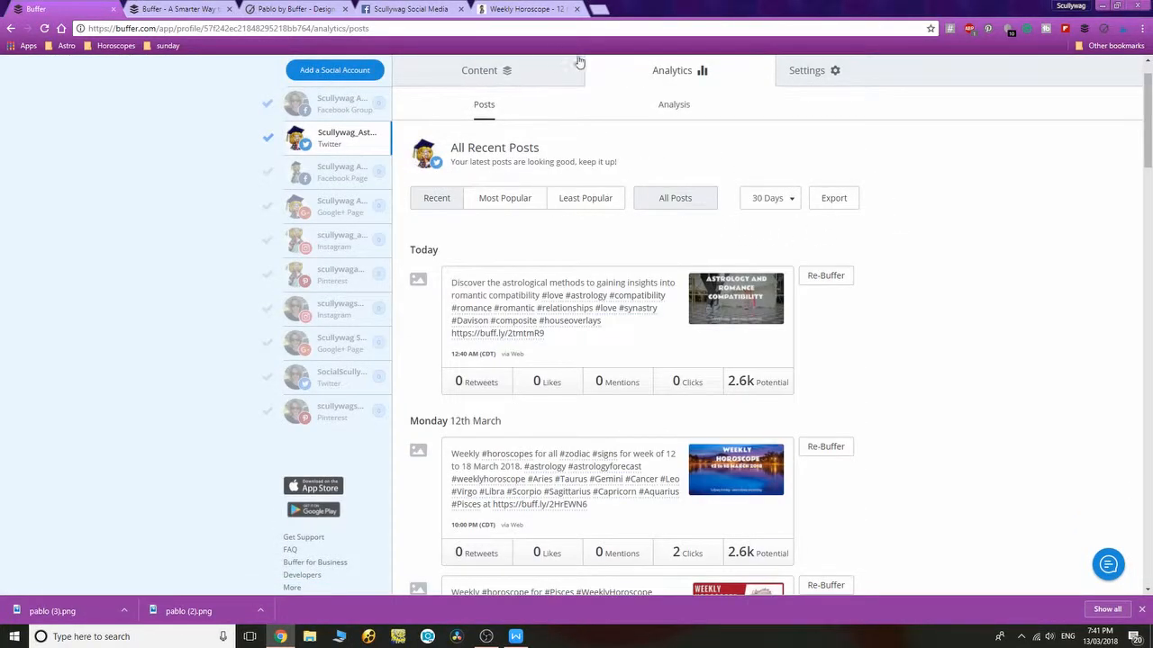
click(518, 82)
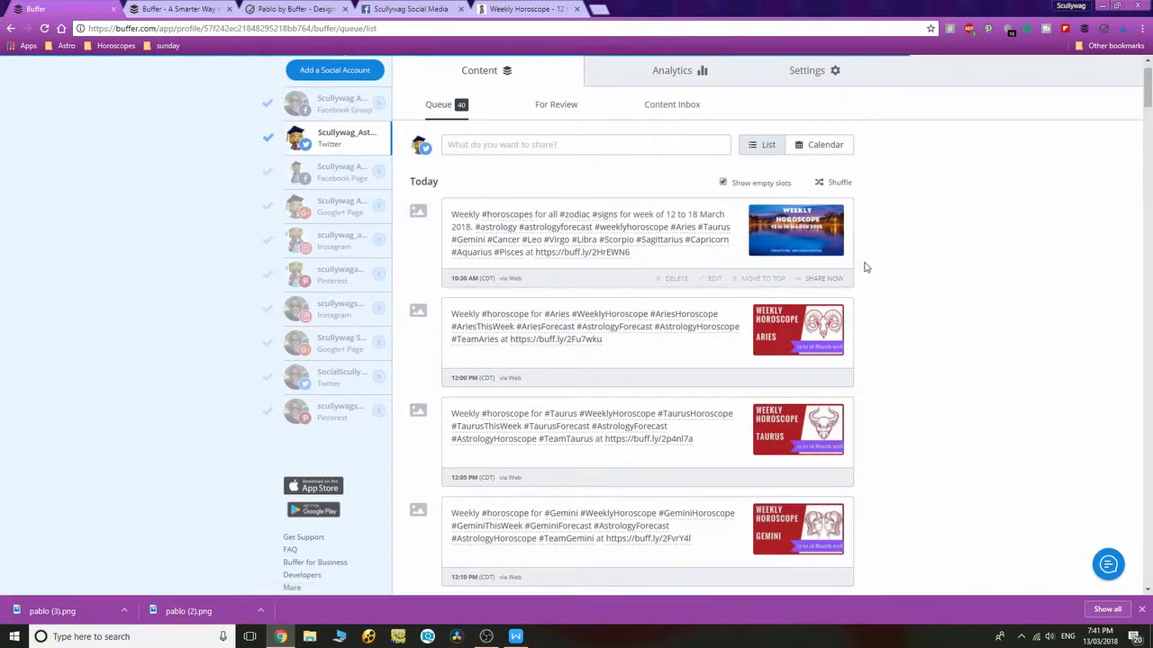
- Start a new tweet, switch to the weekly horoscopes document in Writer, and copy the all-zodiac-signs text ending in "#Pisces at"
click(495, 142)
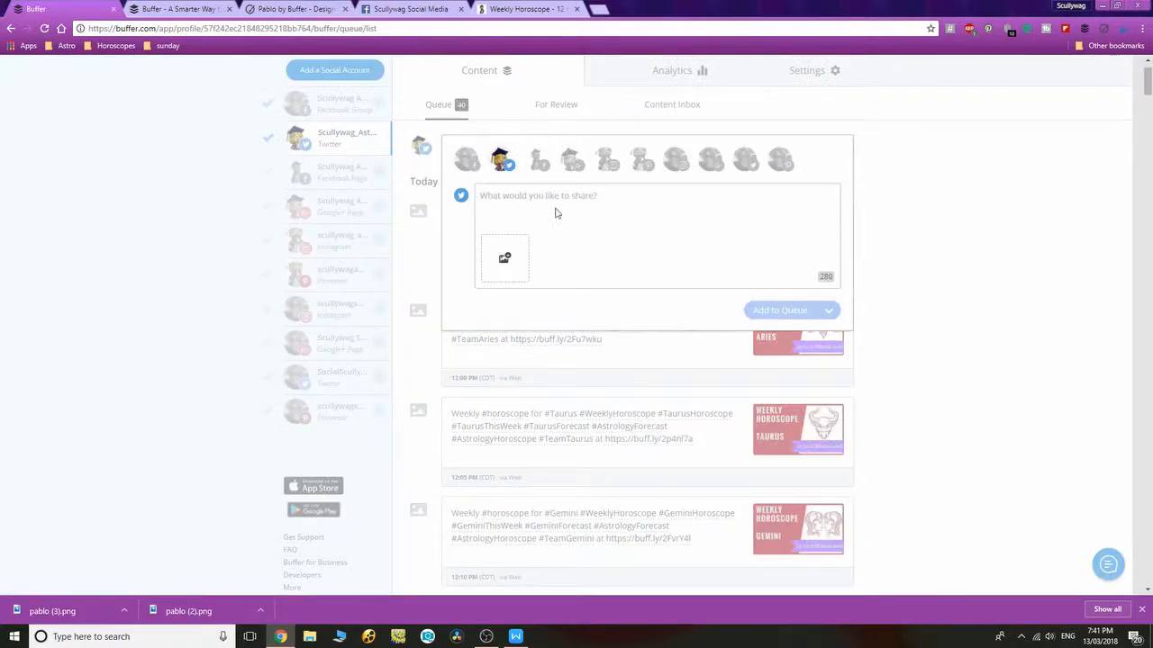
click(515, 636)
scroll(238, 189, down, 3)
scroll(241, 205, up, 3)
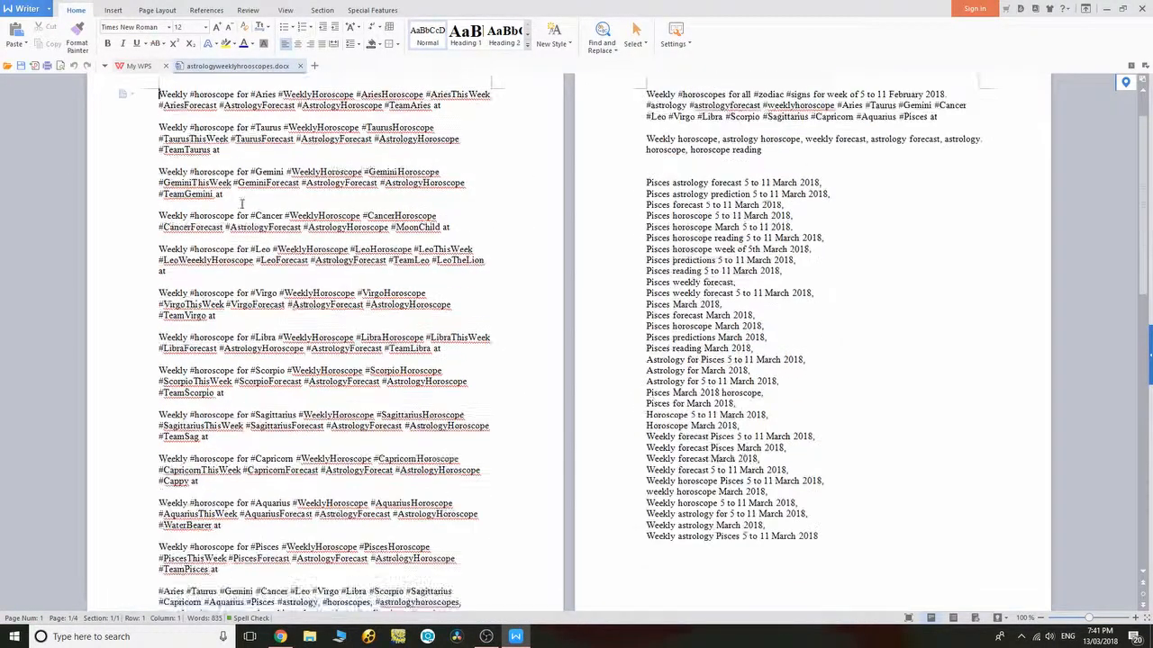
scroll(242, 205, up, 1)
scroll(335, 500, down, 2)
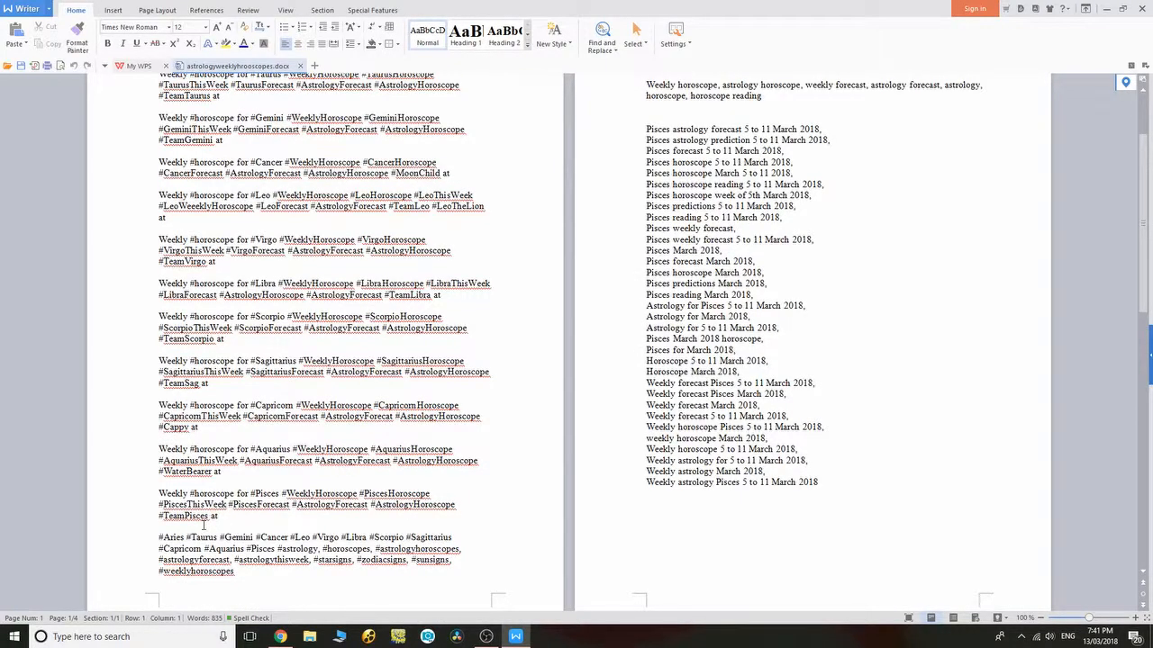
scroll(203, 527, up, 1)
drag(645, 93, 966, 106)
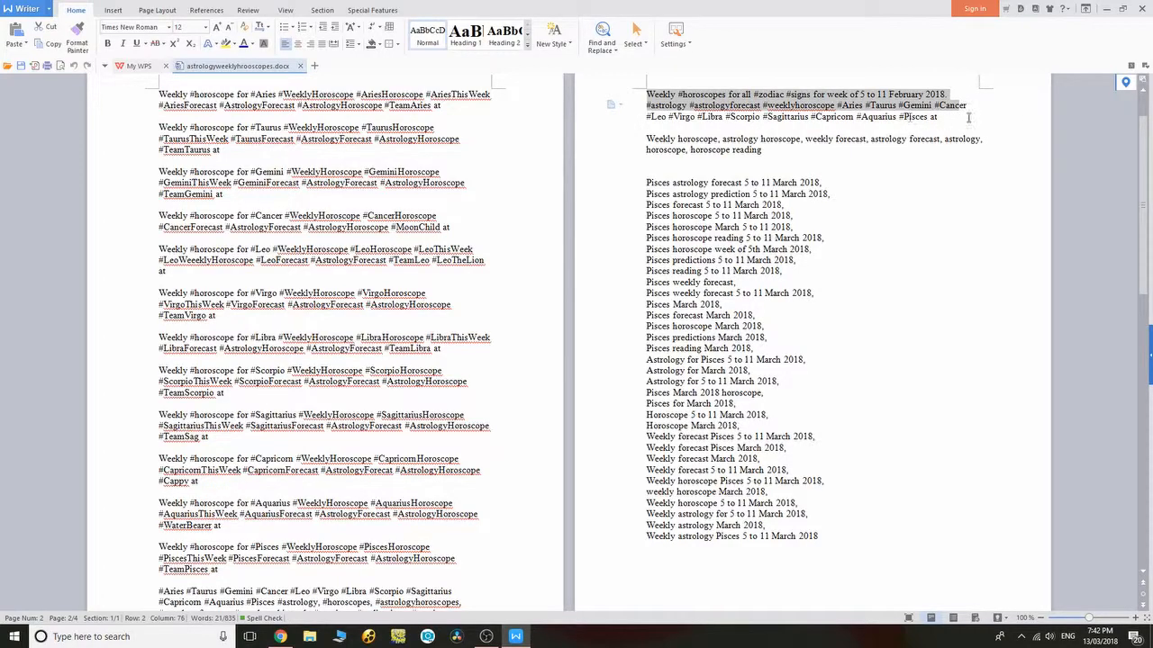
click(959, 118)
drag(646, 94, 947, 115)
key(ctrl+c)
right_click(911, 116)
click(916, 127)
- Switch back to Buffer in Chrome and paste the copied all-signs horoscope text into the new tweet
click(280, 636)
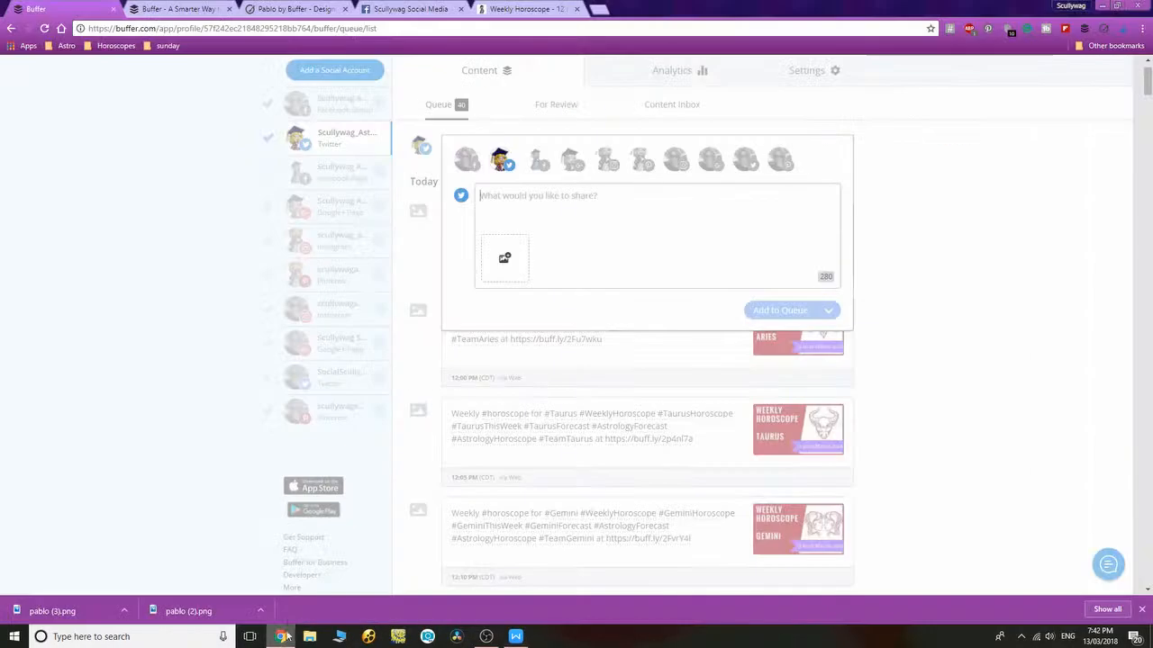
right_click(526, 204)
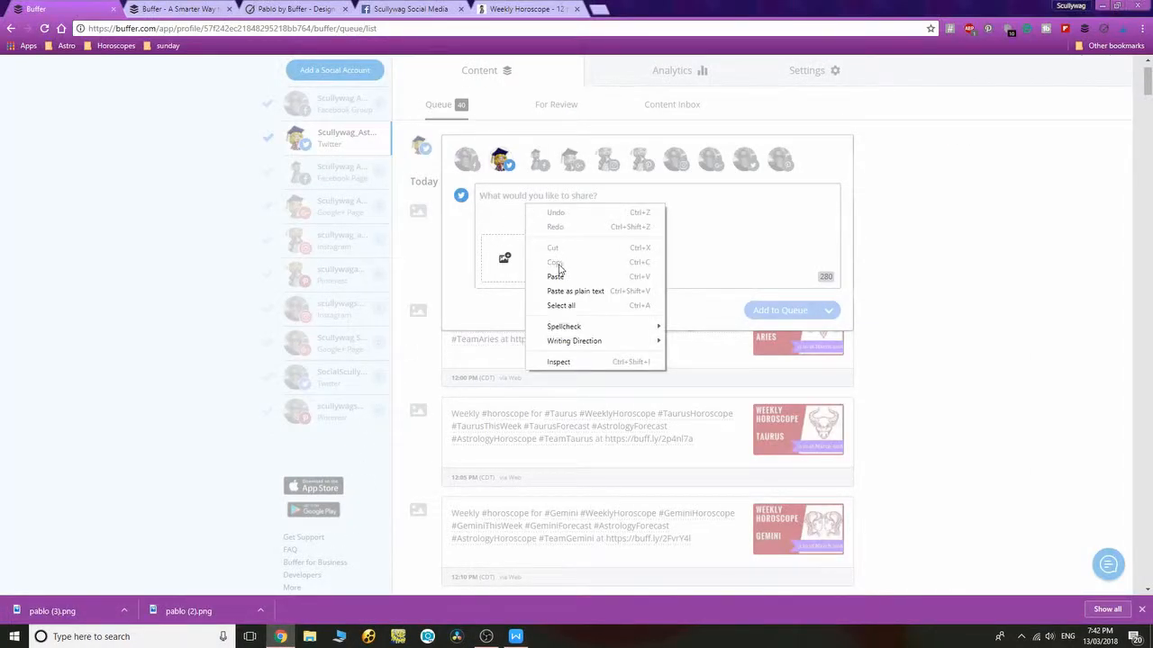
click(559, 274)
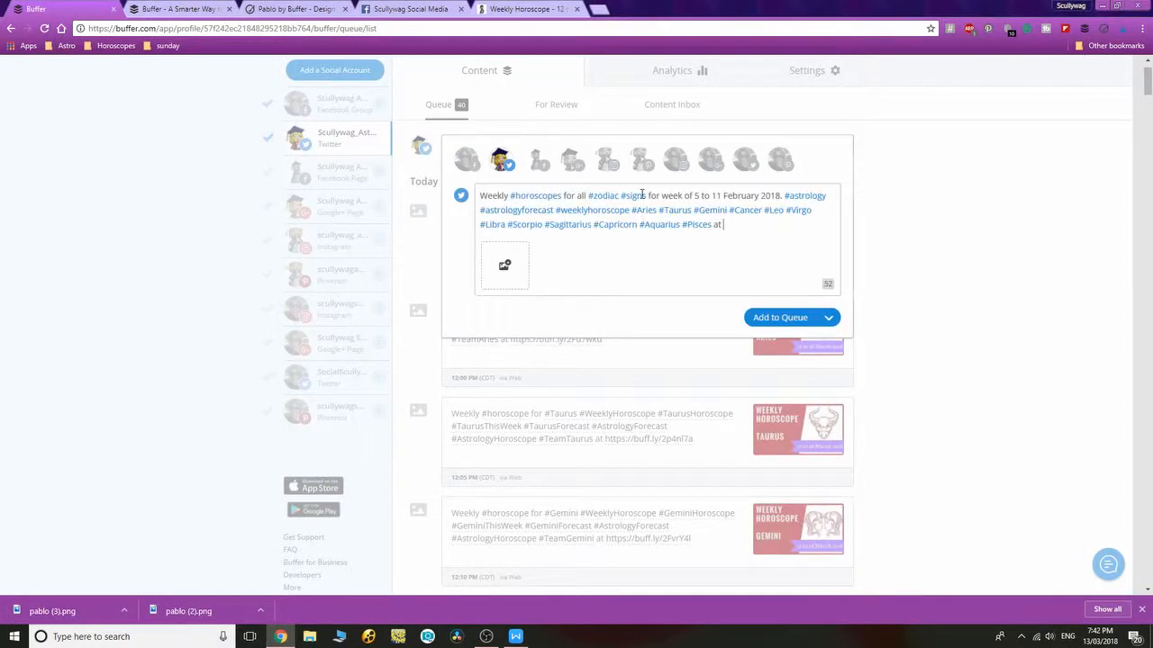
- Change the week in the tweet text to "12 to 18 March 2018"
click(696, 196)
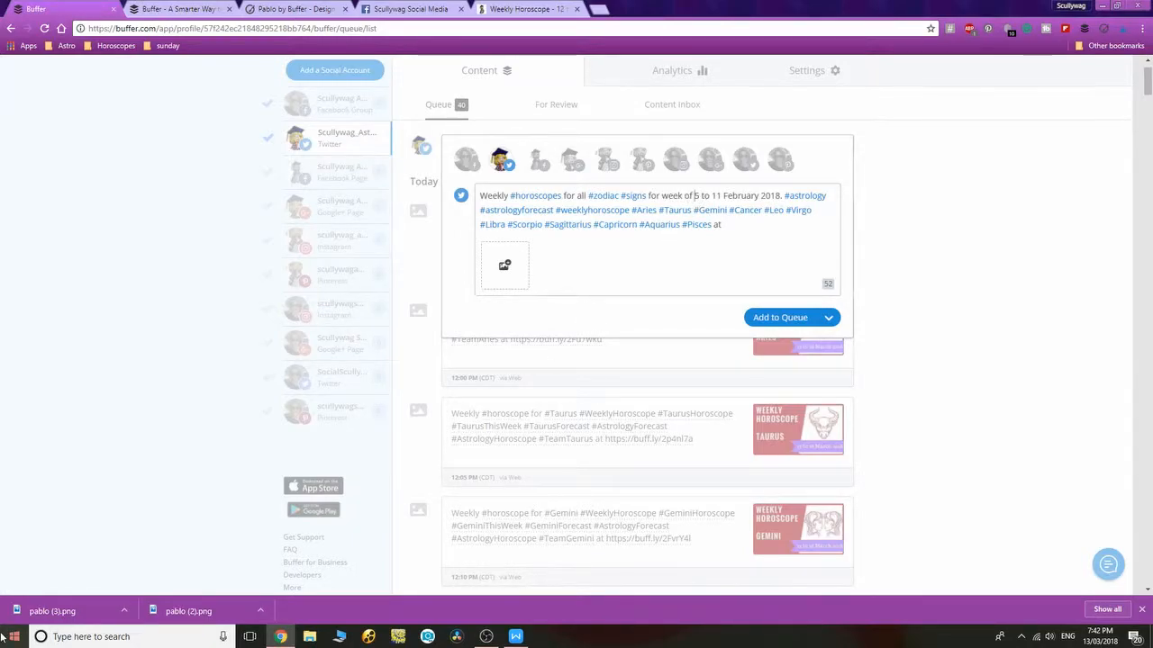
text(12)
text( to 18)
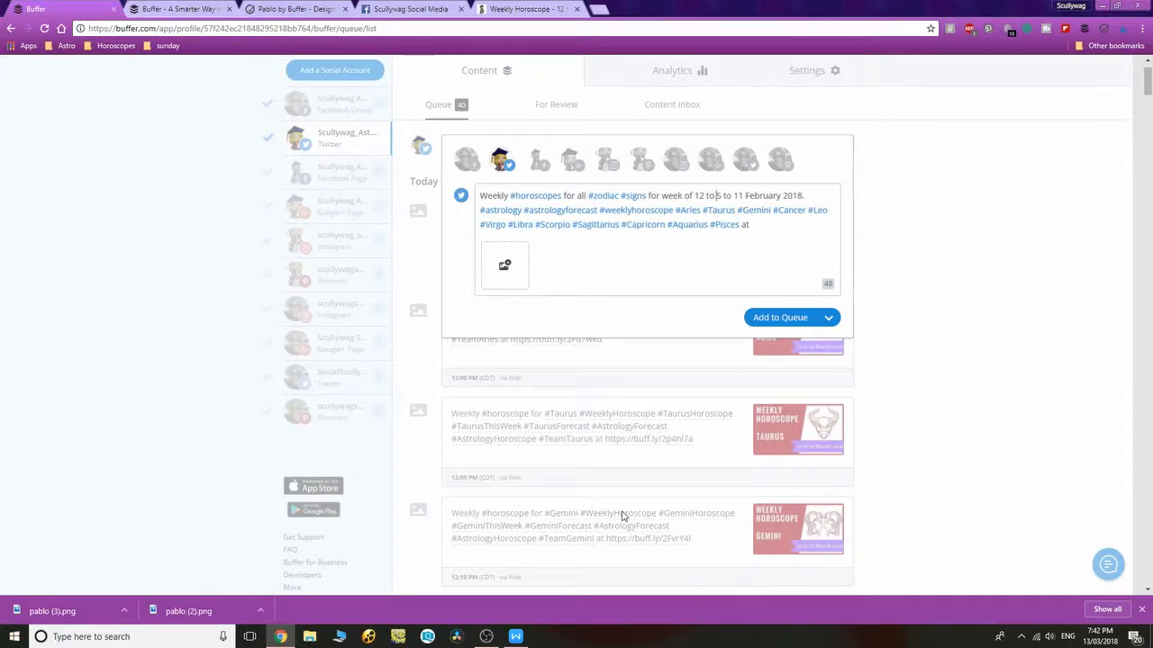
text( march)
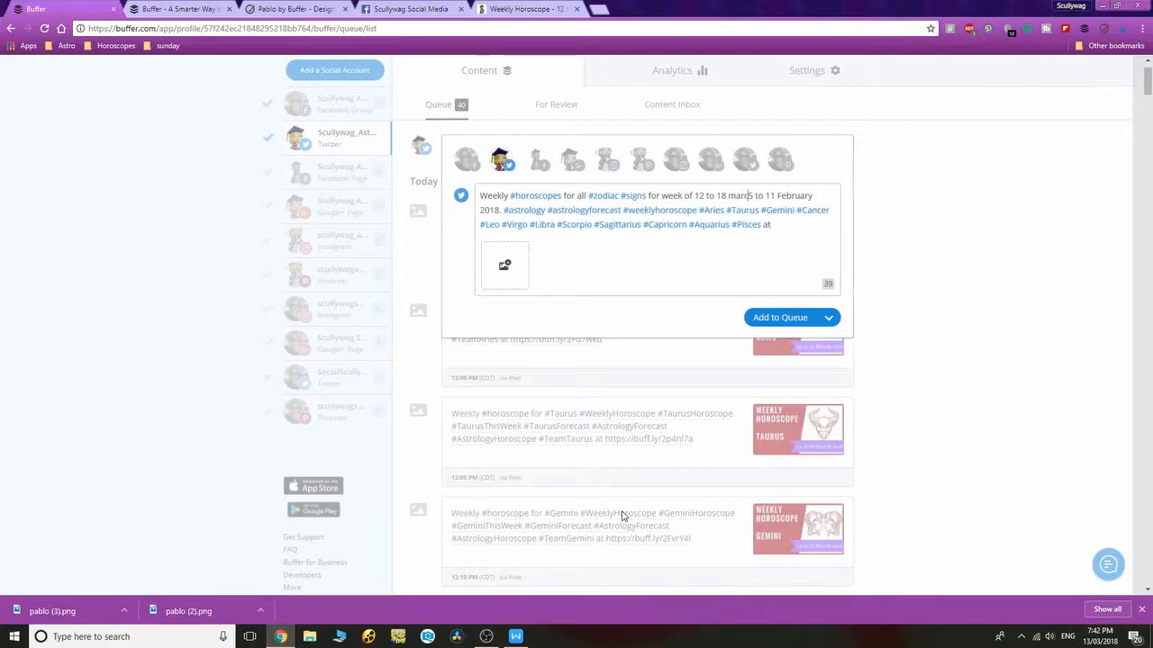
key(Delete)
key(Delete)
key(Delete)
key(Delete)
key(Delete)
key(Delete)
key(Delete)
key(Delete)
key(Delete)
key(Delete)
key(Delete)
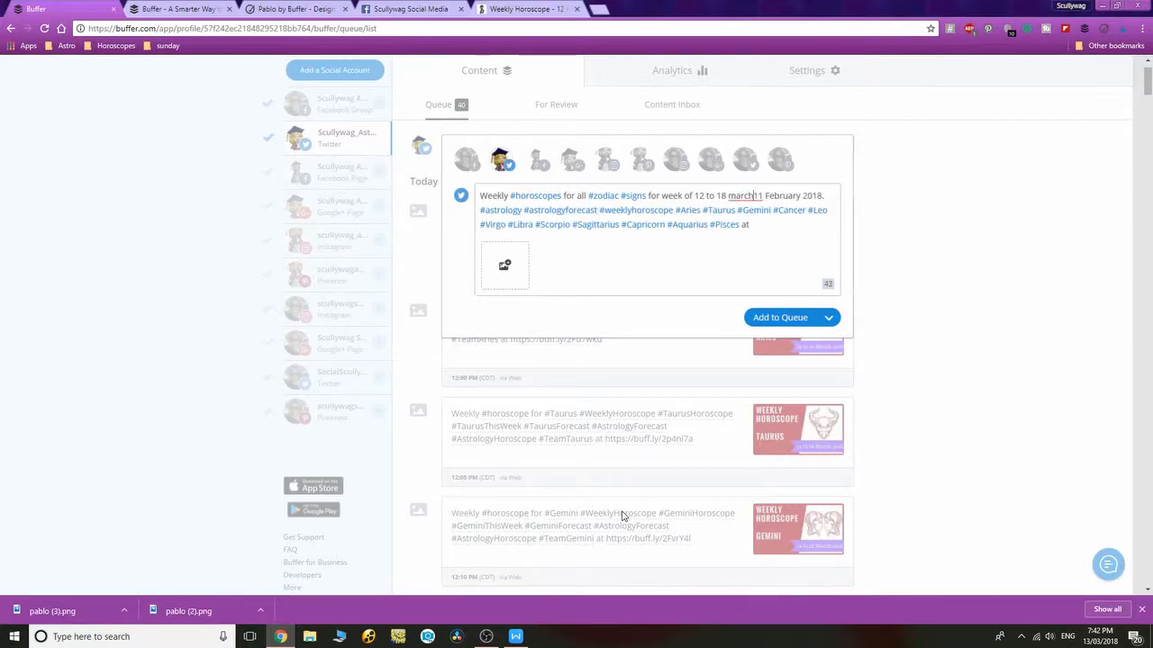
key(Delete)
key(Delete)
key(Delete)
key(Delete)
key(Delete)
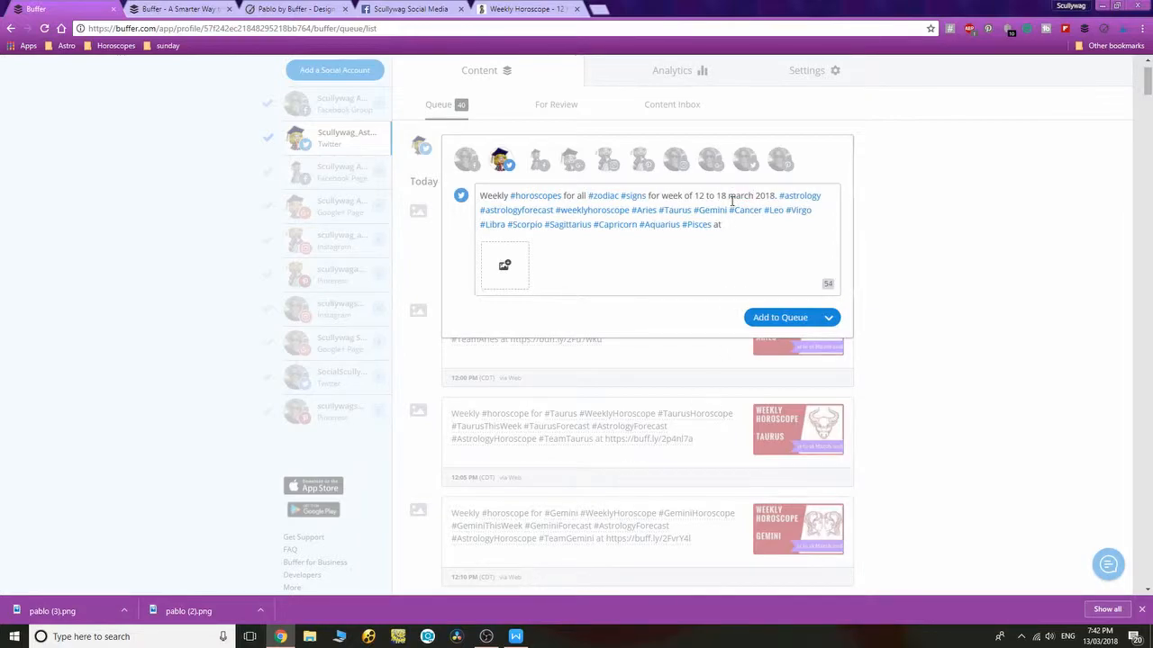
key(Left)
key(Left)
key(Left)
key(Left)
key(BackSpace)
text(M)
- Attach the image "astrology forecast for all zodiac signs for 12 to 18 March 2018" from the Examples folder to the tweet
click(504, 265)
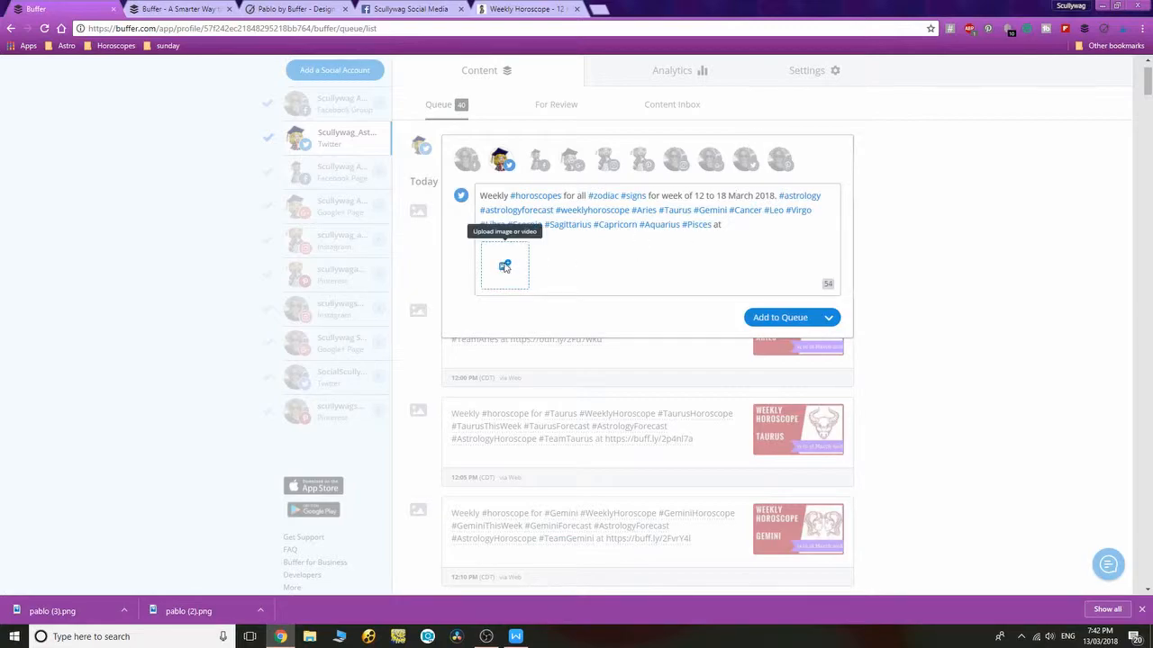
click(375, 72)
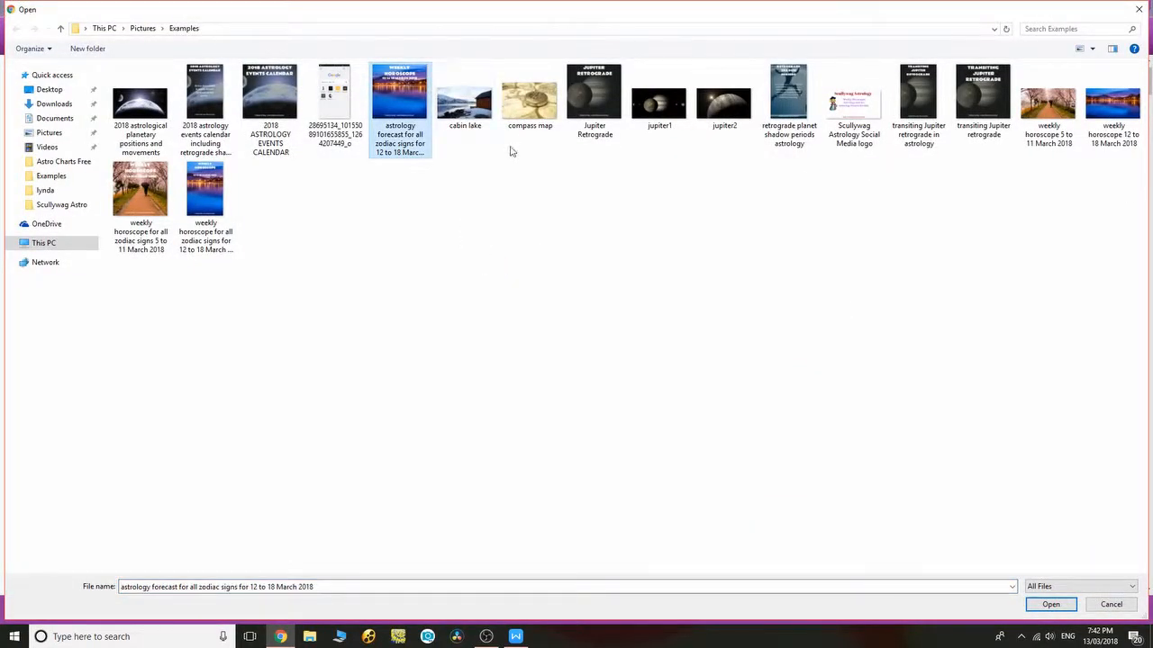
double_click(393, 96)
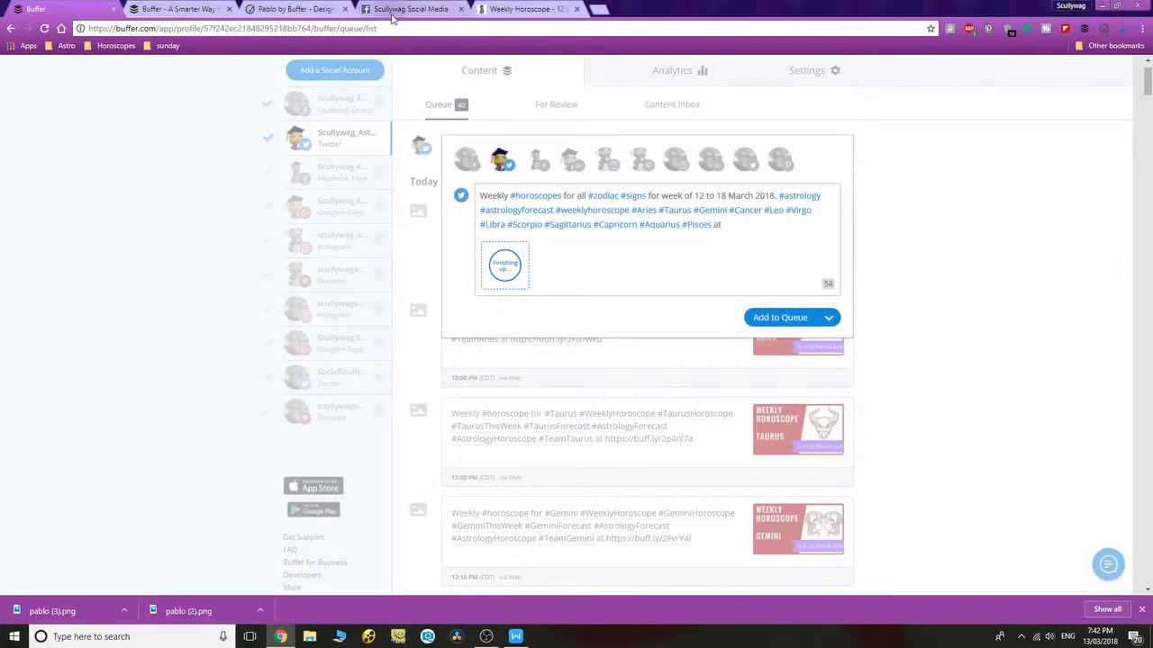
- Copy the web address of the Weekly Horoscope – 12 to 18 March 2018 article and paste it at the end of the tweet
click(527, 9)
click(306, 34)
right_click(306, 35)
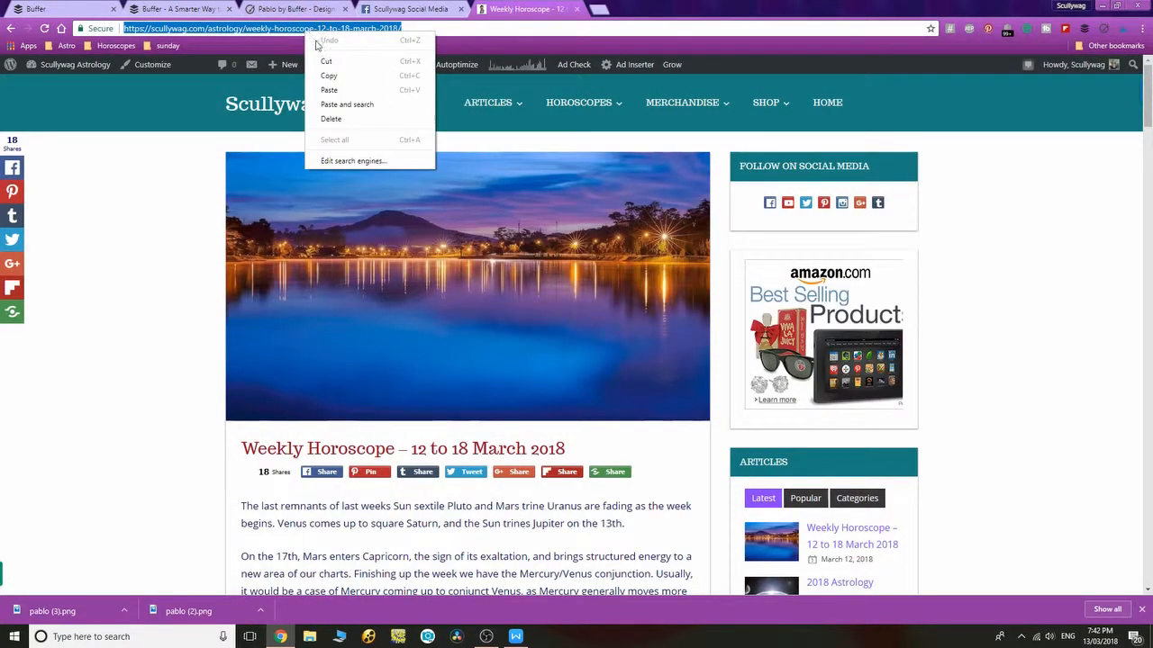
click(326, 74)
click(77, 9)
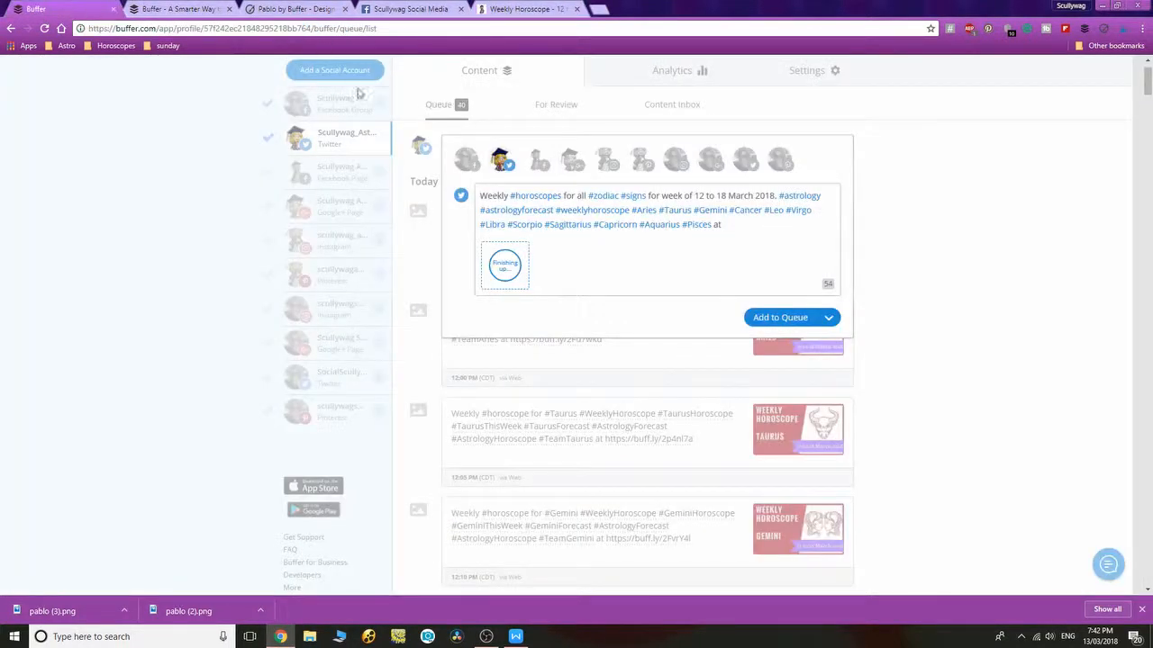
right_click(735, 225)
click(772, 297)
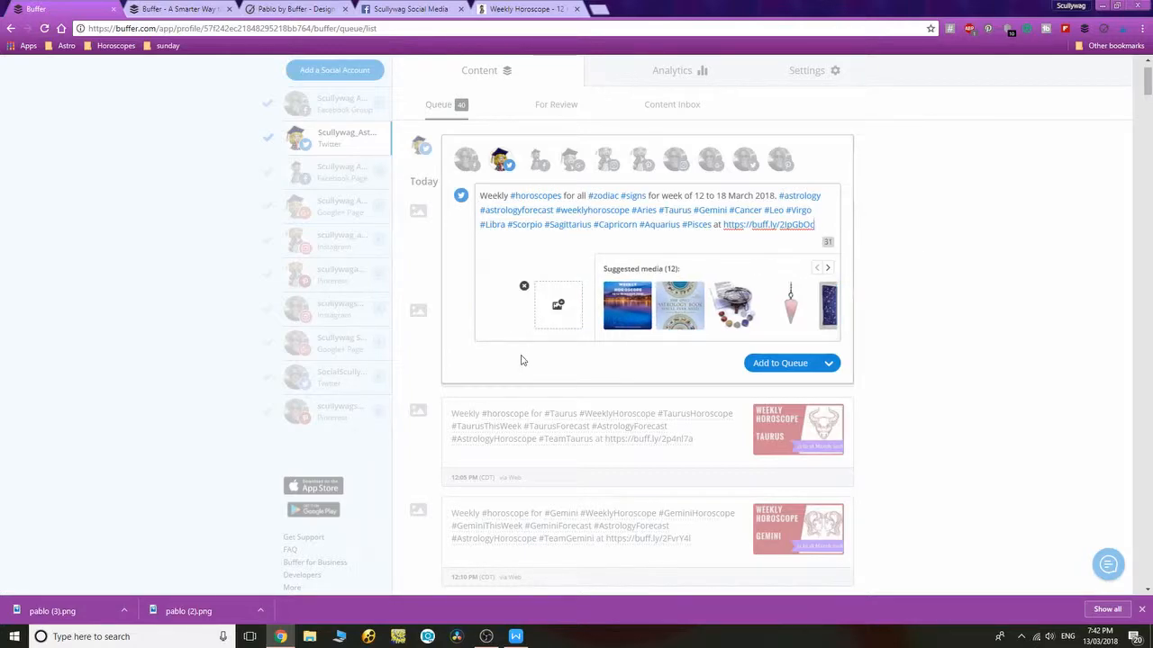
- Share the composed all-signs weekly horoscope tweet immediately with Share Now
click(630, 306)
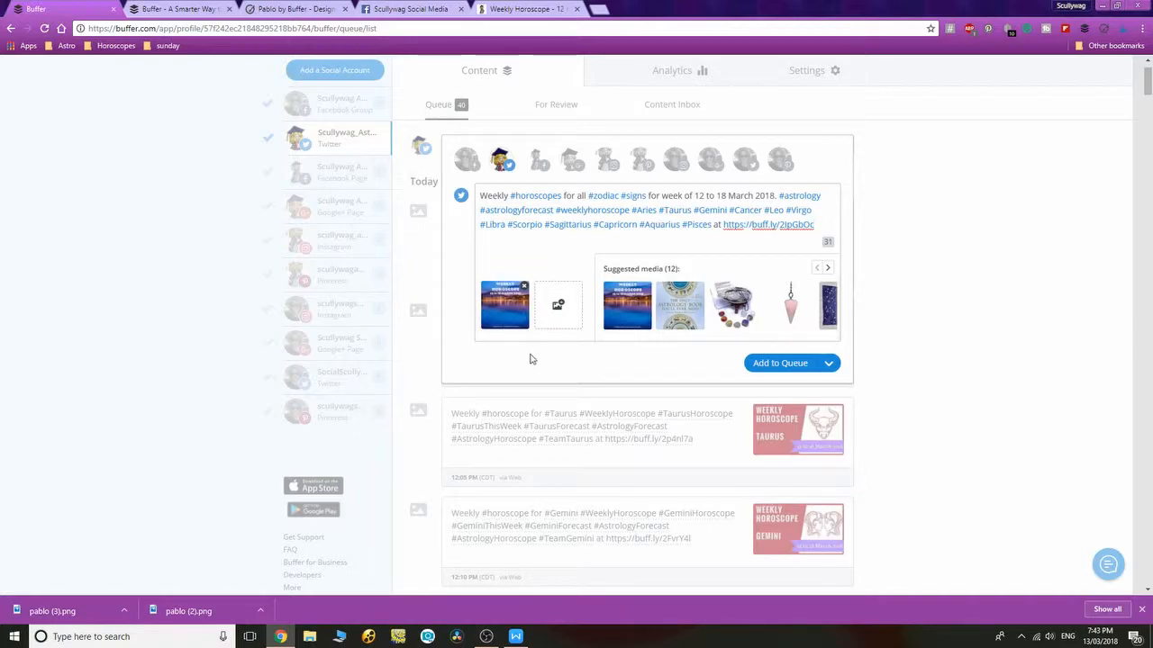
click(830, 365)
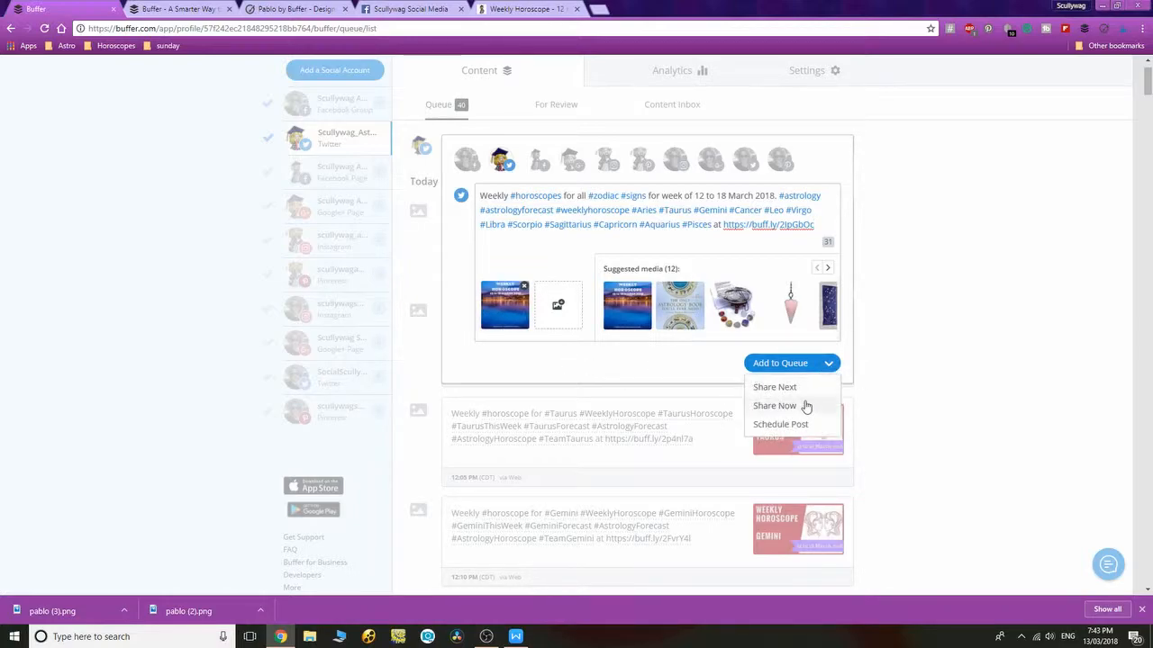
click(774, 406)
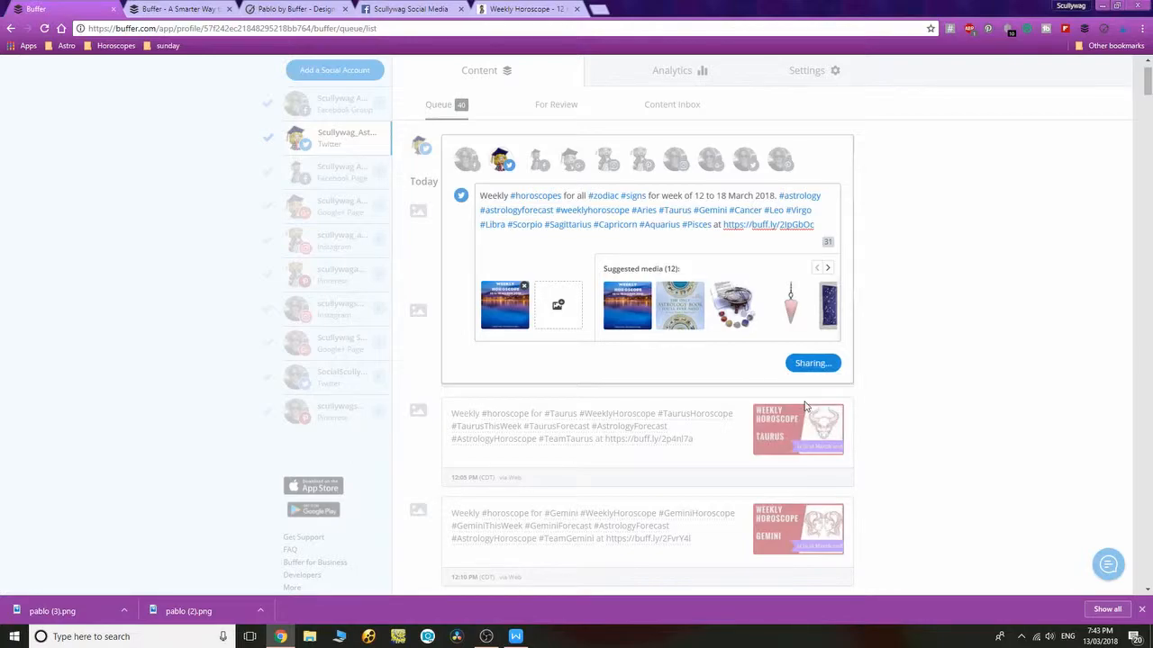
click(957, 268)
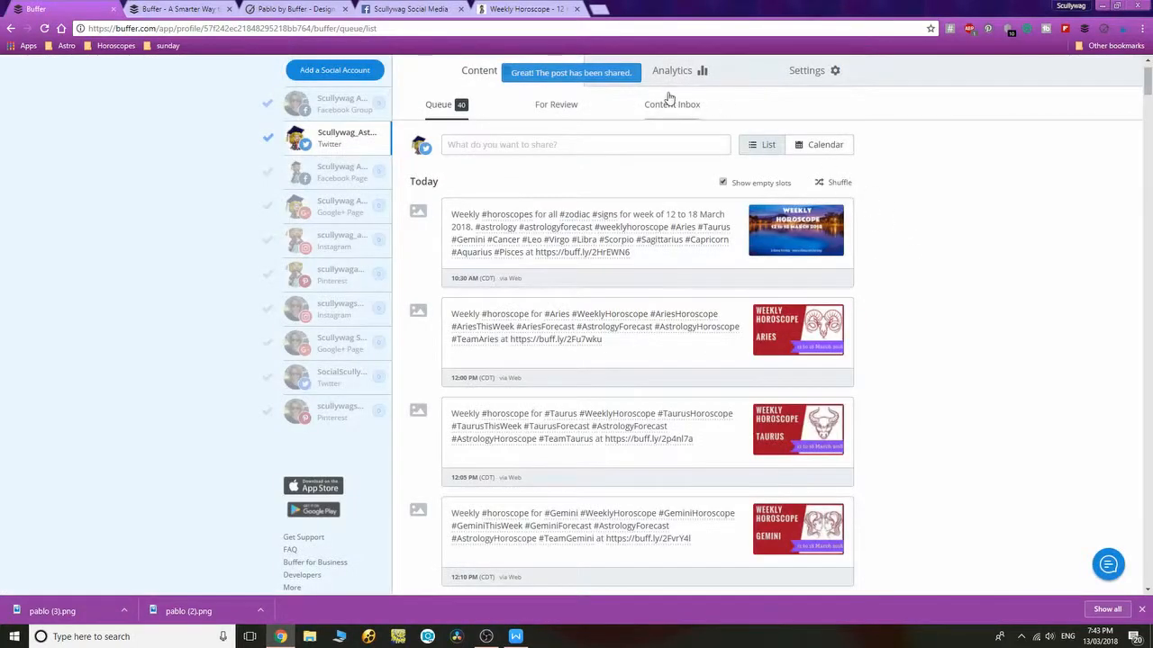
- Review the shared all-signs weekly horoscope tweet in the Twitter post analytics and view its attached image enlarged
click(672, 70)
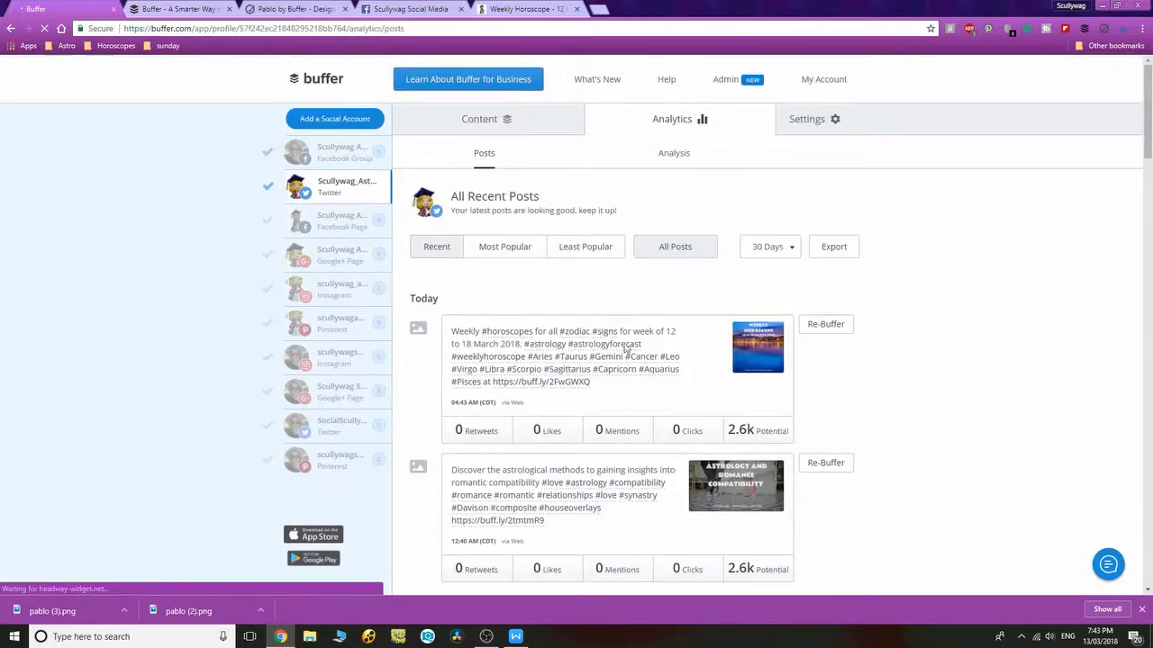
click(758, 346)
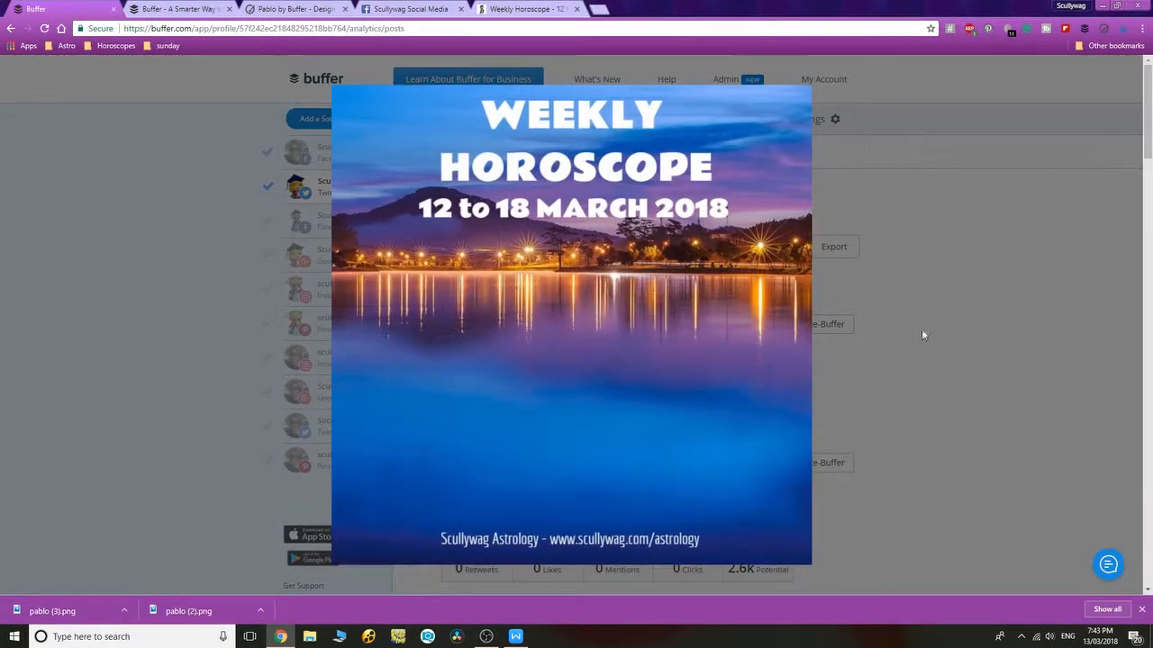
click(959, 324)
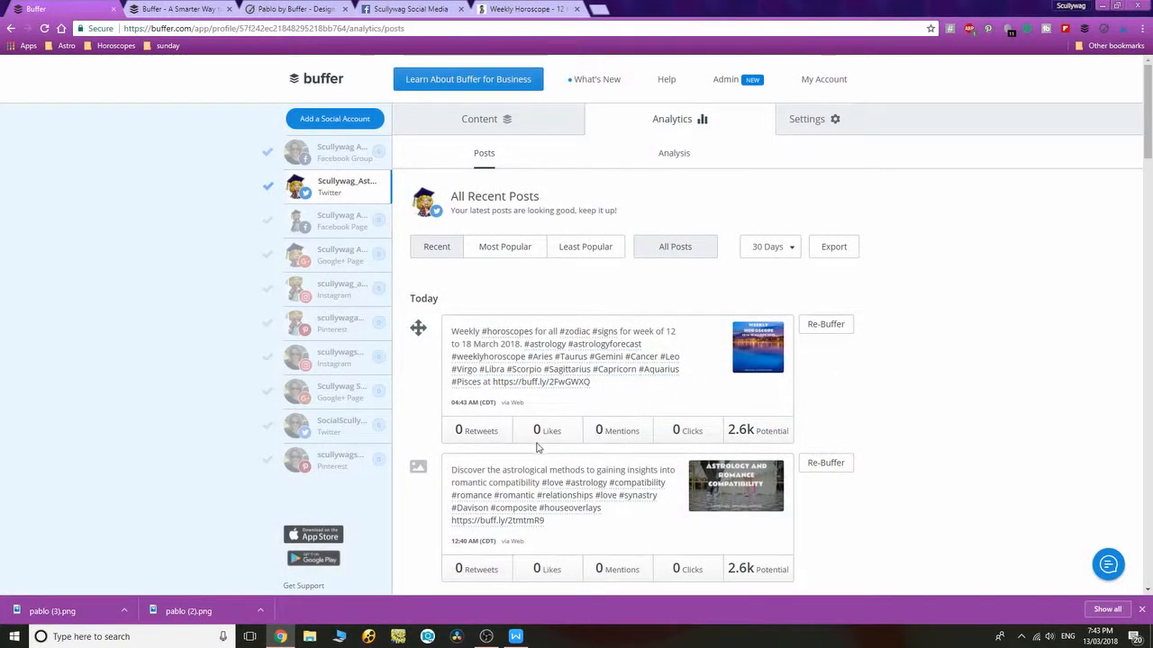
- Examine the Twitter queue down to tomorrow's empty slots, and open and dismiss a new post for the 11:56 AM slot
click(483, 122)
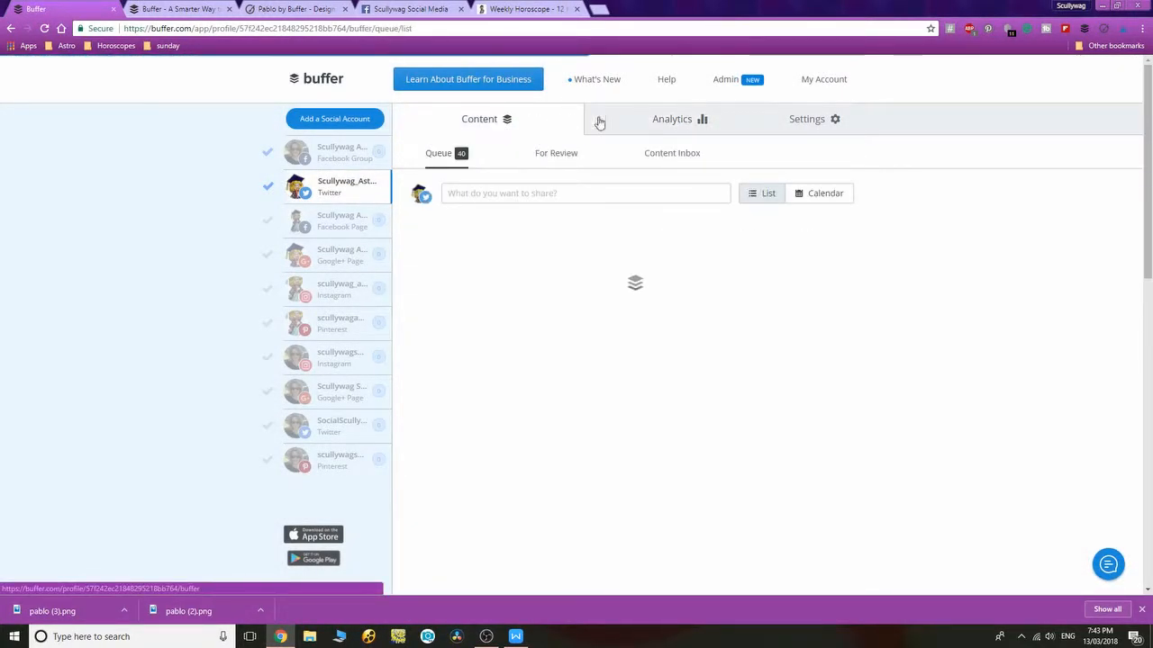
scroll(934, 268, down, 15)
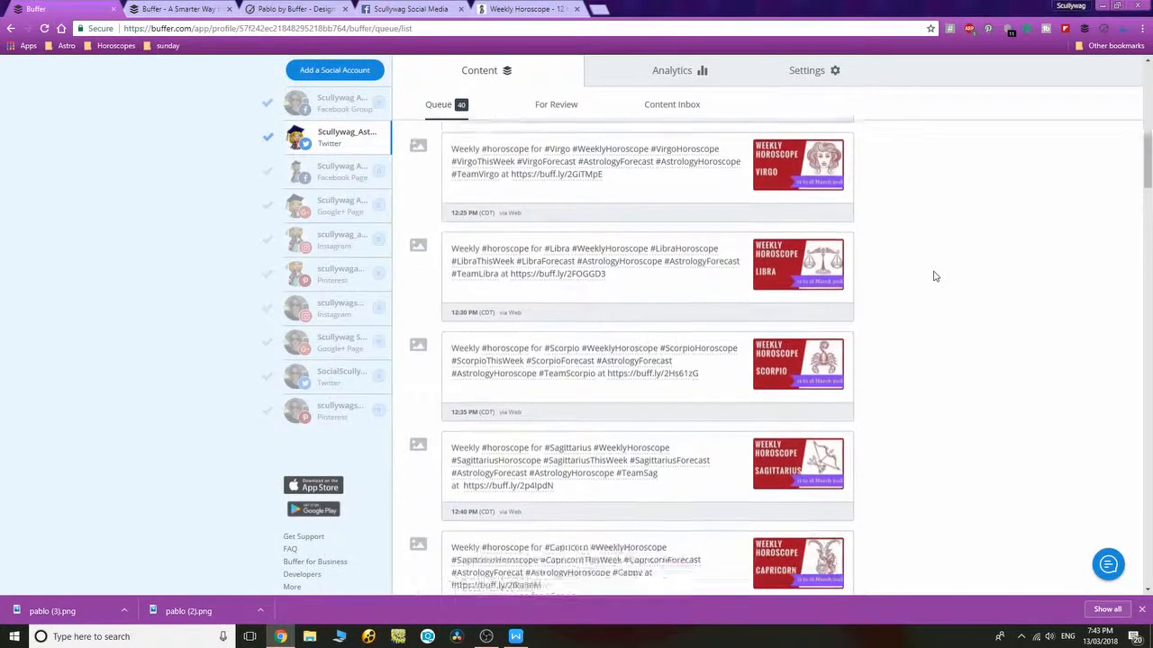
scroll(934, 278, down, 20)
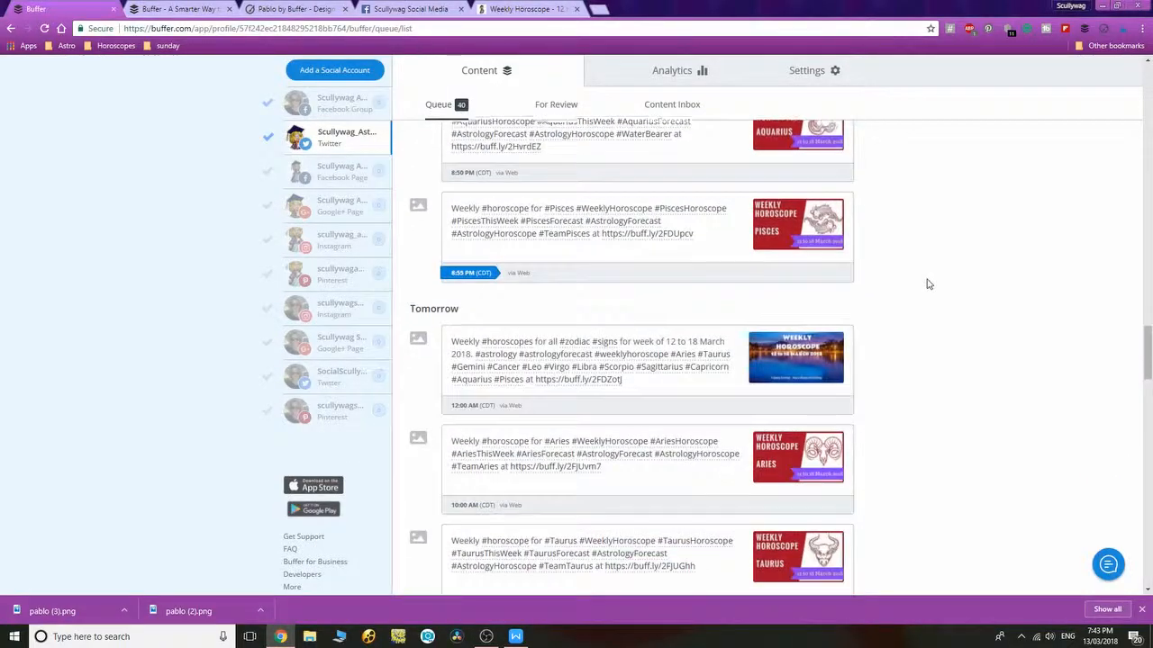
scroll(927, 285, down, 10)
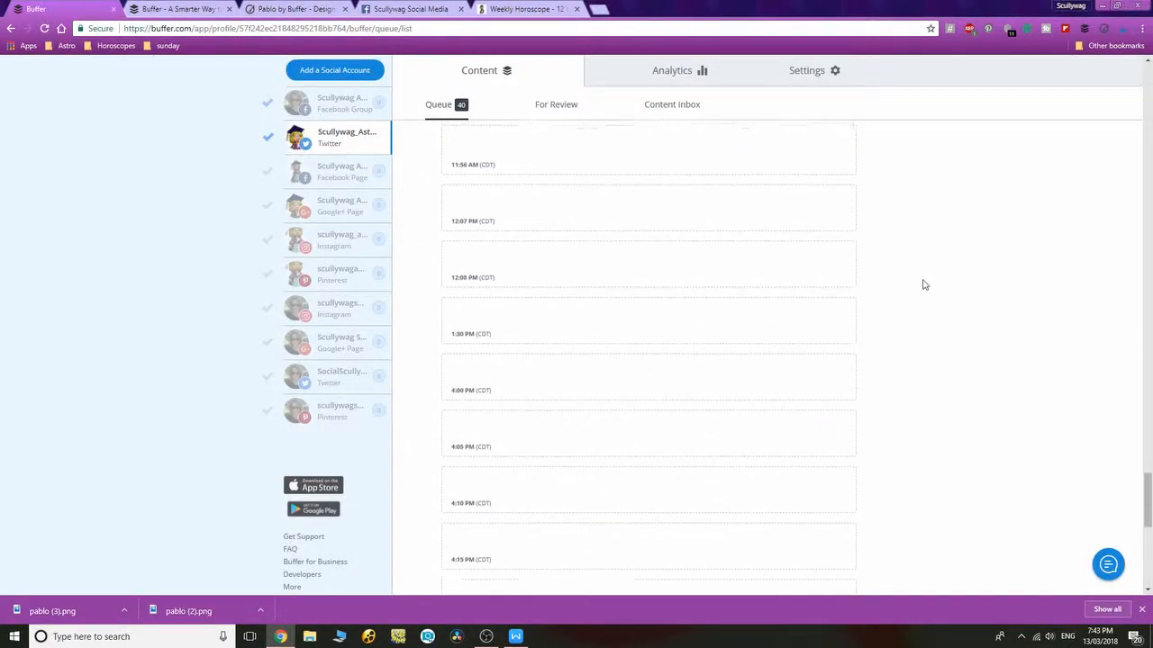
click(636, 268)
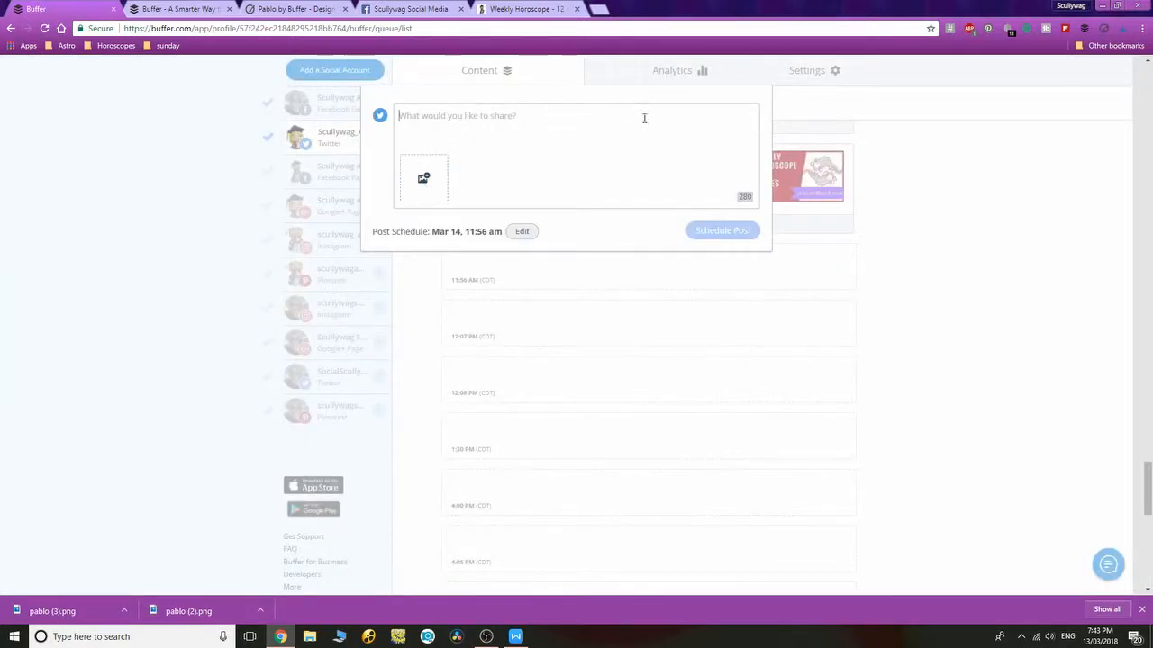
click(1054, 247)
- Re-buffer the already shared astrology and romance compatibility tweet from the post analytics into the queue
click(675, 70)
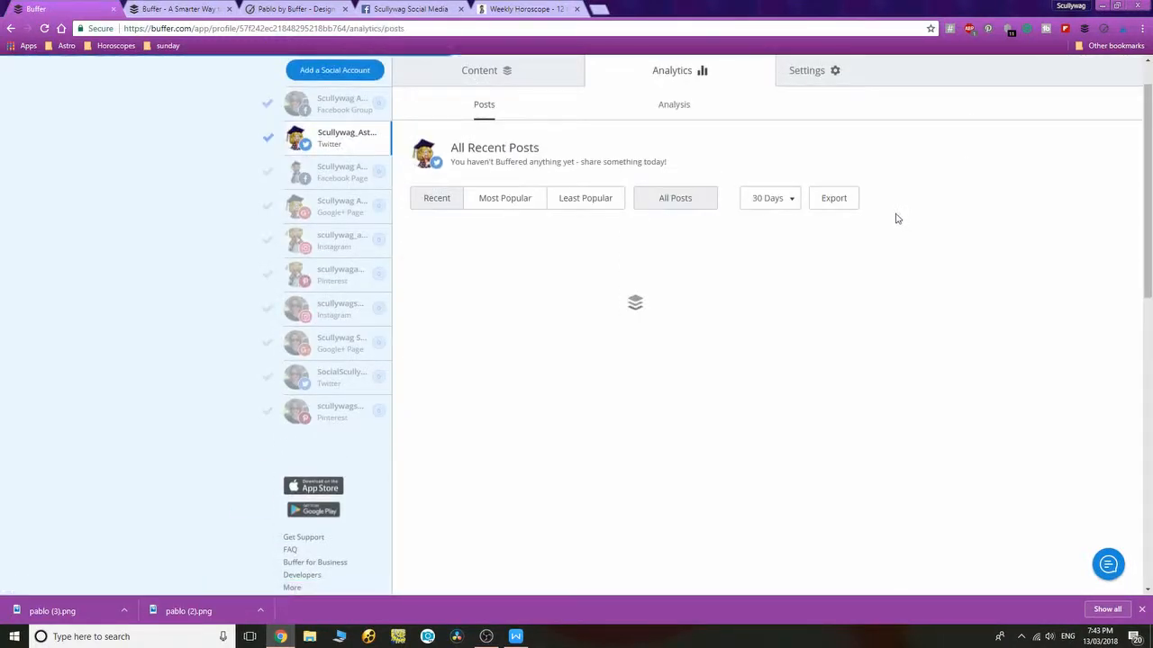
scroll(908, 258, down, 4)
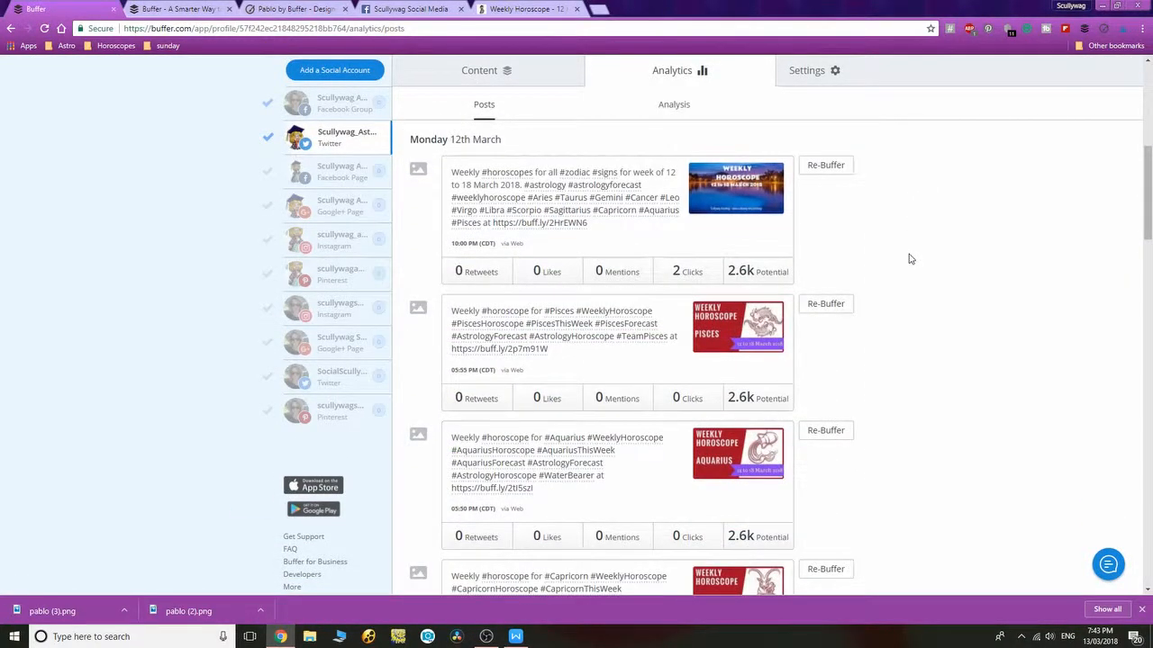
scroll(856, 269, up, 3)
click(825, 235)
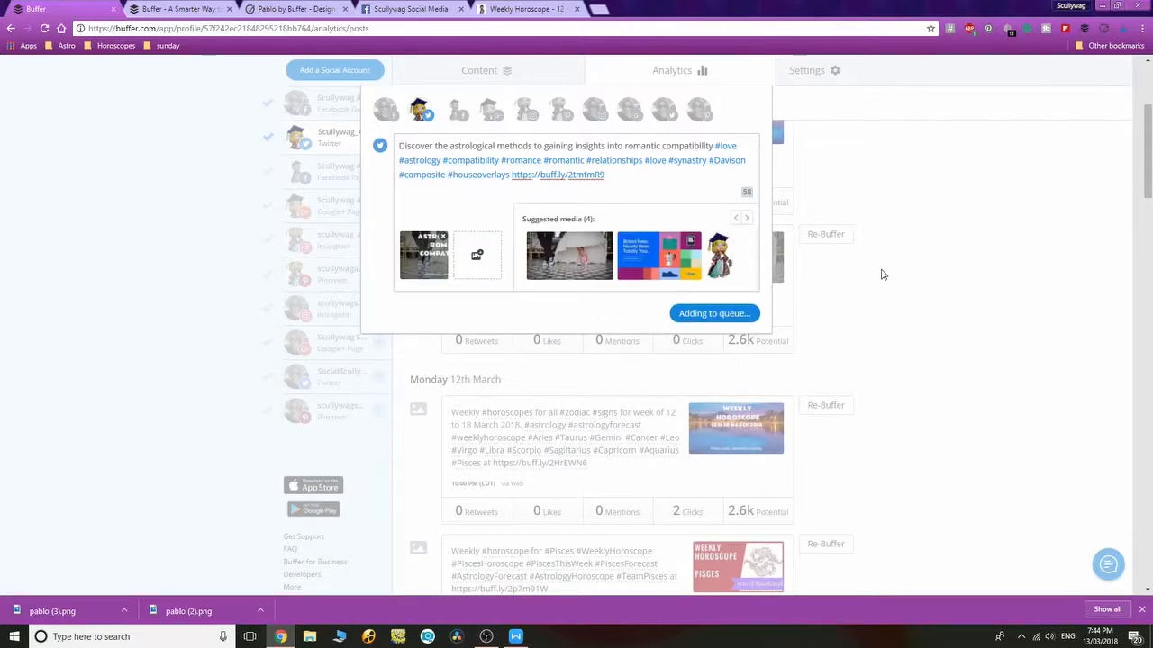
- Find the Aries 2018 yearly horoscope tweet among the 10 March posts in the analytics and re-buffer it to the queue
scroll(882, 274, down, 12)
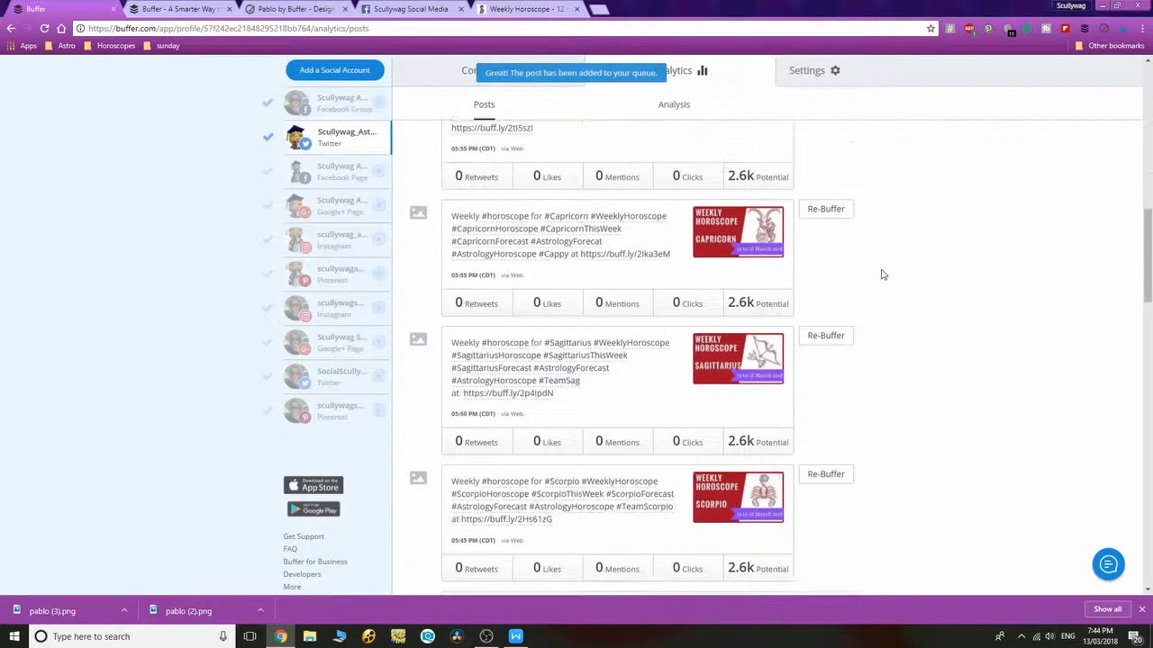
scroll(882, 274, down, 10)
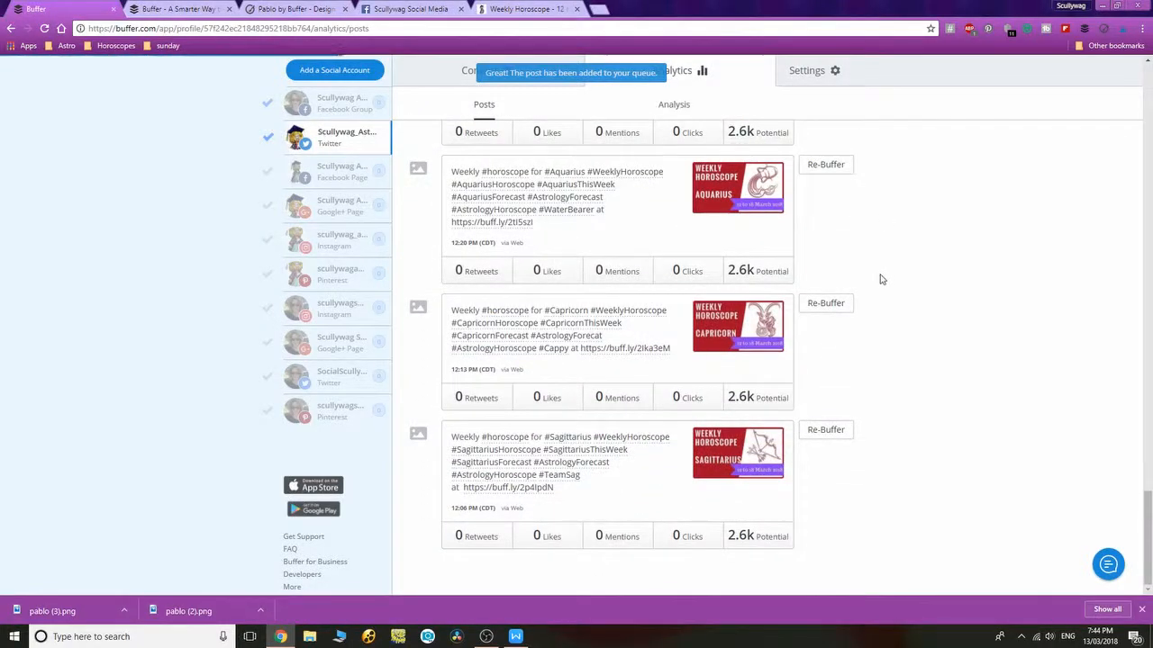
scroll(882, 279, down, 12)
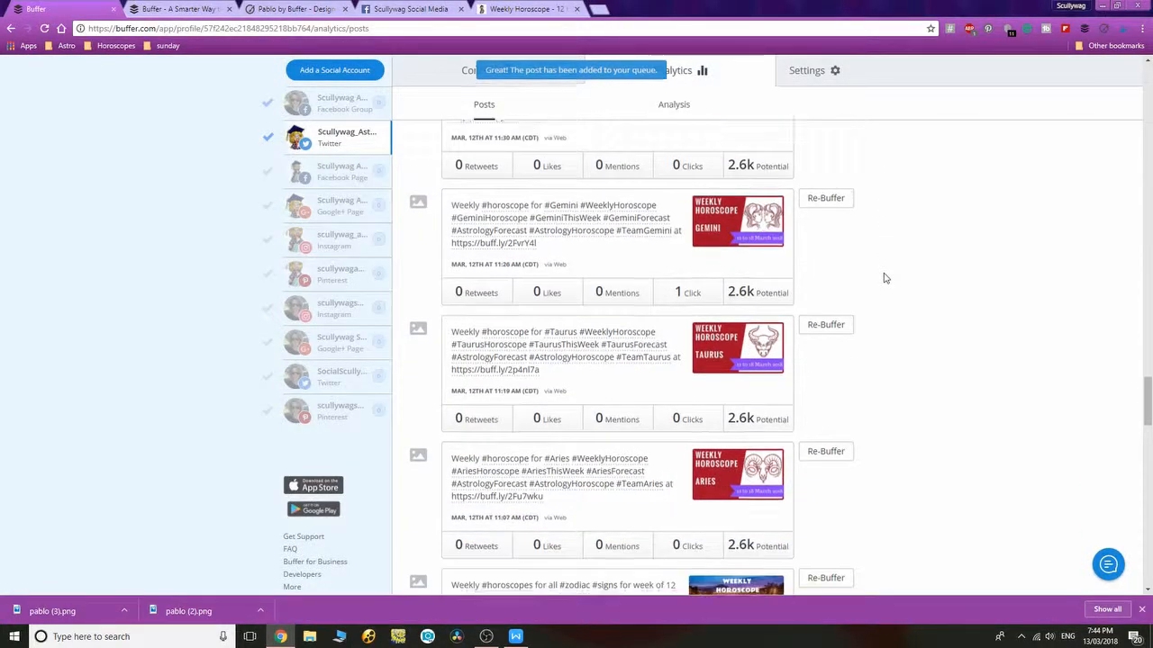
scroll(884, 278, down, 10)
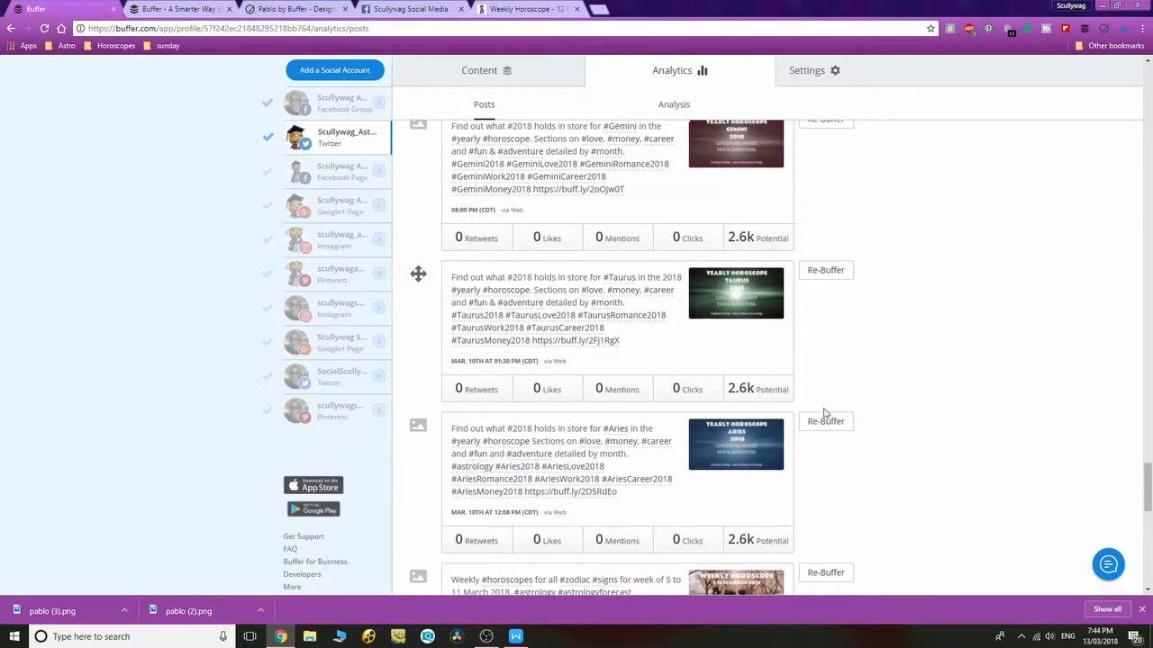
click(823, 423)
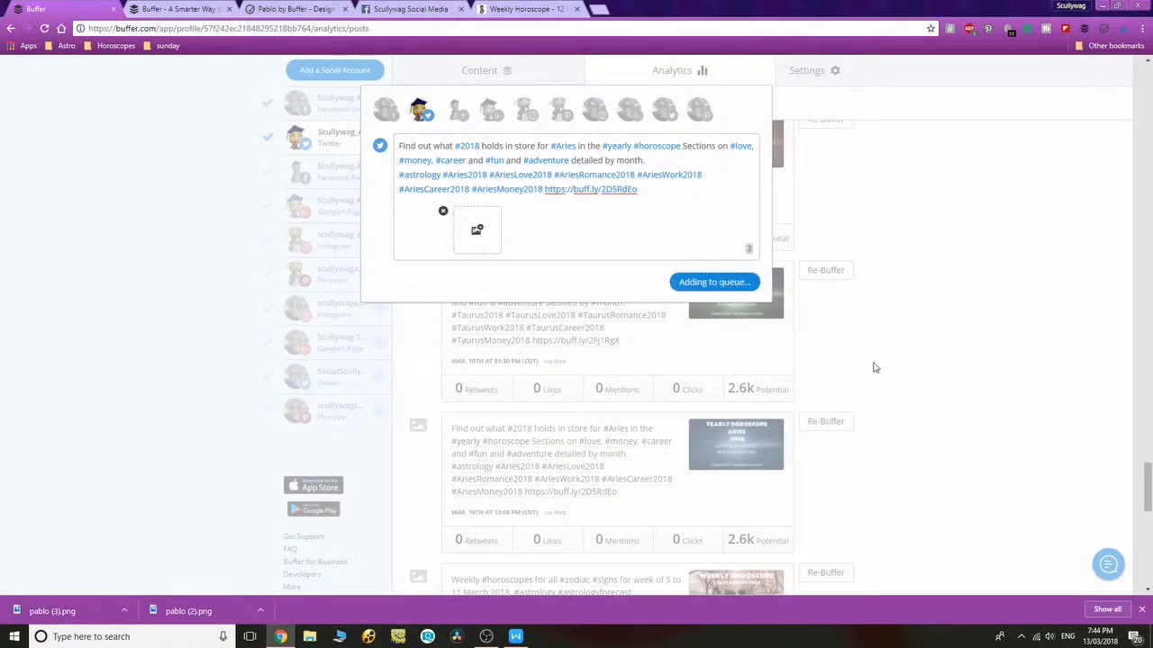
- Re-buffer the Taurus and Gemini 2018 yearly horoscope tweets from Saturday 10th March to the queue
scroll(871, 368, up, 2)
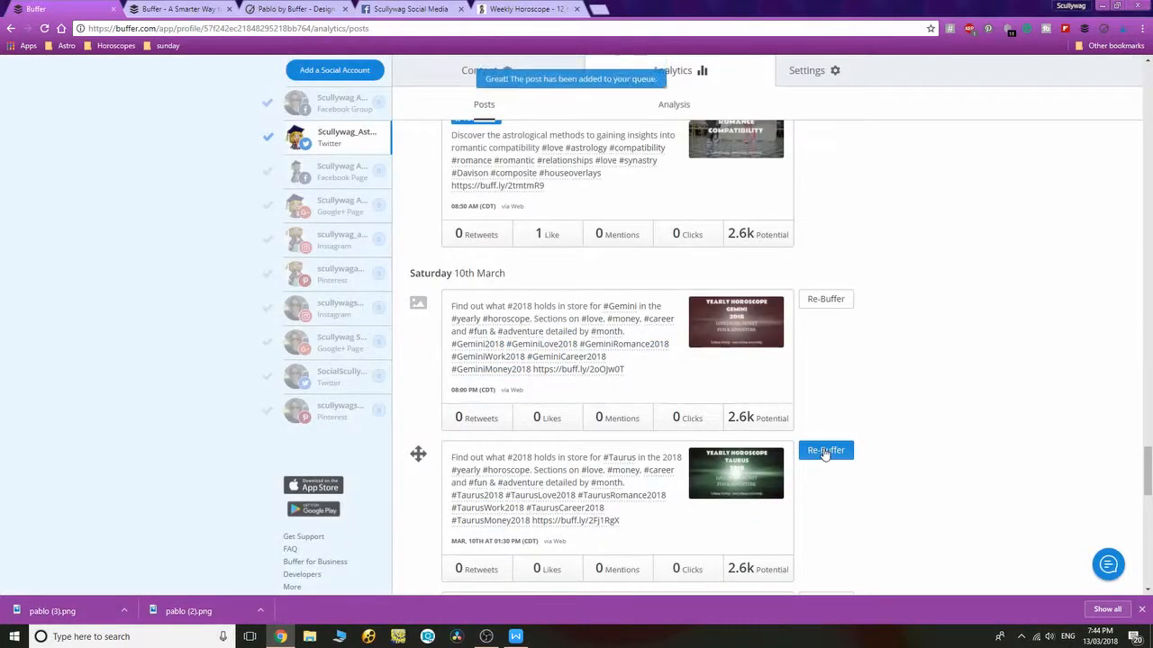
click(825, 451)
scroll(828, 393, up, 2)
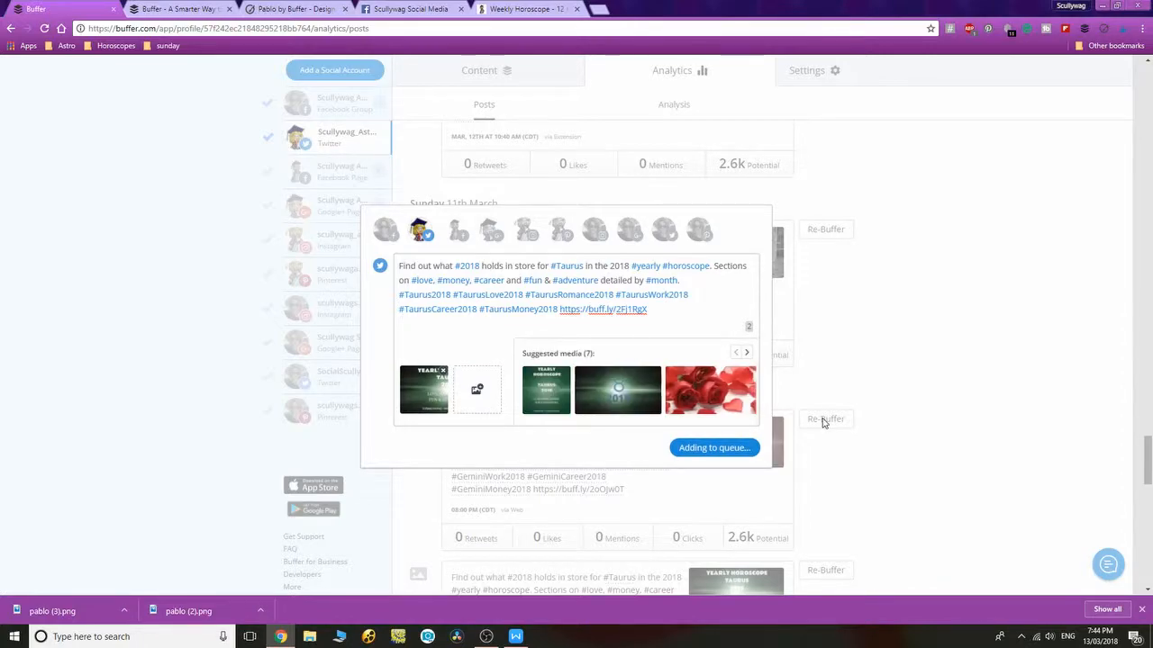
click(824, 419)
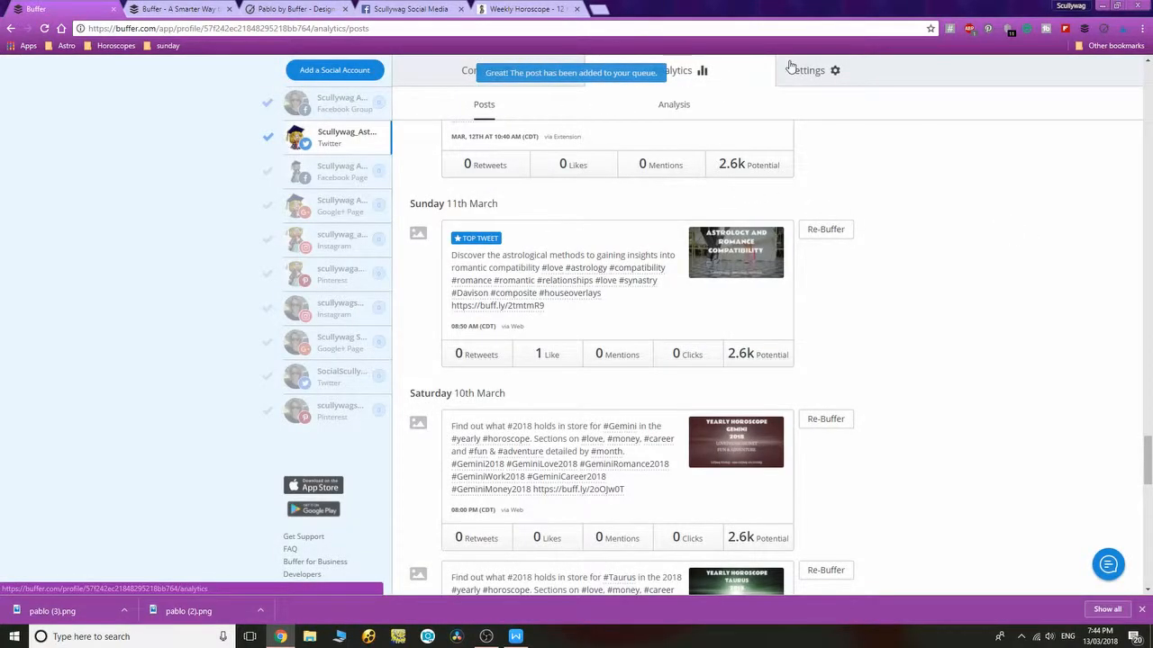
- Return to the Twitter queue and move tomorrow's romance compatibility tweet below the Gemini yearly horoscope, into the 4:00 PM slot
click(470, 75)
scroll(808, 287, down, 20)
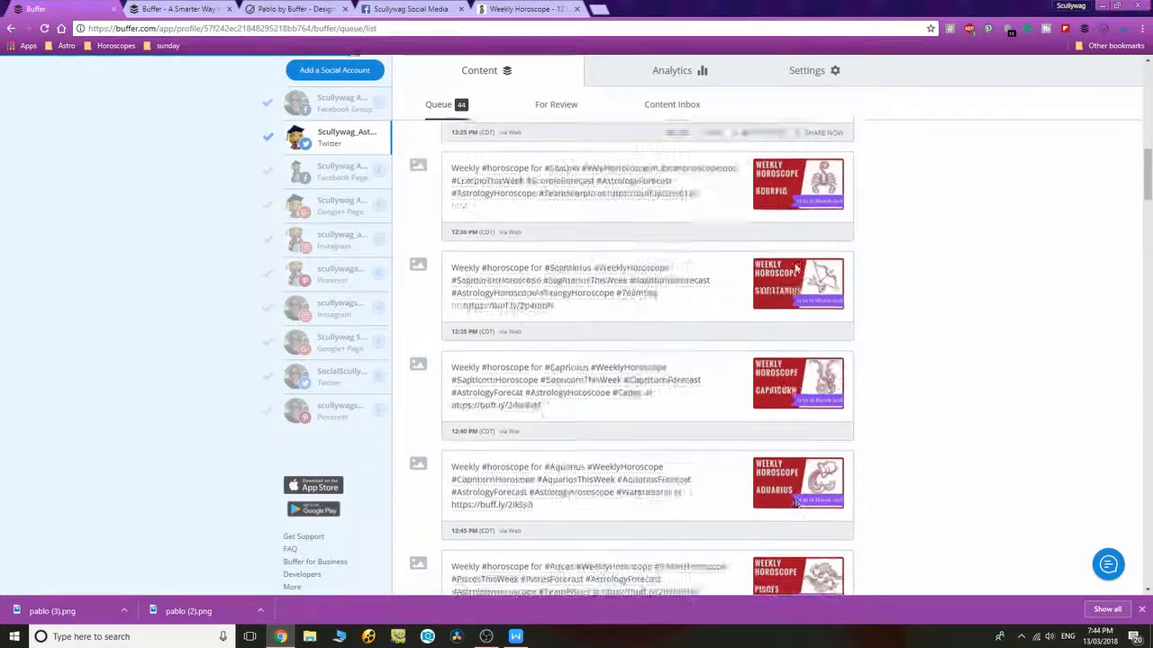
scroll(795, 268, down, 20)
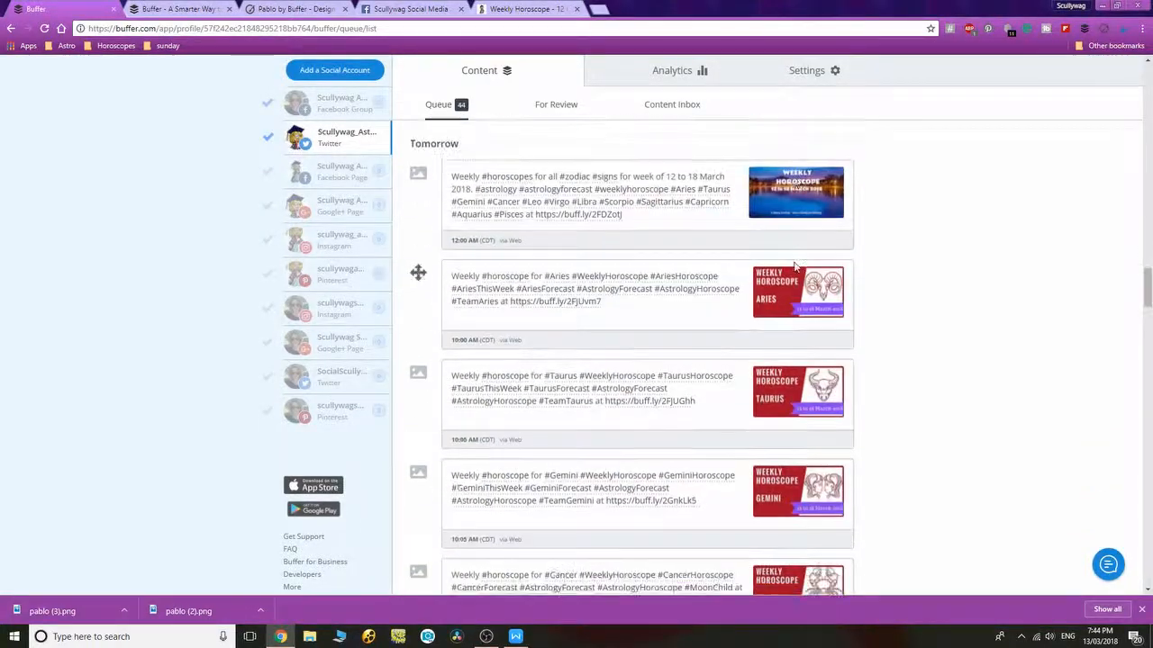
scroll(795, 268, down, 5)
scroll(794, 267, up, 2)
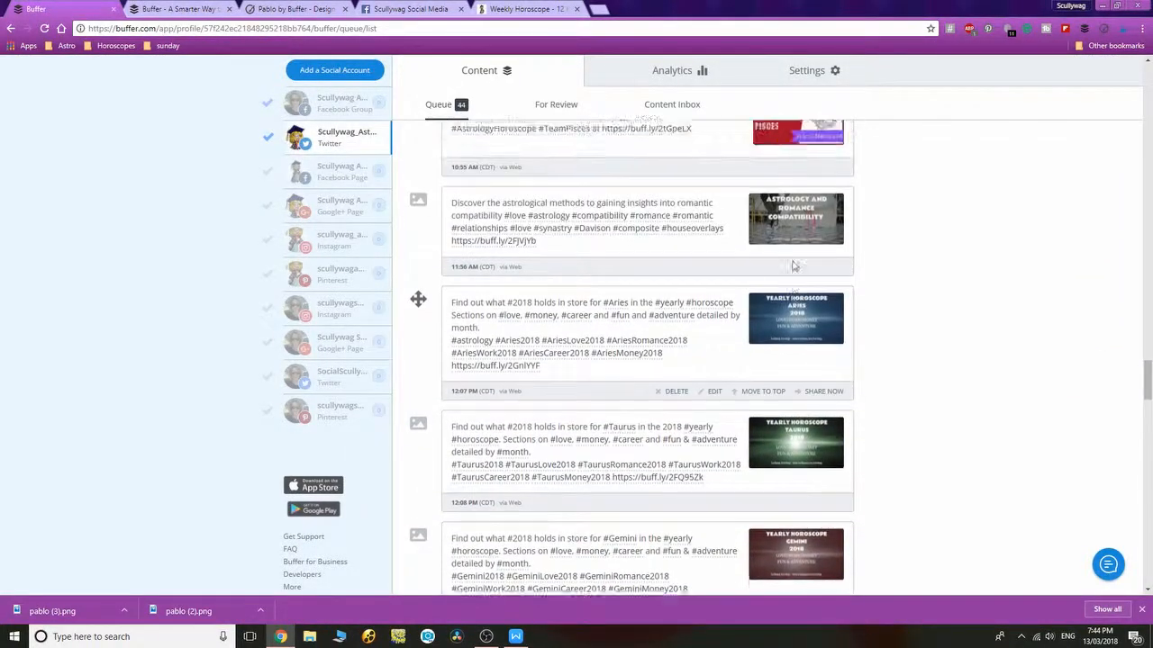
drag(417, 210, 414, 466)
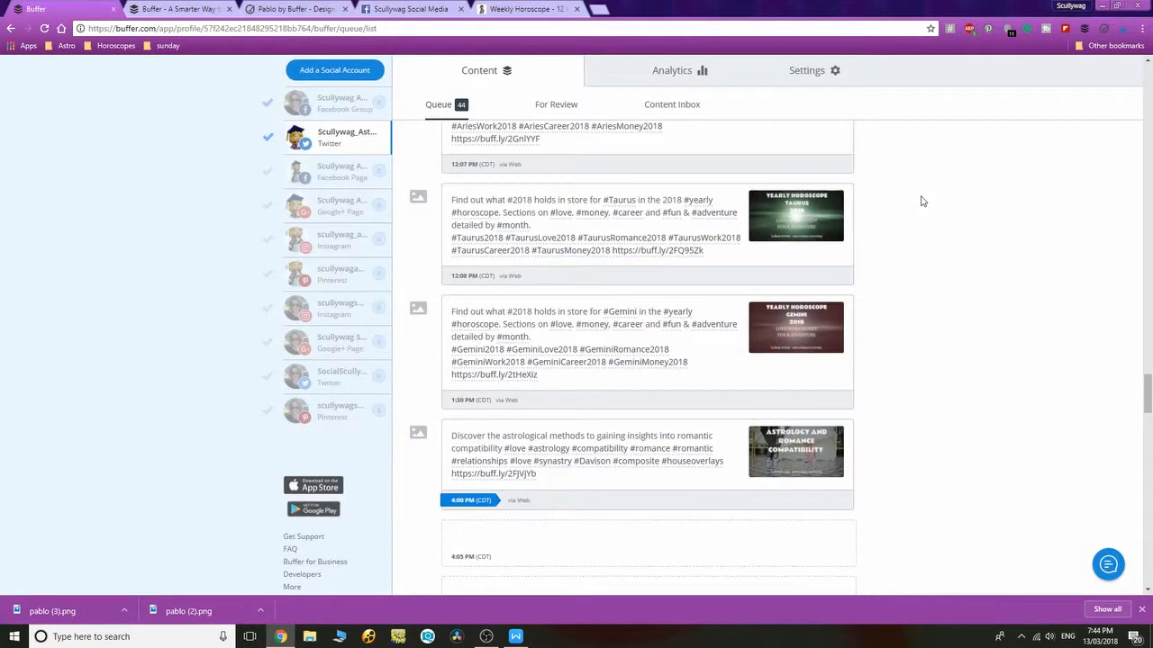
- Move the Aries and Taurus yearly horoscope tweets up to tomorrow's 11:56 AM and 12:07 PM slots
scroll(916, 375, up, 3)
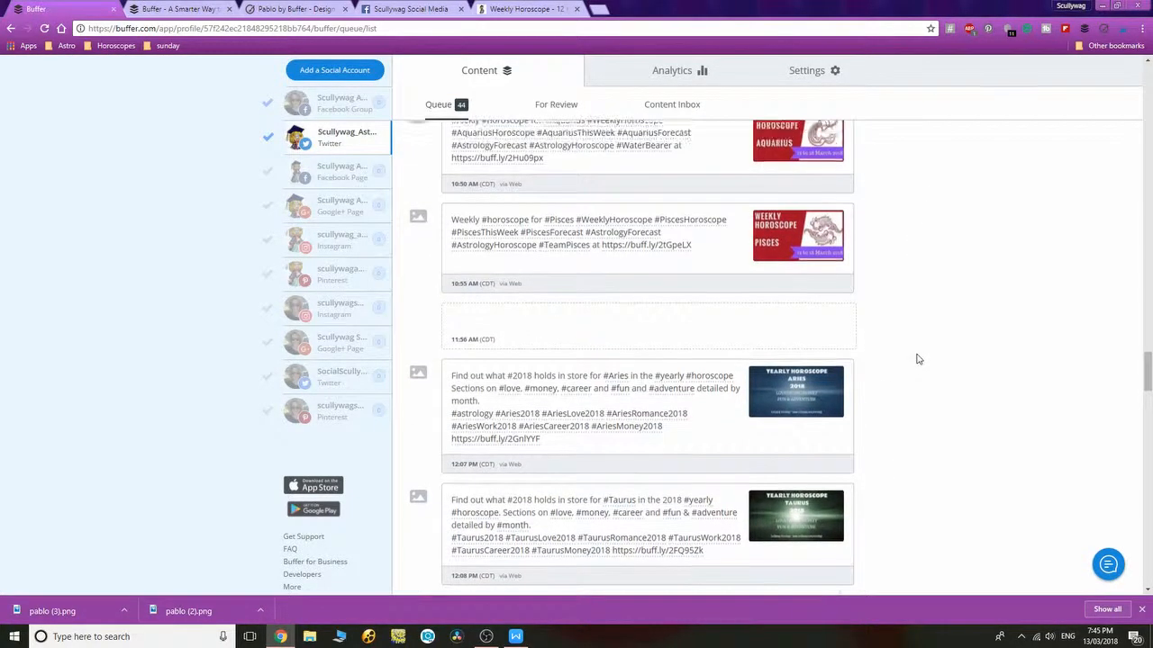
scroll(917, 360, down, 6)
scroll(917, 360, up, 2)
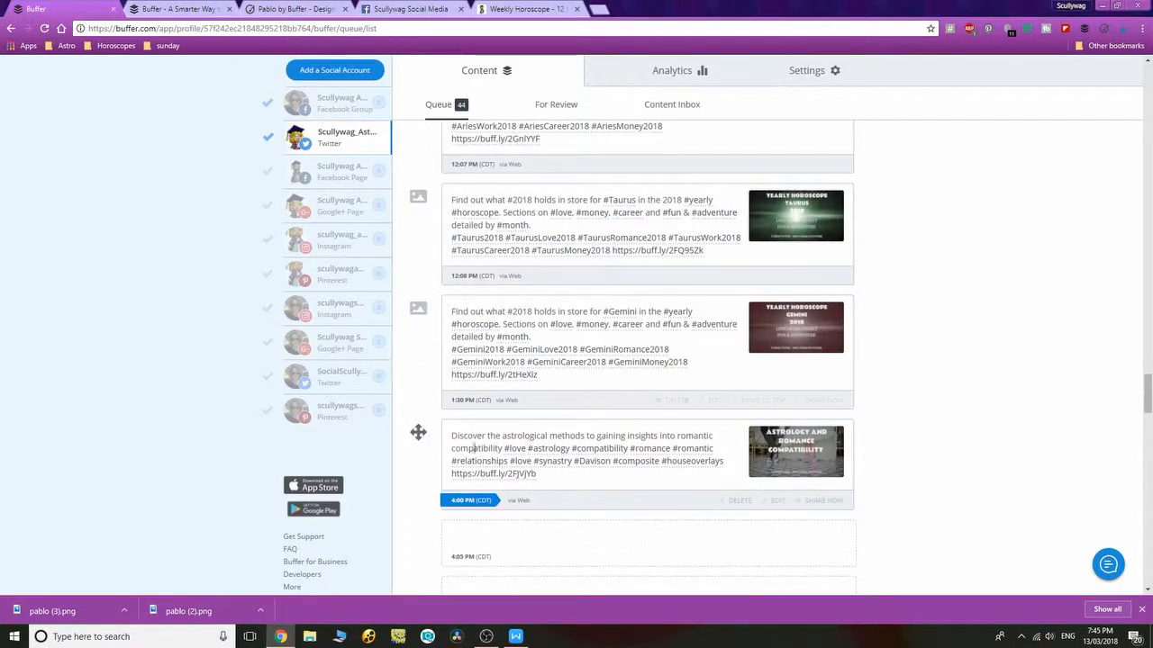
drag(418, 431, 417, 315)
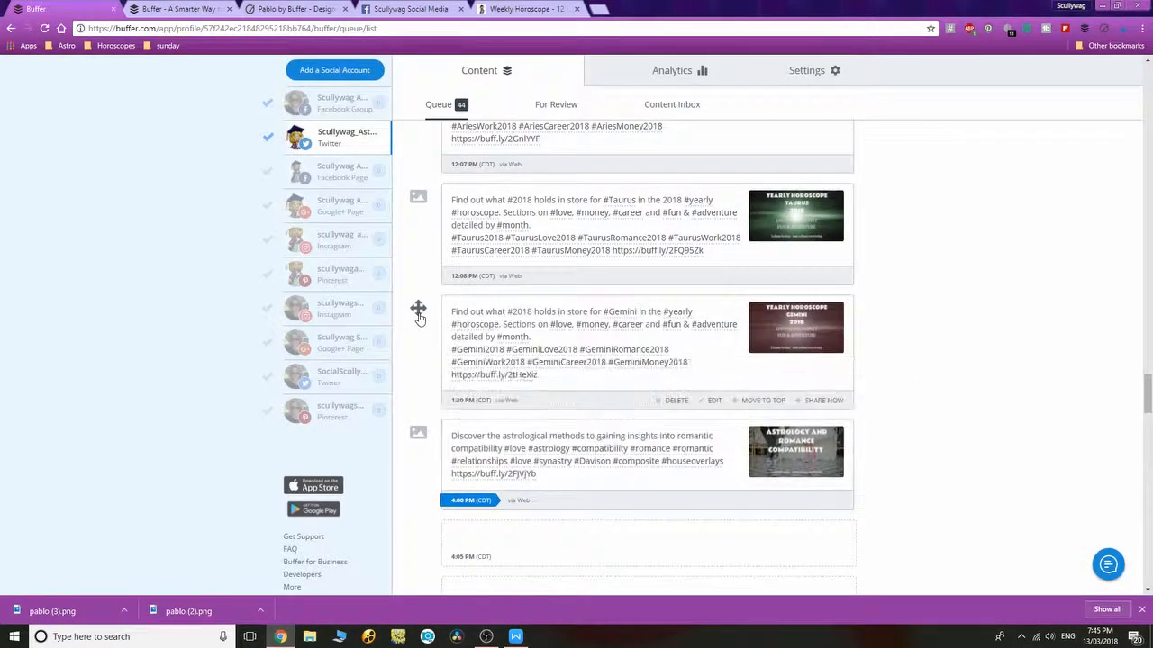
mouse_move(417, 432)
mouse_down()
mouse_move(520, 303)
mouse_move(420, 425)
mouse_move(427, 297)
mouse_move(404, 301)
mouse_move(419, 307)
mouse_move(407, 484)
mouse_move(417, 429)
mouse_up()
drag(417, 306, 500, 318)
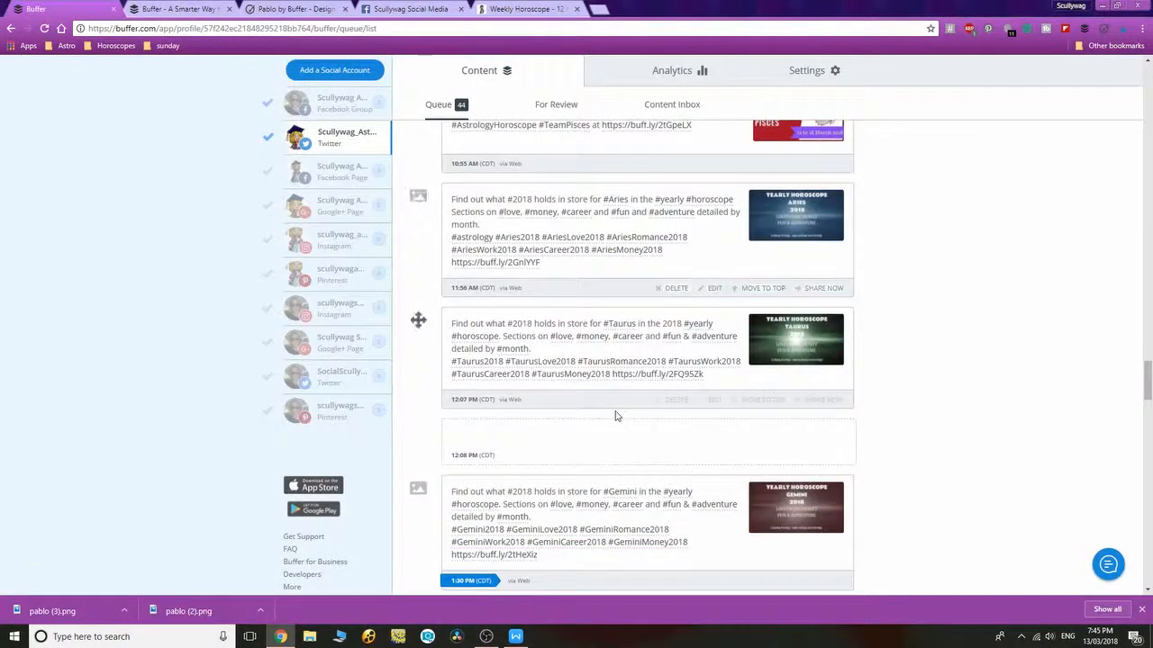
- Move the Gemini yearly horoscope tweet up to the 12:08 PM slot and the romance compatibility tweet to 1:30 PM
scroll(616, 416, down, 1)
drag(417, 373, 417, 312)
drag(420, 494, 417, 437)
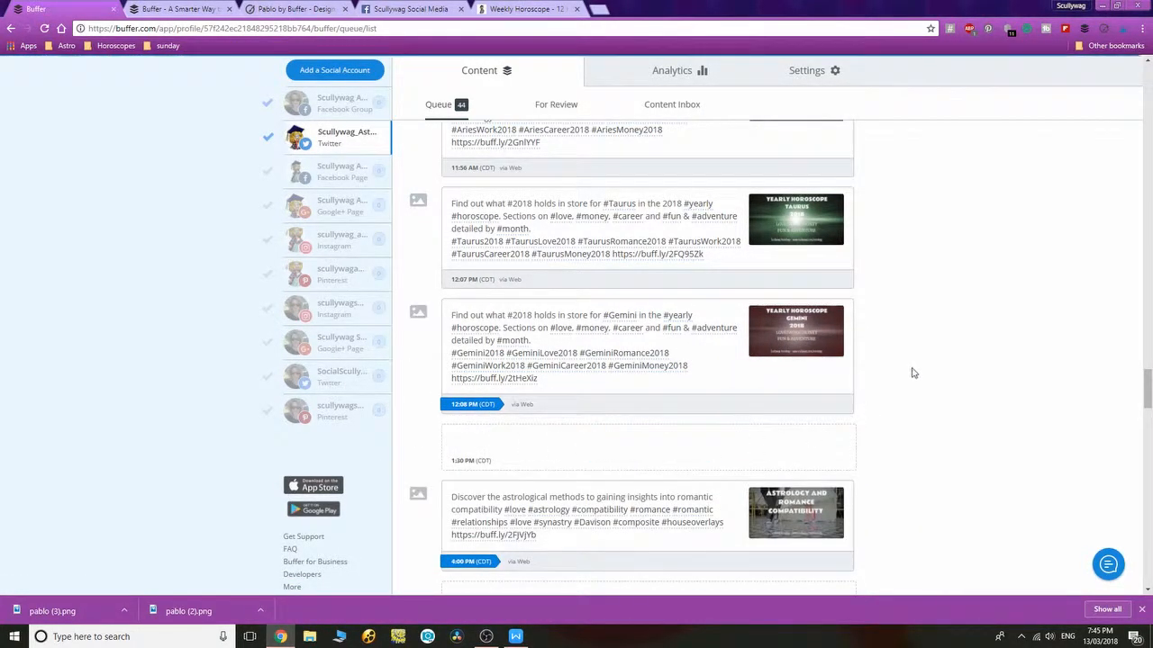
scroll(909, 375, down, 3)
scroll(419, 375, up, 2)
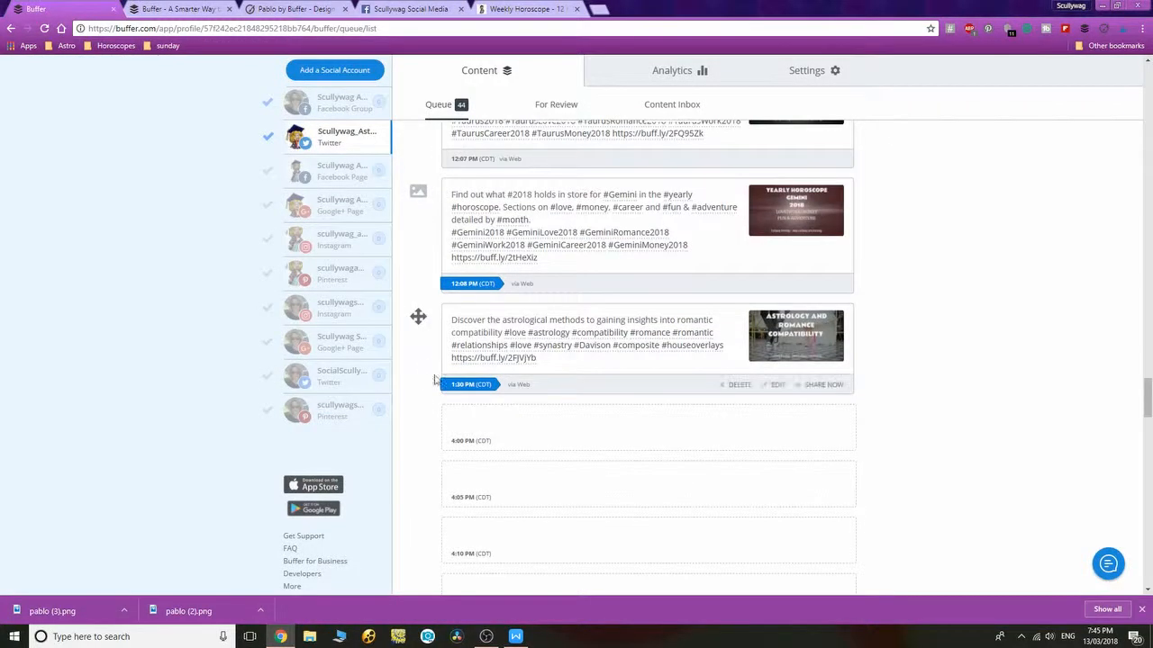